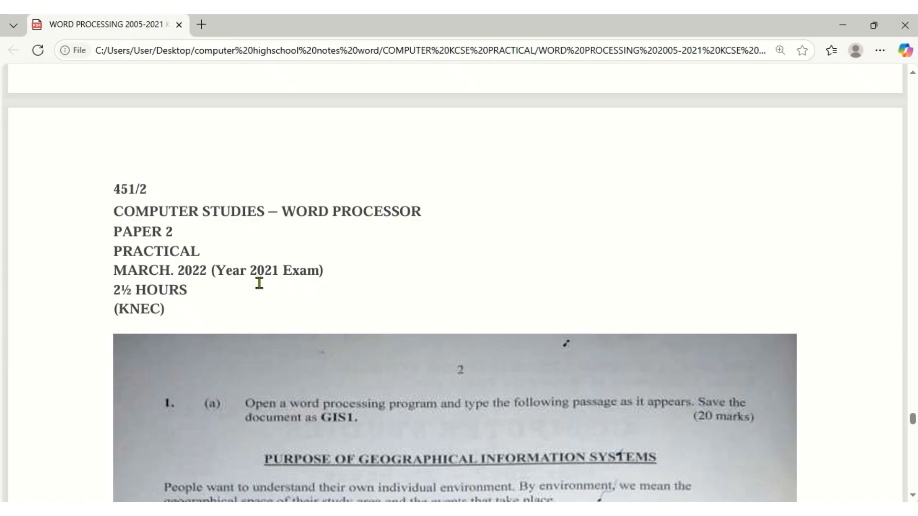
Scroll through the GIS exam PDF in Edge to review the passage
scroll(259, 283, "down", 5)
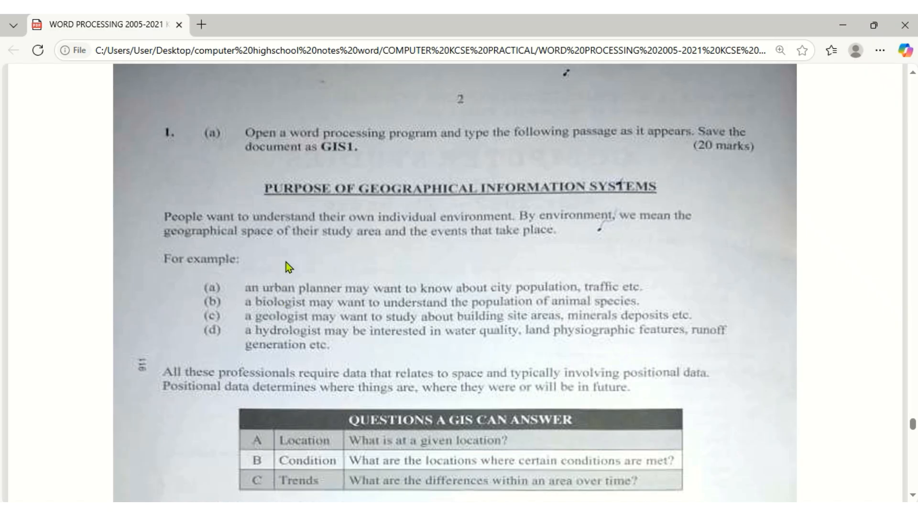
scroll(286, 262, "down", 5)
scroll(286, 264, "down", 2)
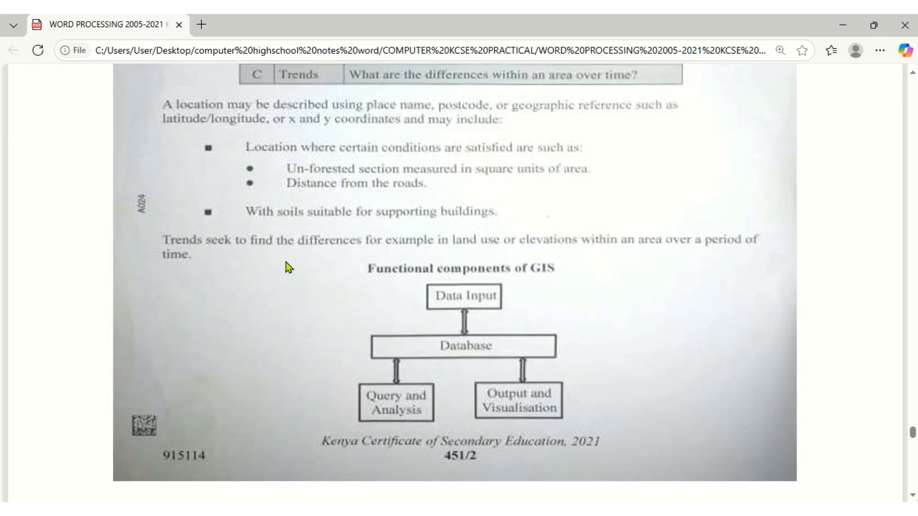
scroll(286, 262, "up", 7)
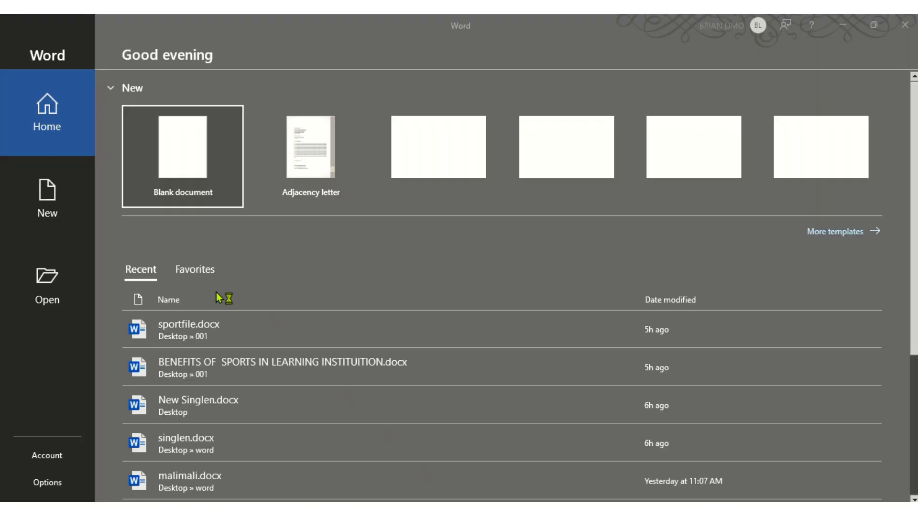
Create a blank document and type the heading, intro, (a)–(d) list and positional-data paragraph from the PDF
left_click(189, 170)
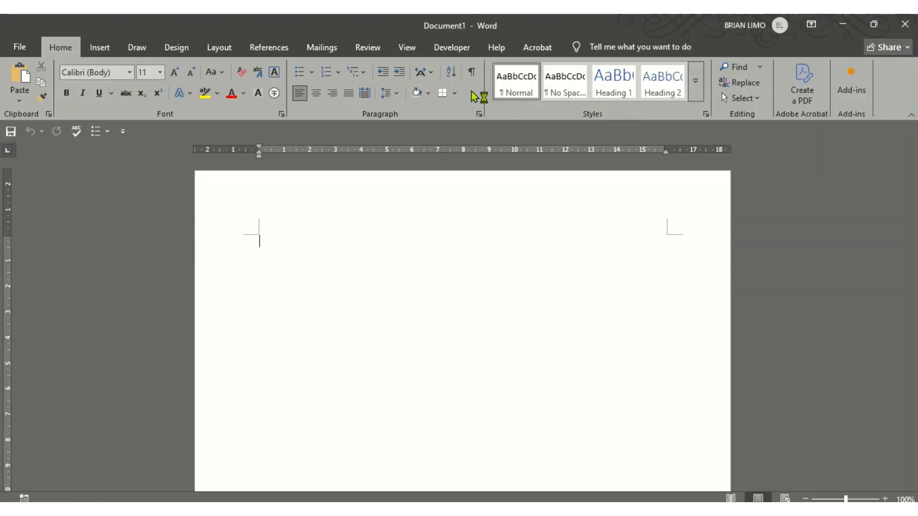
left_click(421, 509)
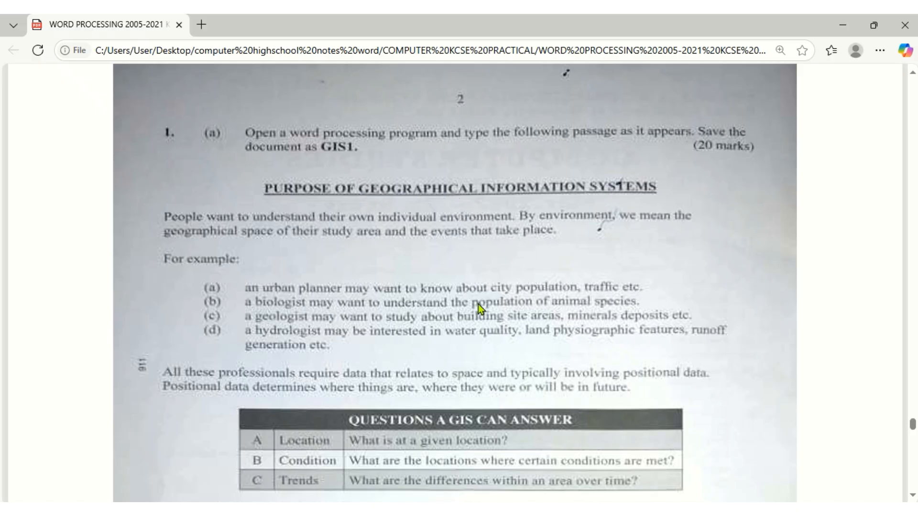
left_click(478, 509)
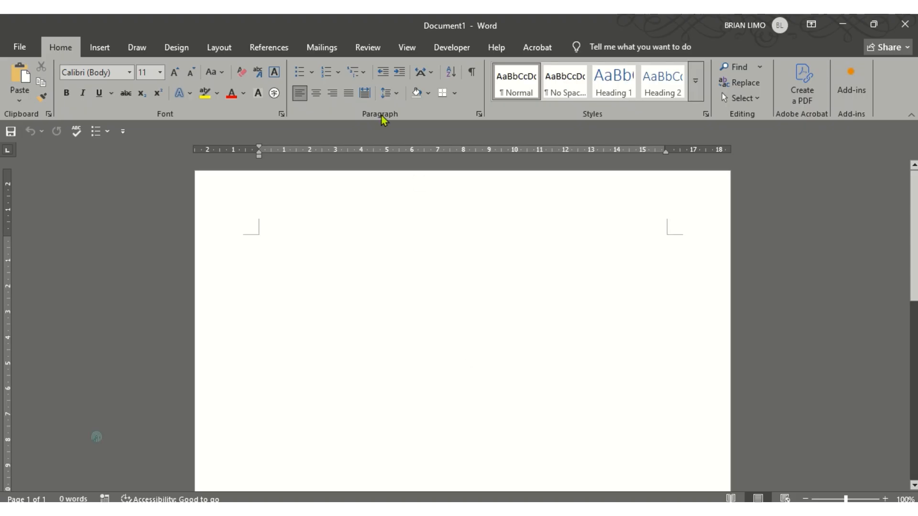
left_click(366, 41)
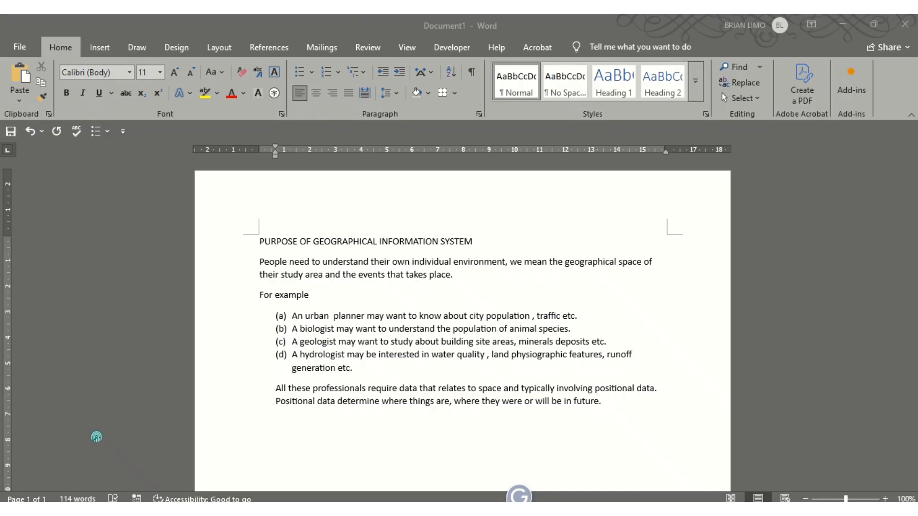
Maximise the exam PDF and check its 'Questions a GIS can answer' table
left_click(96, 437)
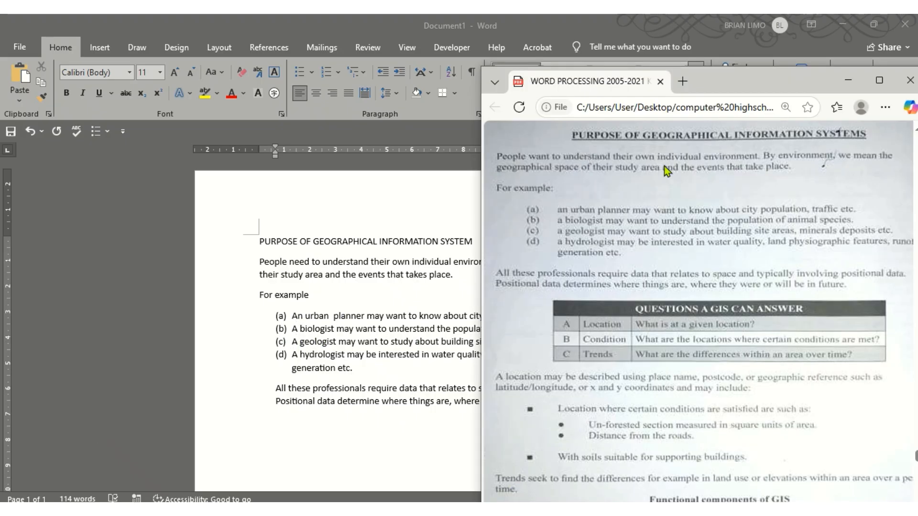
left_click(878, 82)
scroll(385, 283, "up", 5)
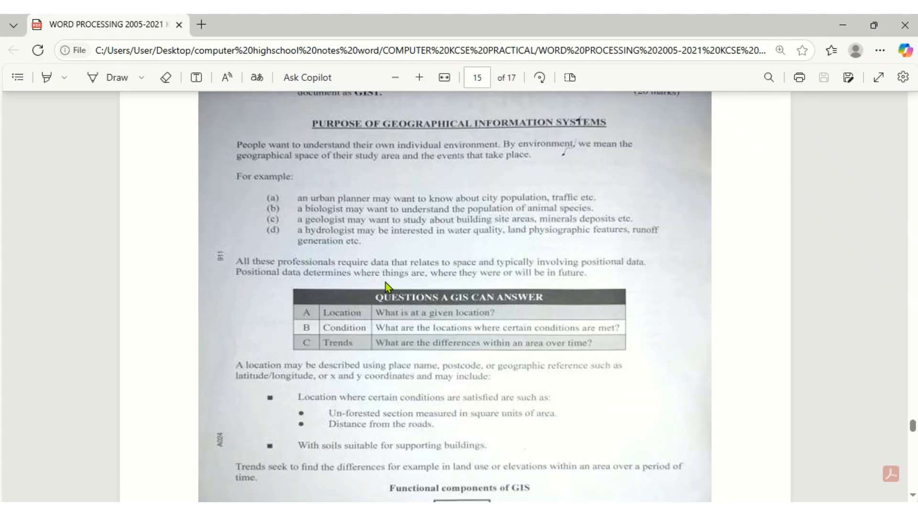
scroll(385, 282, "down", 3)
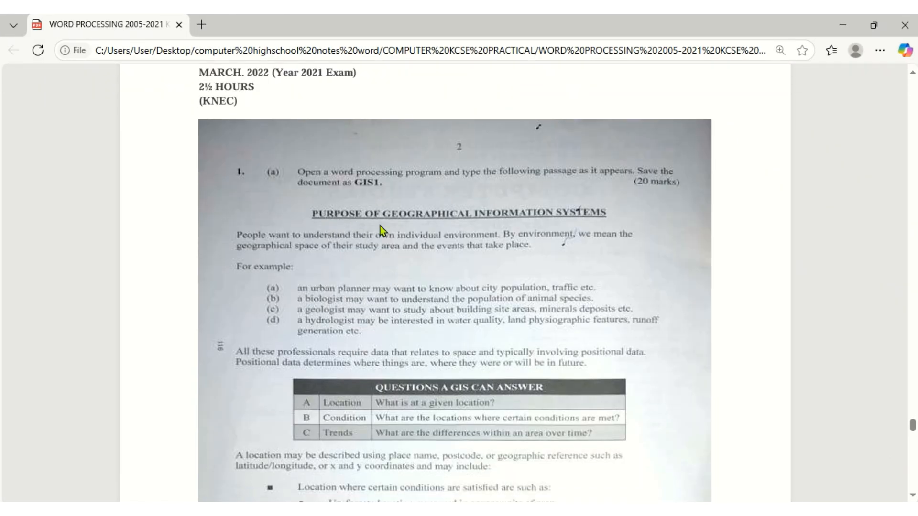
Make the heading PURPOSE OF GEOGRAPHICAL INFORMATION SYSTEM bold and underlined
key("alt+Tab")
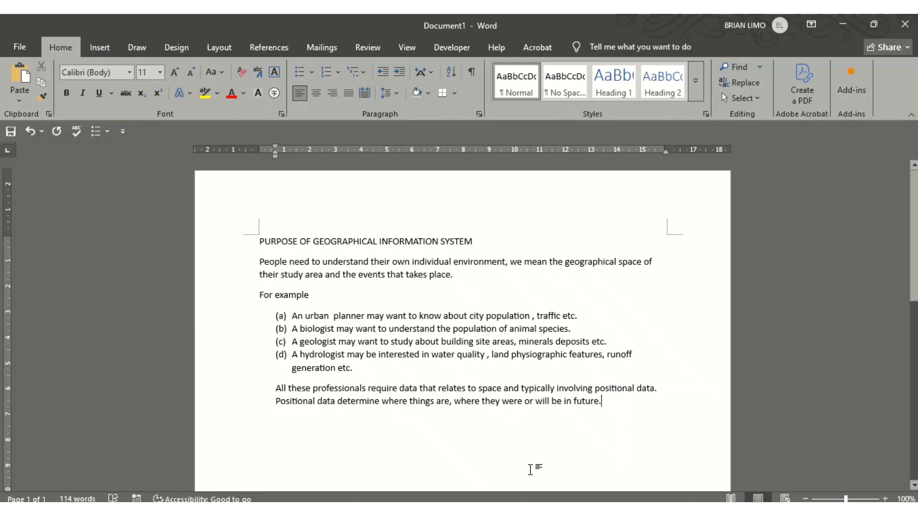
left_click_drag(482, 242, 266, 237)
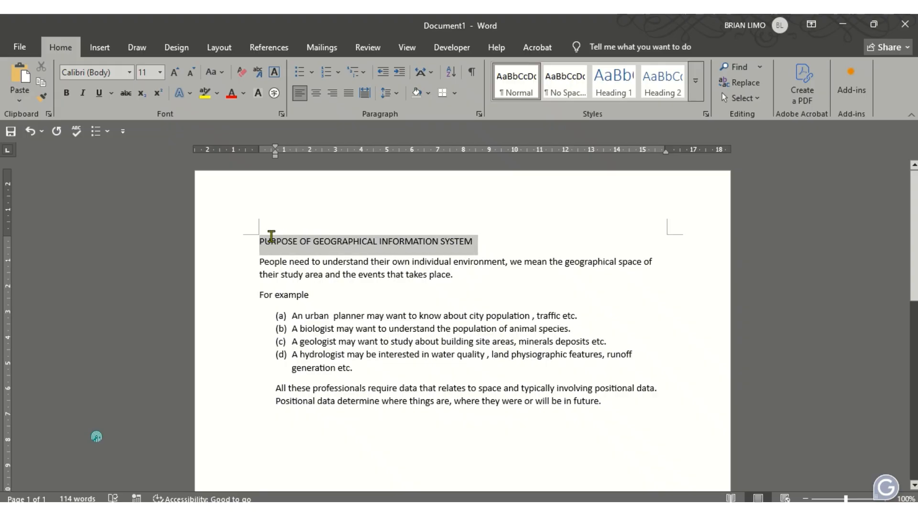
left_click(66, 94)
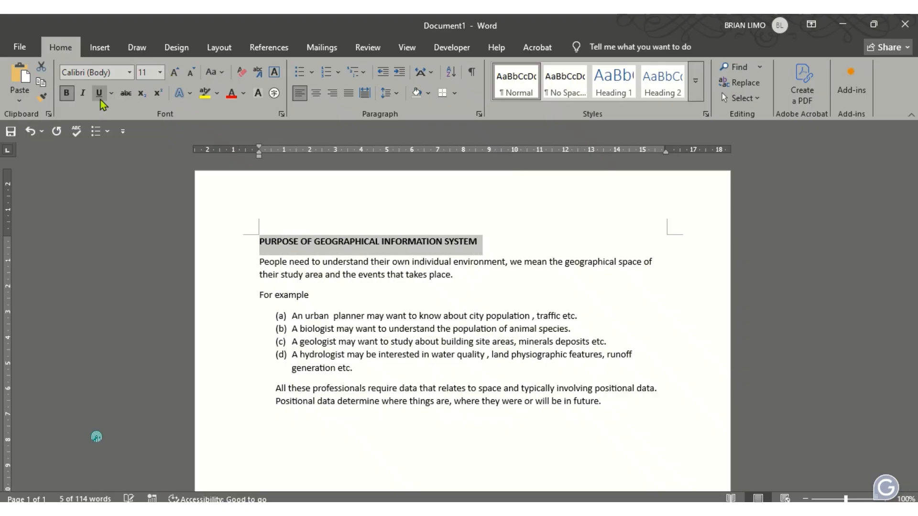
left_click(98, 93)
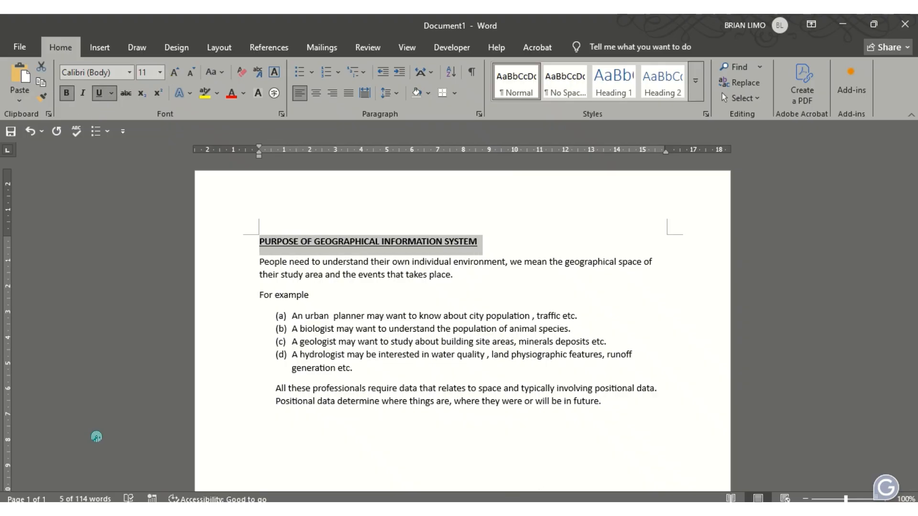
key("alt+Tab")
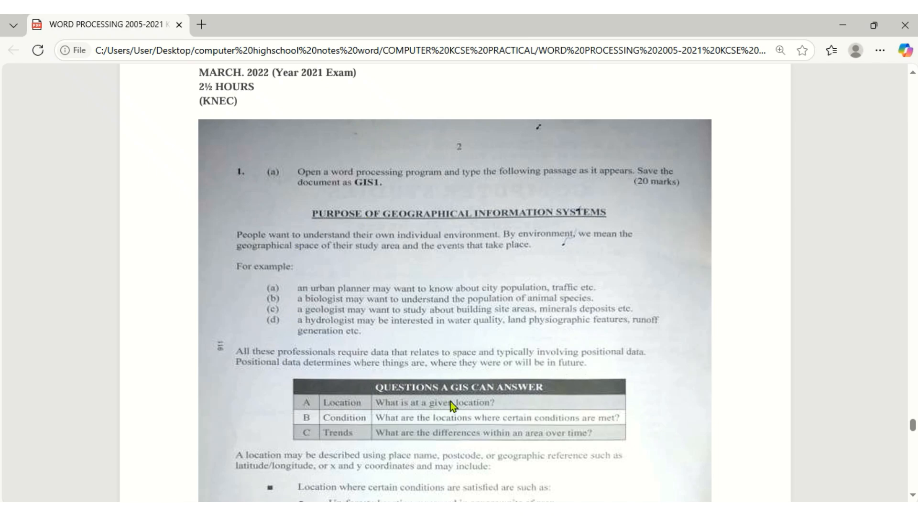
scroll(395, 407, "down", 3)
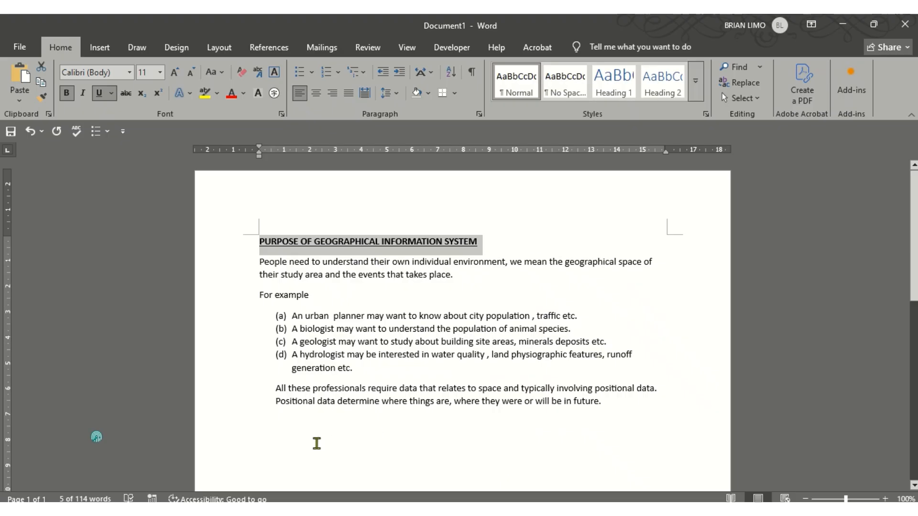
Return to the Word document after checking the PDF's bullet list and diagram
left_click(286, 400)
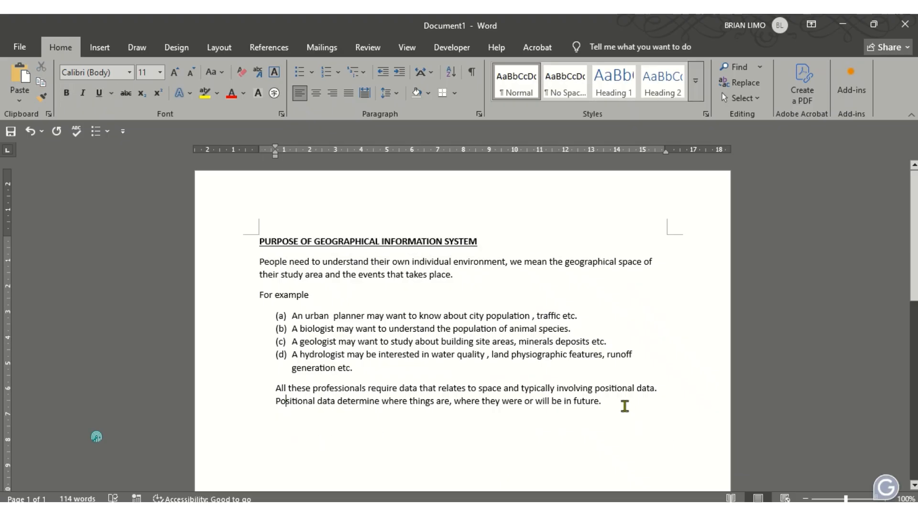
Add a new line after 'in future.' and insert a 3-column, 4-row table there
left_click(623, 403)
key("Return")
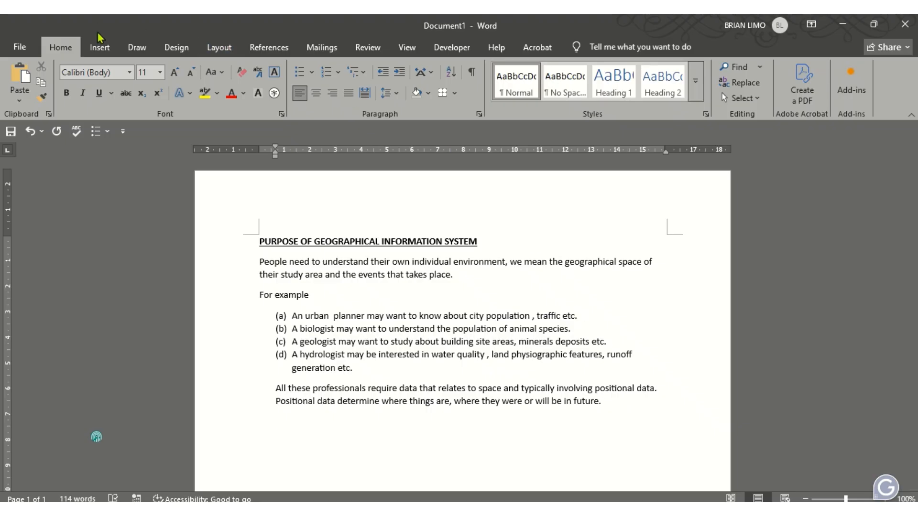
left_click(99, 46)
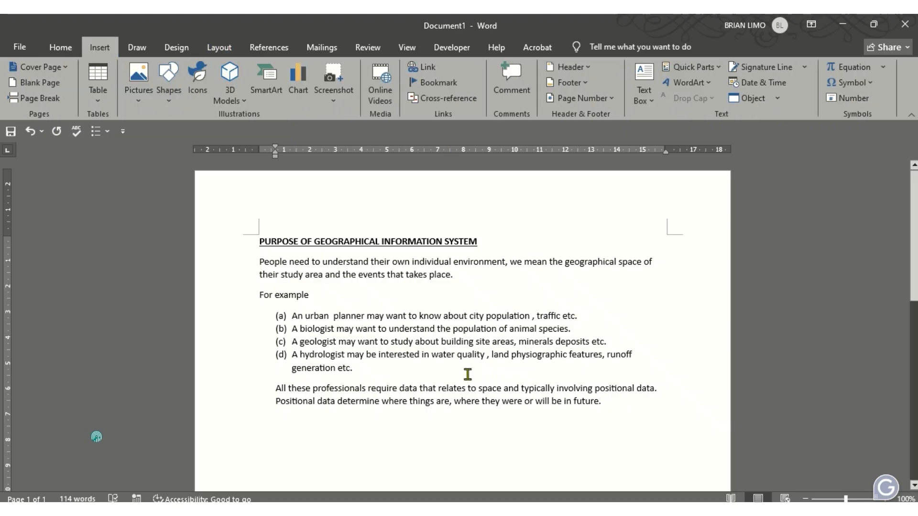
scroll(608, 373, "up", 1)
scroll(608, 373, "up", 2)
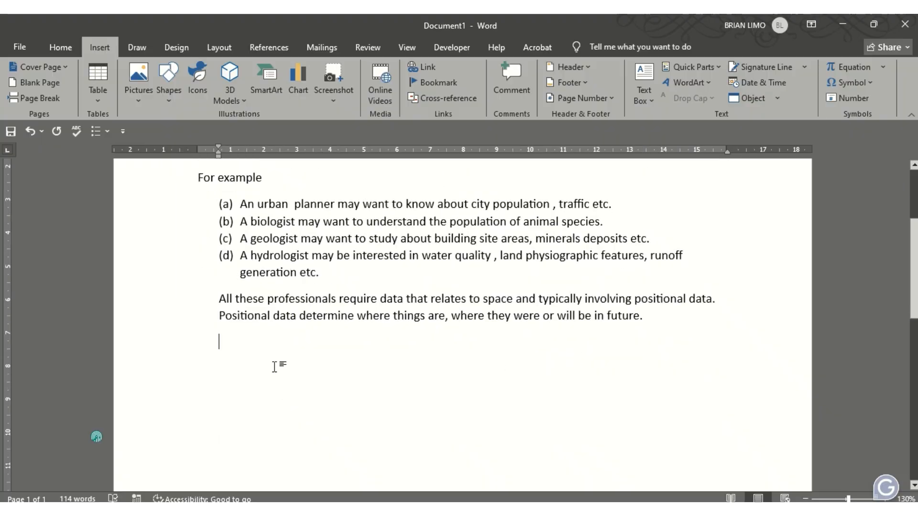
scroll(340, 383, "up", 1)
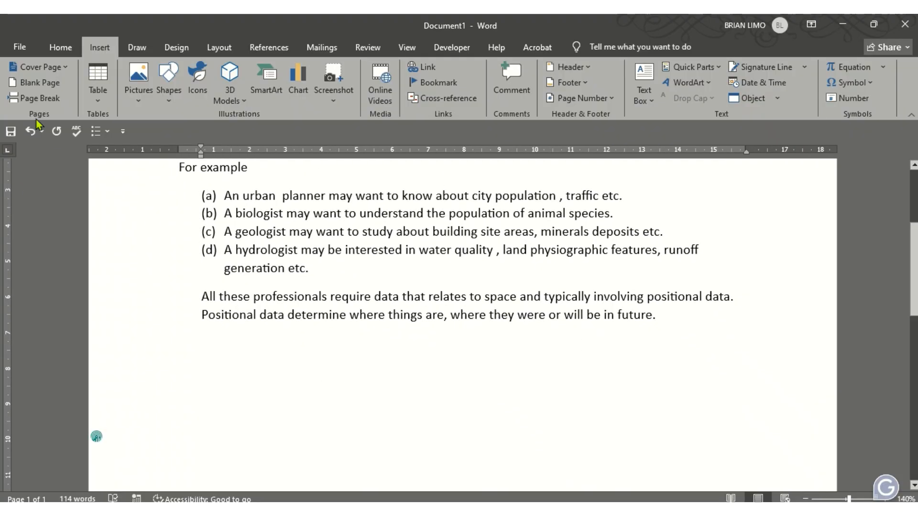
left_click(100, 105)
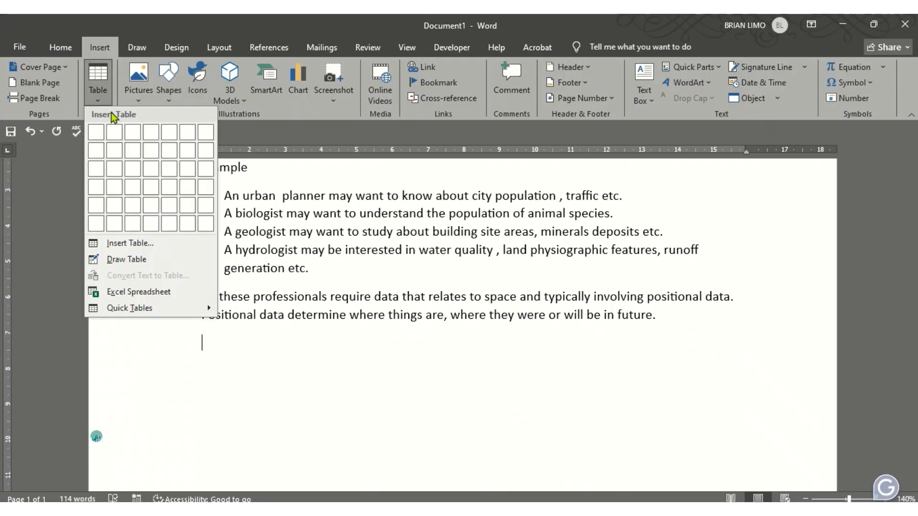
left_click(138, 242)
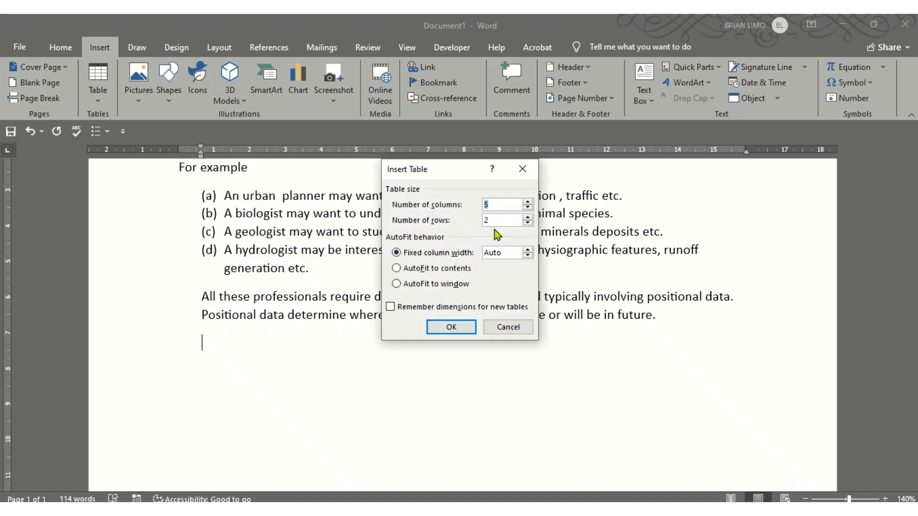
type("3")
key("Tab")
type("4")
left_click(453, 328)
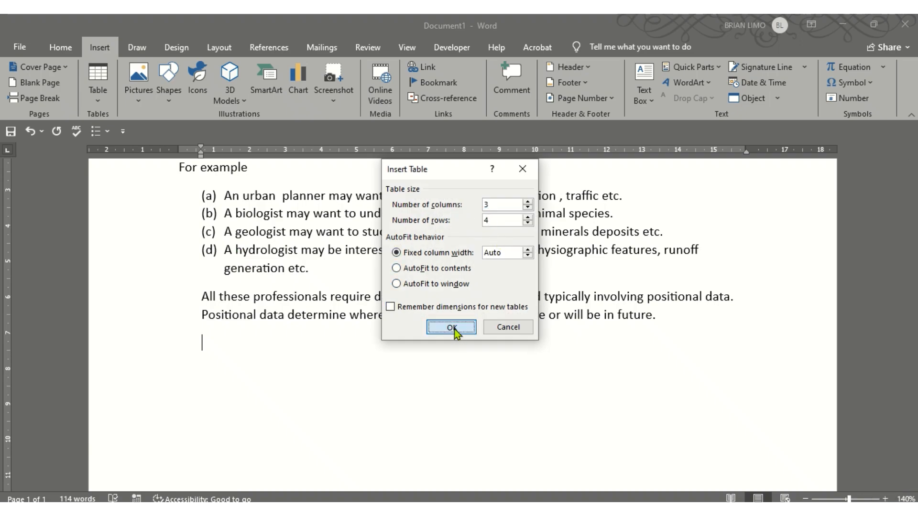
key("alt+Tab")
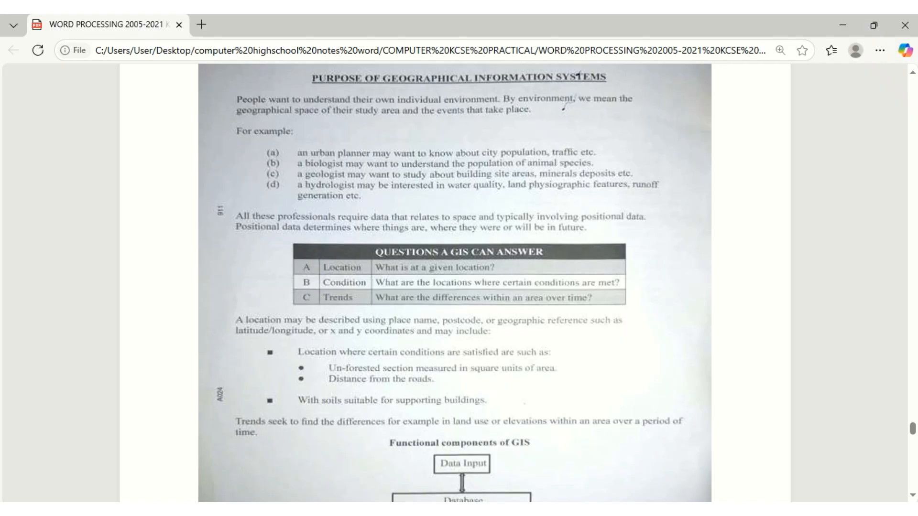
key("alt+Tab")
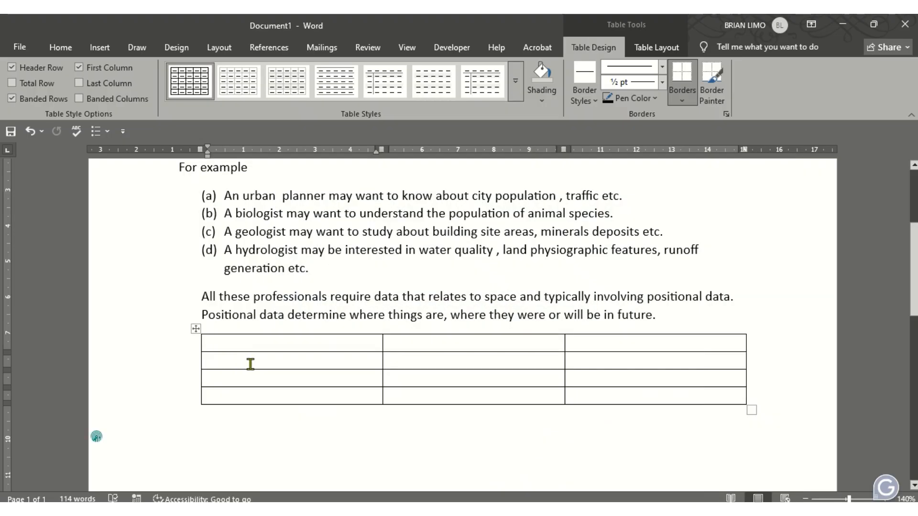
Enter A, B, C down the first column and merge the table's top row into one cell
left_click(247, 364)
type("A")
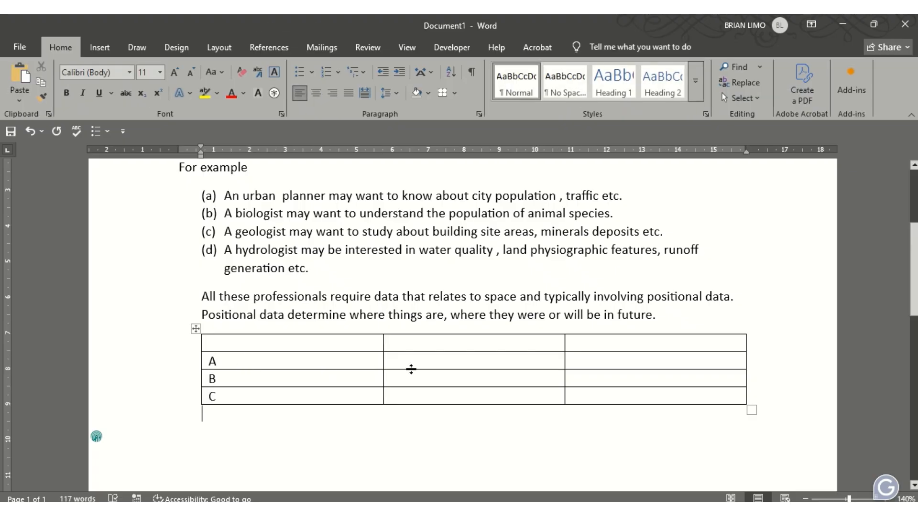
left_click(381, 343)
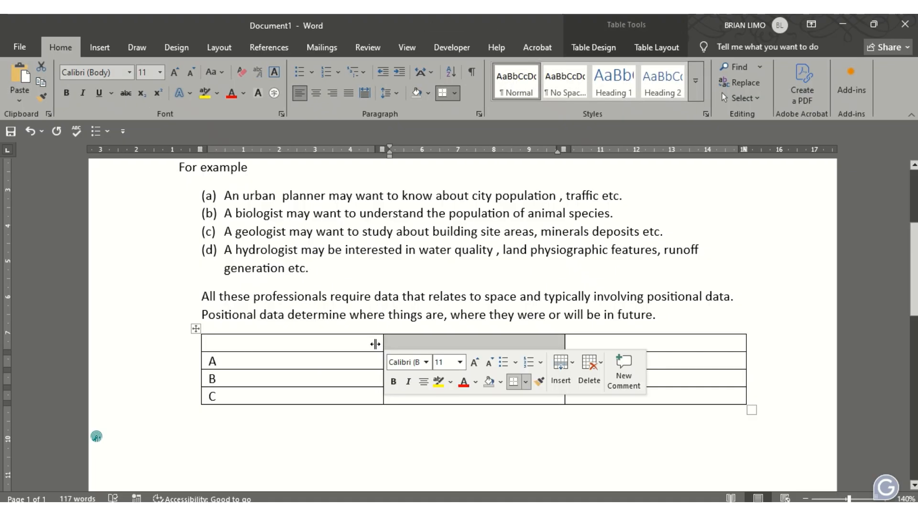
left_click_drag(309, 344, 592, 346)
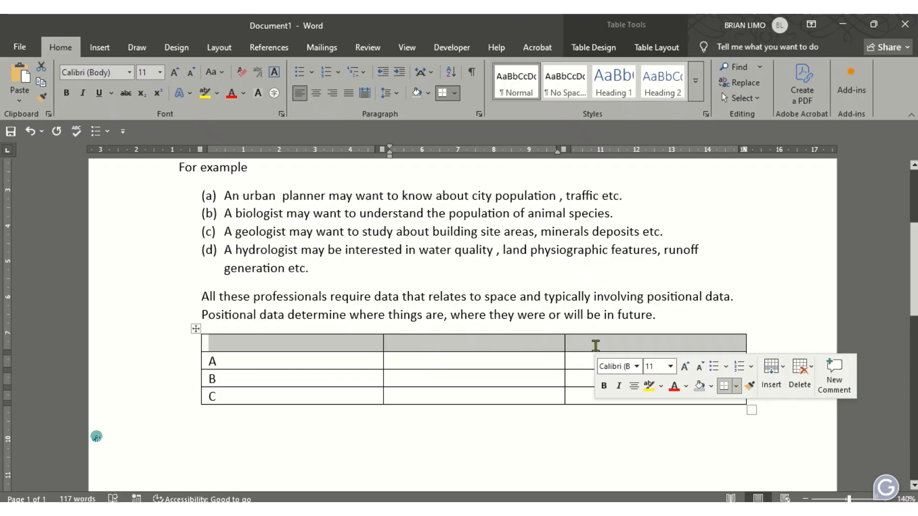
right_click(596, 348)
left_click(610, 270)
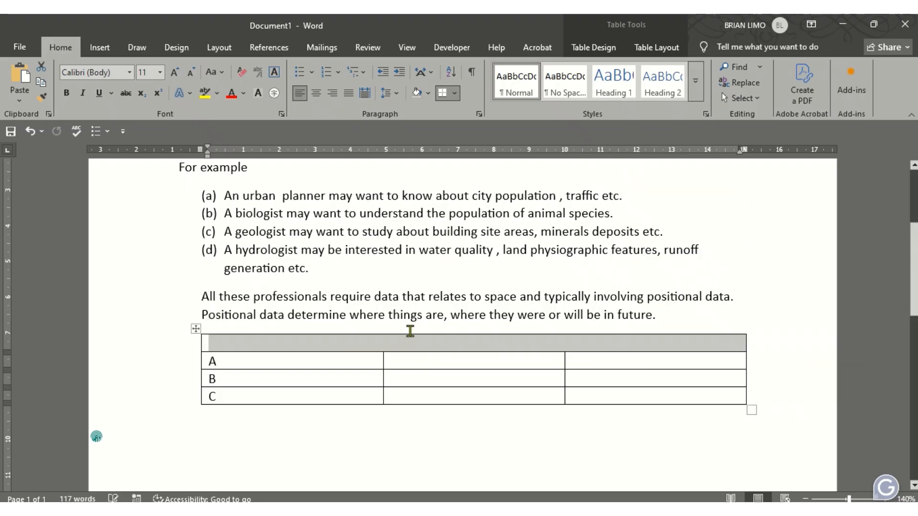
key("alt+Tab")
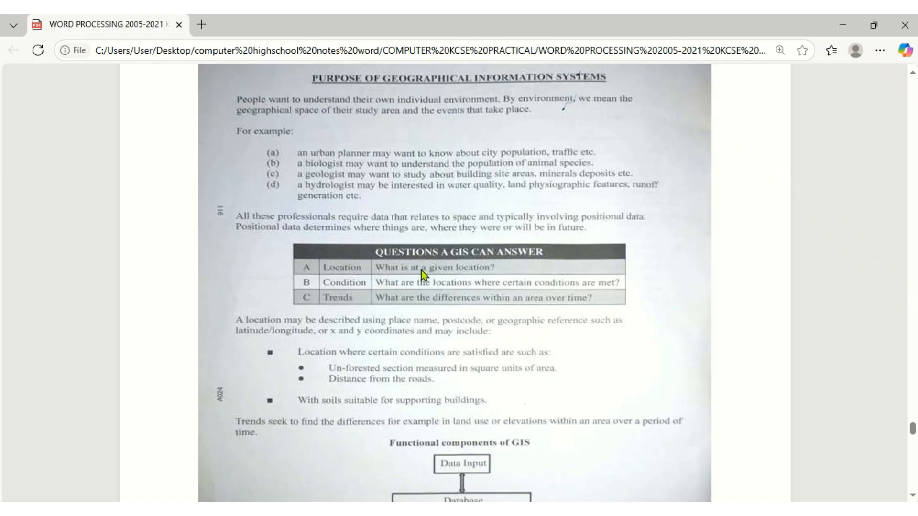
key("alt+Tab")
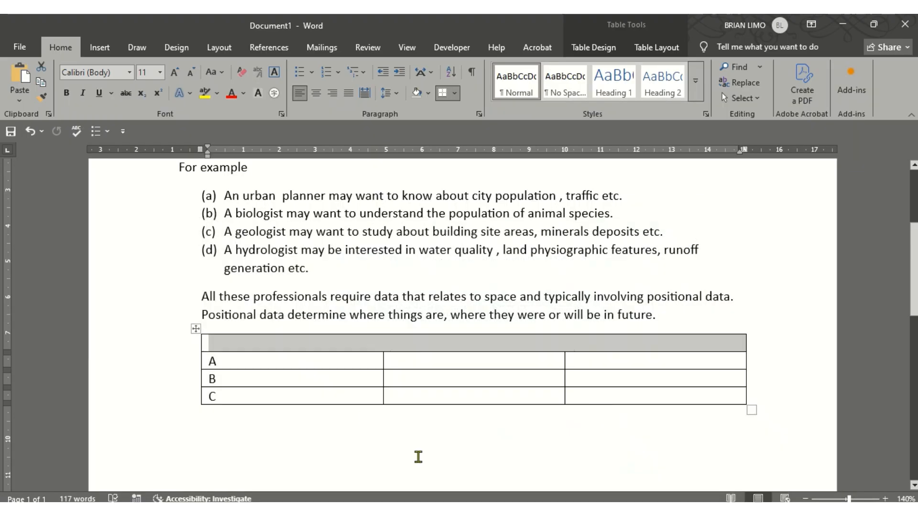
Enter the heading 'QUESTION A GIS CAN ANSWER' in the table's merged top cell
left_click(268, 345)
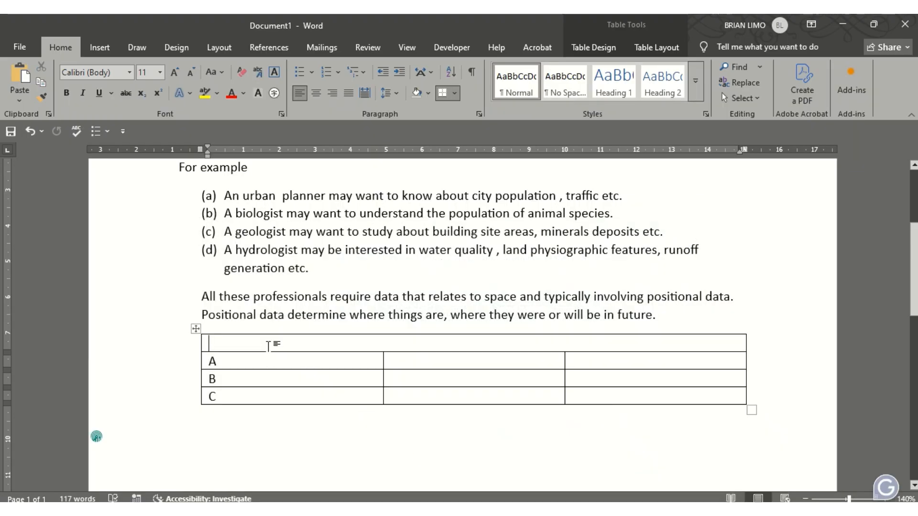
type("QUEST")
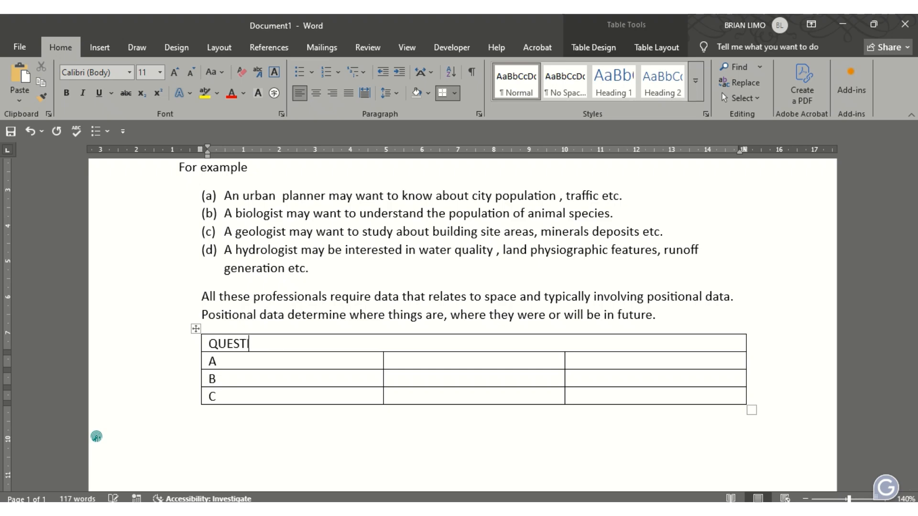
type("ION A GIS CAN ANSWE")
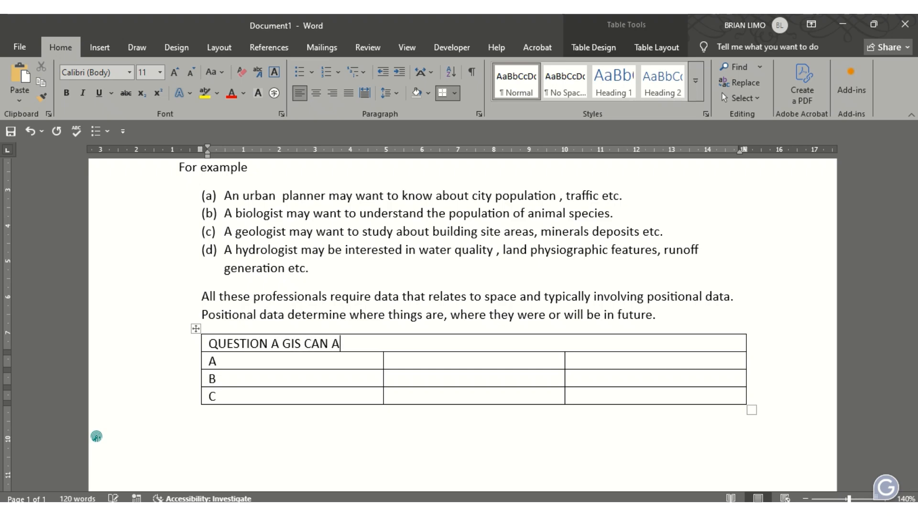
type("R")
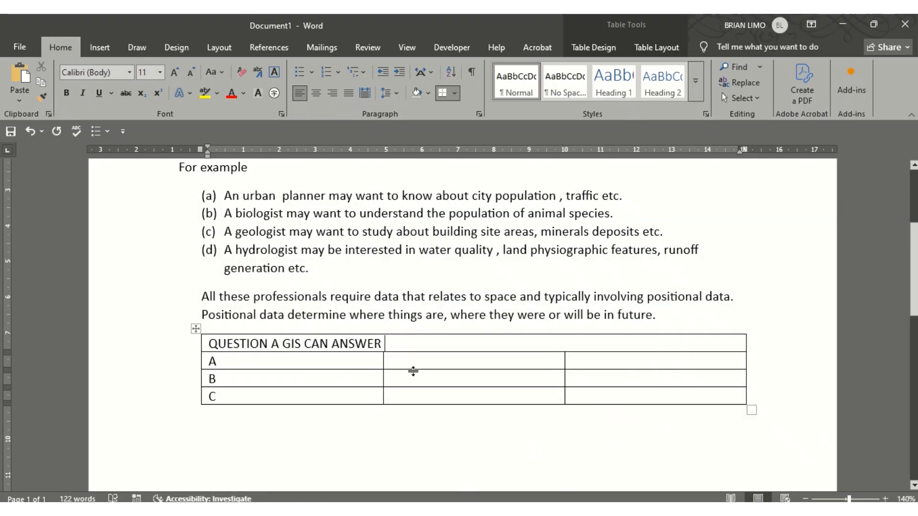
Centre the QUESTION A GIS CAN ANSWER heading in the merged top cell
left_click_drag(314, 337, 208, 330)
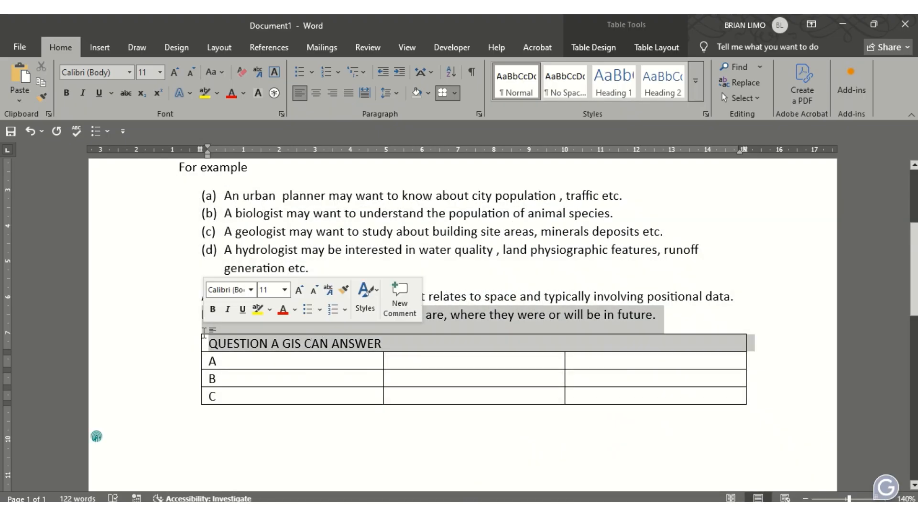
left_click(225, 346)
left_click_drag(411, 347, 210, 345)
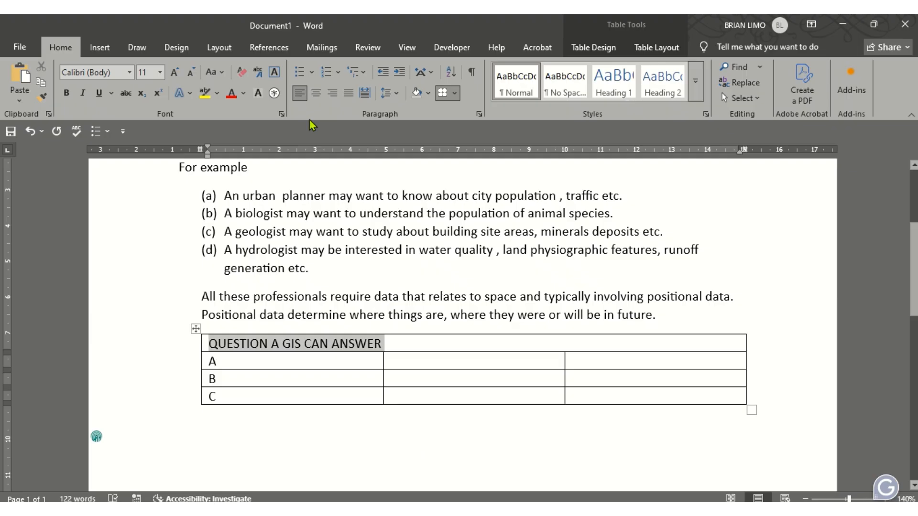
left_click(316, 92)
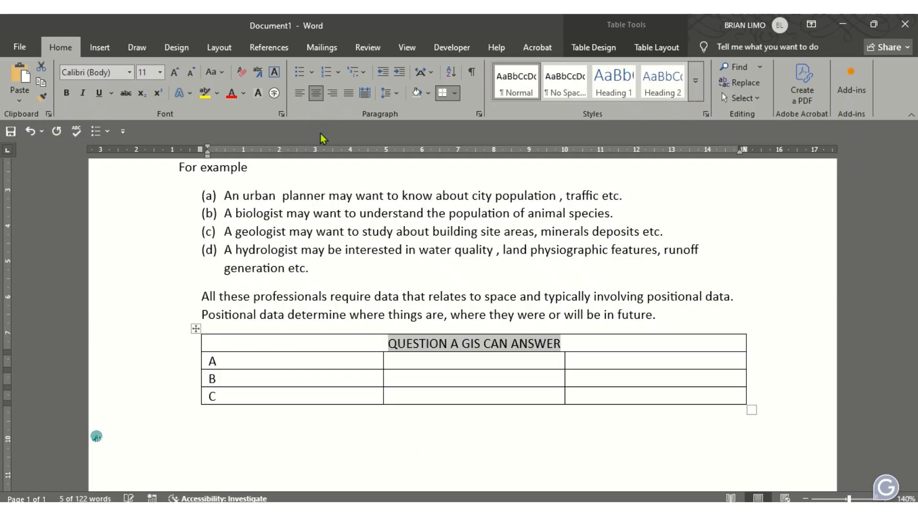
left_click(234, 341)
Look through the text effects options for the heading row without applying any
right_click(233, 340)
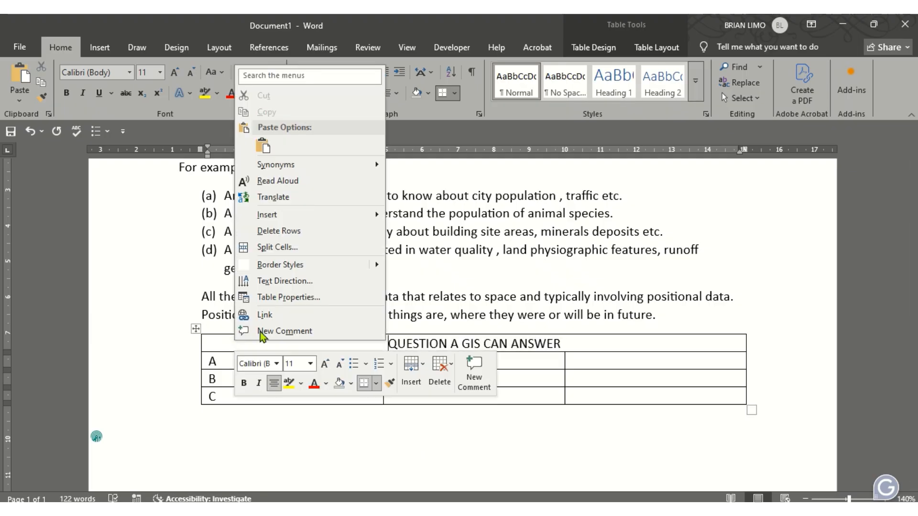
left_click(190, 93)
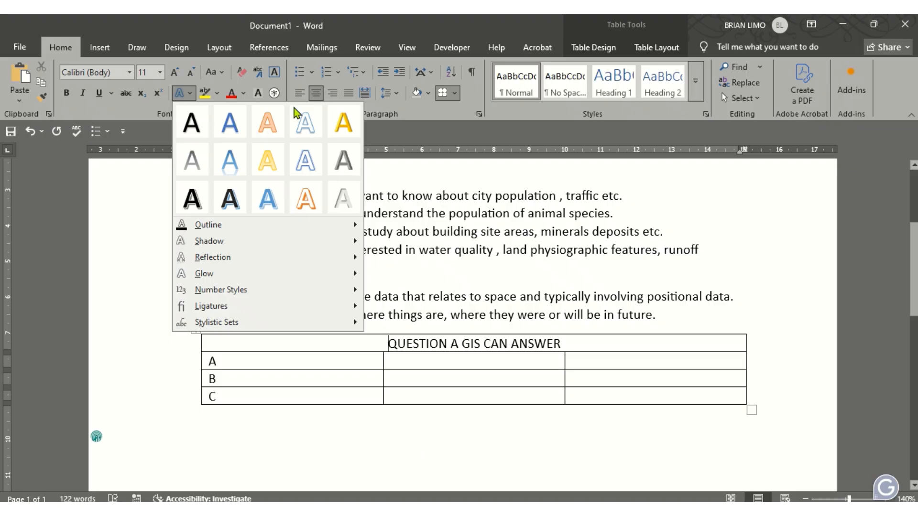
left_click(325, 343)
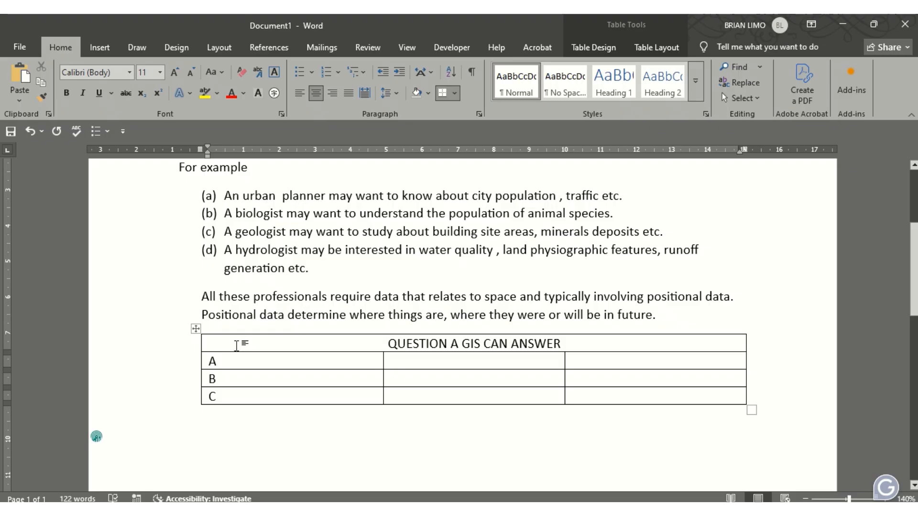
Apply Black shading to the table's heading row so the heading reads as white text
right_click(242, 344)
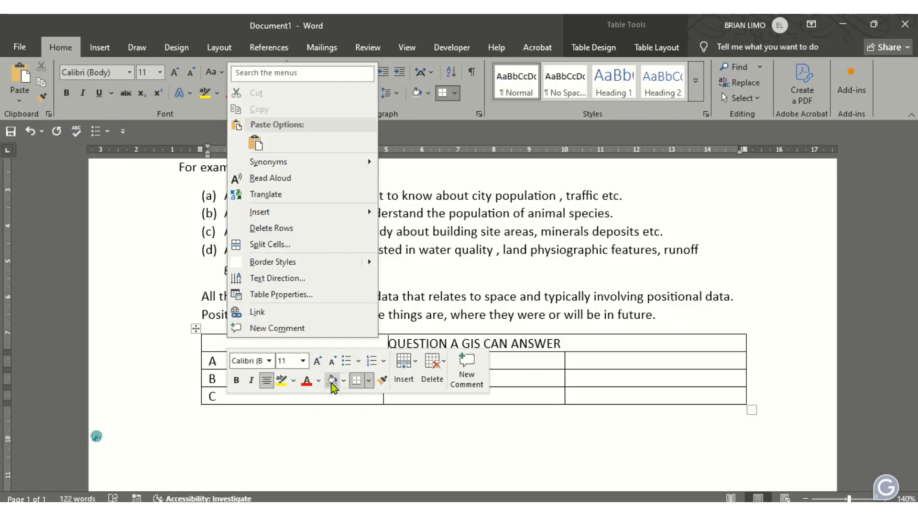
left_click(343, 381)
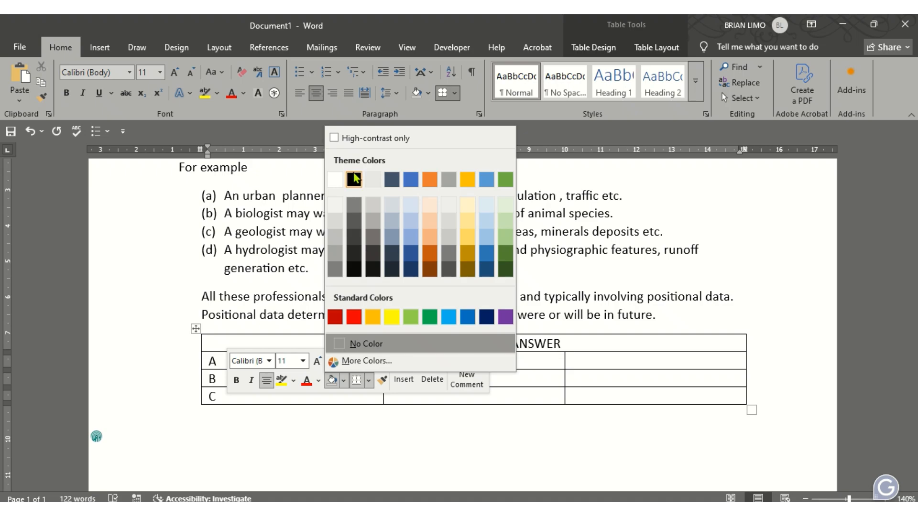
left_click(353, 179)
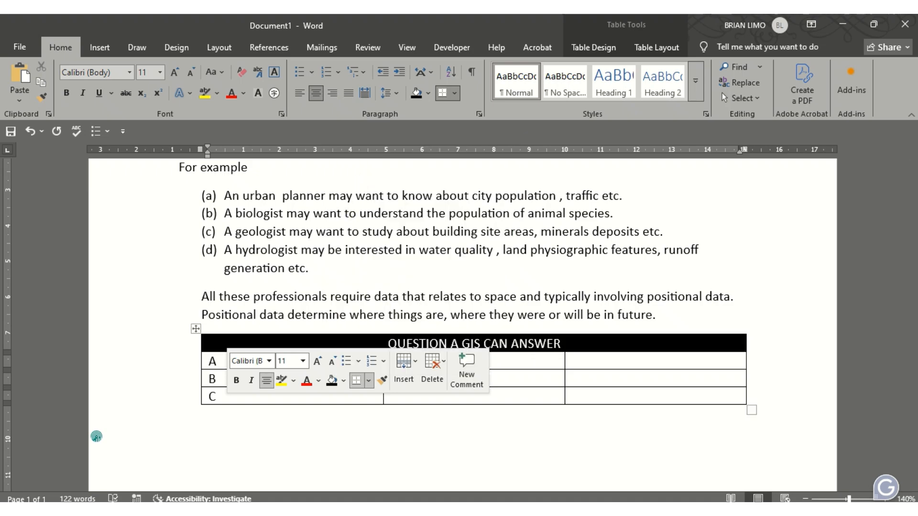
left_click(492, 498)
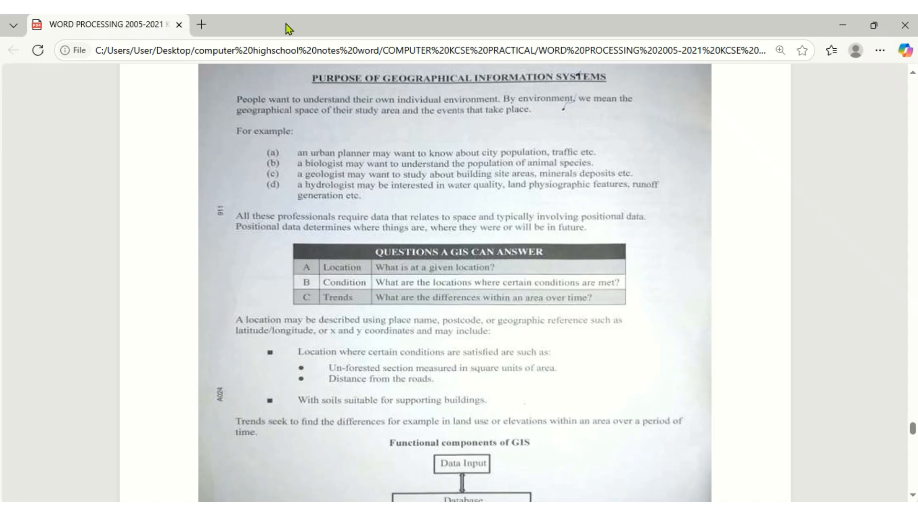
Consult the scanned PDF's table, then fill the rows with Location, Conditions and Trends questions
left_click(380, 47)
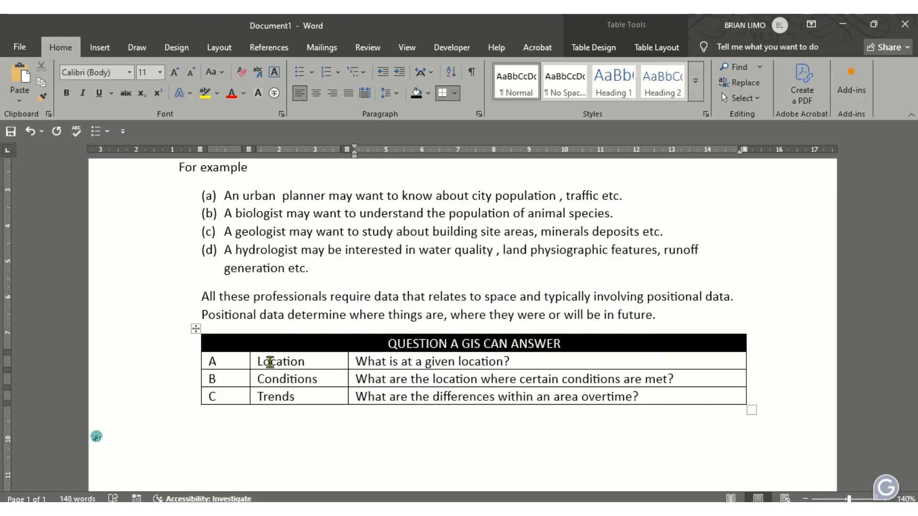
Shade table row A (Location) grey with White, Background 1, Darker 25%
left_click(267, 362)
left_click_drag(242, 364, 411, 362)
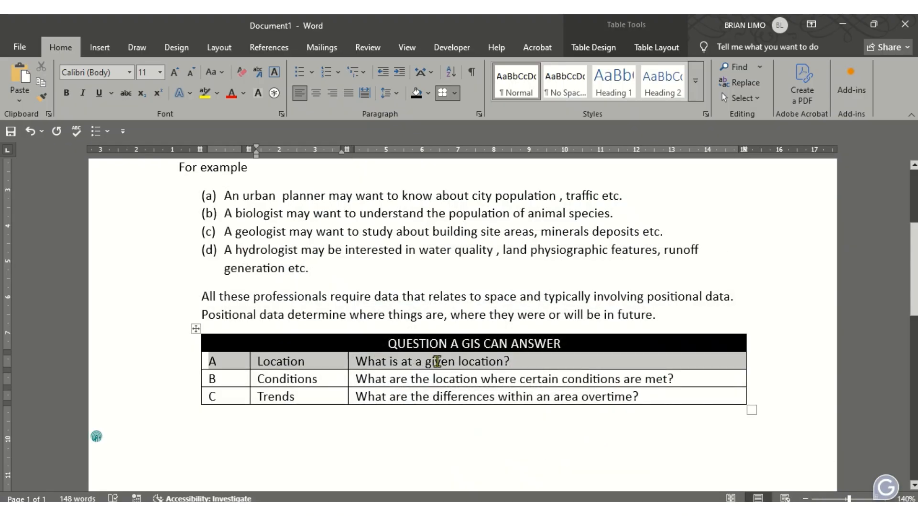
right_click(437, 361)
left_click(555, 405)
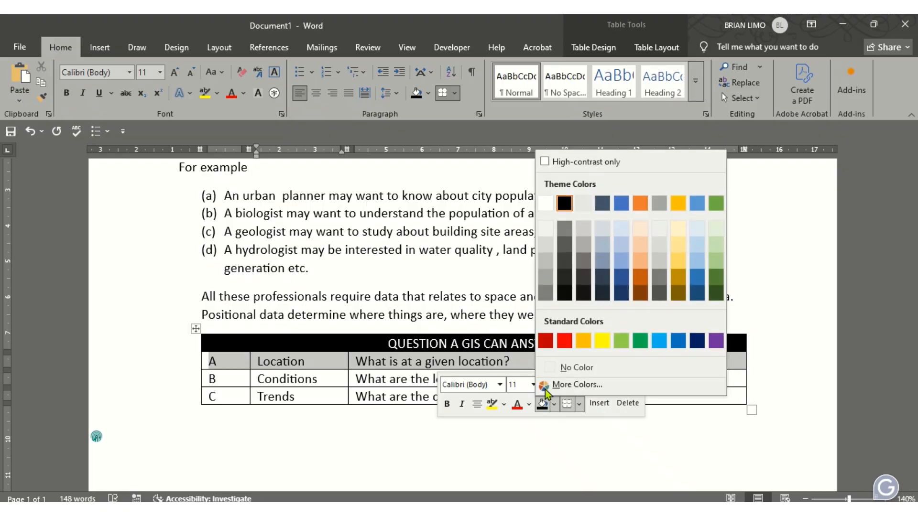
left_click(544, 262)
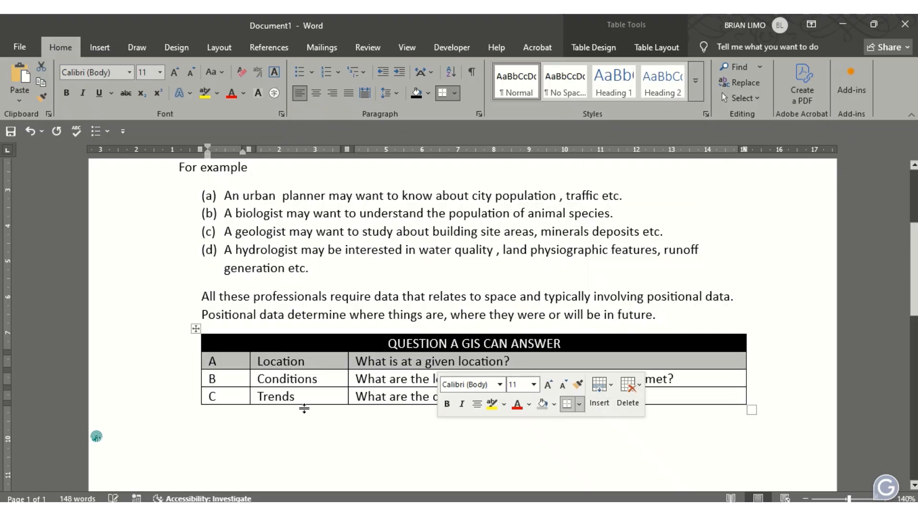
left_click(315, 398)
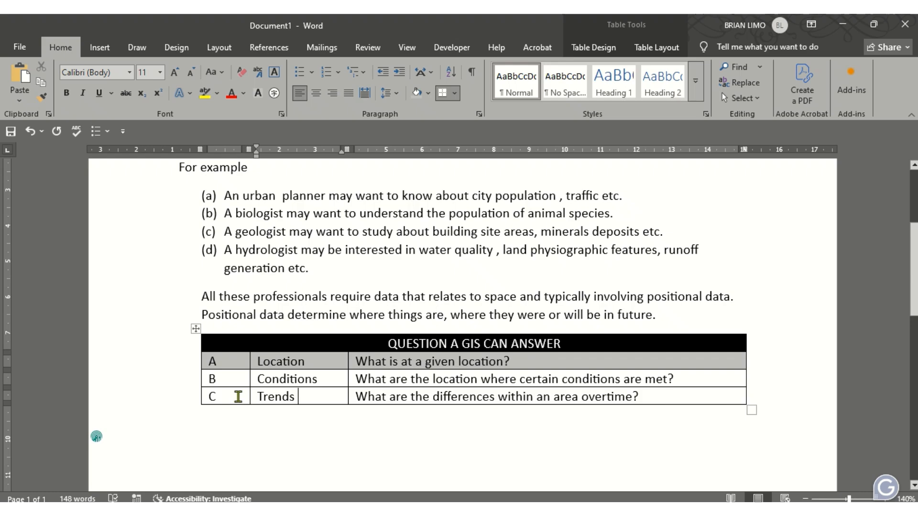
Apply the same grey shading to table row C
left_click_drag(236, 398, 466, 397)
right_click(465, 397)
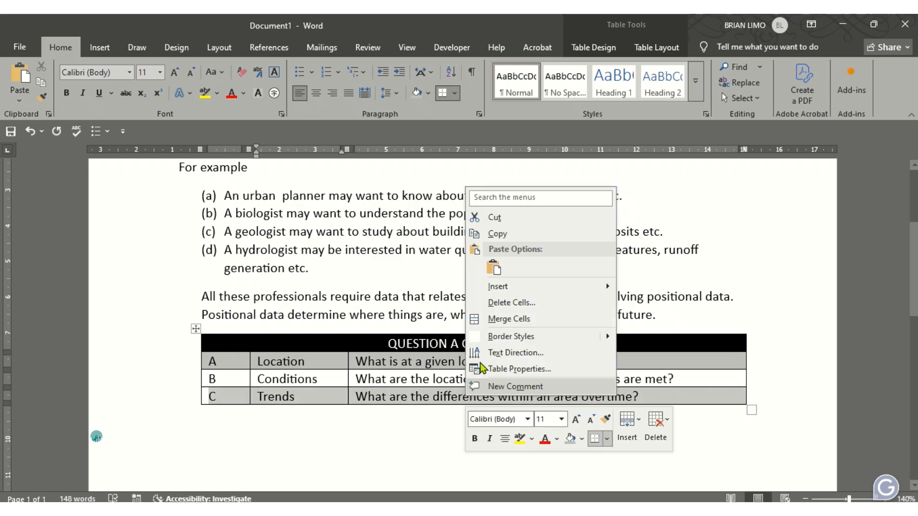
left_click(568, 443)
left_click(401, 428)
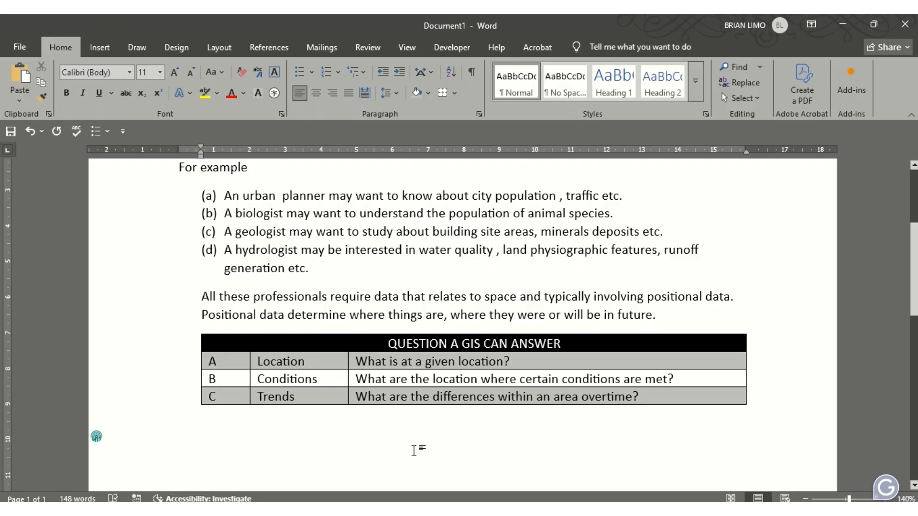
scroll(411, 409, "down", 2)
scroll(412, 419, "up", 2)
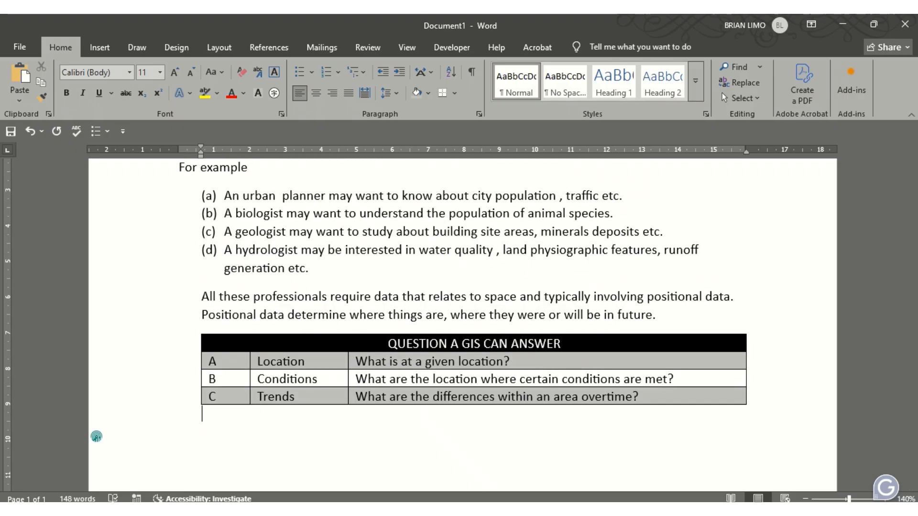
Scroll the exam PDF in Edge down to the location bullet list and GIS components diagram
left_click(450, 509)
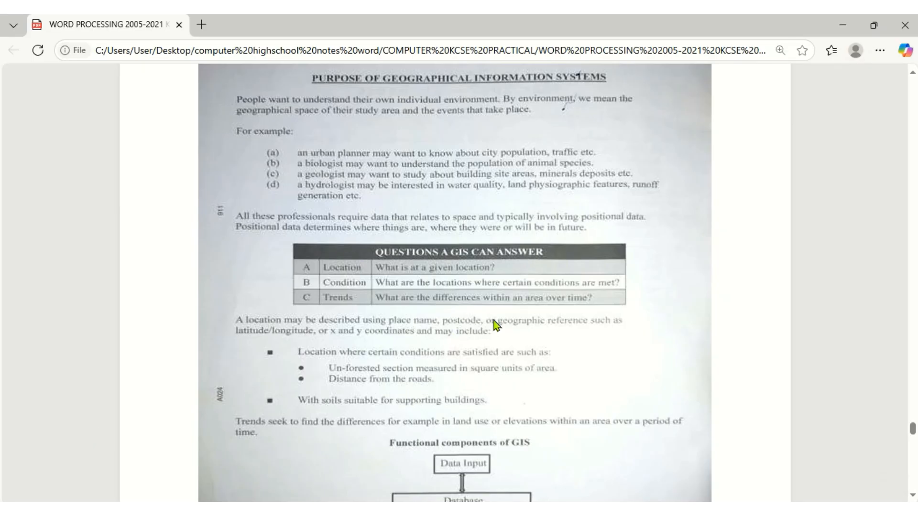
scroll(332, 355, "down", 3)
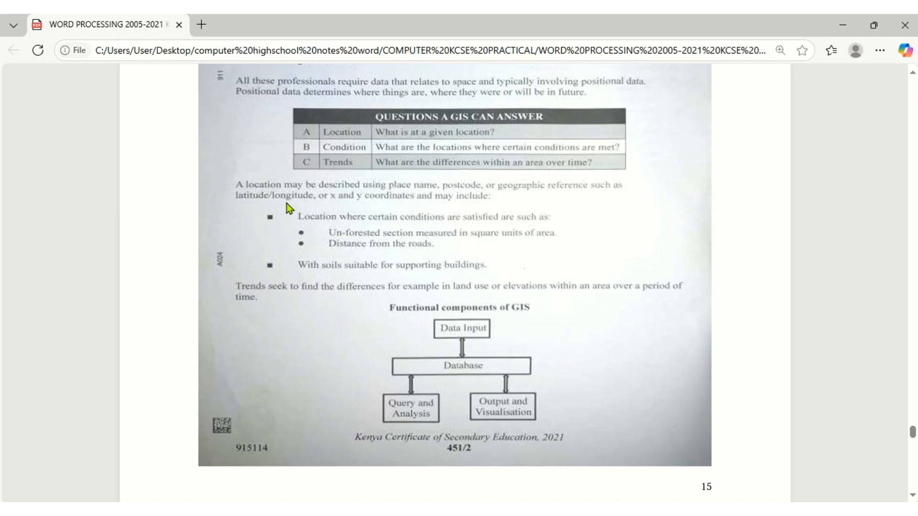
mouse_move(320, 33)
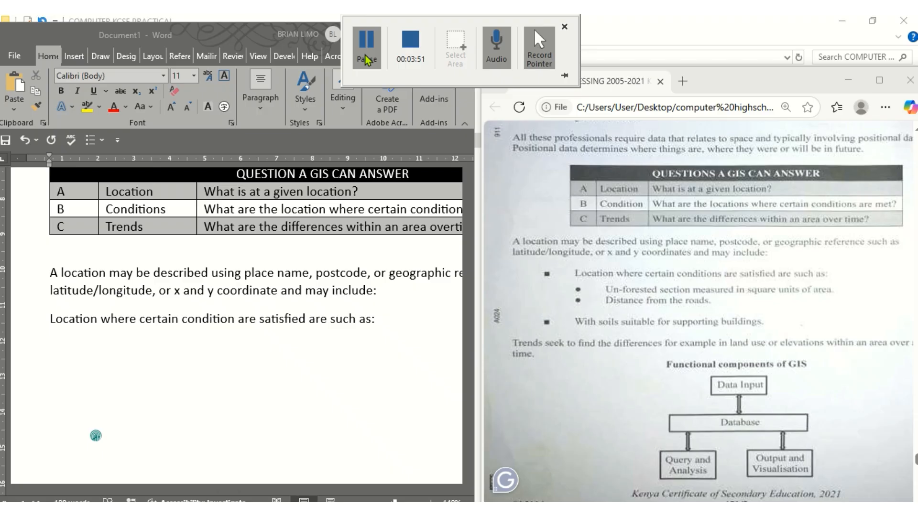
Maximize Word, recheck the PDF's location bullet list, then return to the document
left_click(427, 32)
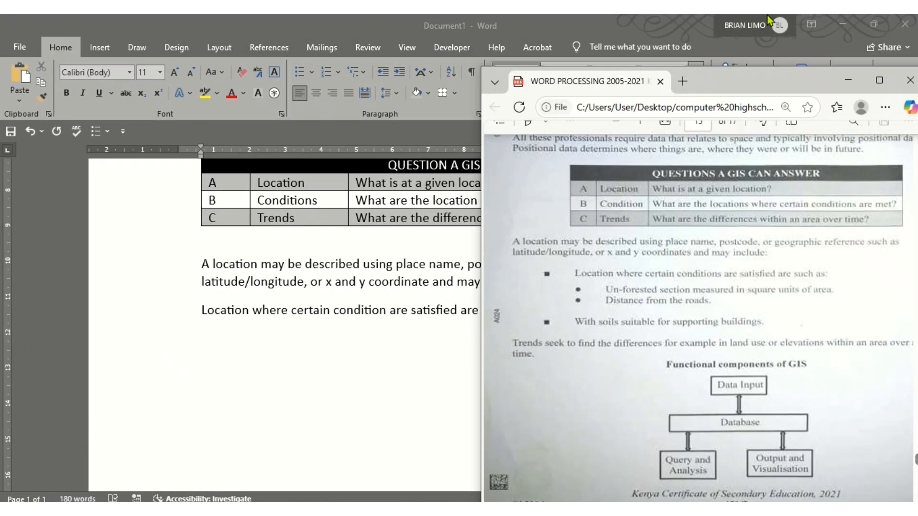
left_click(866, 77)
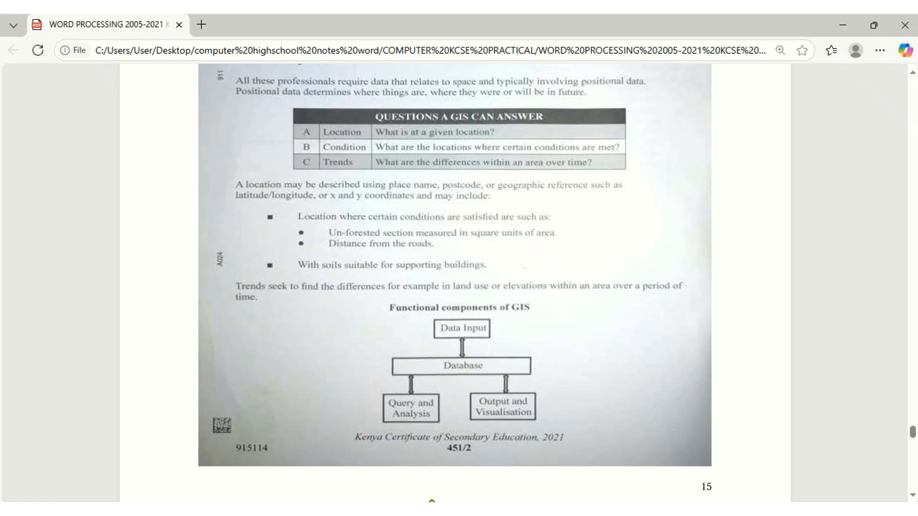
left_click(363, 510)
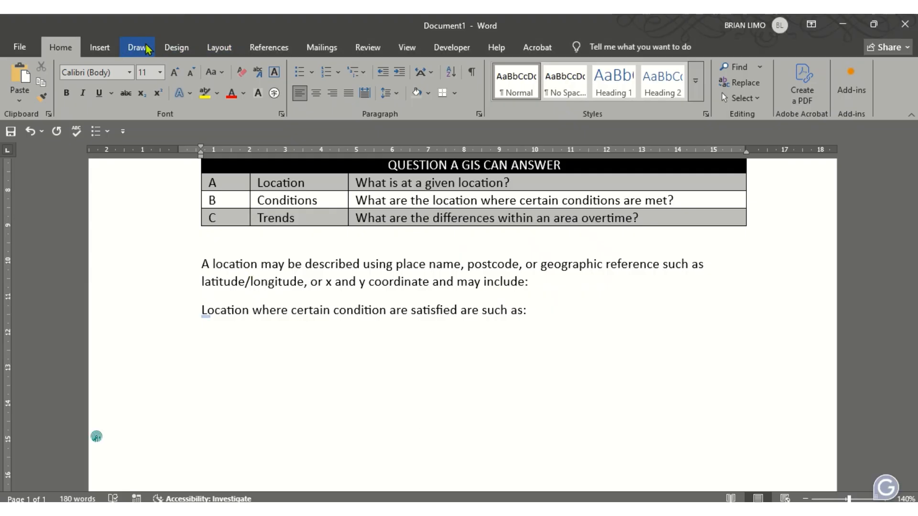
Give the 'Location where certain condition are satisfied are such as:' line a square bullet
left_click(108, 51)
left_click(67, 48)
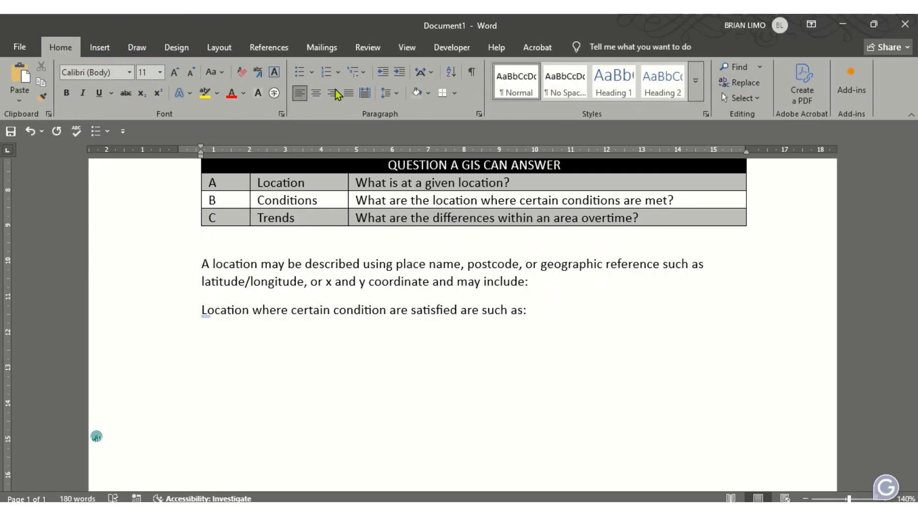
left_click(312, 72)
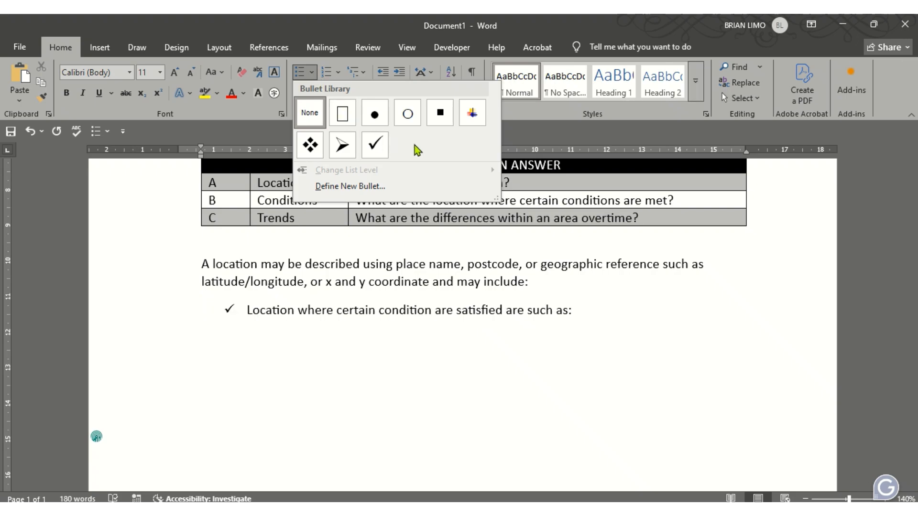
left_click(437, 115)
Add an empty indented sub-item below it with a filled round bullet
left_click(582, 310)
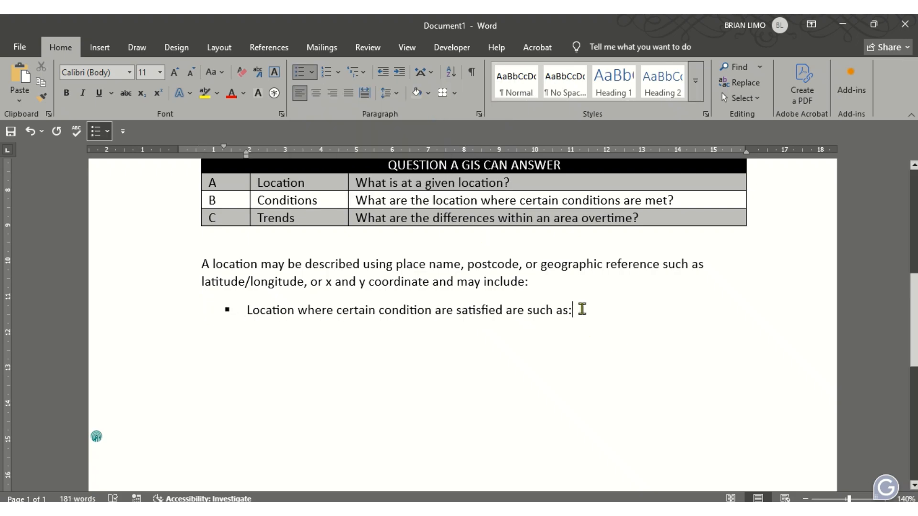
key("Return")
key("BackSpace")
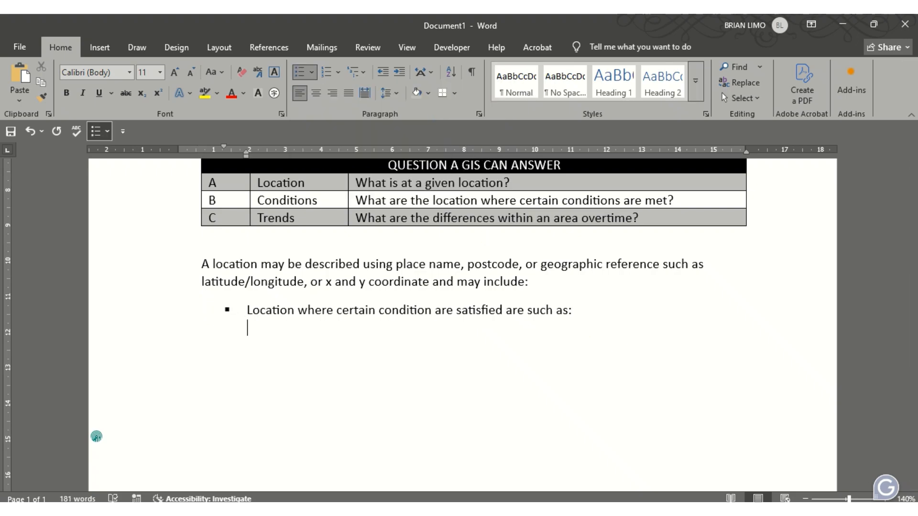
left_click(312, 73)
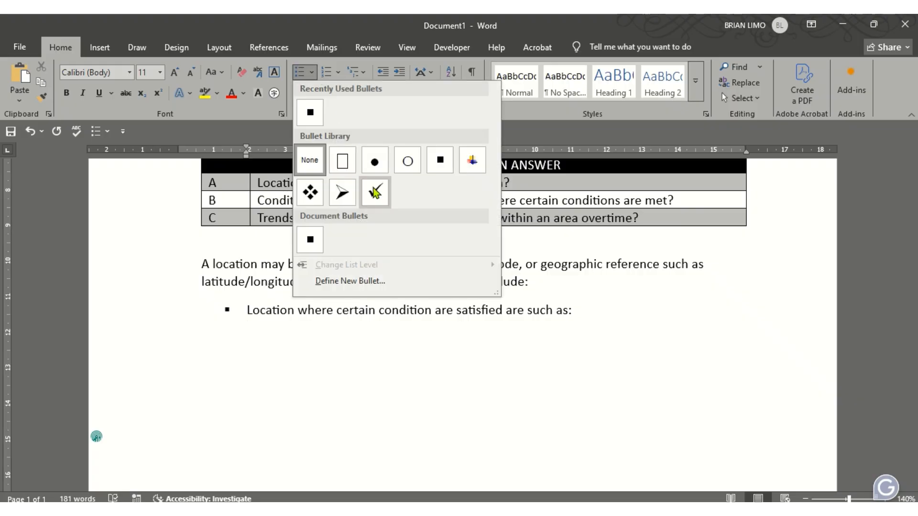
left_click(375, 162)
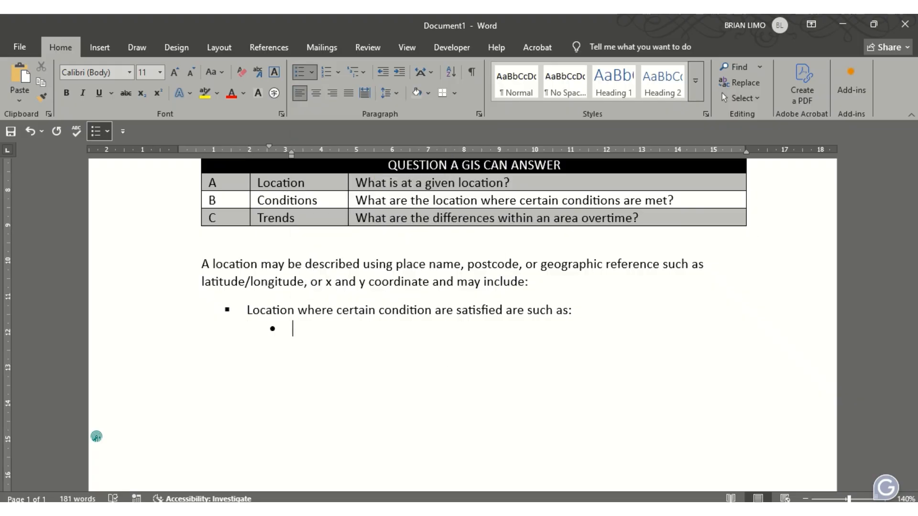
Copy the sub-bullets 'Un-forested section measured in square units oof area' and 'Distance from the roads' from the PDF
key("alt+Tab")
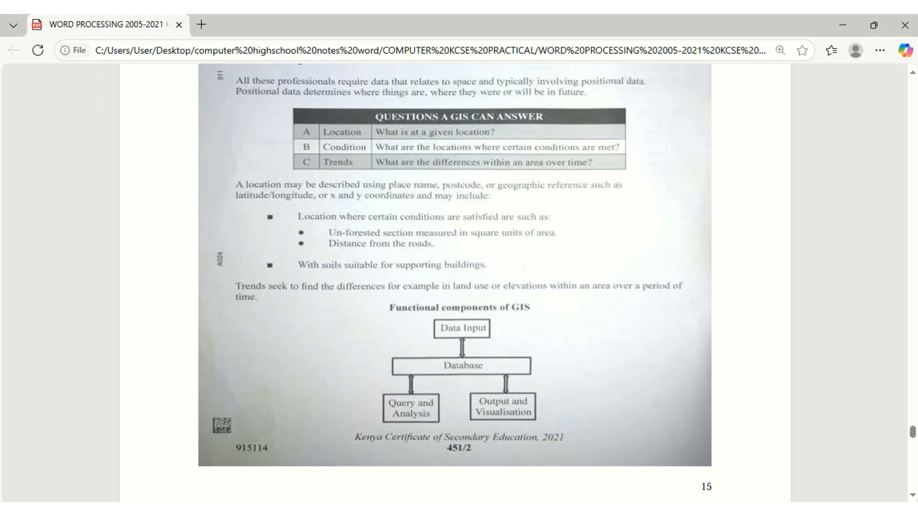
key("alt+Tab")
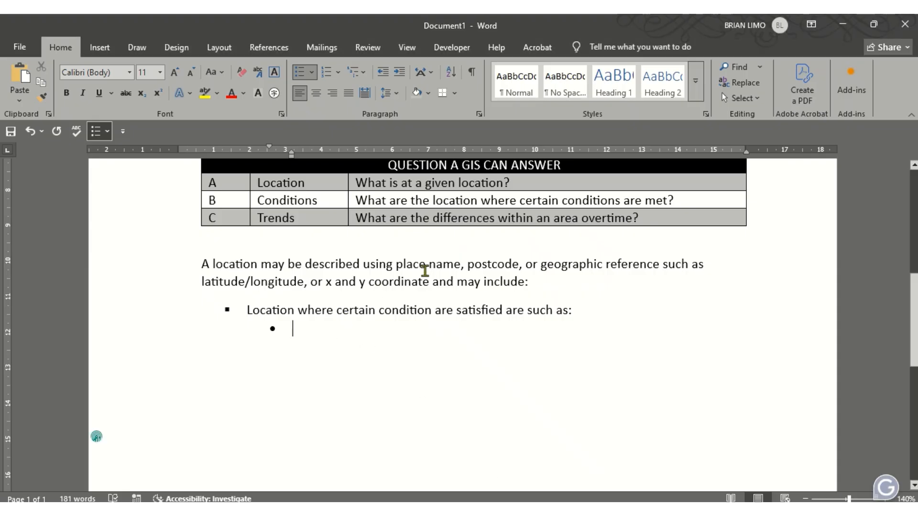
mouse_move(242, 21)
left_click(366, 52)
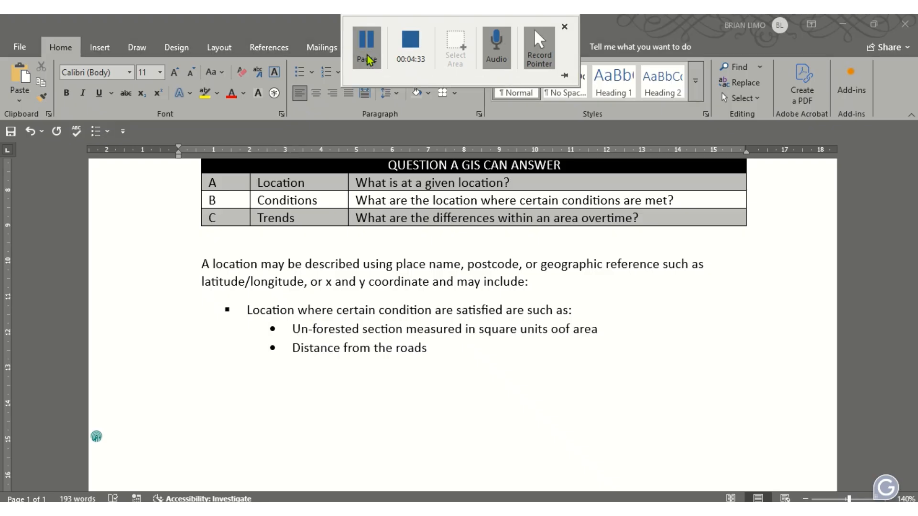
key("alt+Tab")
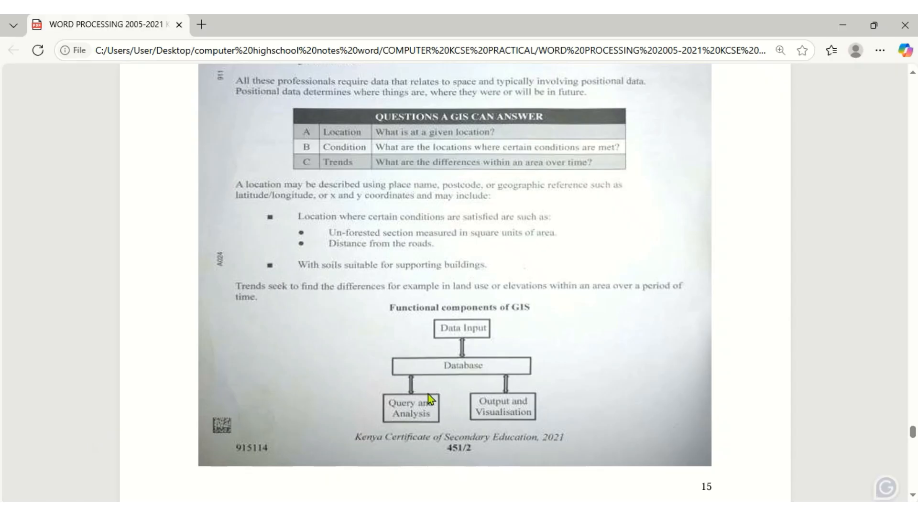
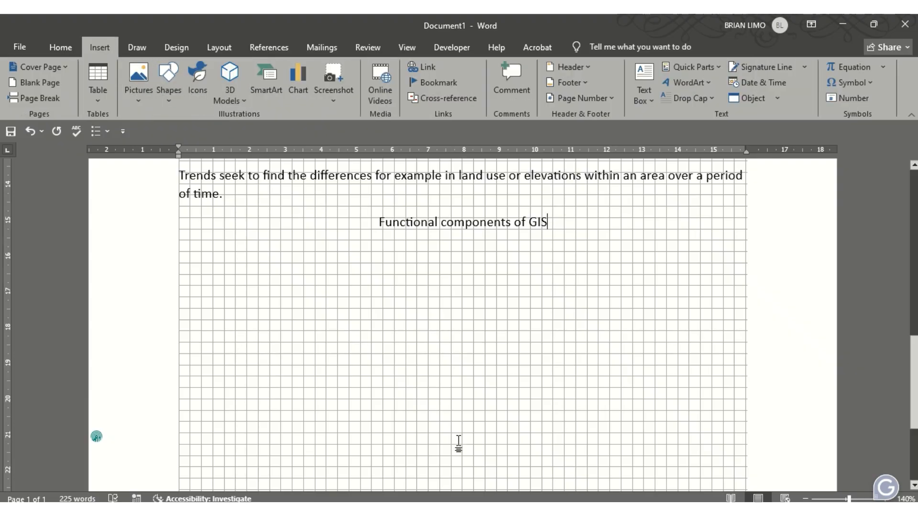
Draw a rectangle below the Functional components of GIS heading, matching the PDF diagram
key("alt+Tab")
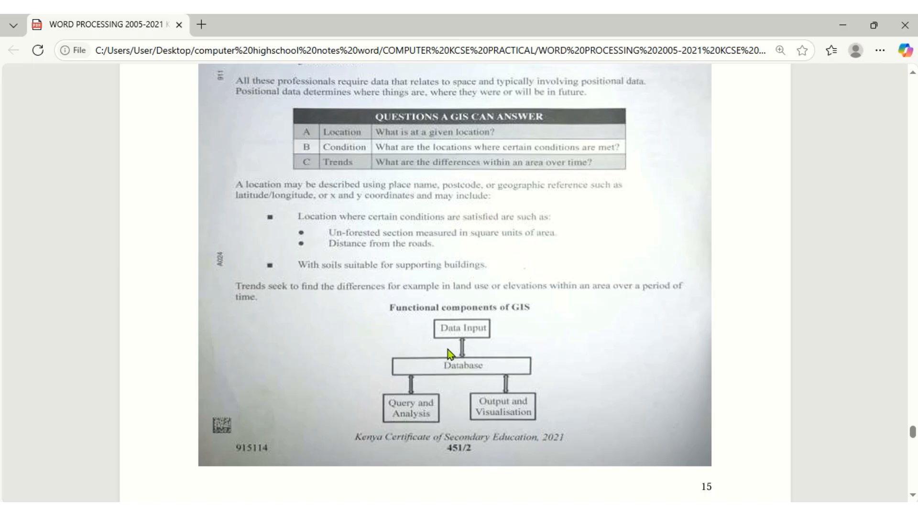
key("alt+Tab")
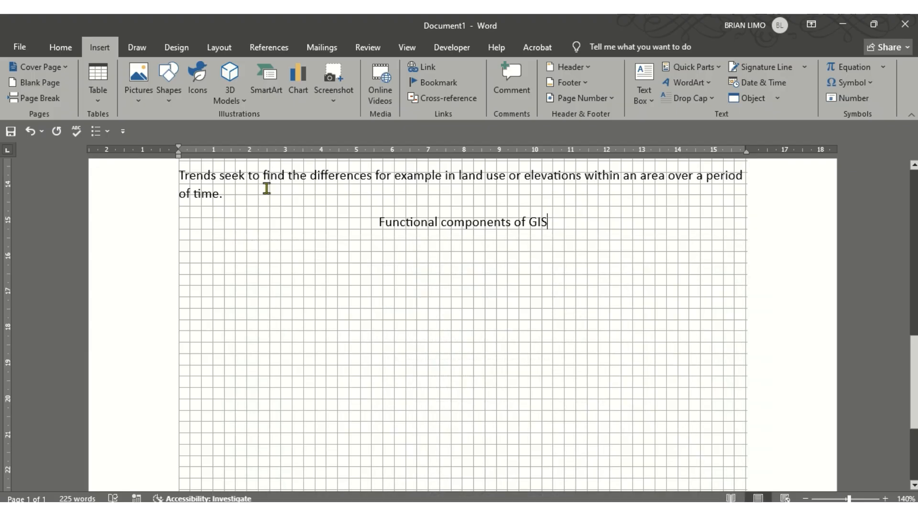
left_click(164, 78)
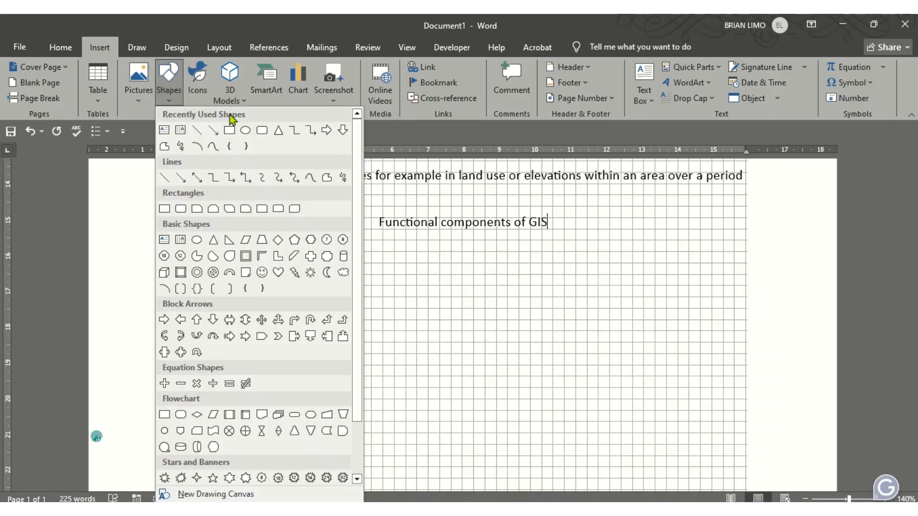
left_click(231, 128)
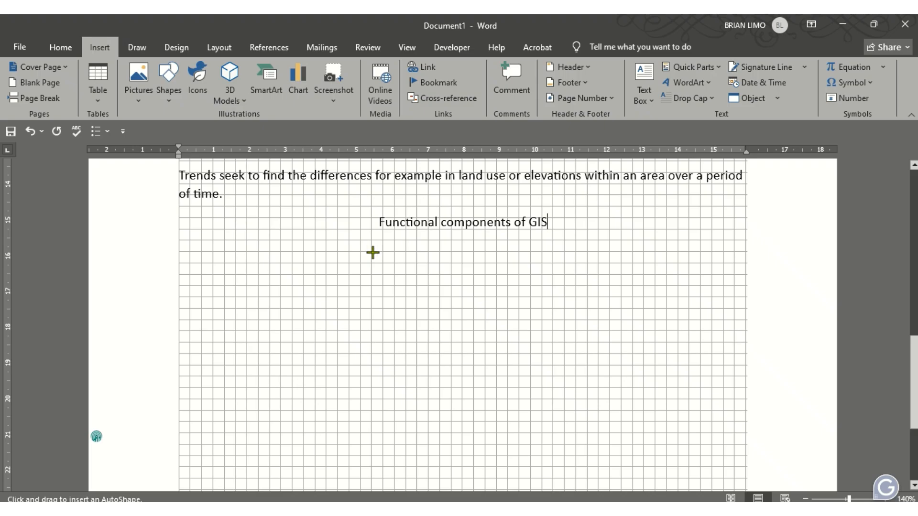
key("alt+Tab")
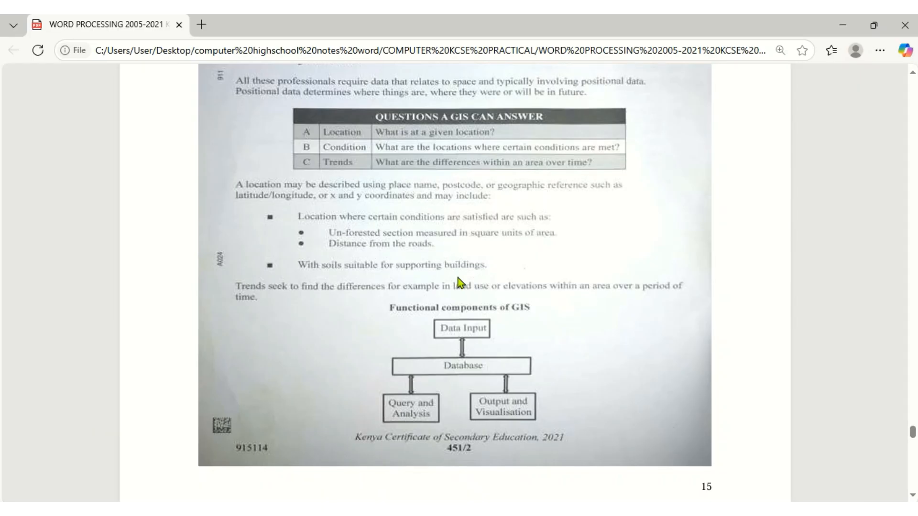
key("alt+Tab")
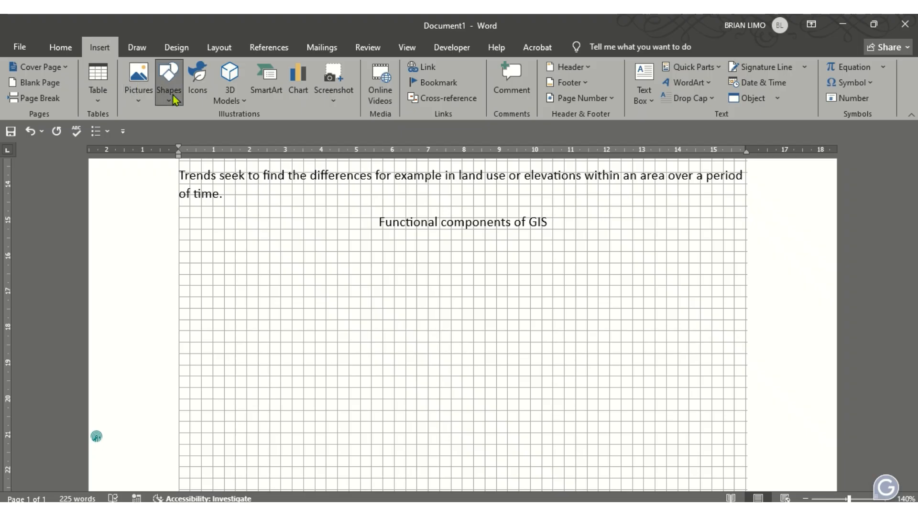
left_click(168, 83)
left_click(229, 130)
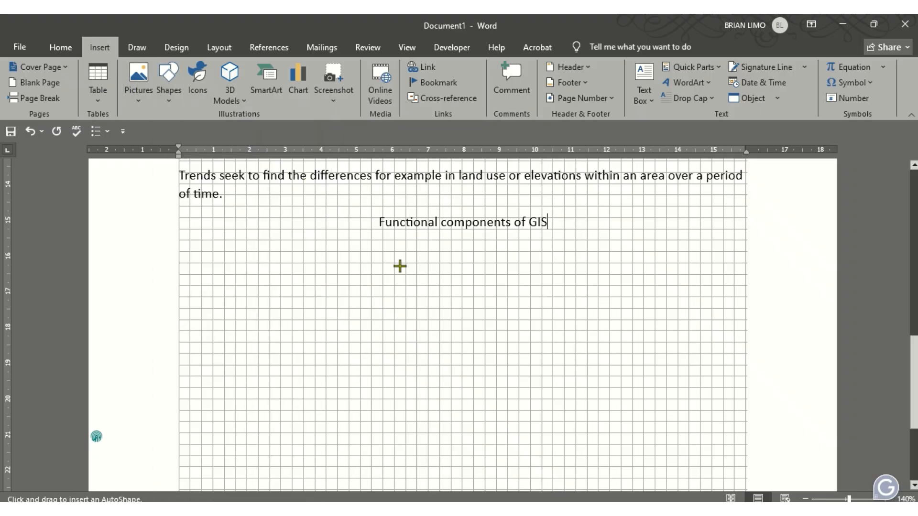
left_click_drag(407, 241, 530, 275)
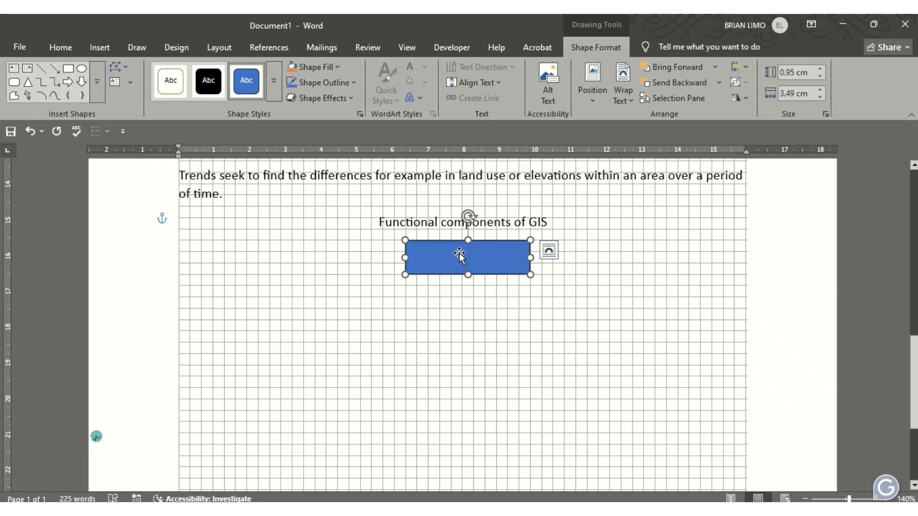
Type DATA INPUT in the rectangle and set its fill to No Fill
type("DATA ")
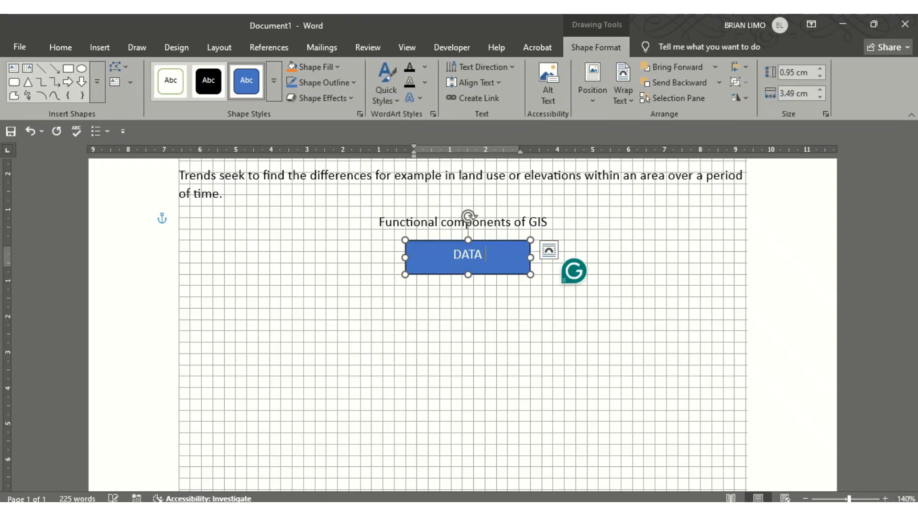
type("INPUT")
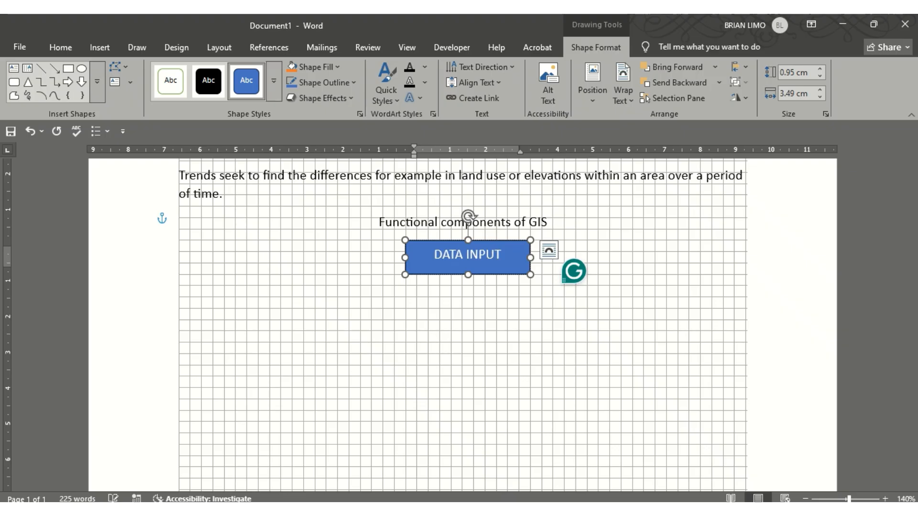
left_click(322, 70)
left_click(337, 292)
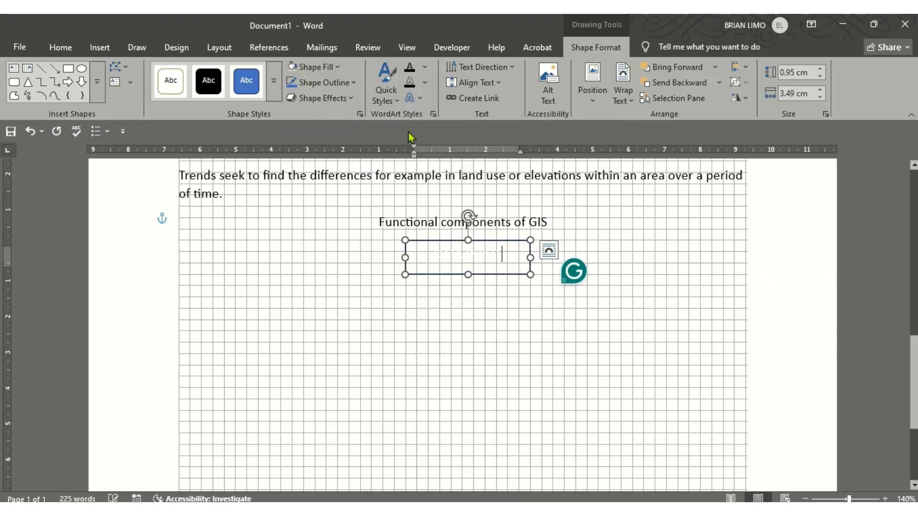
left_click(317, 68)
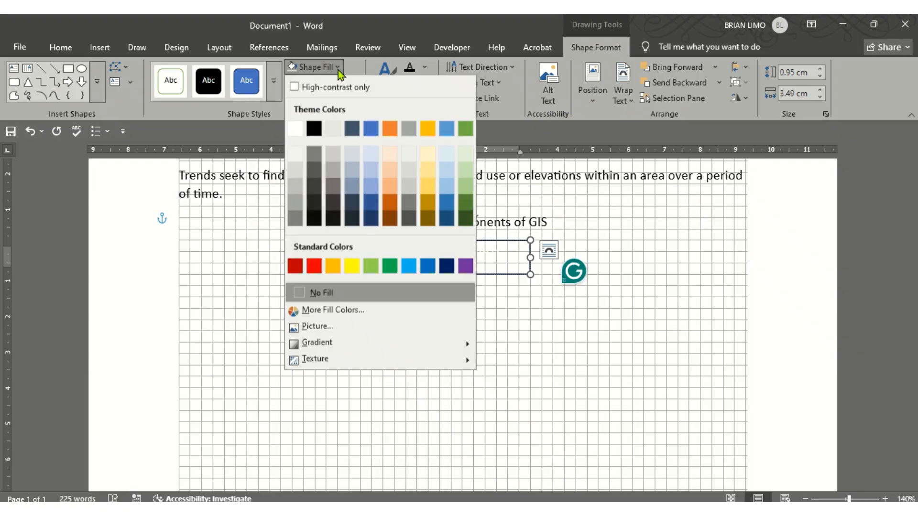
left_click(330, 297)
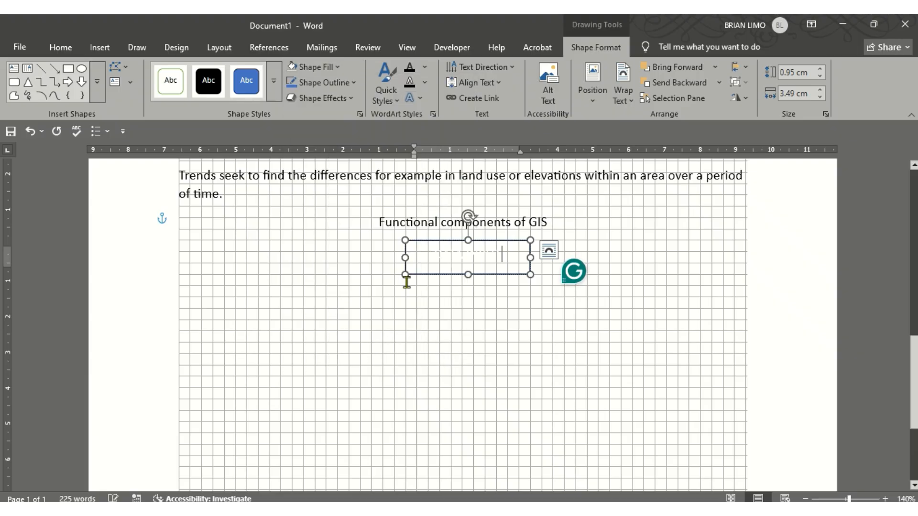
Make the box's text black so the label is visible
left_click(478, 289)
left_click(478, 262)
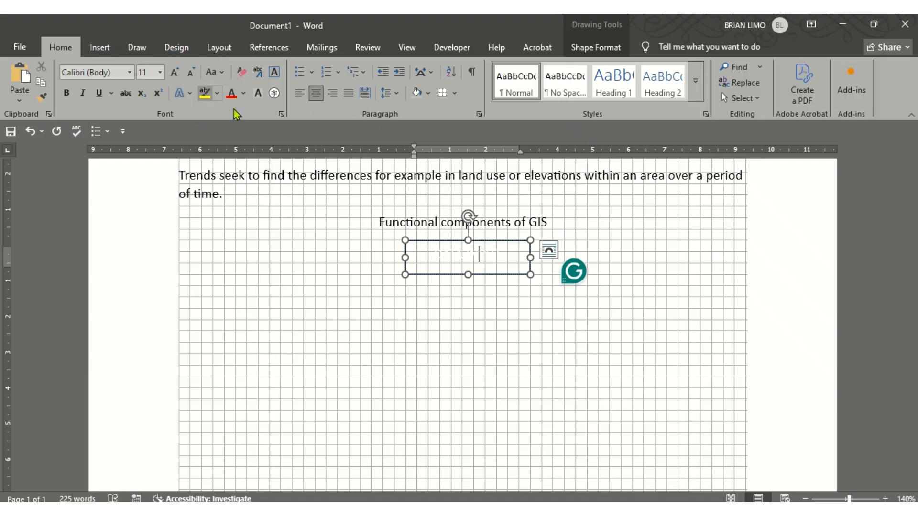
left_click(244, 93)
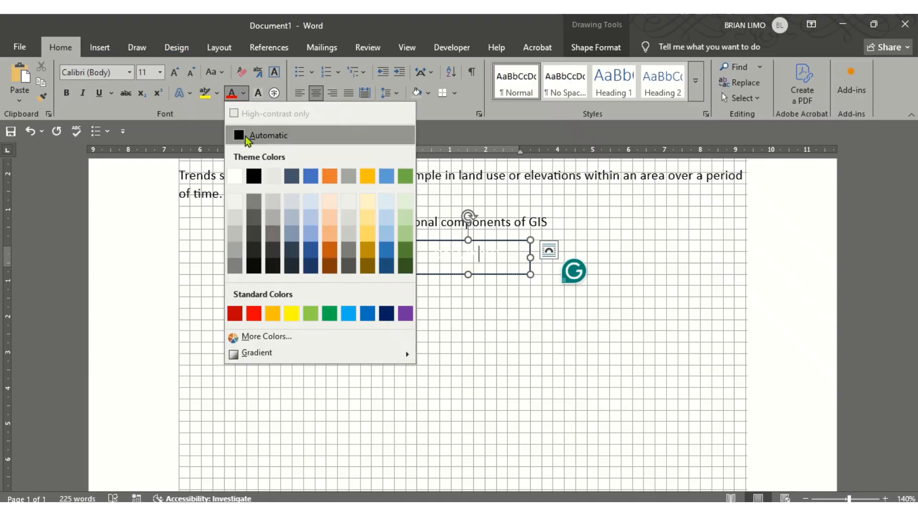
left_click(256, 176)
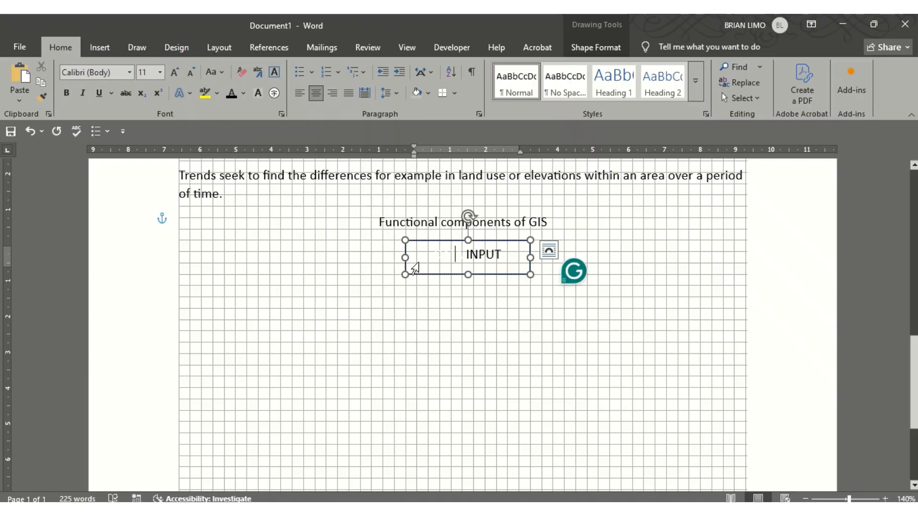
type("DA")
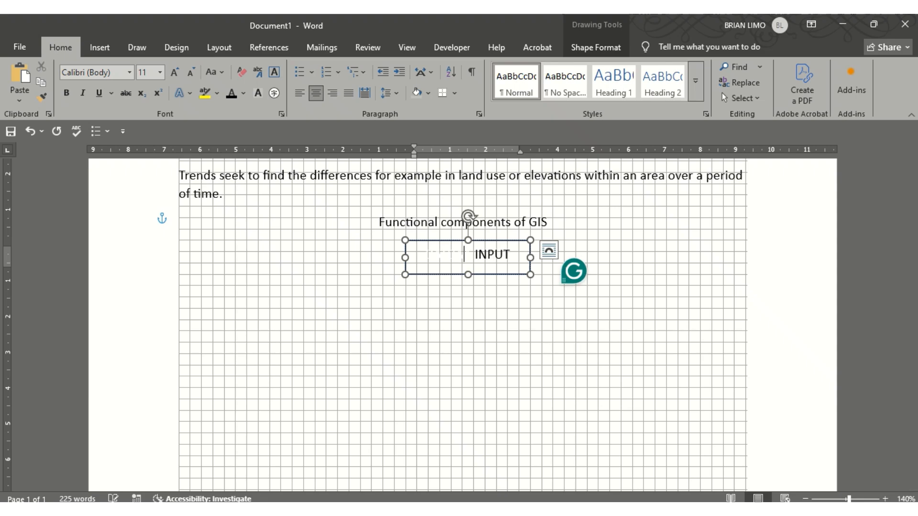
left_click_drag(480, 258, 396, 260)
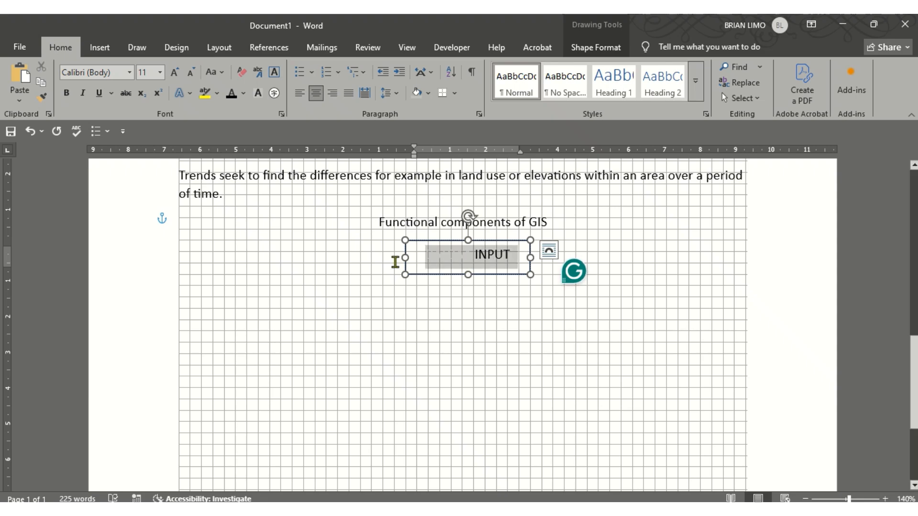
left_click(233, 96)
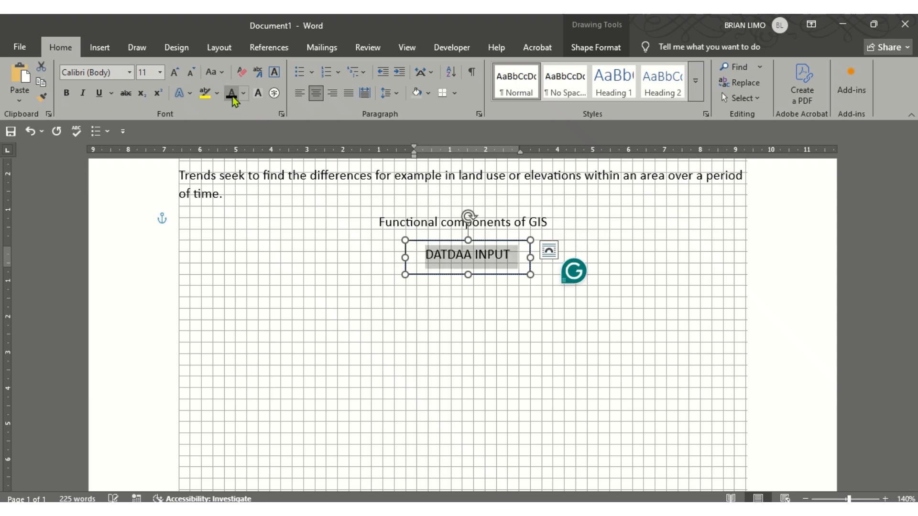
Delete the stray letters so the box reads DATA INPUT
left_click(469, 266)
left_click(456, 254)
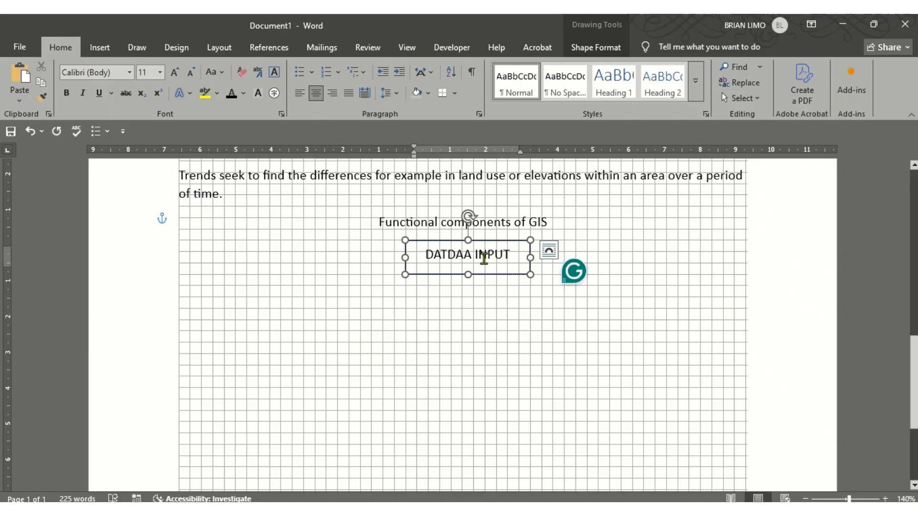
key("BackSpace")
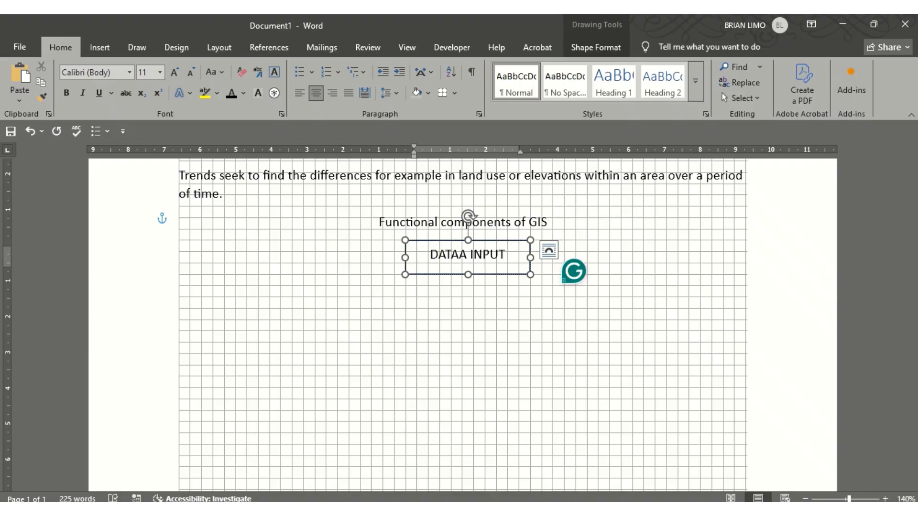
key("BackSpace")
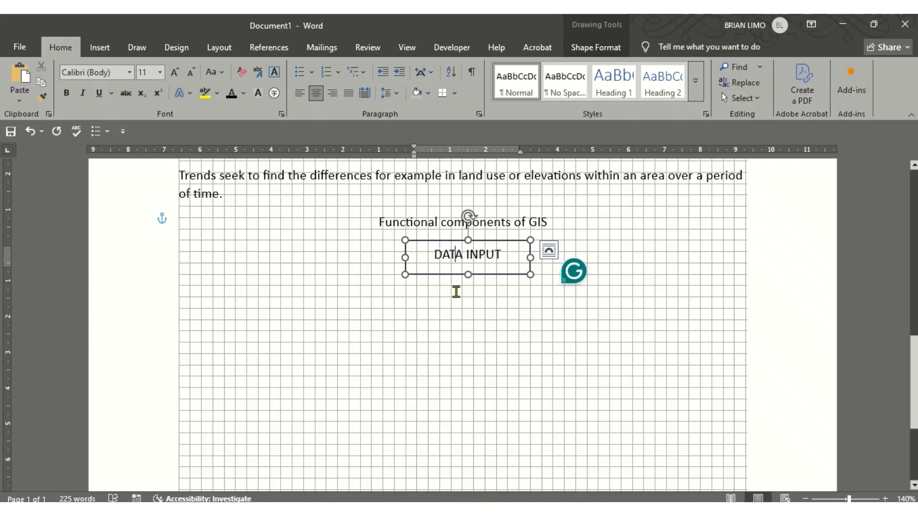
left_click(457, 296)
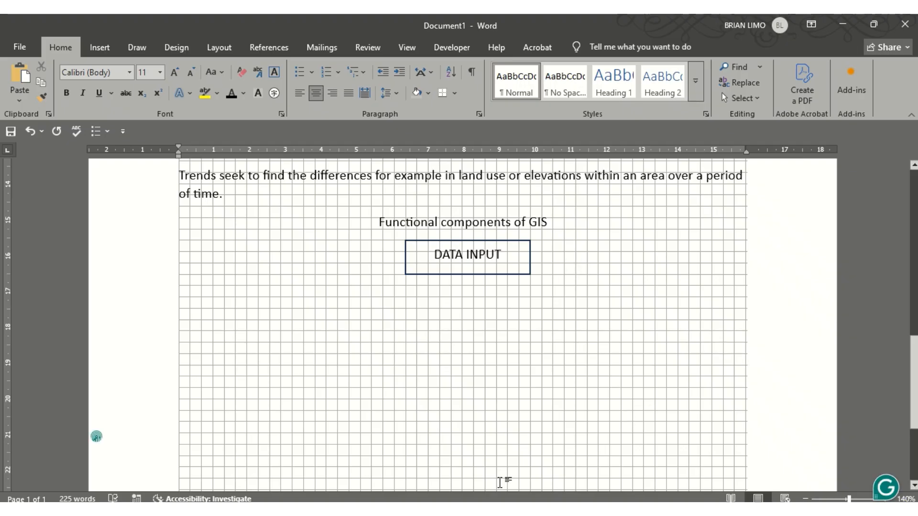
Draw a wide second rectangle below the DATA INPUT box
key("alt+Tab")
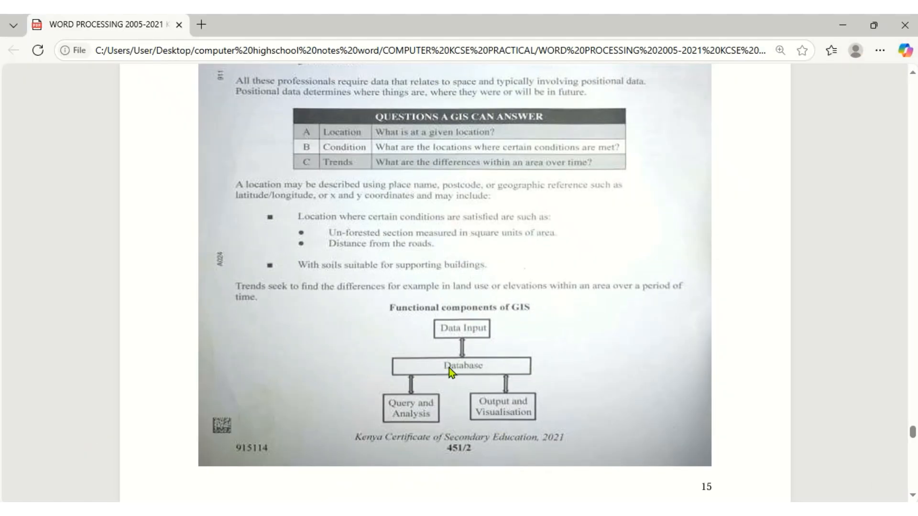
key("alt+Tab")
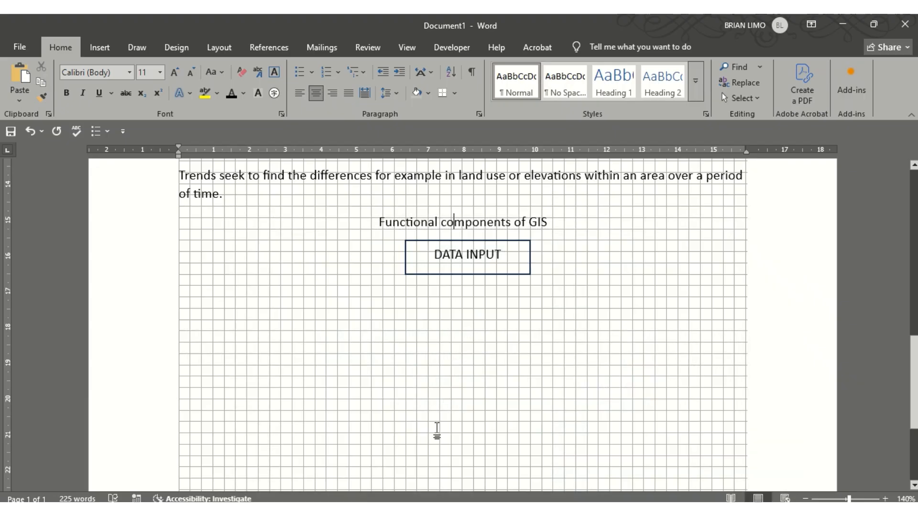
left_click(106, 47)
left_click(169, 82)
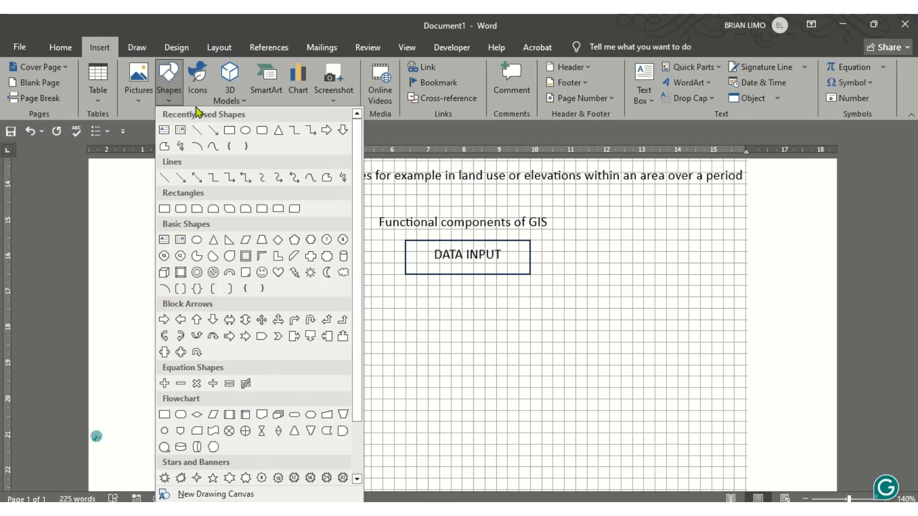
left_click(229, 130)
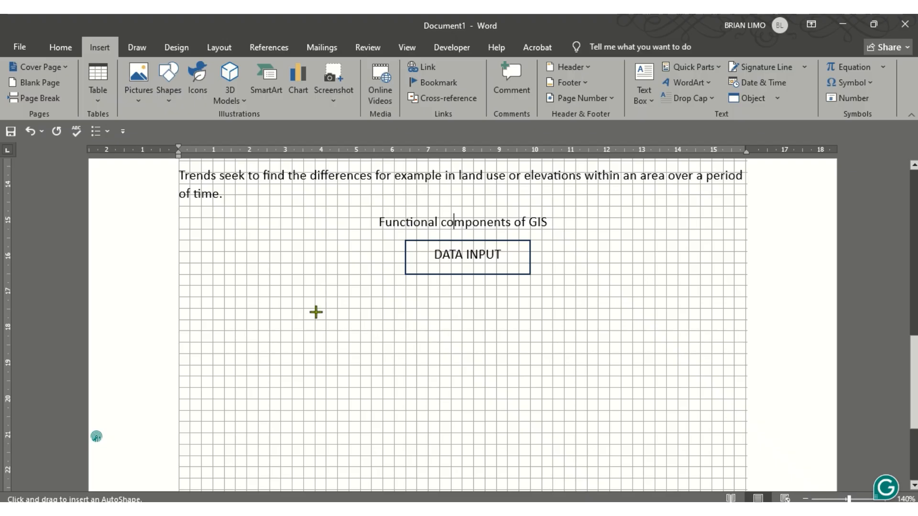
left_click_drag(314, 308, 632, 349)
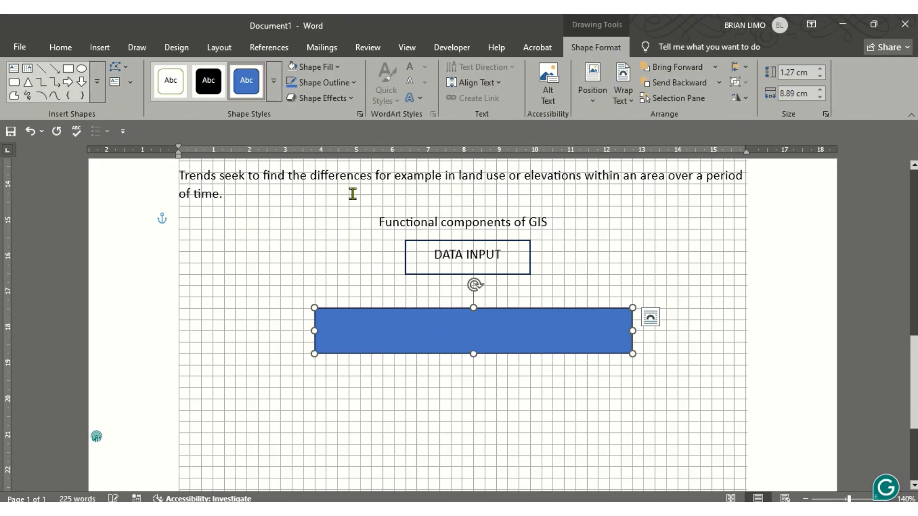
Give the second box No Fill and a black outline
left_click(340, 71)
left_click(311, 294)
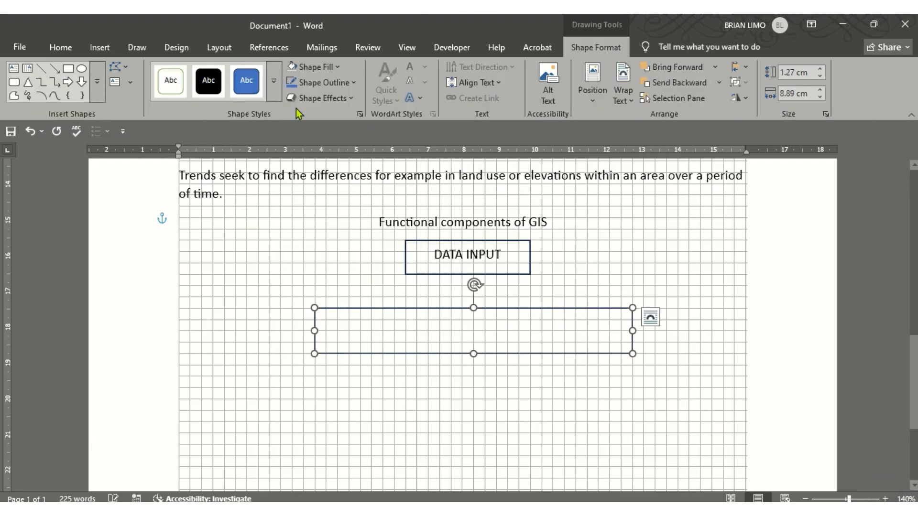
left_click(345, 84)
left_click(309, 143)
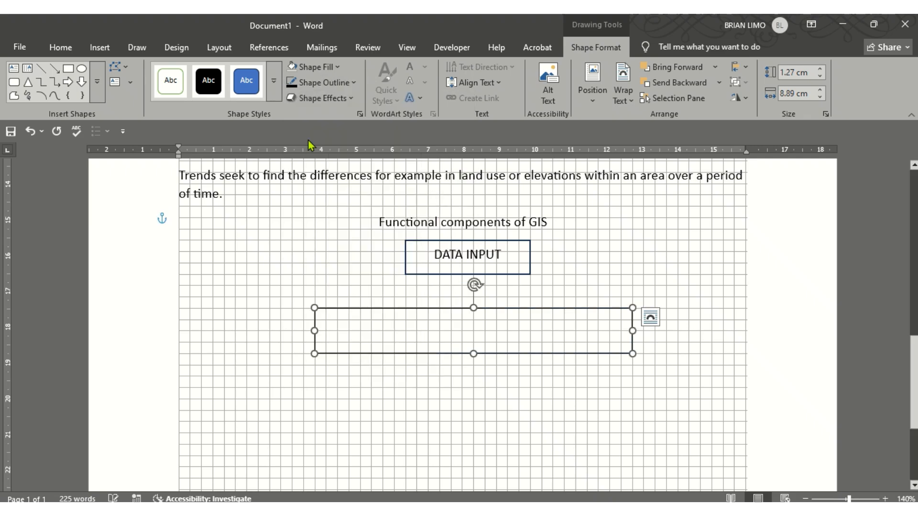
Make the DATABASE label text black
left_click(60, 47)
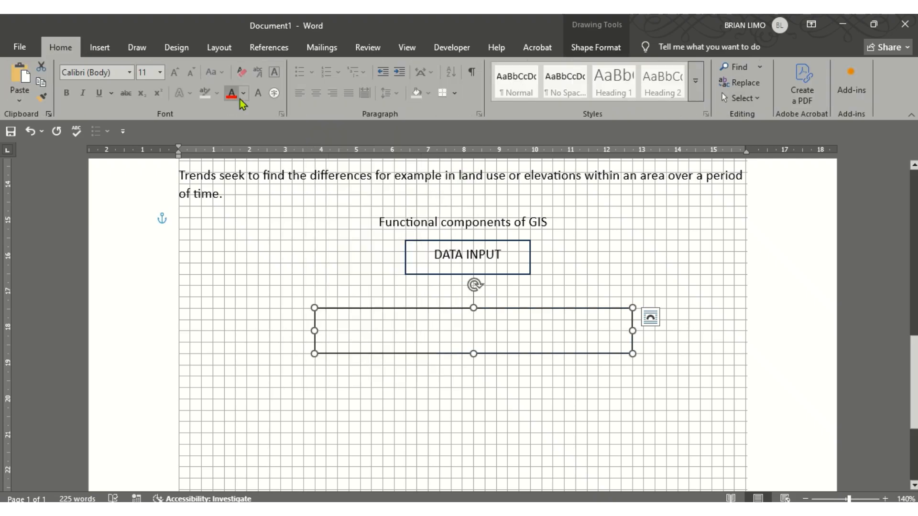
left_click(244, 94)
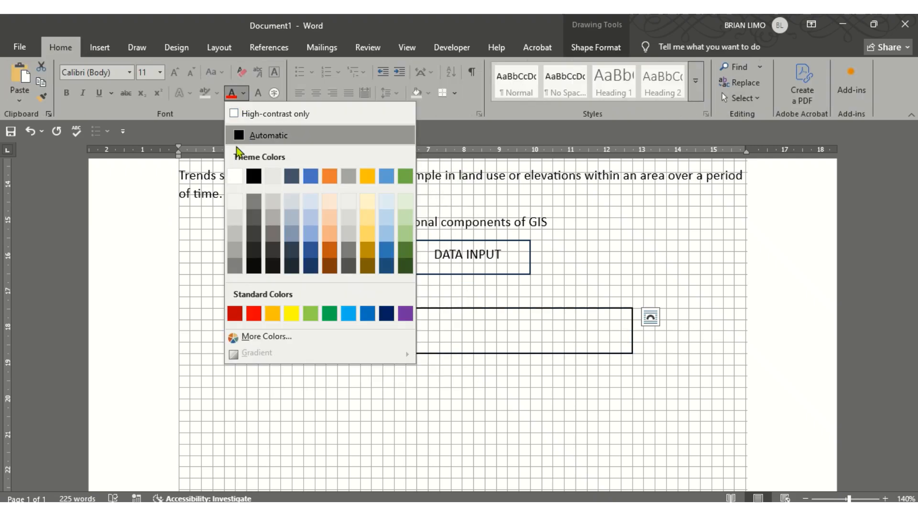
left_click(254, 177)
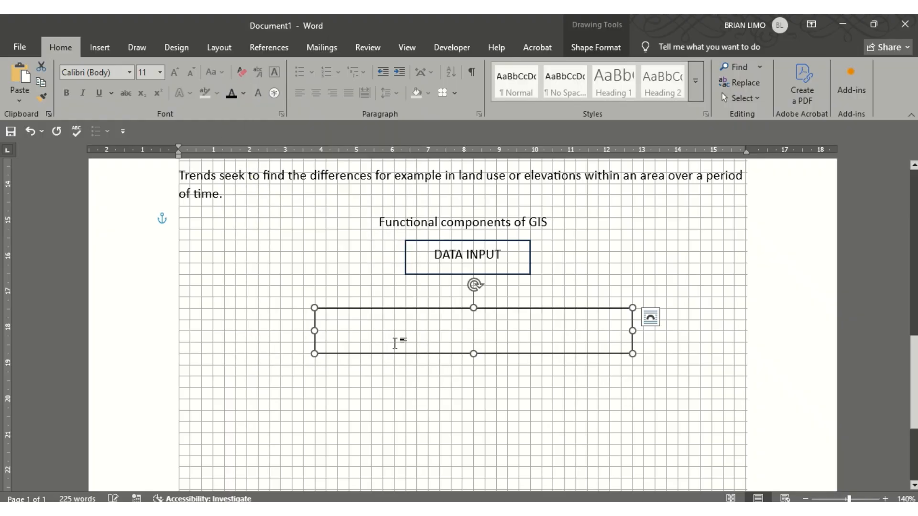
left_click(394, 341)
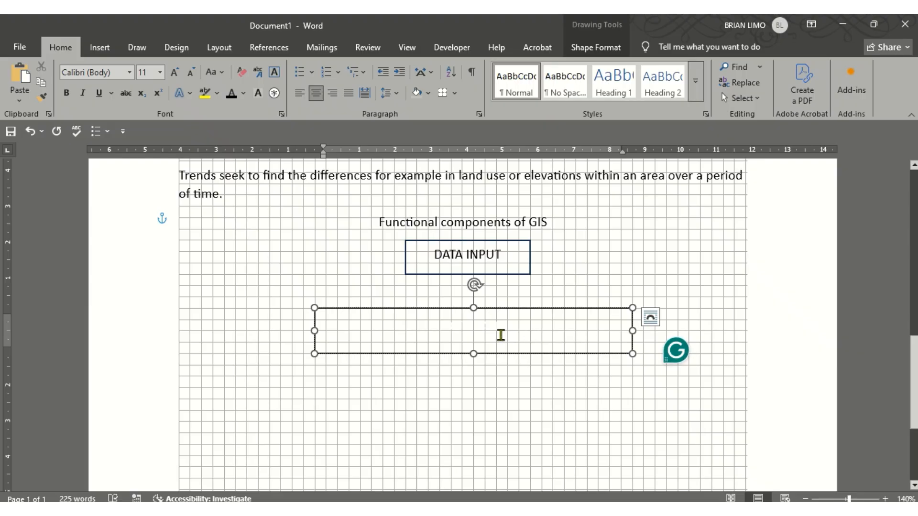
left_click_drag(501, 336, 348, 316)
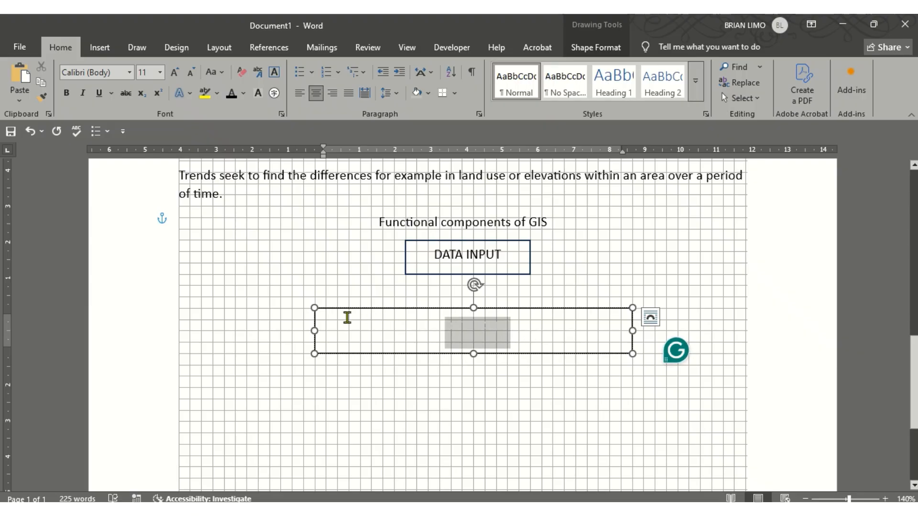
left_click(231, 94)
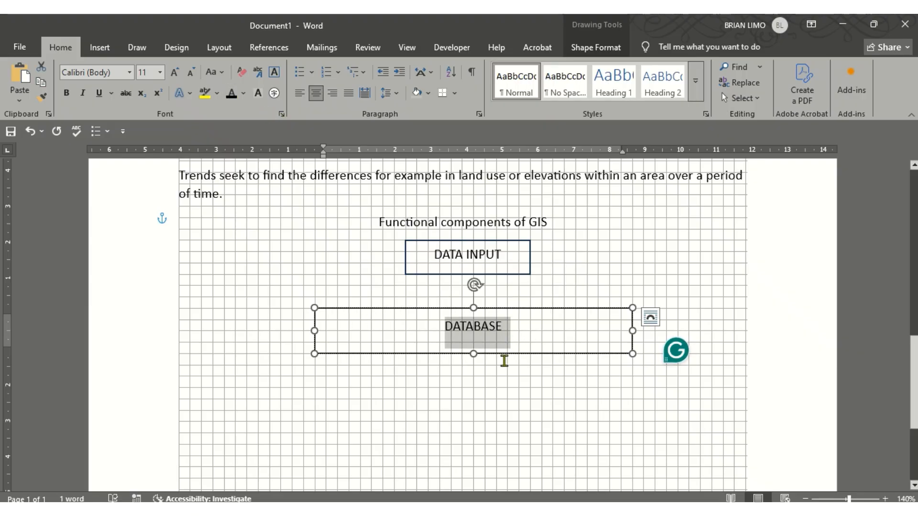
left_click(472, 402)
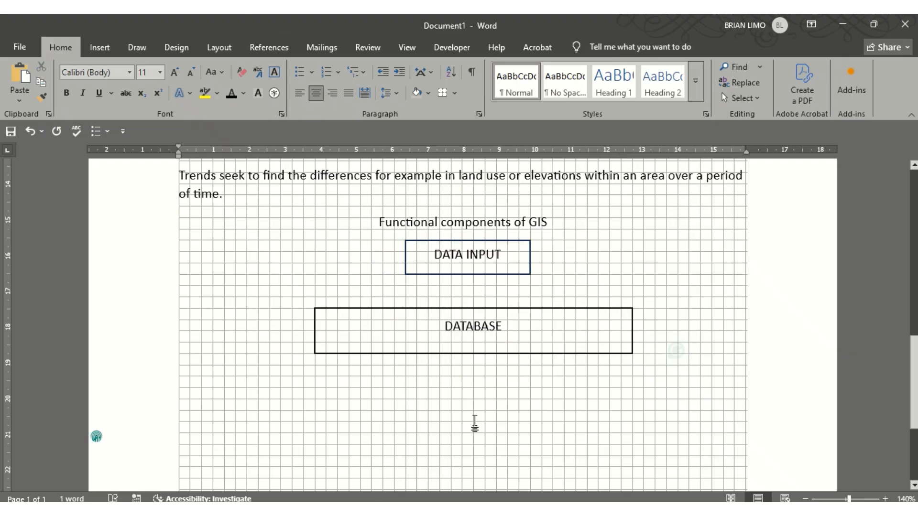
Draw a third rectangle below the DATABASE box
scroll(471, 404, "down", 2)
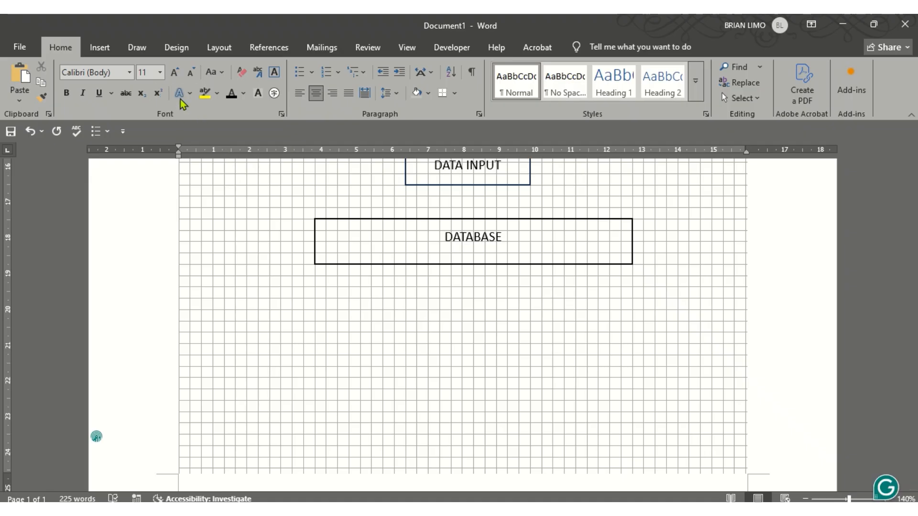
left_click(100, 47)
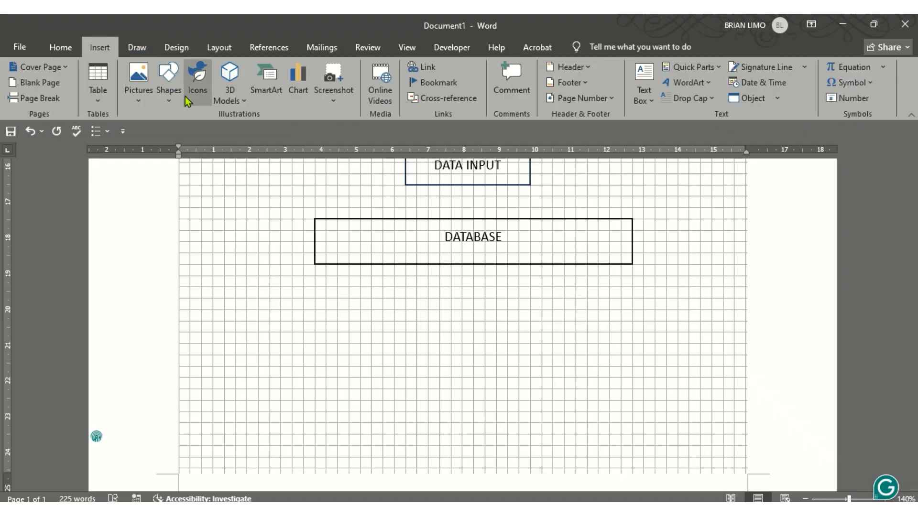
left_click(165, 98)
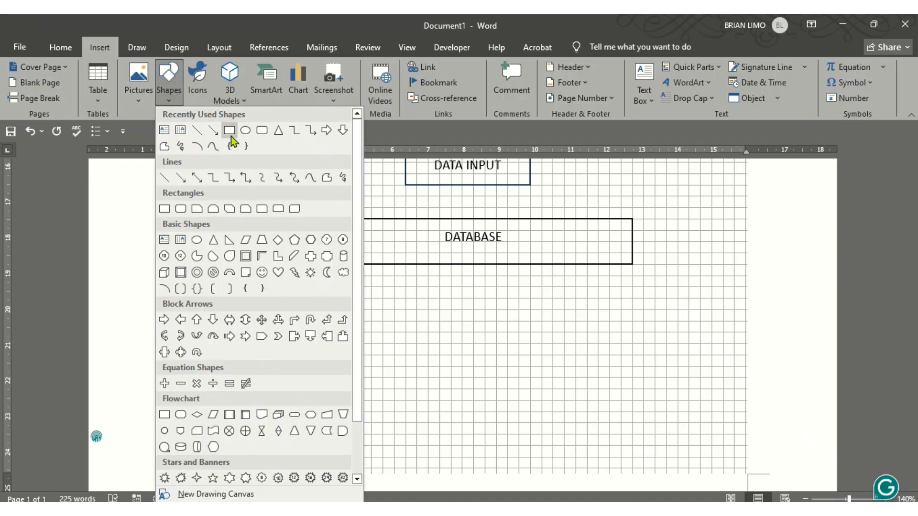
left_click(245, 131)
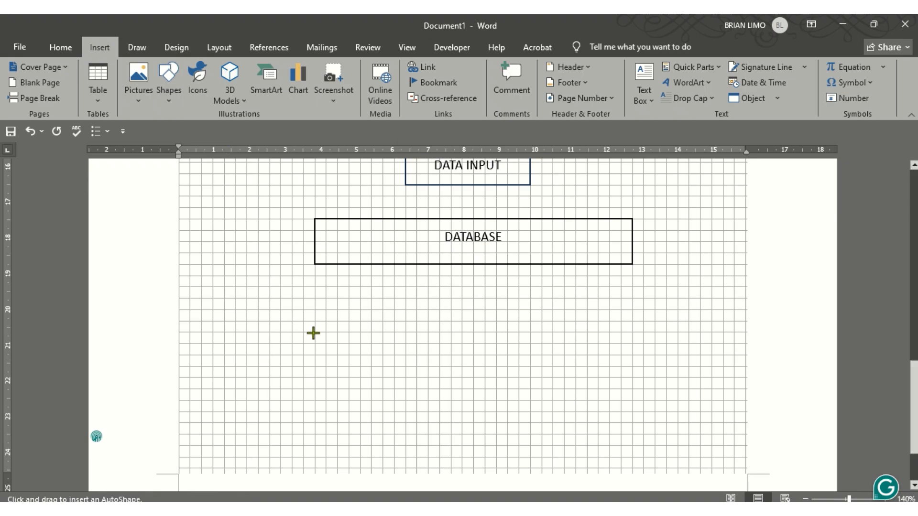
left_click_drag(304, 334, 440, 389)
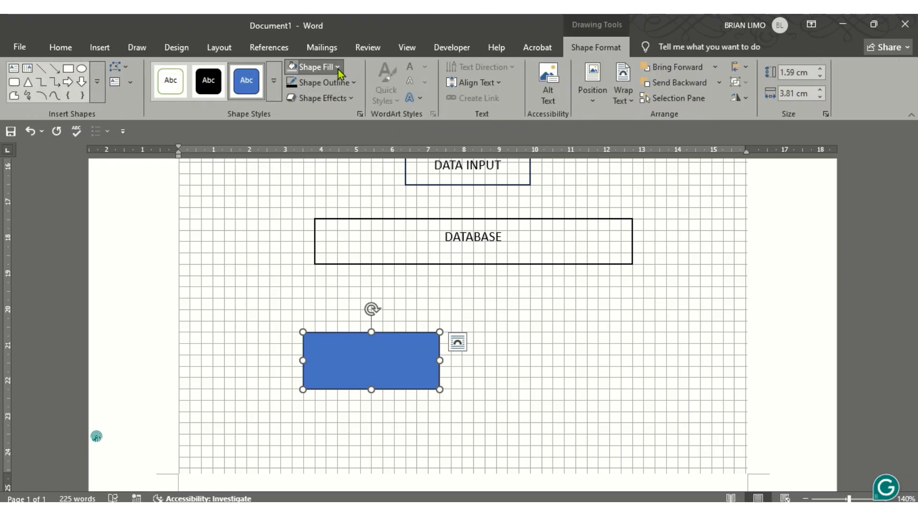
Remove the third rectangle's fill and give it a black outline
left_click(321, 67)
left_click(337, 298)
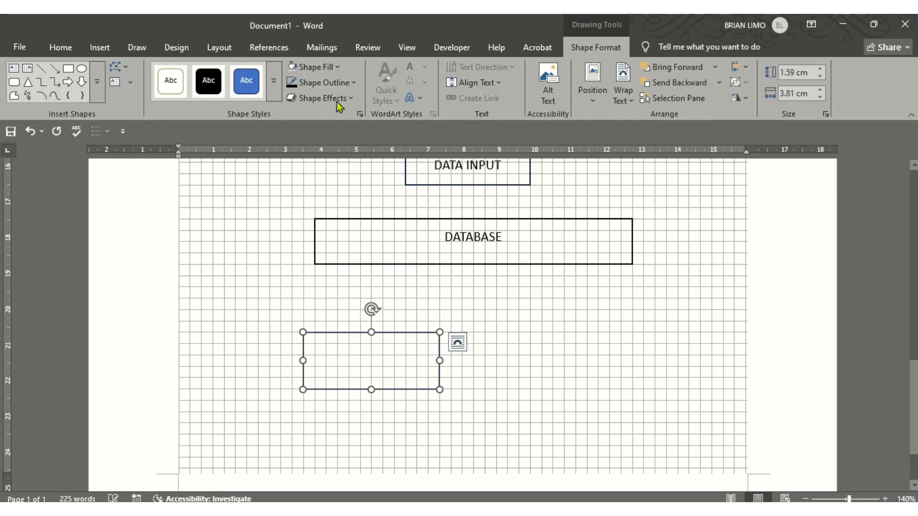
left_click(330, 82)
left_click(317, 144)
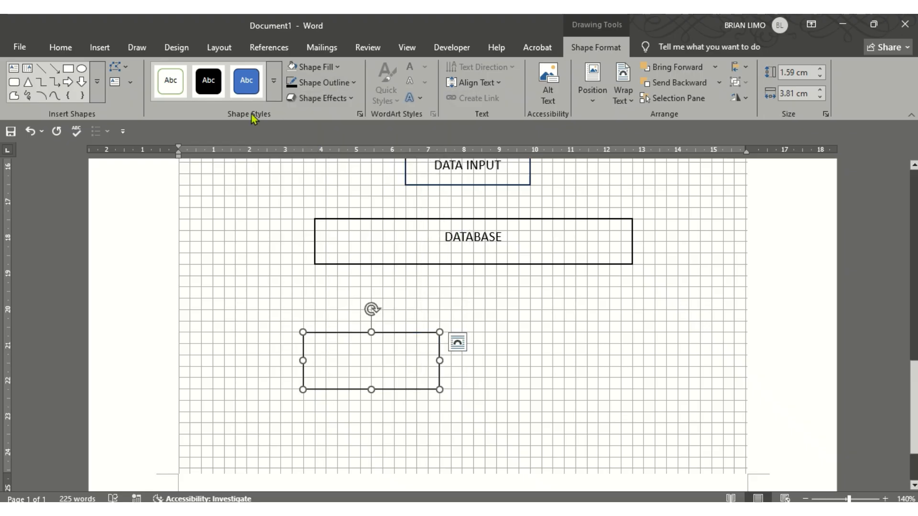
left_click(73, 48)
left_click(347, 355)
Place the caret inside the new rectangle and compare it with the PDF diagram
scroll(349, 357, "up", 1)
left_click(343, 412)
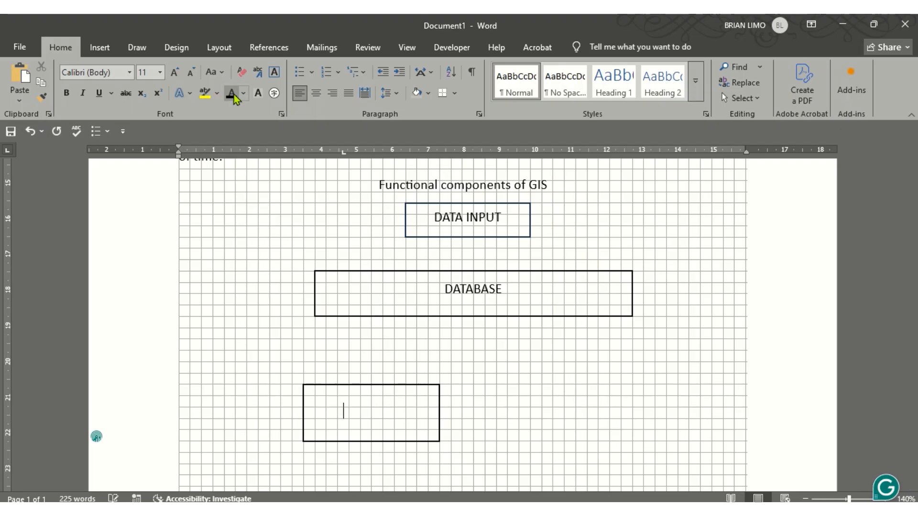
left_click(474, 507)
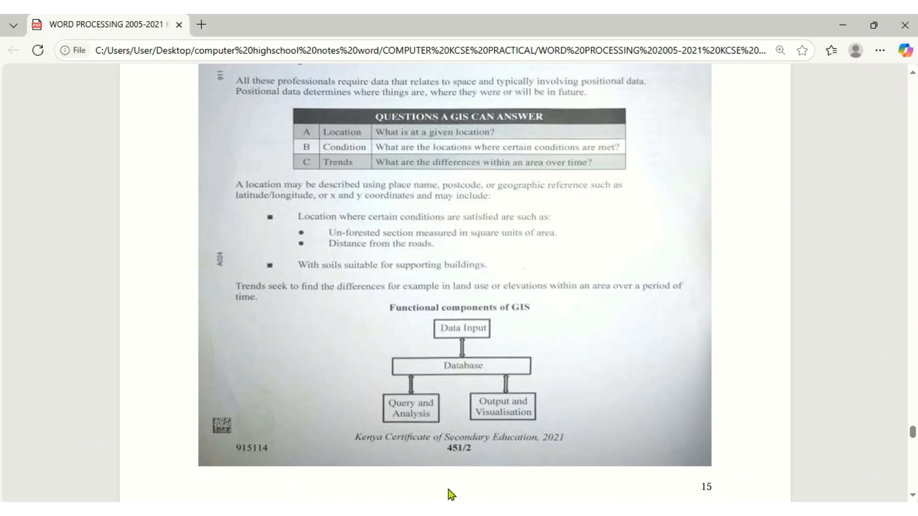
left_click(474, 507)
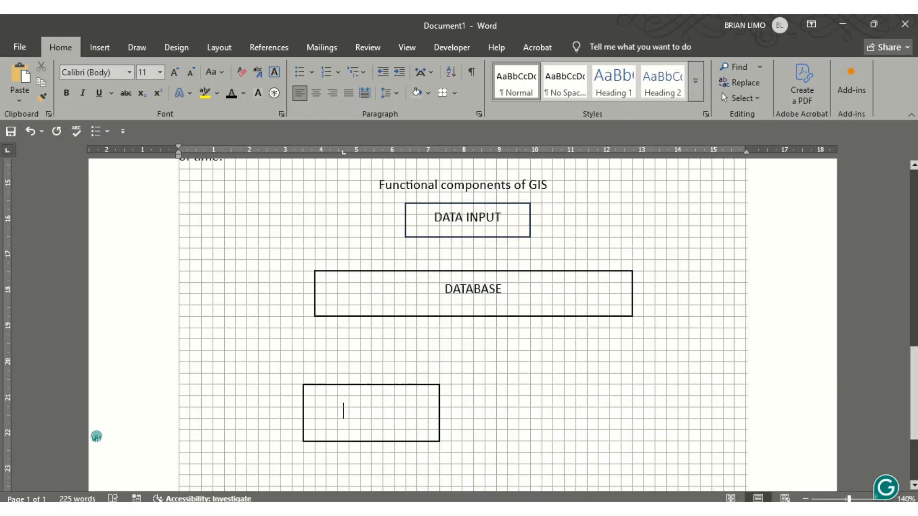
type("Querry and ana")
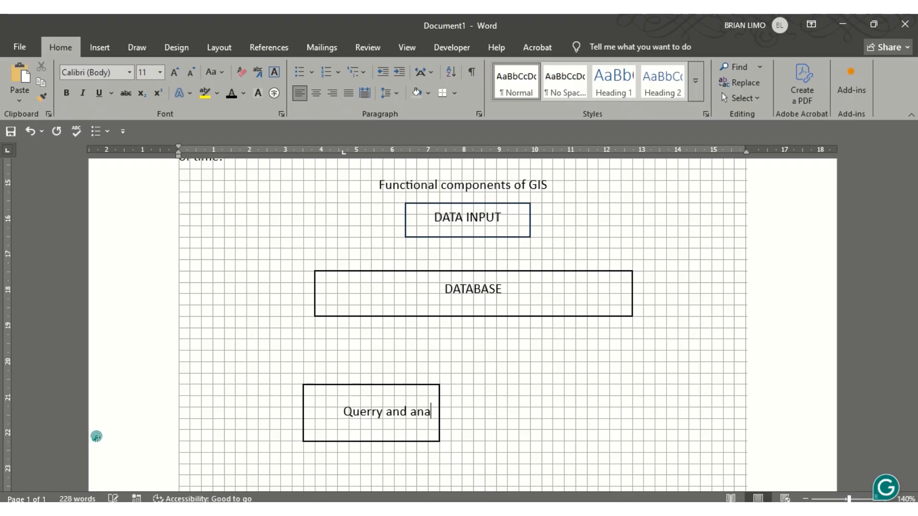
type("lysis")
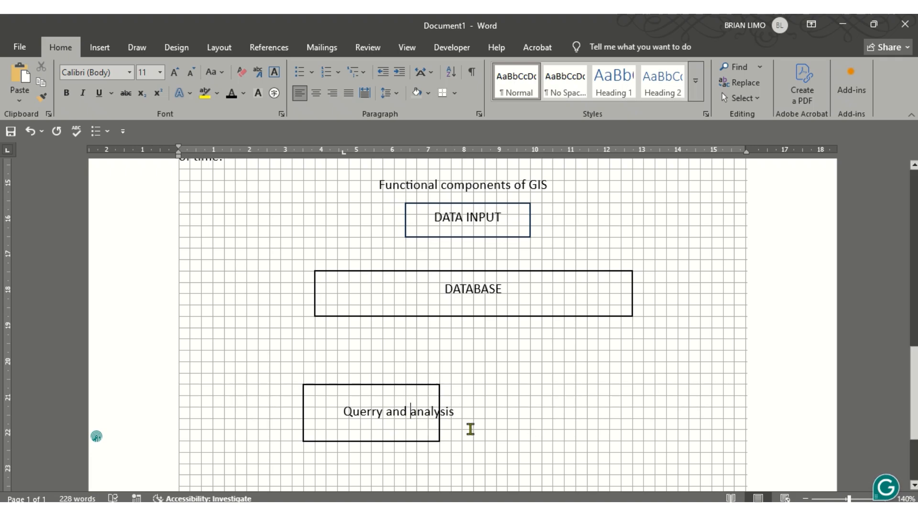
key("Return")
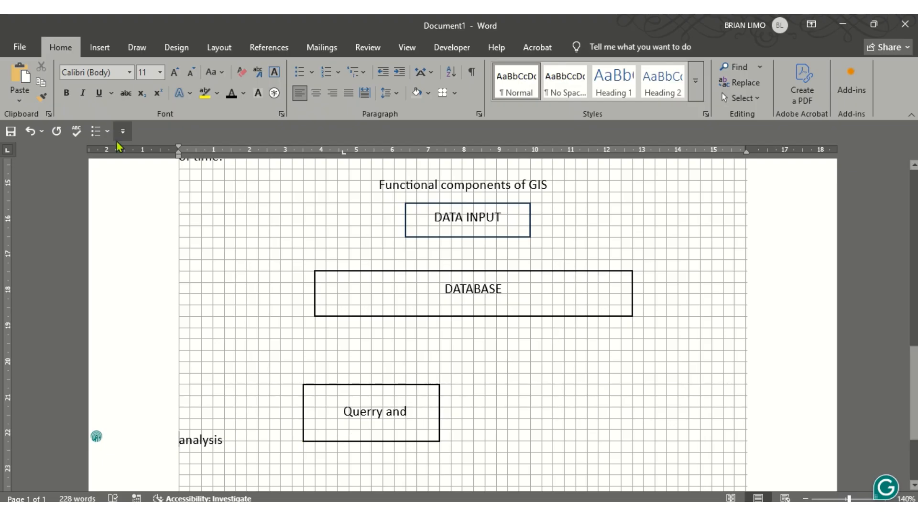
left_click(30, 131)
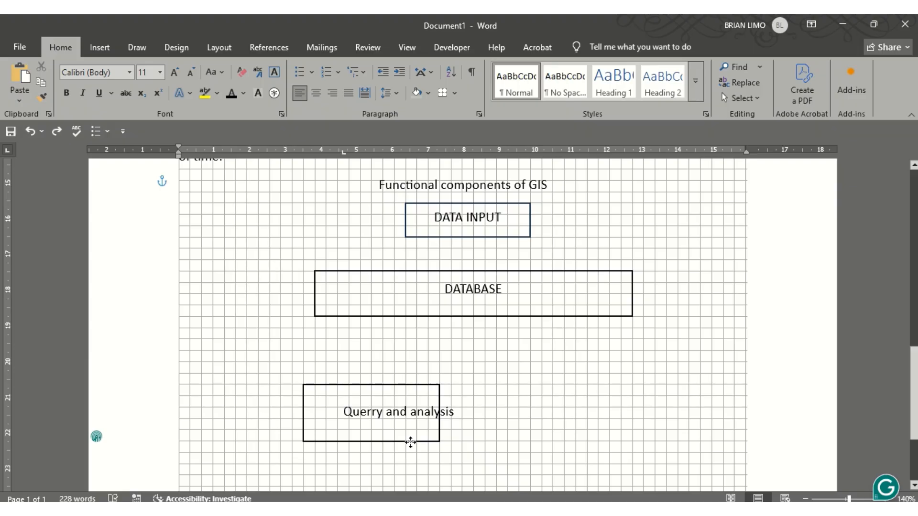
left_click(372, 417)
left_click_drag(339, 407, 433, 423)
key("BackSpace")
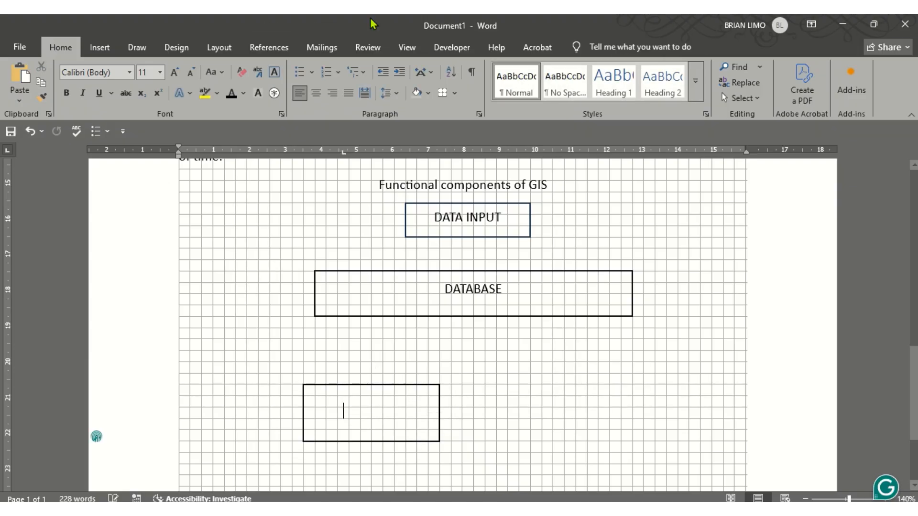
Insert a simple text box, then undo it
left_click(103, 48)
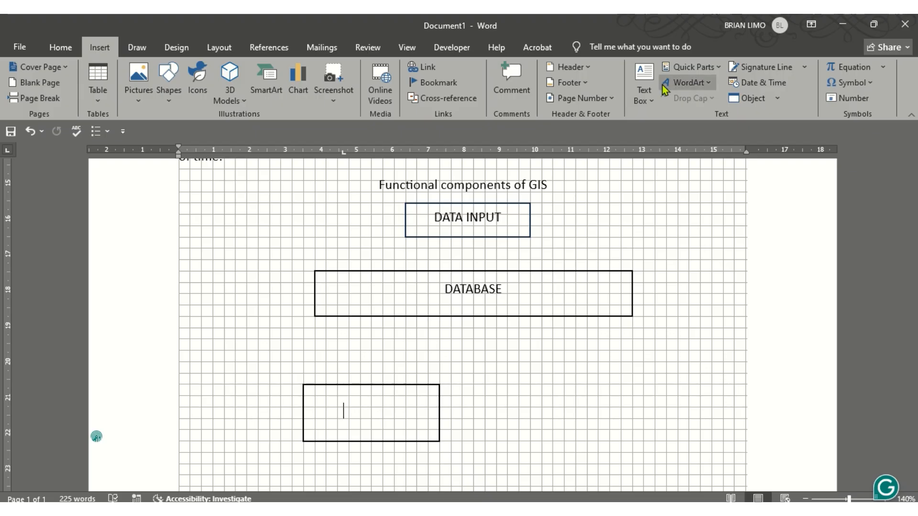
left_click(644, 95)
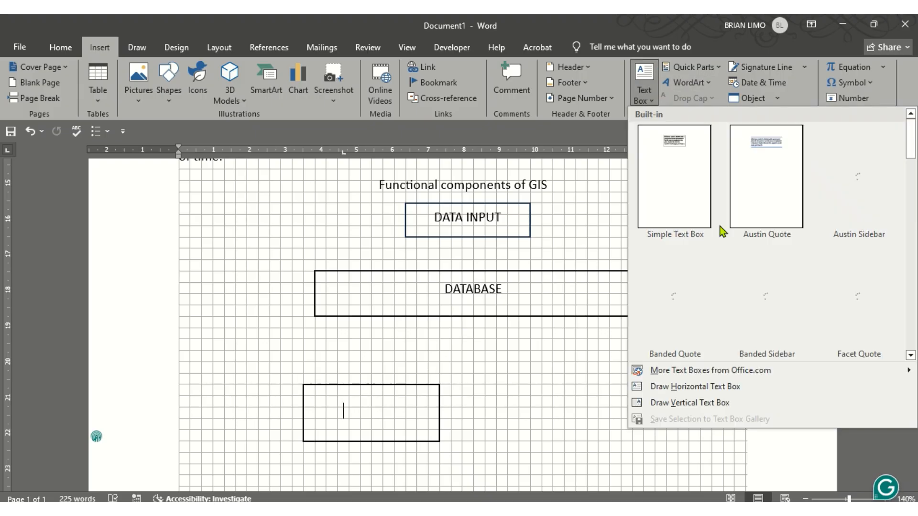
left_click(676, 191)
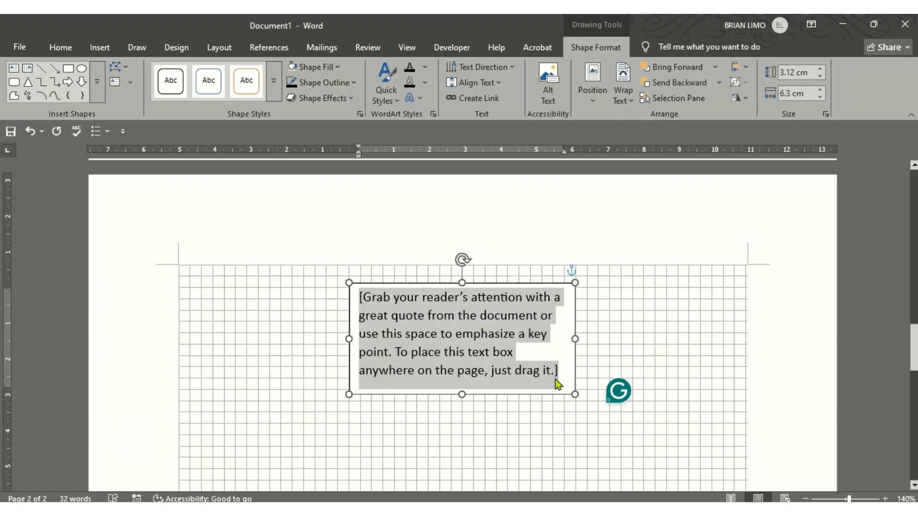
scroll(557, 372, "up", 5)
key("ctrl+z")
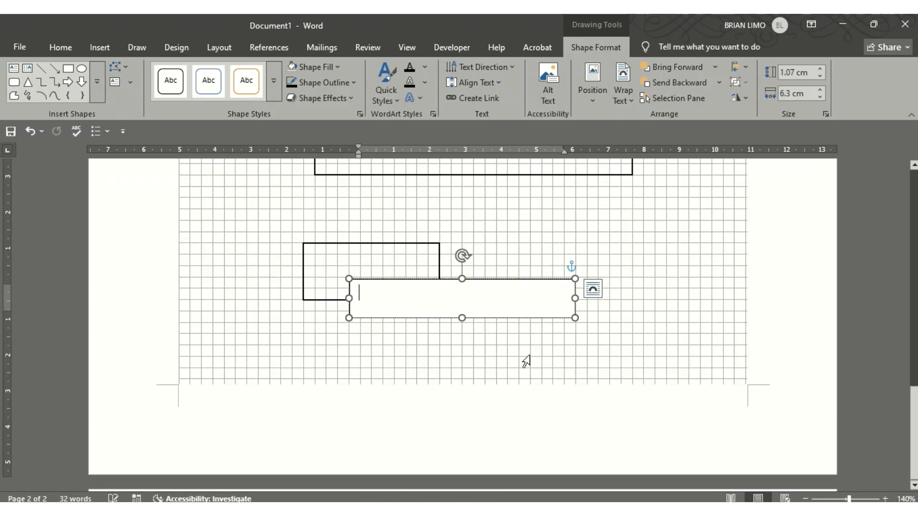
Resize the lower box and label it 'Querry and analysis', with analysis on a second line
left_click_drag(577, 321, 471, 311)
left_click_drag(351, 280, 303, 242)
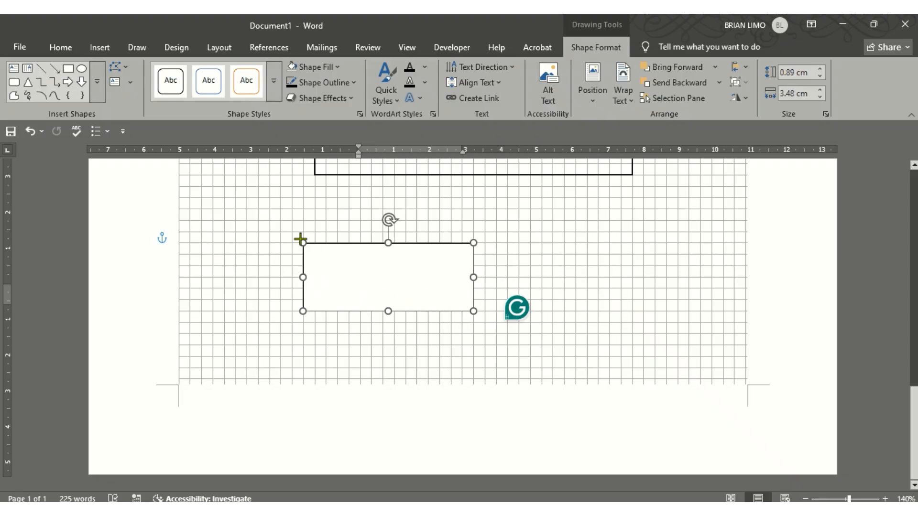
left_click_drag(472, 310, 440, 300)
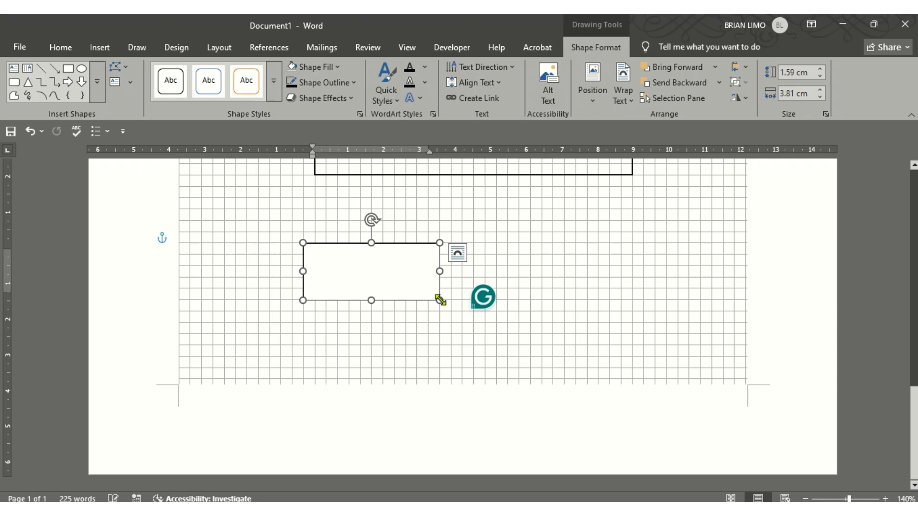
type("Querry and analysis")
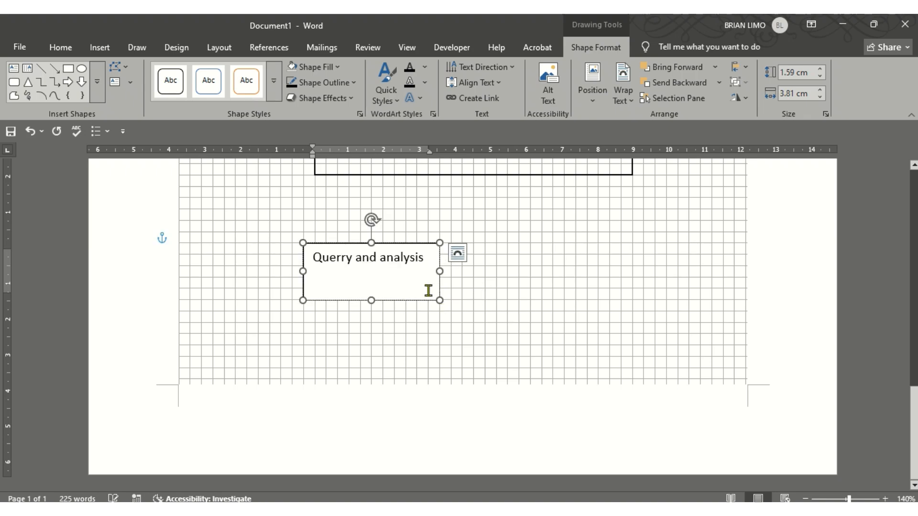
left_click(379, 258)
key("Return")
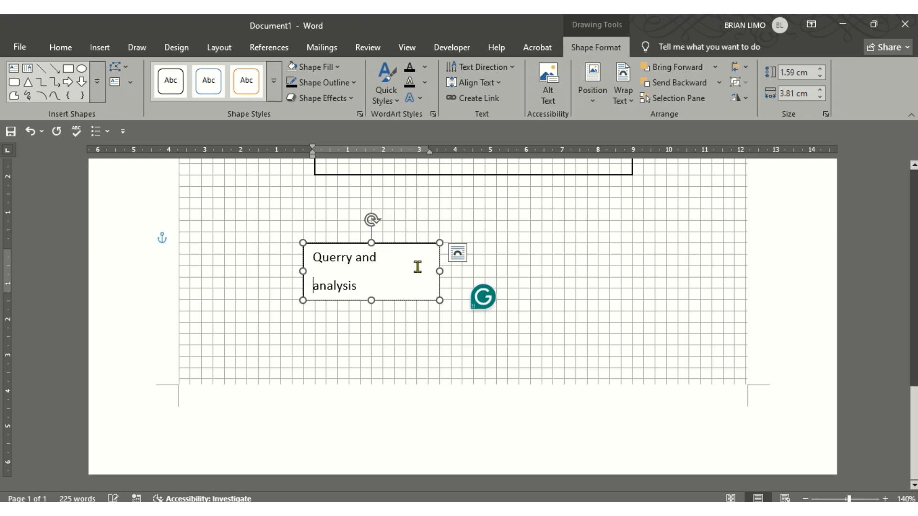
left_click(525, 309)
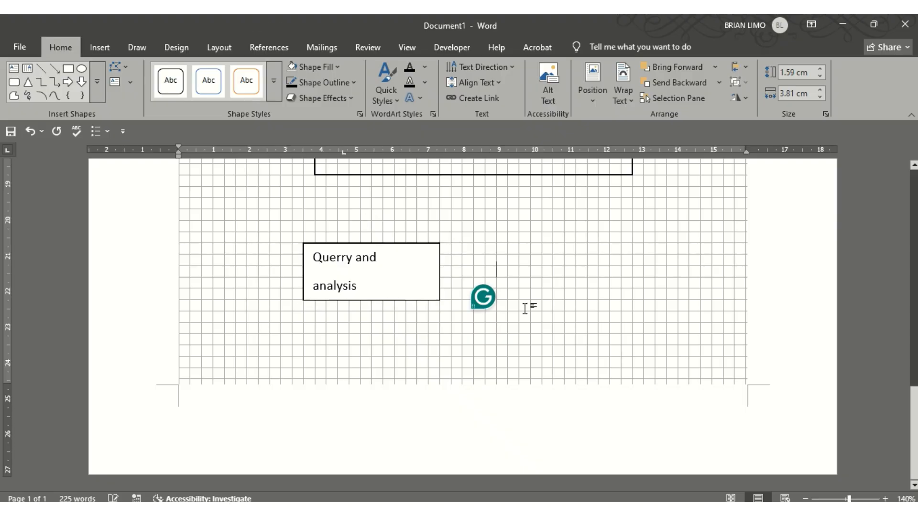
left_click(404, 282)
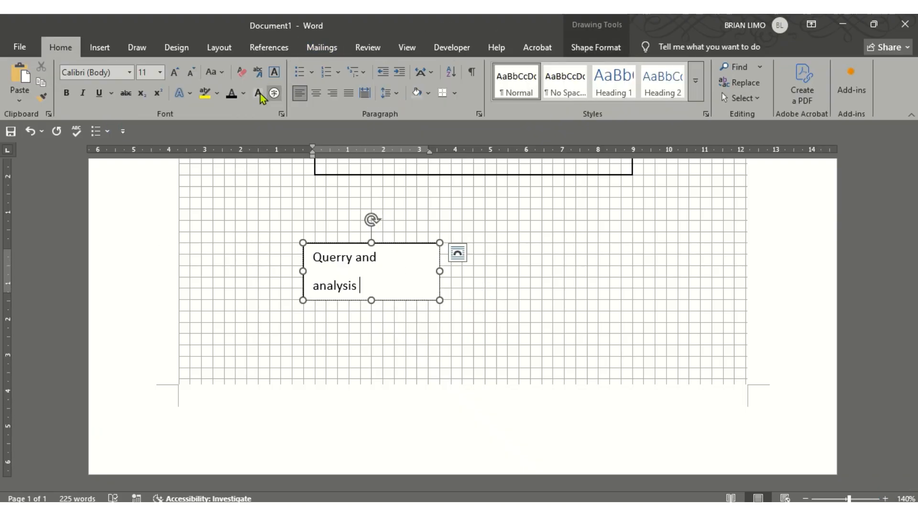
Set the Querry and analysis box outline colour to black
left_click(593, 48)
left_click(344, 85)
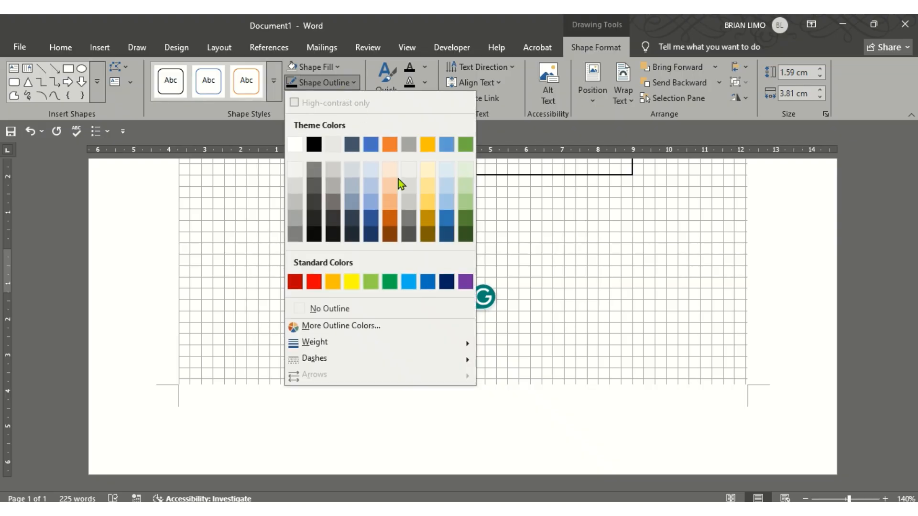
left_click(318, 145)
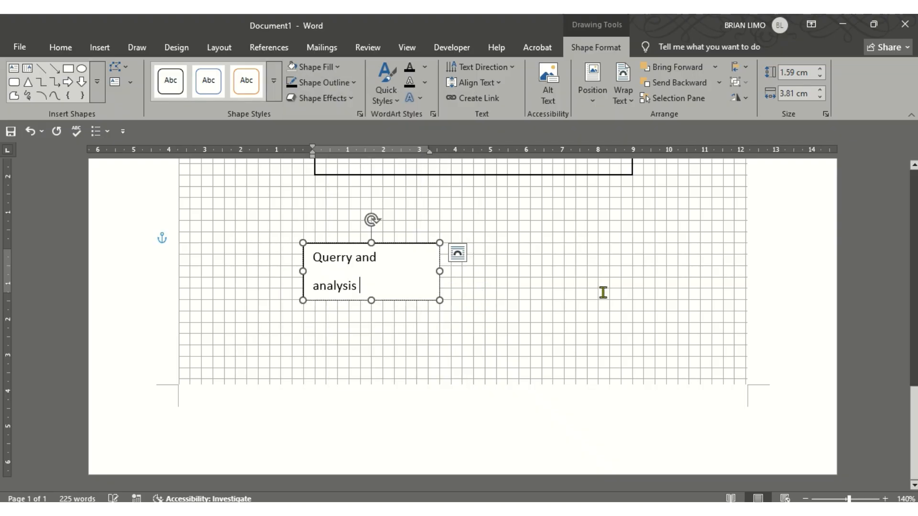
left_click(566, 280)
Resize the Querry and analysis box to be wider and shorter
scroll(569, 280, "up", 2)
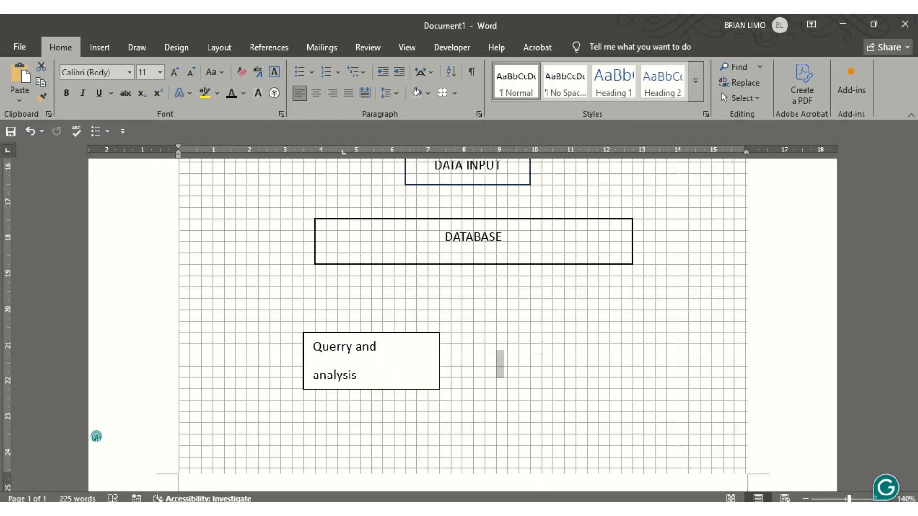
left_click(440, 391)
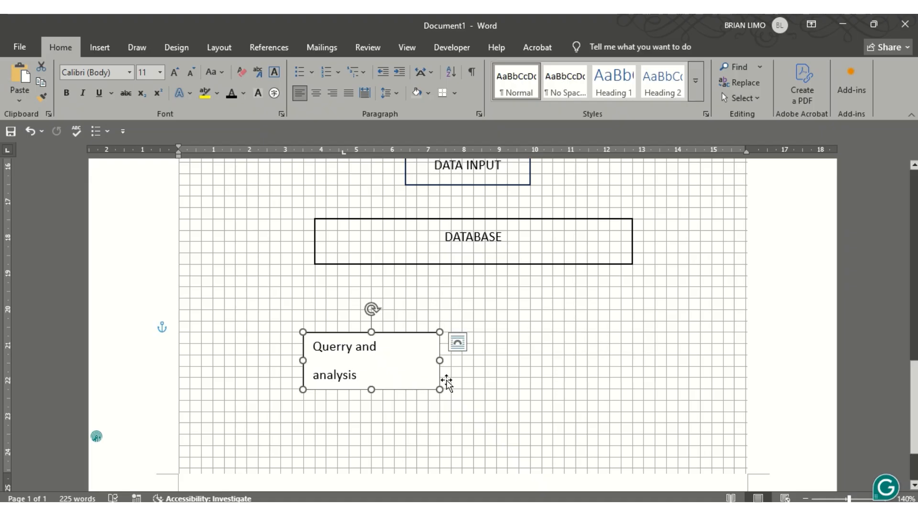
left_click_drag(440, 392, 431, 386)
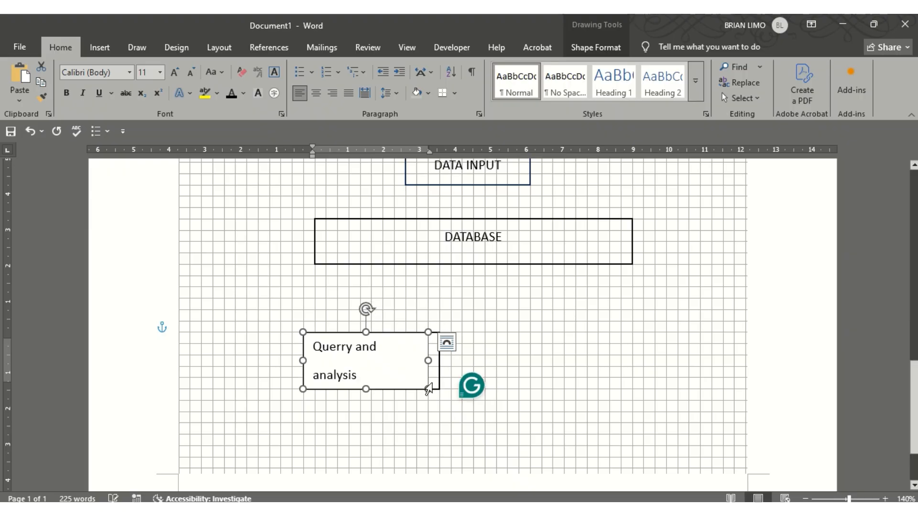
left_click(420, 383)
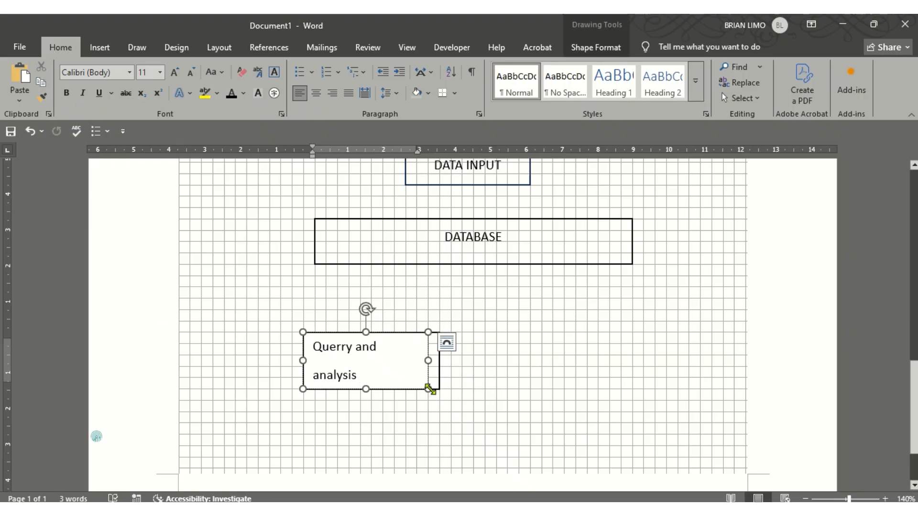
mouse_move(430, 389)
left_mouse_down()
mouse_move(436, 380)
mouse_move(429, 378)
left_mouse_up()
left_click(532, 411)
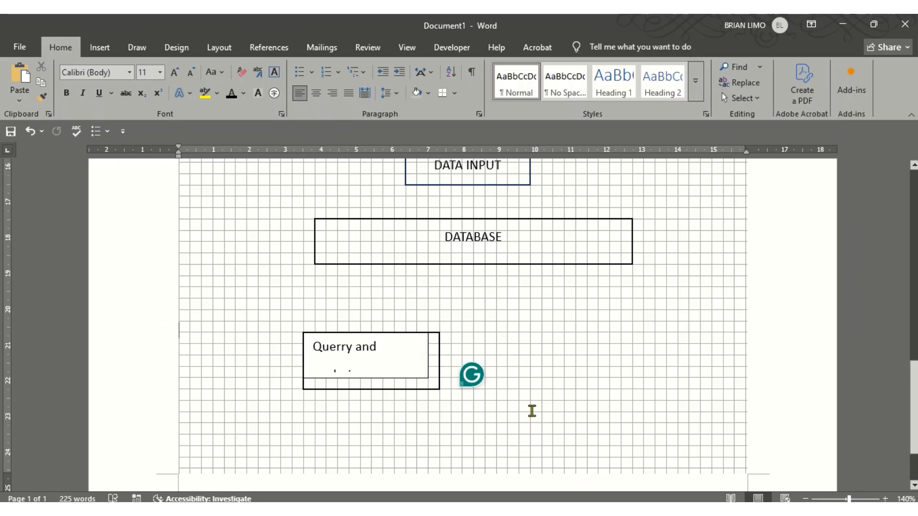
Remove the outline from the Querry and analysis text box
left_click(419, 378)
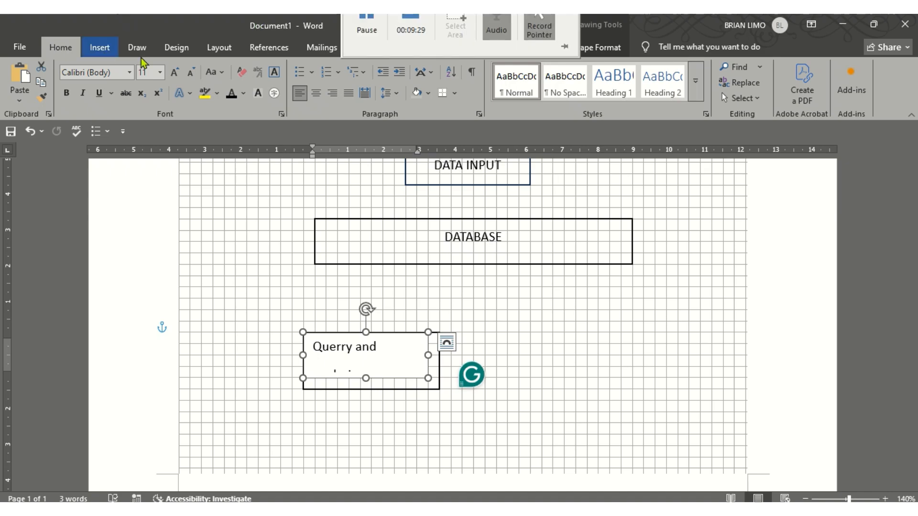
left_click(598, 52)
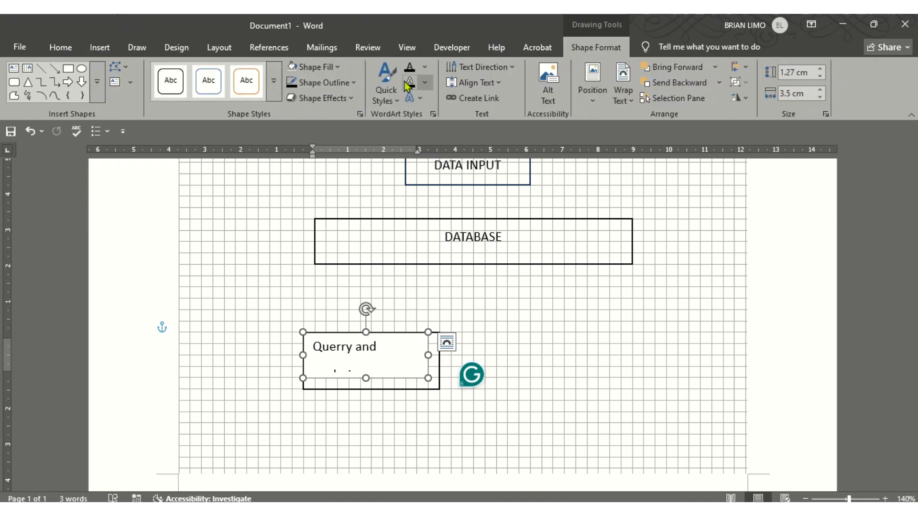
left_click(344, 85)
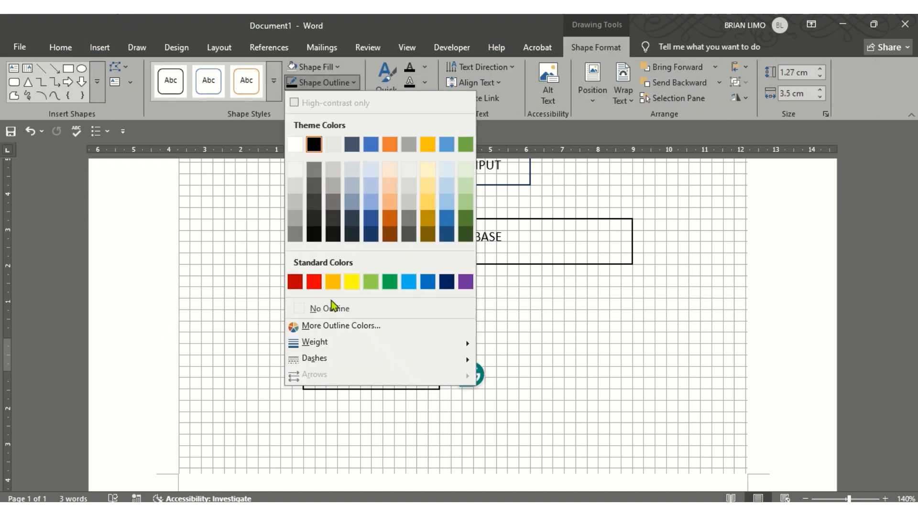
left_click(330, 309)
left_click(601, 316)
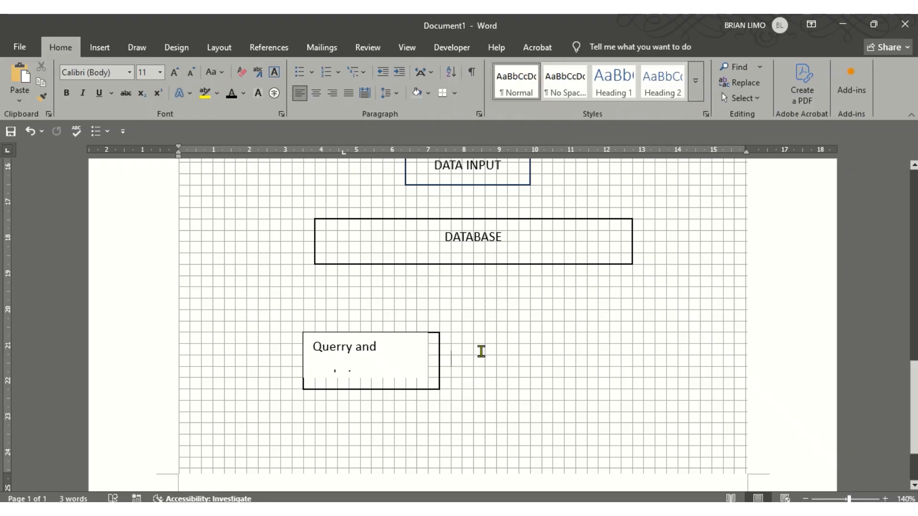
Adjust the inner text box height and make the outer rectangle taller to enclose both lines
left_click(364, 375)
left_click_drag(367, 377, 365, 390)
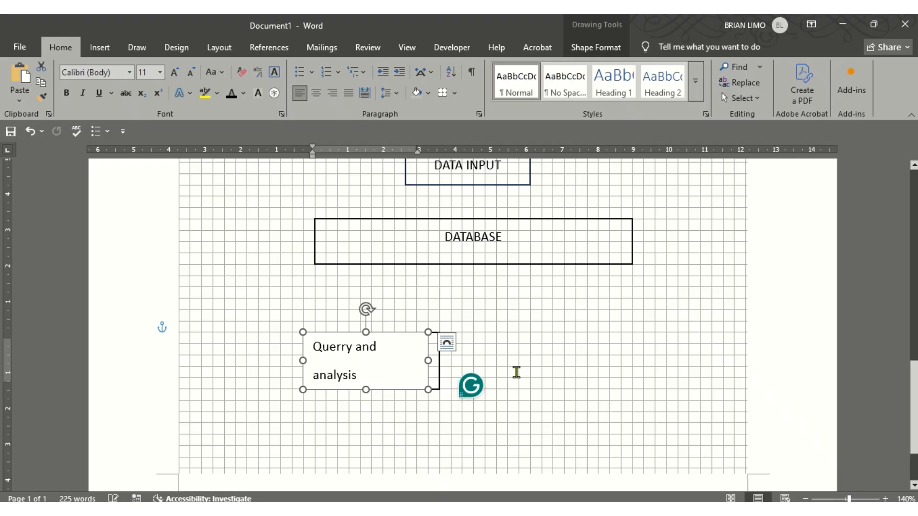
left_click(562, 350)
left_click(409, 375)
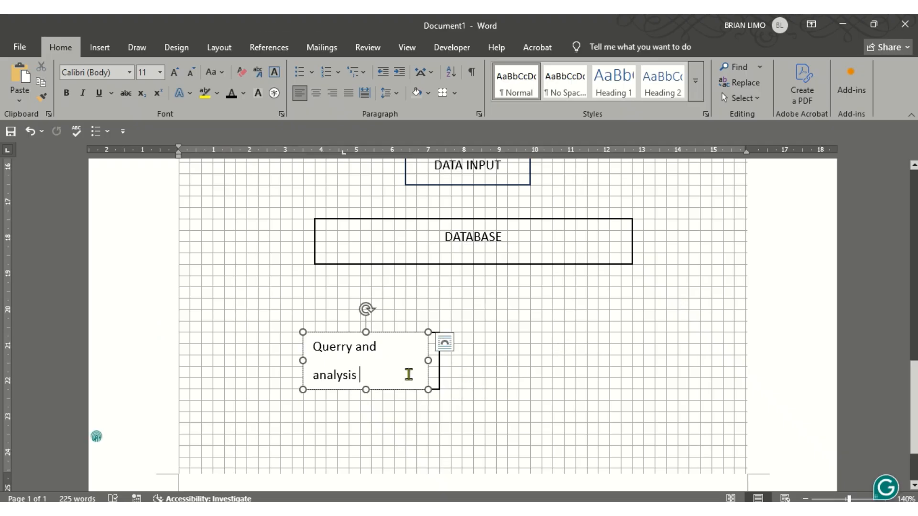
left_click_drag(367, 390, 367, 379)
left_click(426, 389)
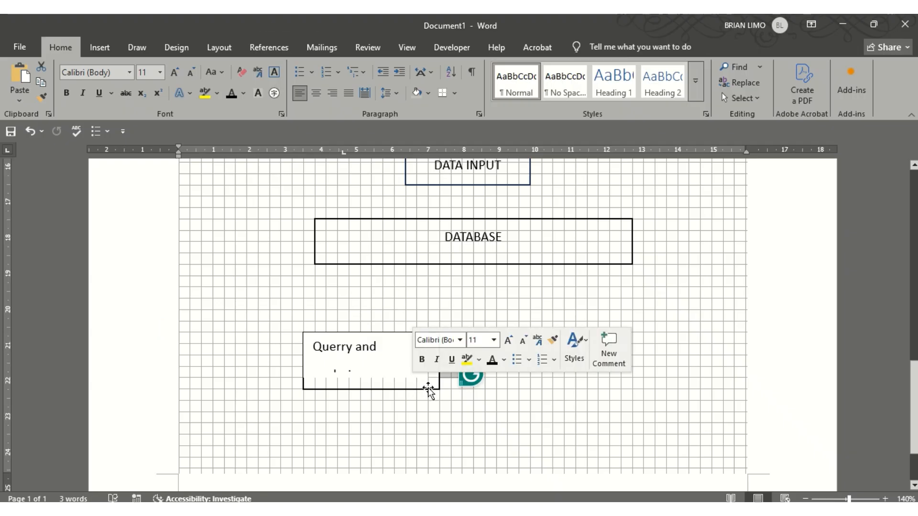
left_click_drag(436, 390, 437, 400)
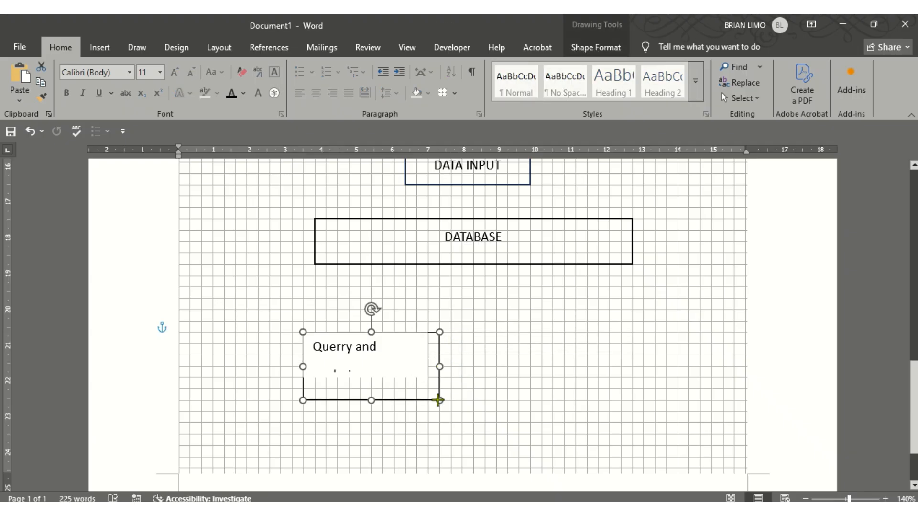
left_click(368, 374)
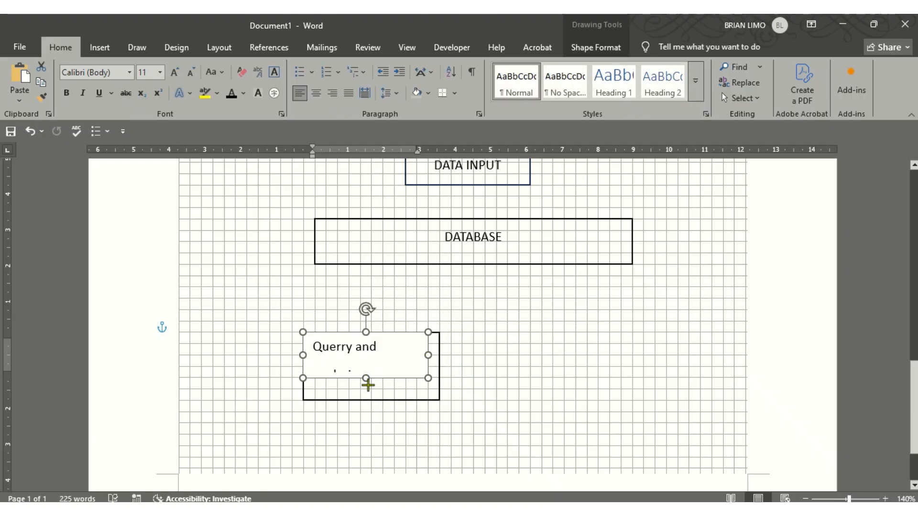
left_click(471, 385)
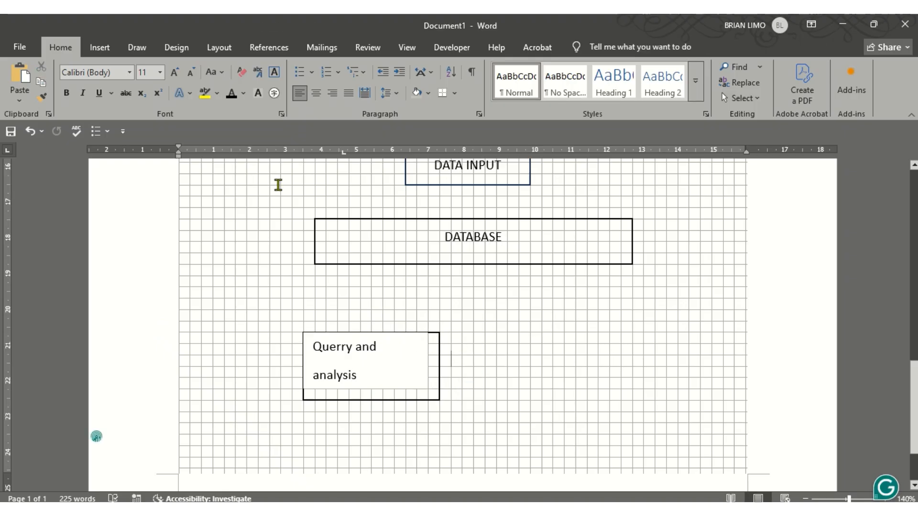
left_click(99, 50)
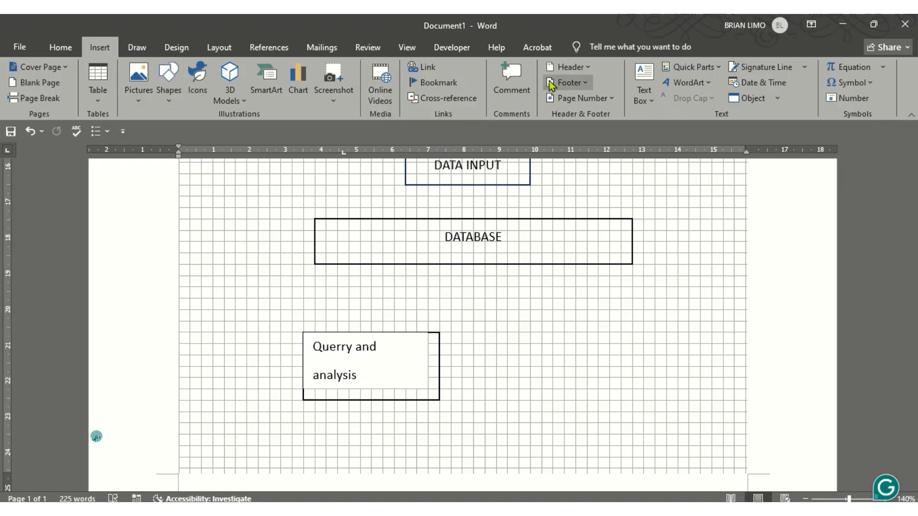
Insert a simple text box, clear its placeholder, and size it beside the Querry box
left_click(645, 84)
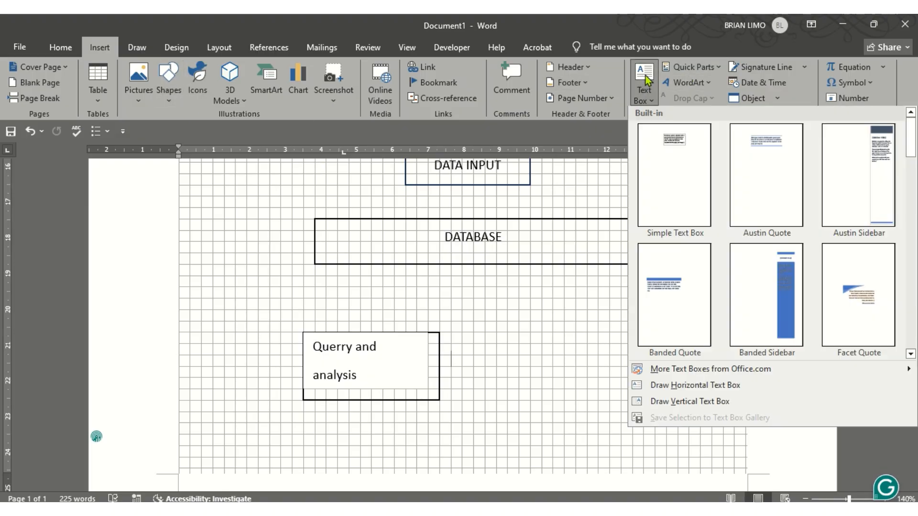
left_click(689, 191)
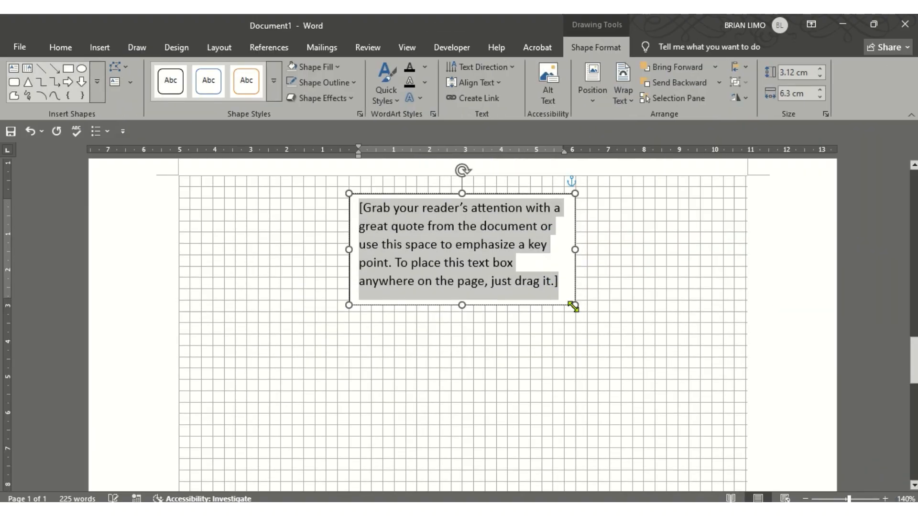
left_click(575, 306)
left_click(568, 282)
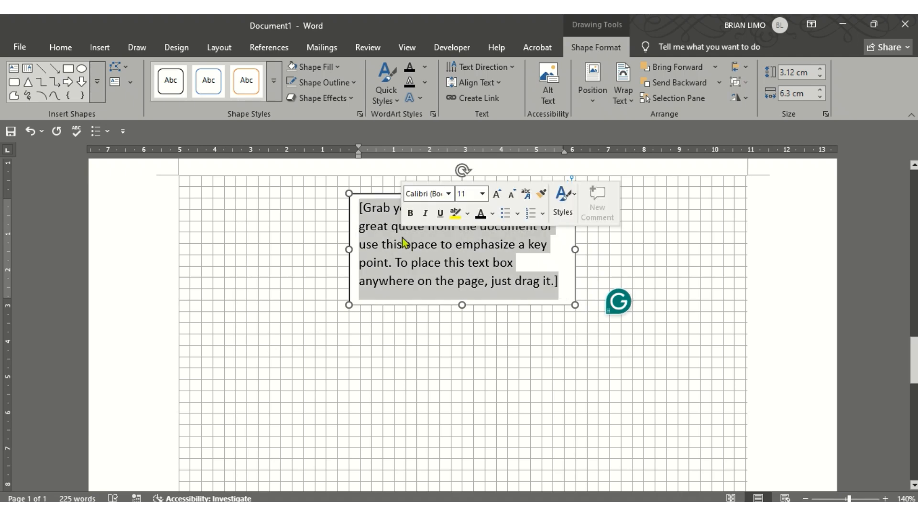
key("Delete")
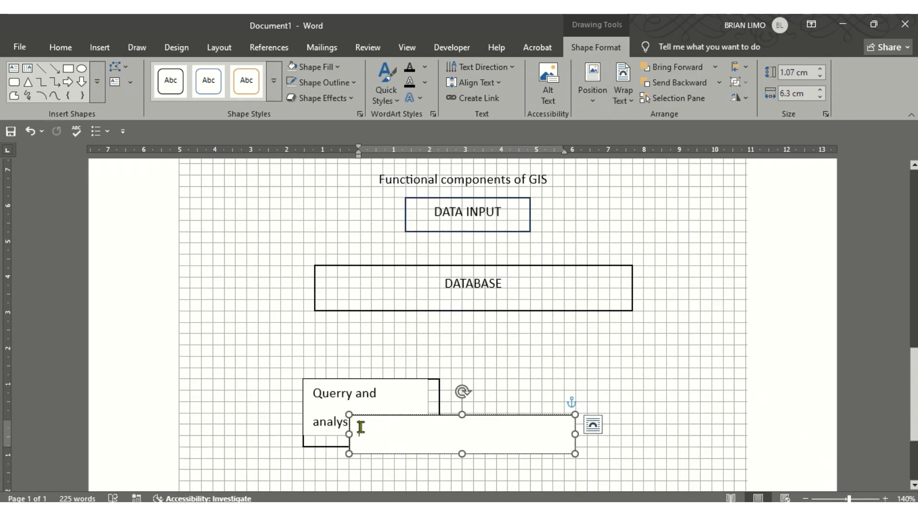
left_click_drag(347, 416, 479, 381)
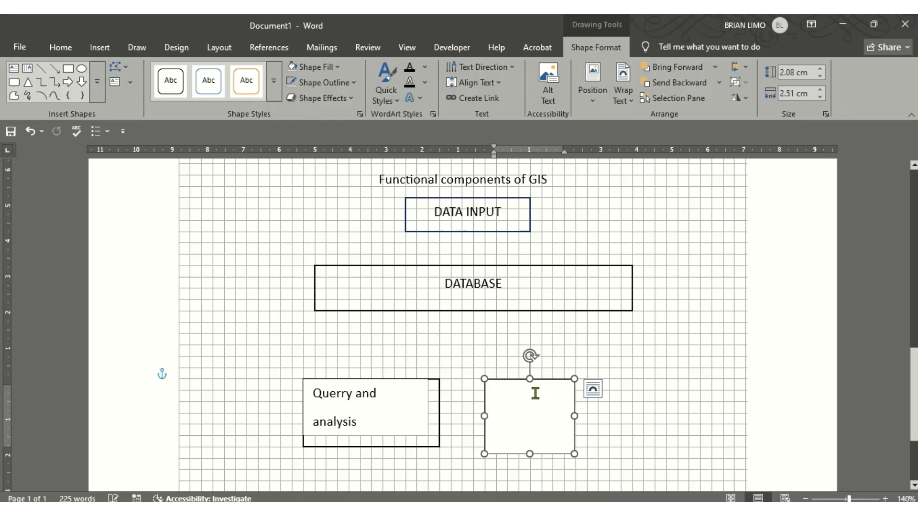
left_click_drag(579, 379, 646, 383)
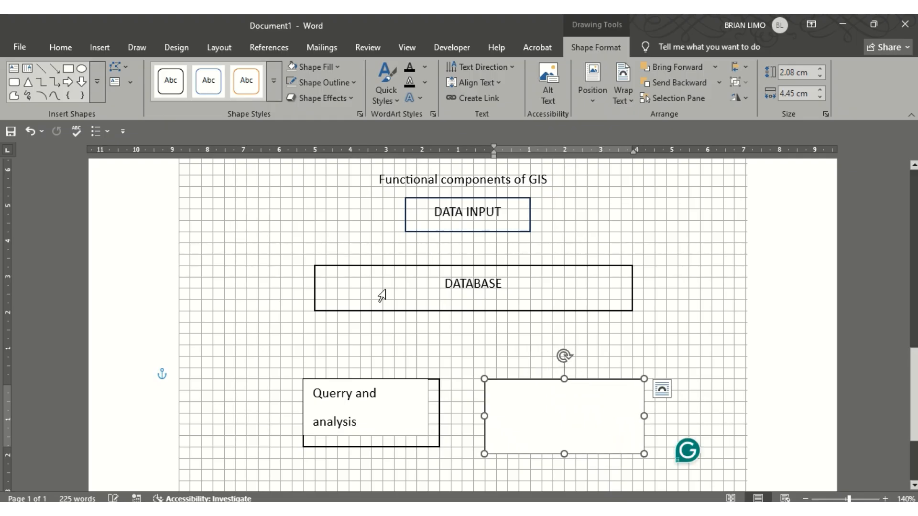
Type 'Output and visualisation' into the new box
key("alt+Tab")
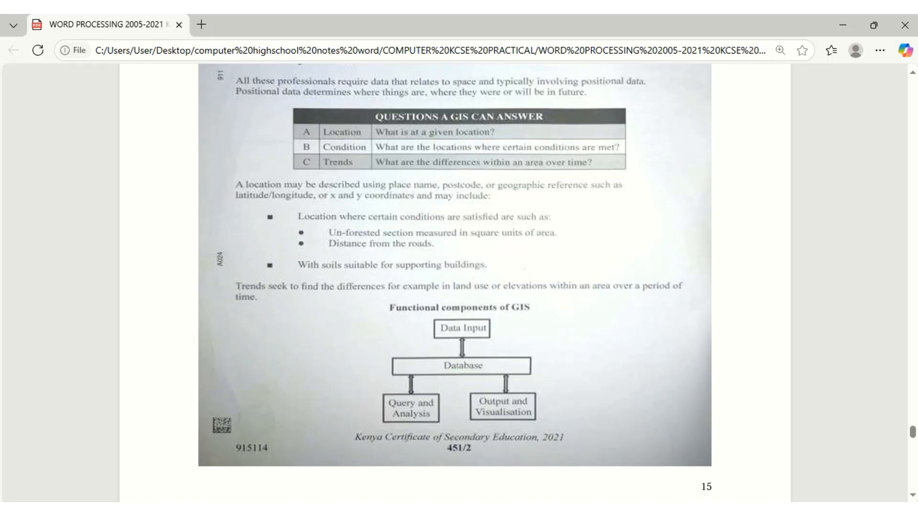
key("alt+Tab")
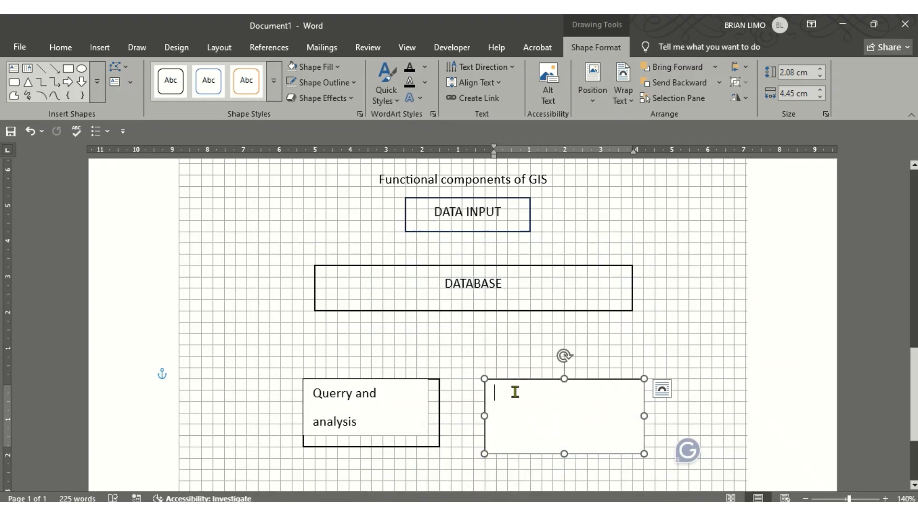
type("ou")
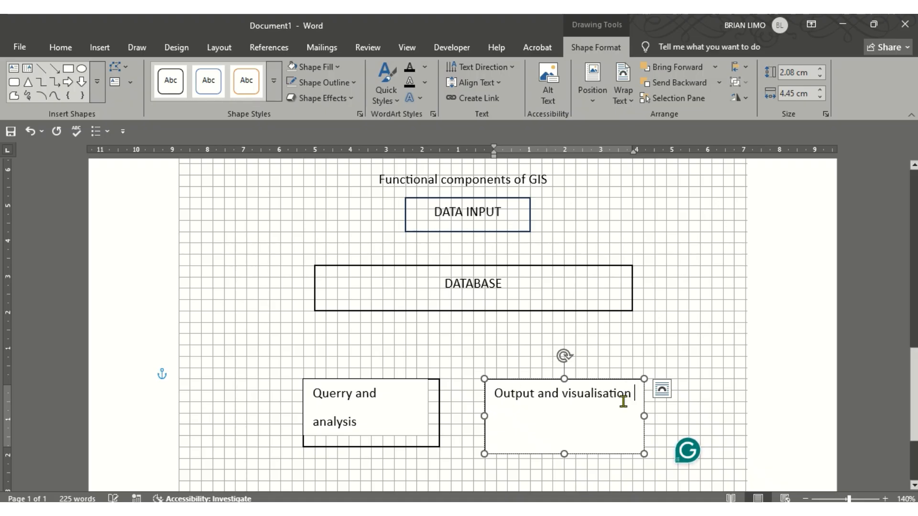
left_click(683, 396)
left_click(576, 400)
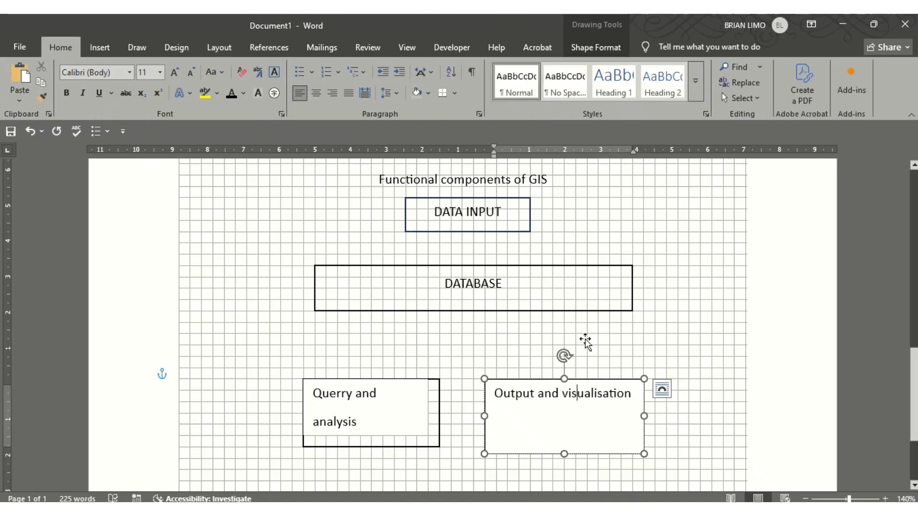
Set the Output and visualisation box outline weight to 1 pt
left_click(593, 50)
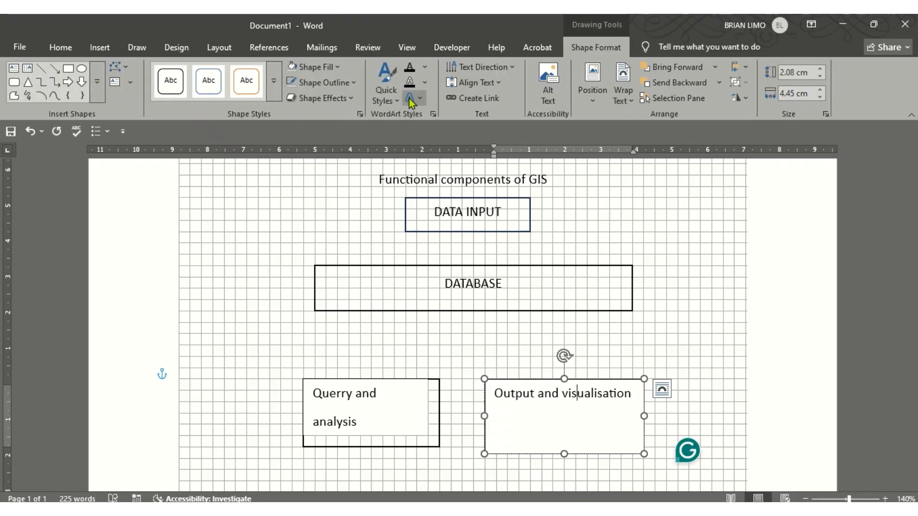
left_click(322, 82)
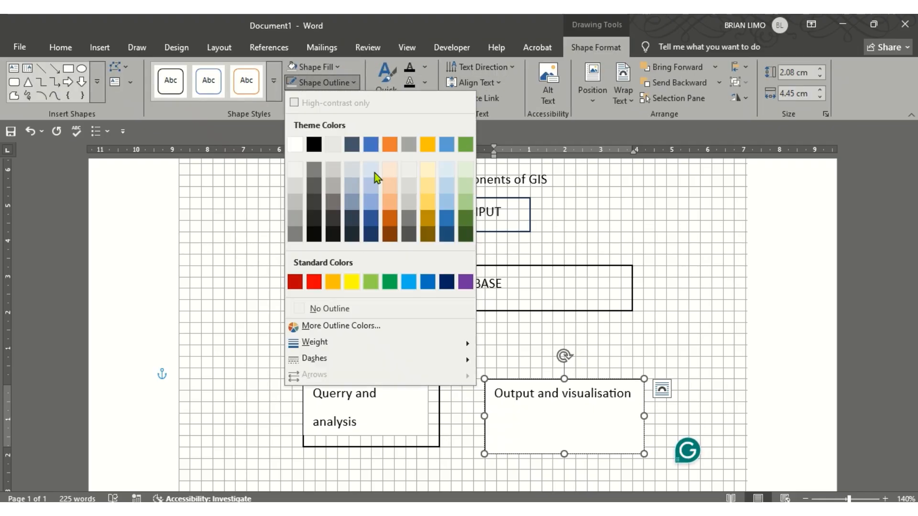
mouse_move(346, 344)
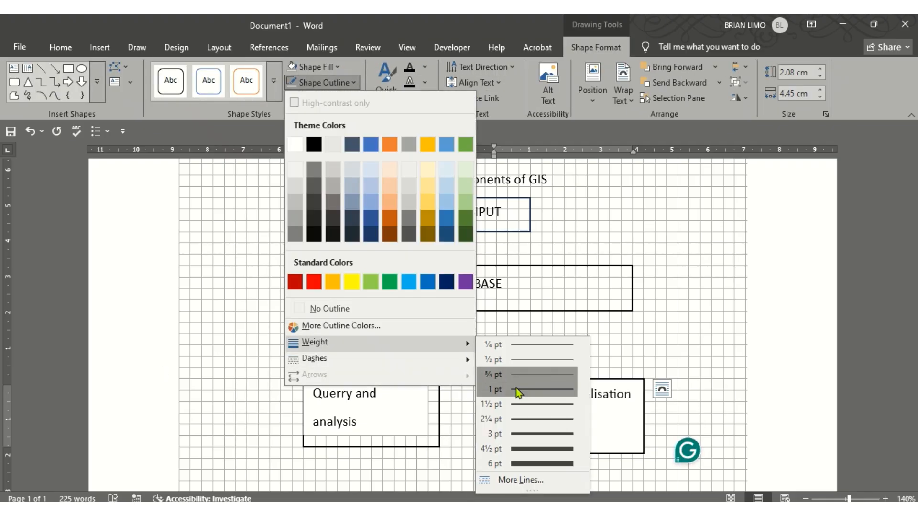
left_click(515, 388)
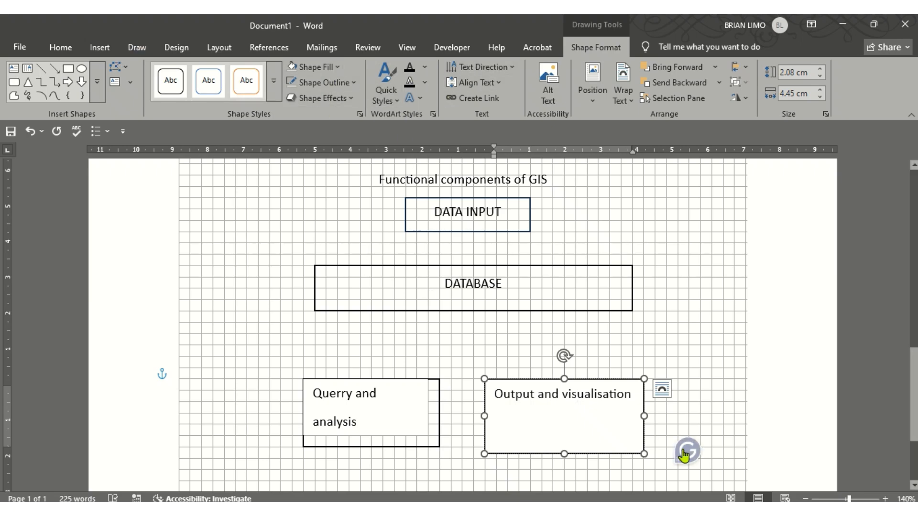
left_click(349, 84)
Outline the Output box black, delete the empty rectangle, and move the taller Querry box there
left_click(314, 144)
left_click(722, 316)
left_click(384, 414)
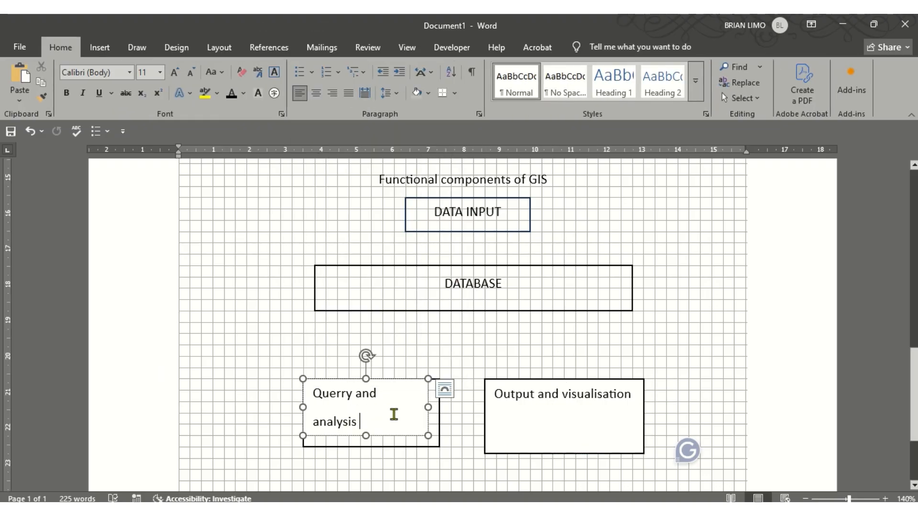
left_click_drag(379, 437, 268, 369)
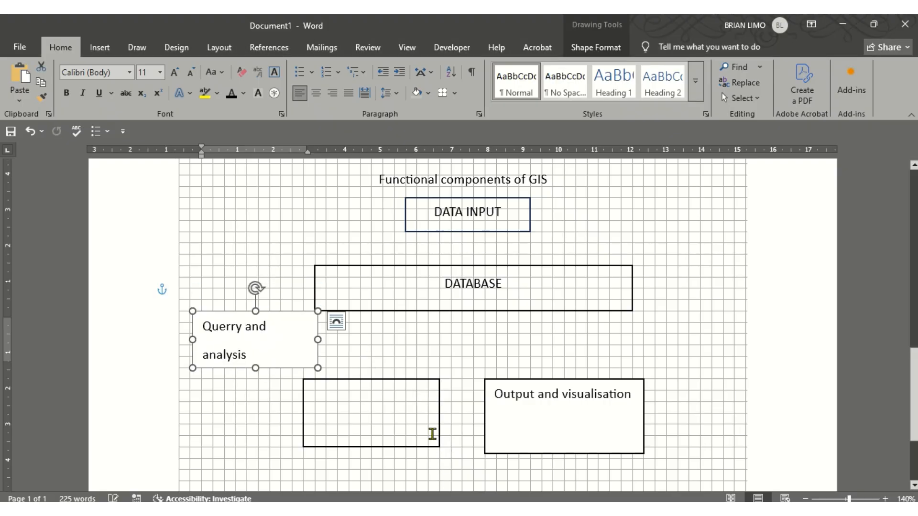
left_click(433, 425)
left_click(439, 446)
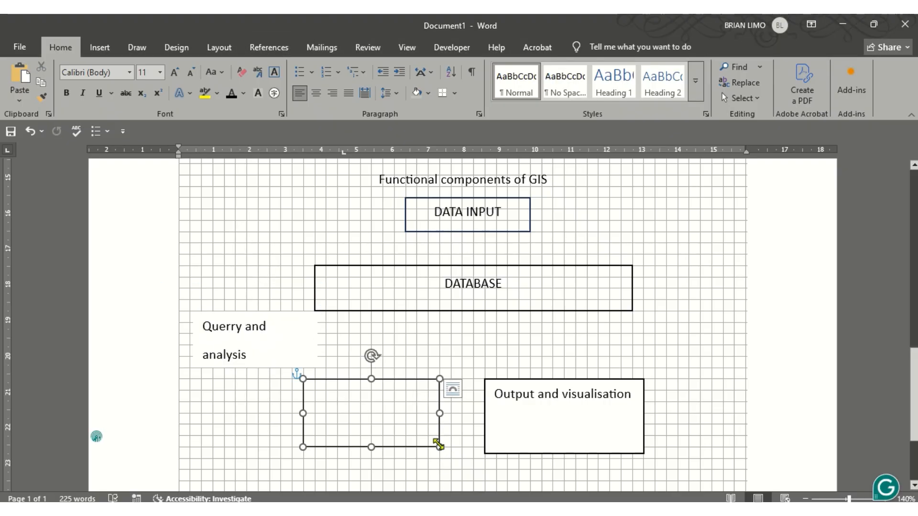
key("Delete")
left_click(312, 356)
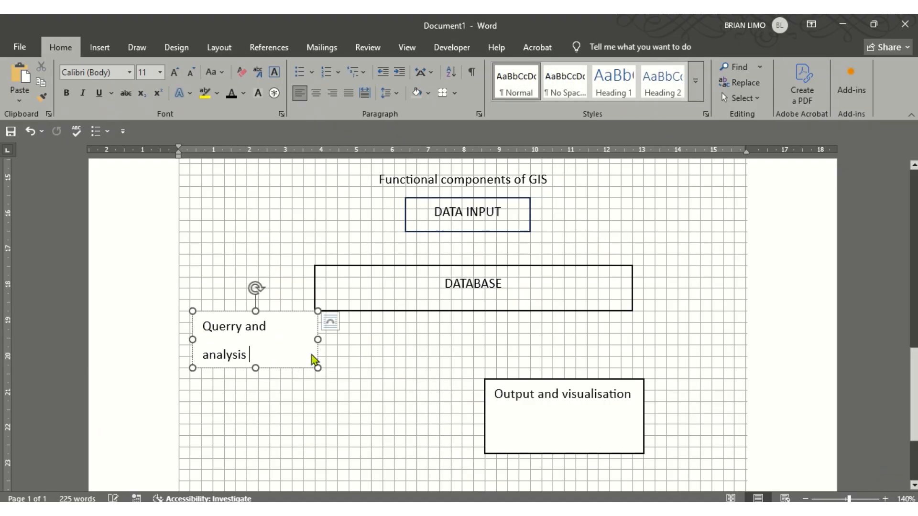
left_click_drag(315, 356, 411, 427)
left_click_drag(354, 437, 357, 457)
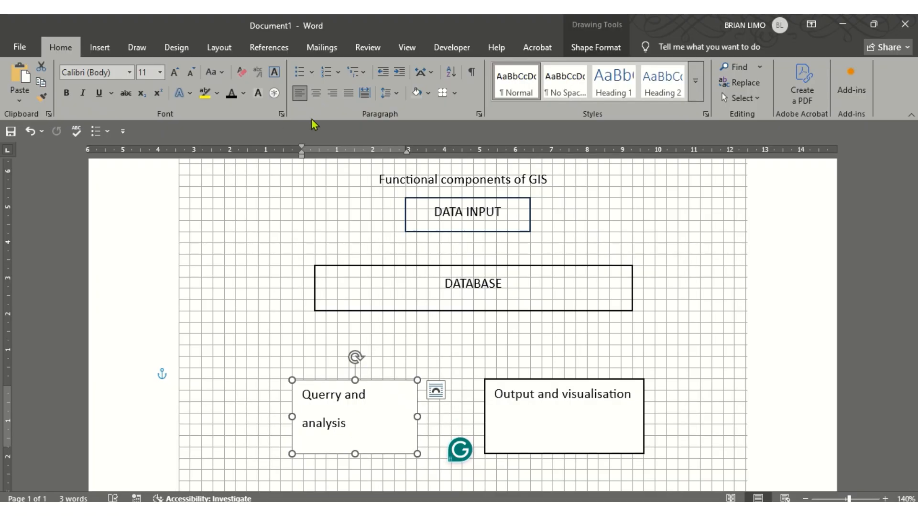
Give the Querry and analysis box a black 1 pt outline
left_click(591, 46)
left_click(334, 83)
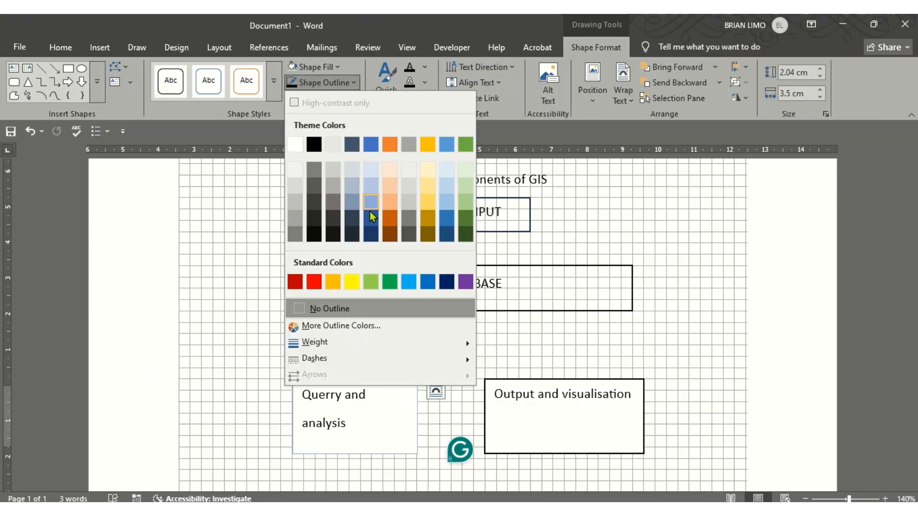
mouse_move(376, 340)
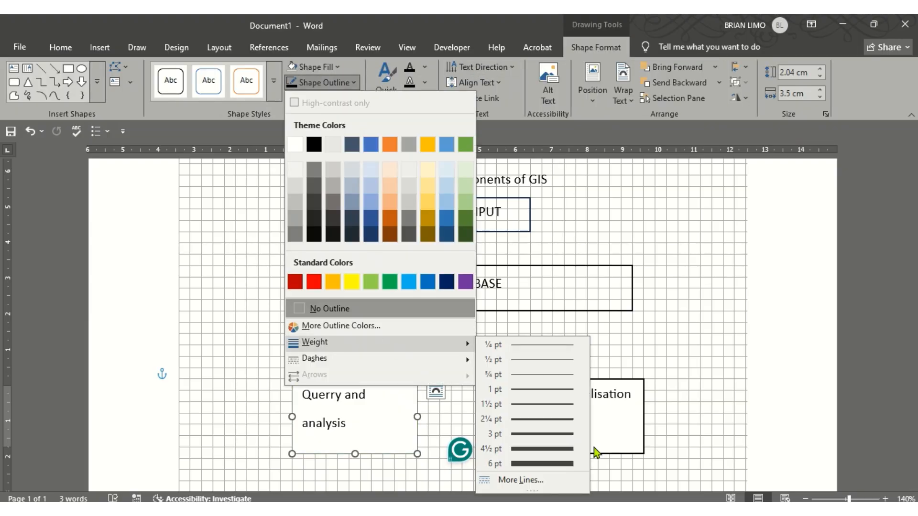
left_click(536, 391)
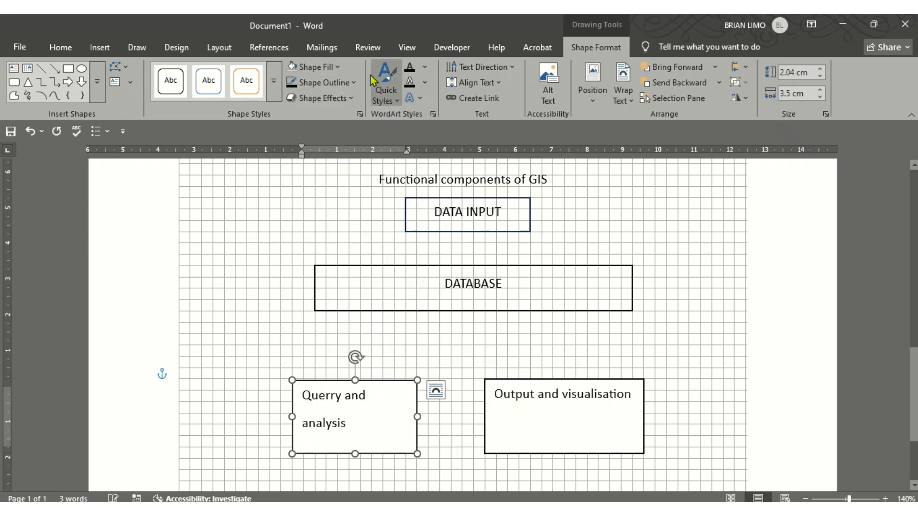
left_click(338, 82)
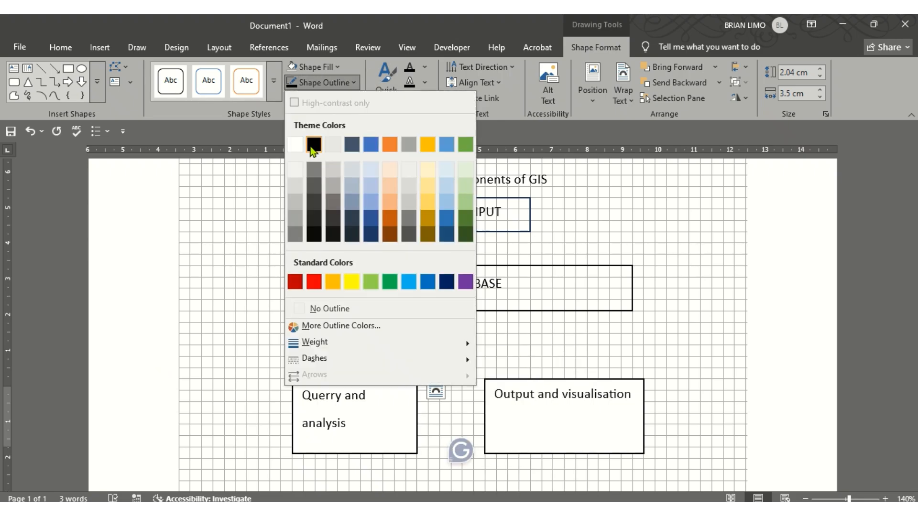
left_click(310, 144)
left_click(677, 367)
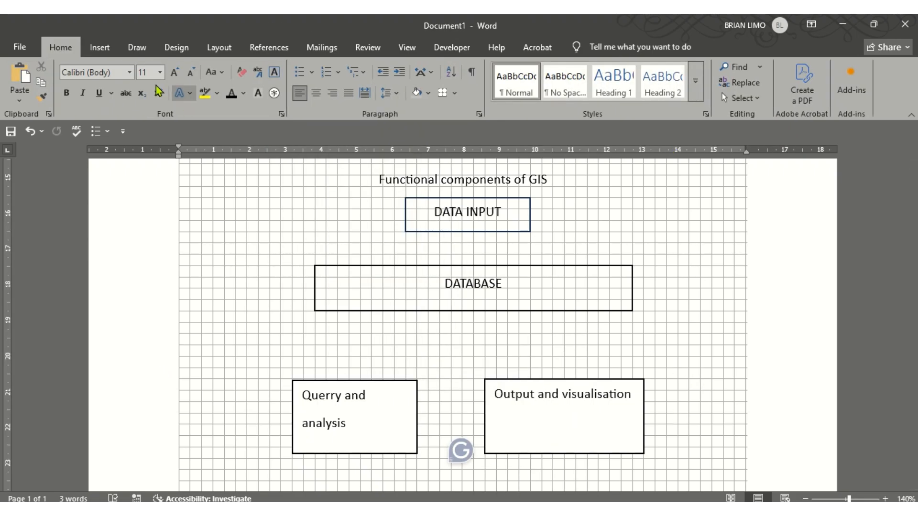
left_click(114, 48)
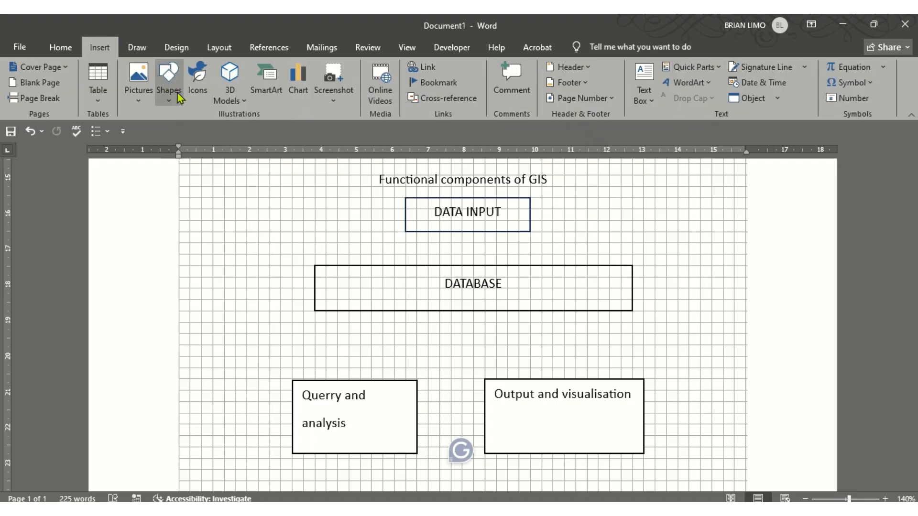
left_click(168, 86)
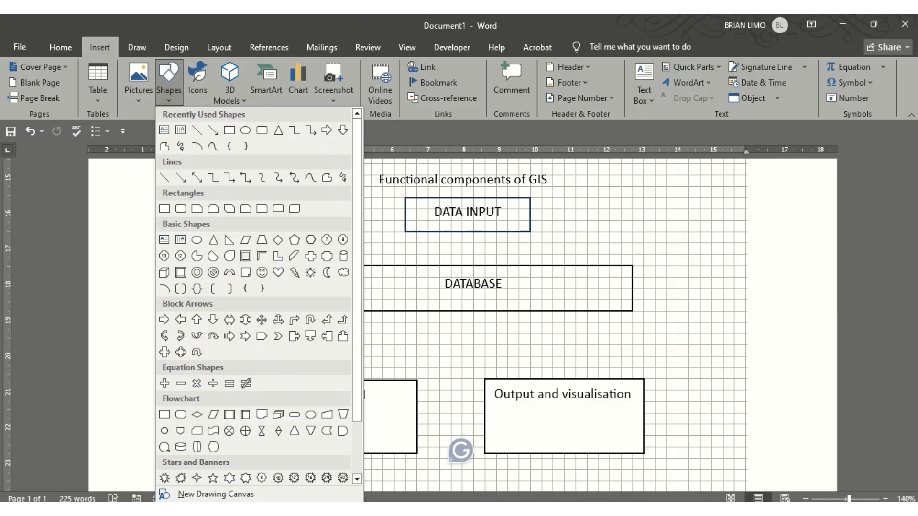
left_click(484, 510)
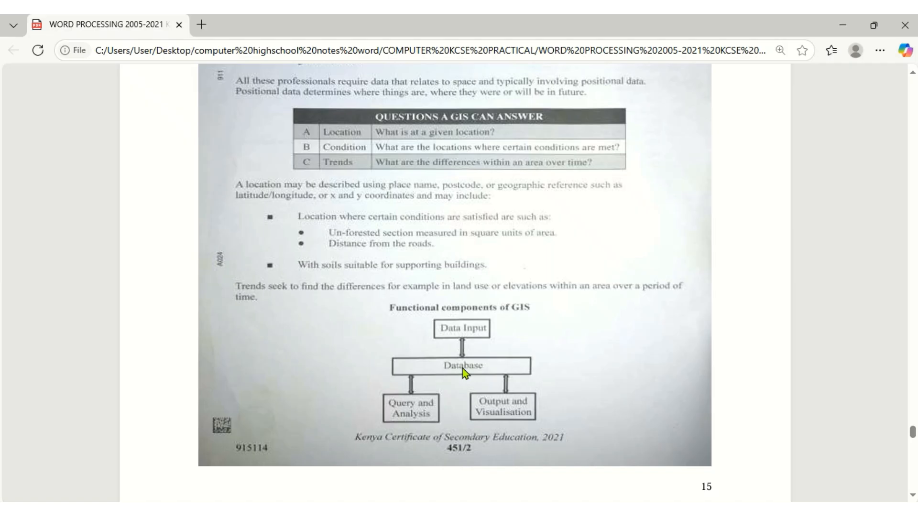
left_click(471, 510)
left_click(177, 89)
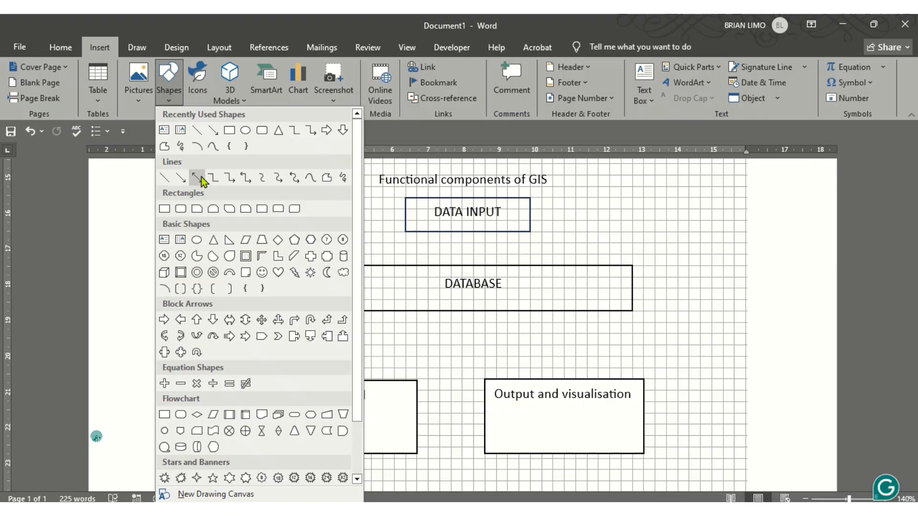
left_click(199, 178)
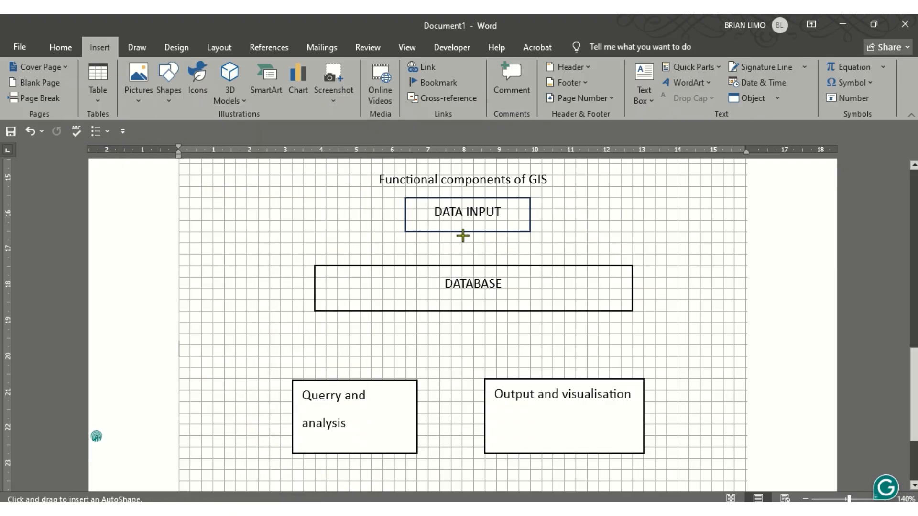
left_click_drag(461, 233, 463, 245)
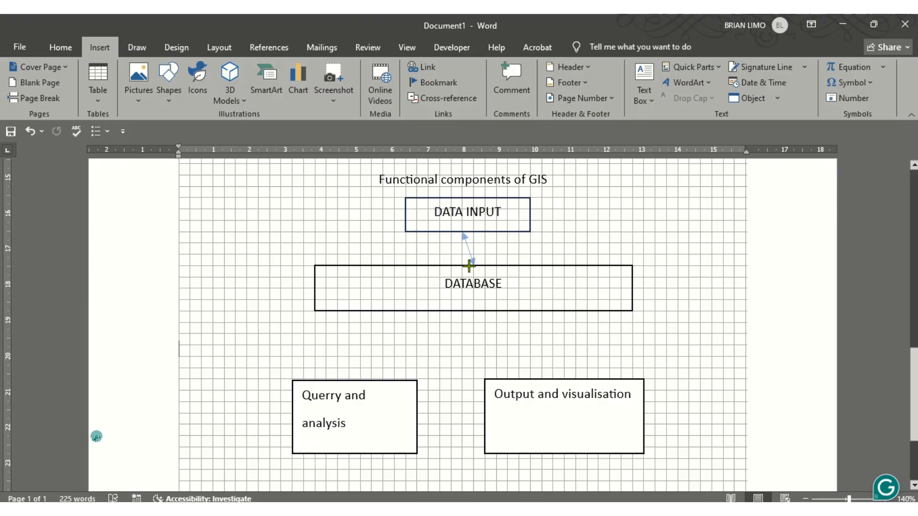
left_click_drag(463, 266, 463, 265)
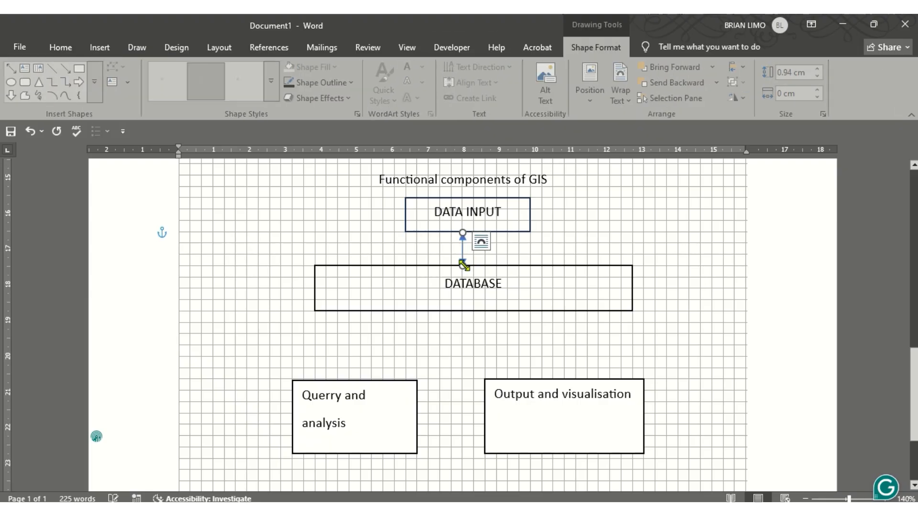
left_click(352, 83)
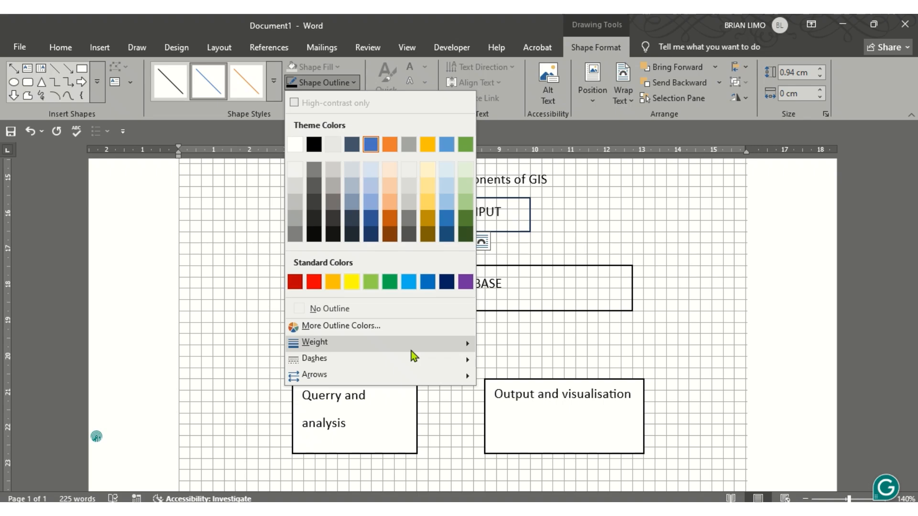
mouse_move(411, 351)
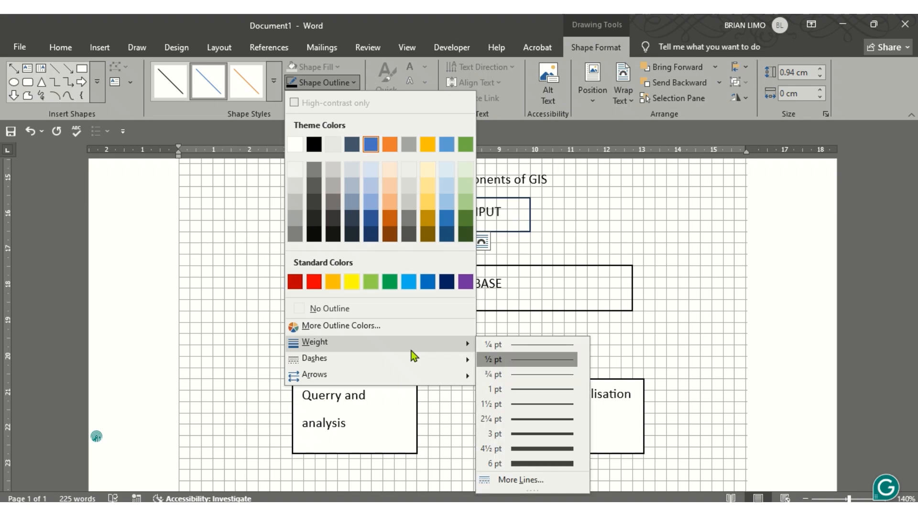
left_click(530, 390)
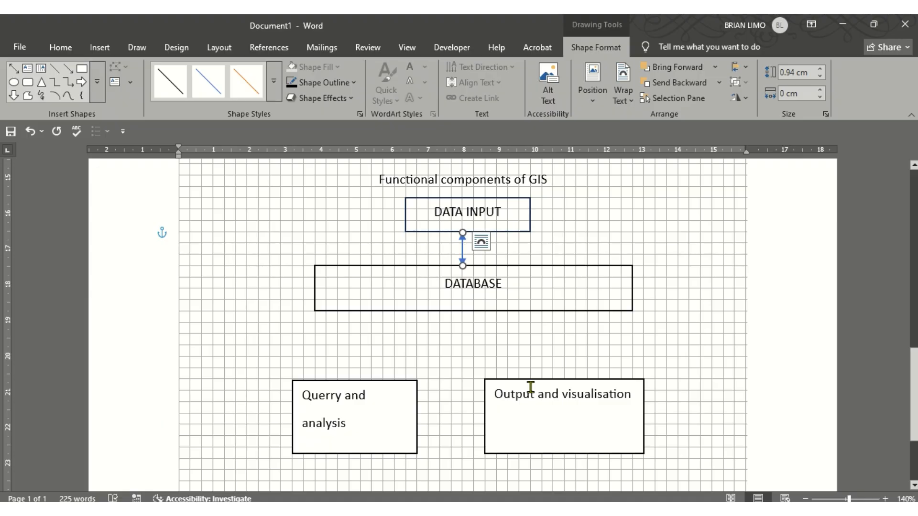
key("Delete")
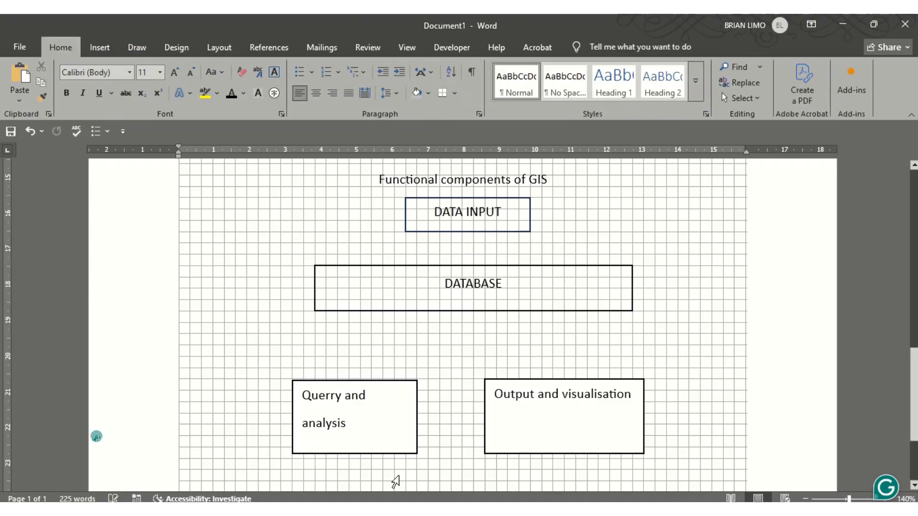
Check the exam diagram, then draw an Up-Down Arrow from the DATA INPUT box to DATABASE
key("alt+Tab")
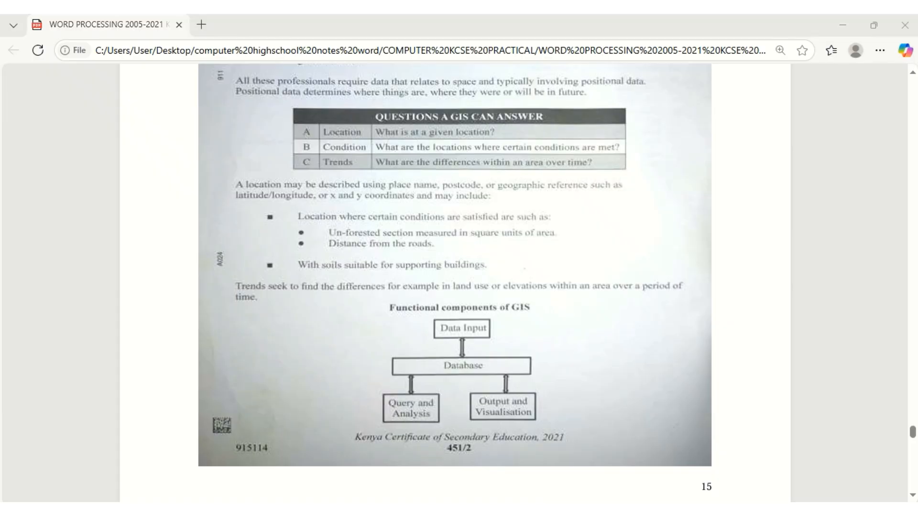
key("alt+Tab")
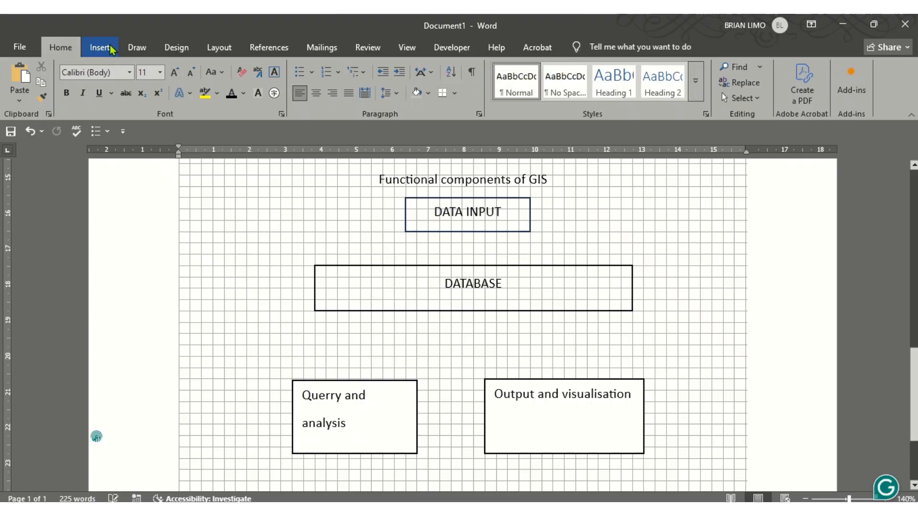
left_click(99, 47)
left_click(168, 79)
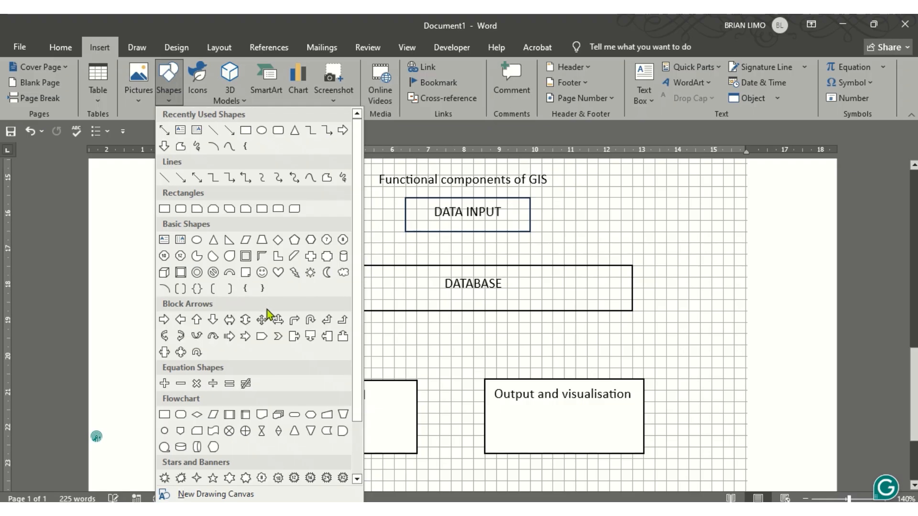
left_click(245, 321)
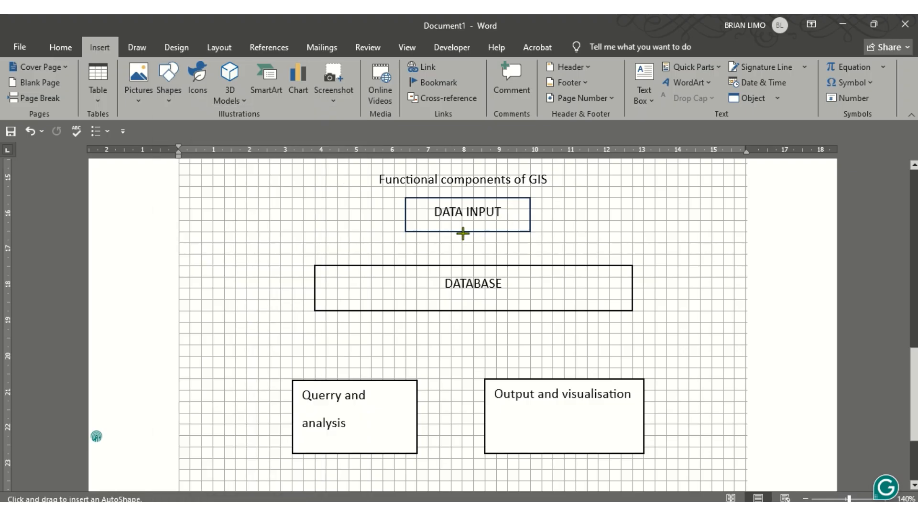
left_click_drag(463, 233, 463, 263)
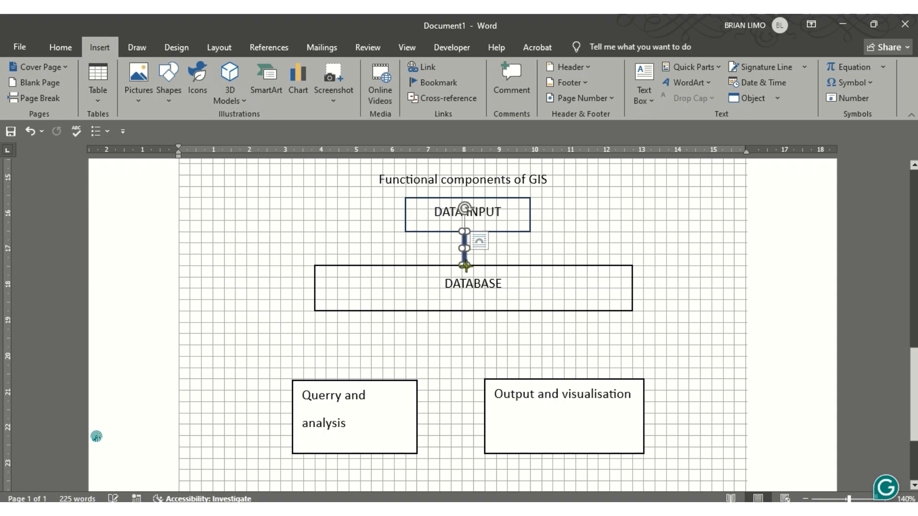
Set the arrow to No Fill so it is an unfilled double arrow
left_click(336, 69)
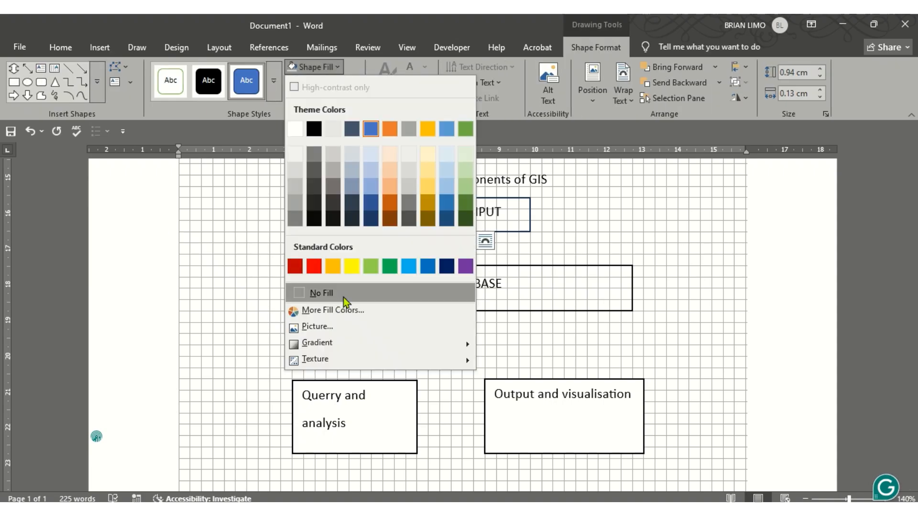
left_click(343, 295)
left_click(577, 237)
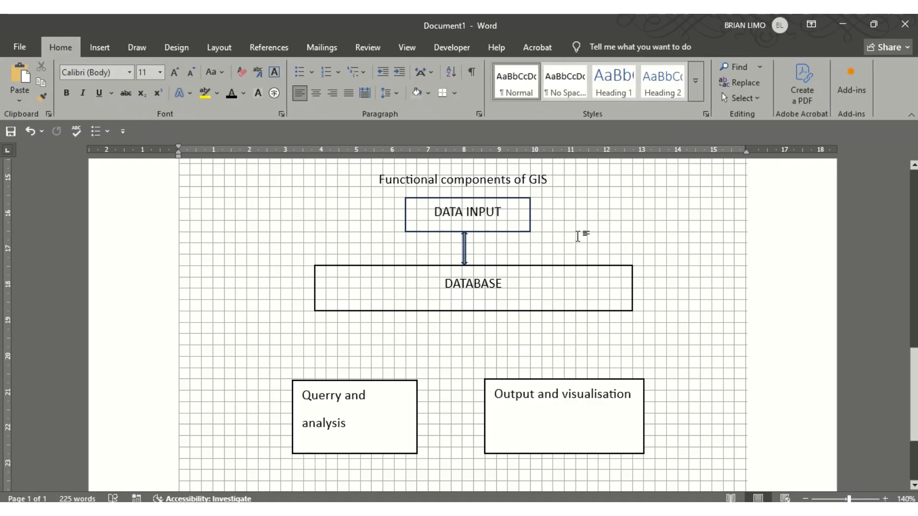
left_click(465, 253)
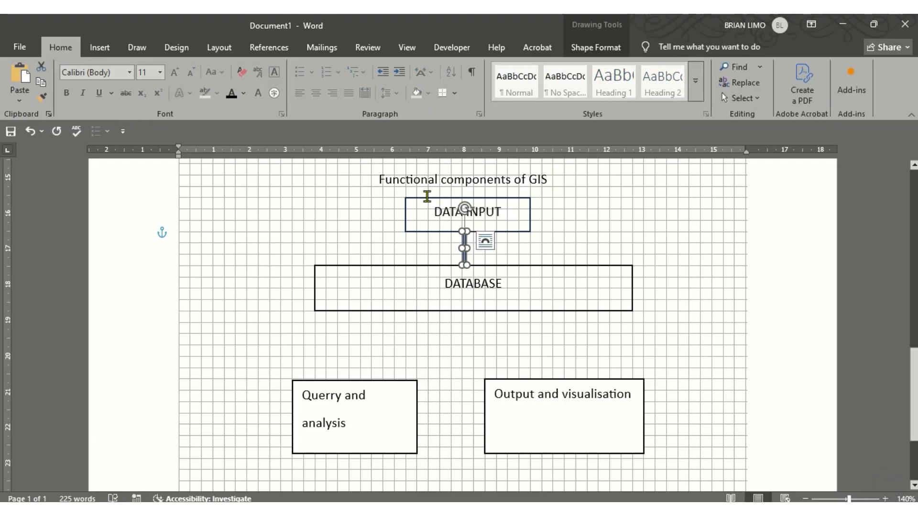
Make the double arrow's colour black
left_click(244, 95)
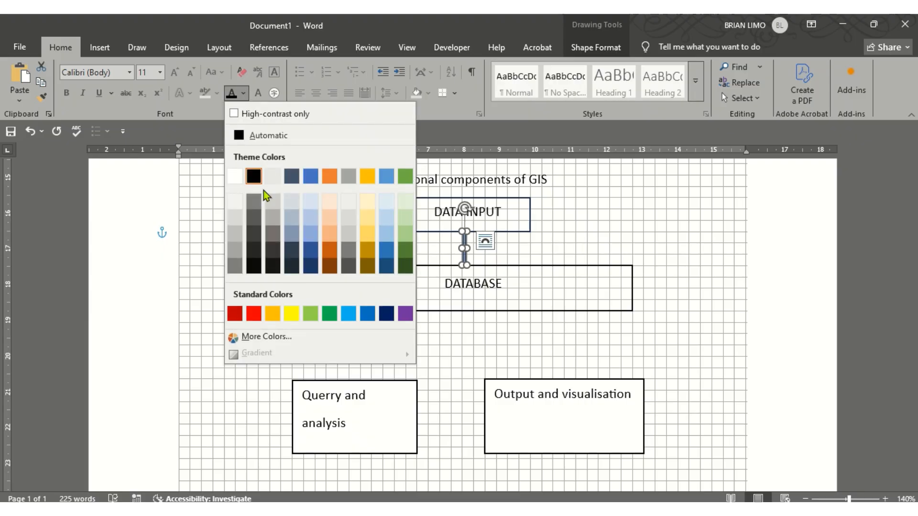
left_click(254, 177)
left_click(656, 253)
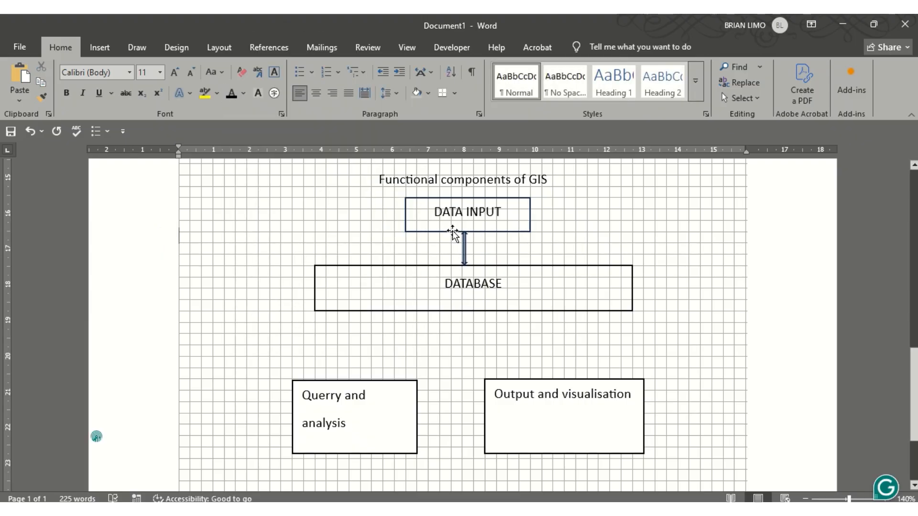
Paste a copy of the arrow below DATABASE, stretched to Output and visualisation and narrowed
left_click(466, 243)
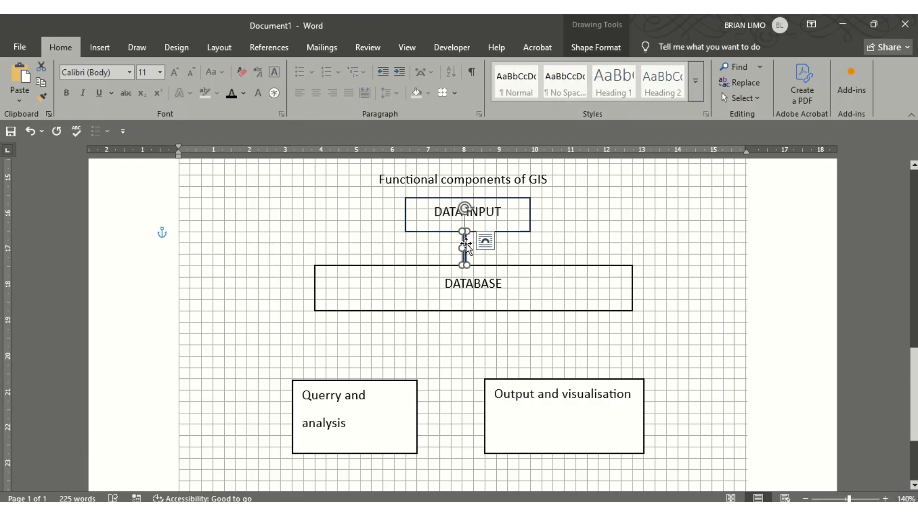
left_click(535, 343)
key("ctrl+v")
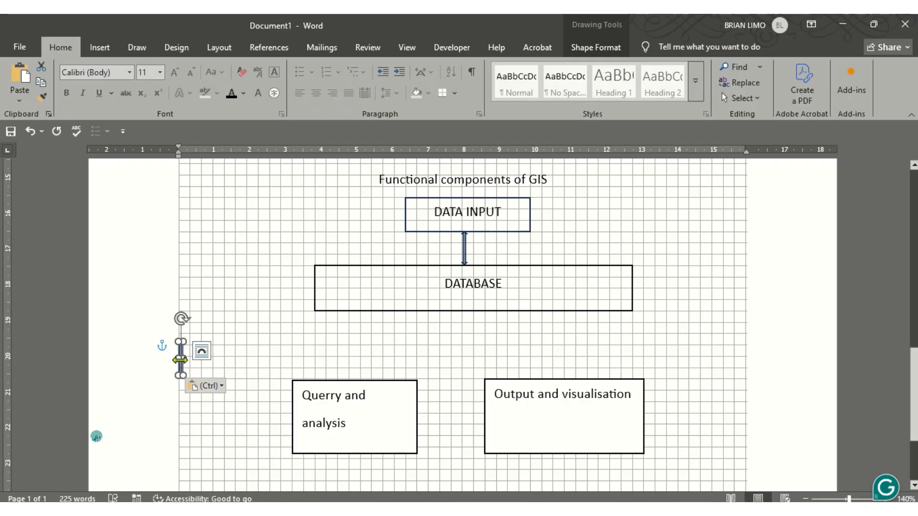
mouse_move(181, 357)
left_mouse_down()
mouse_move(544, 335)
mouse_move(545, 320)
mouse_move(548, 379)
left_mouse_up()
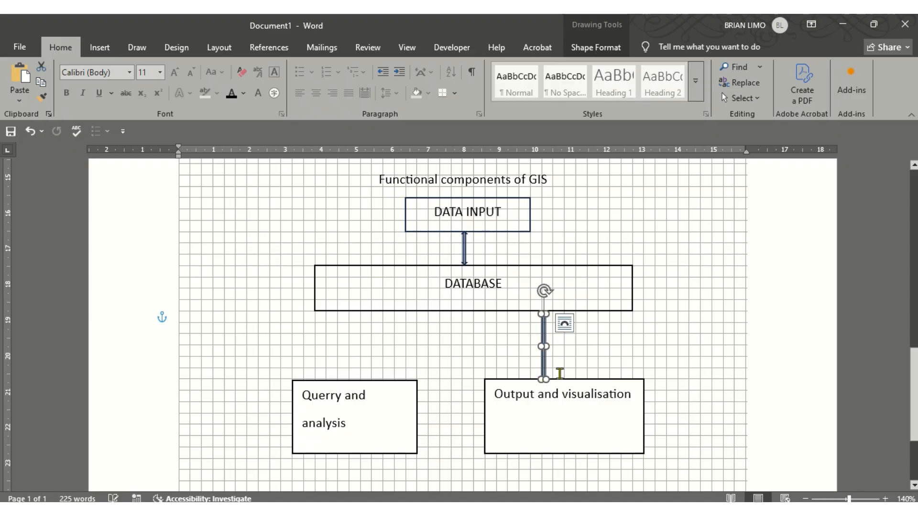
left_click(565, 323)
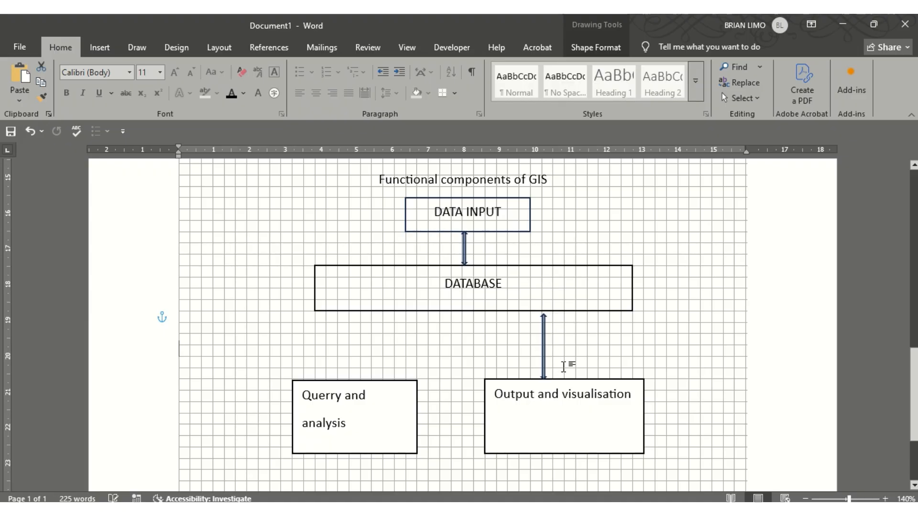
left_click(545, 349)
left_click_drag(546, 377, 550, 378)
left_click(582, 345)
left_click(547, 351)
left_click_drag(553, 346, 548, 343)
left_click(580, 343)
Drag a second arrow copy above the Querry and analysis box
left_click(544, 348)
left_click_drag(544, 348, 357, 338)
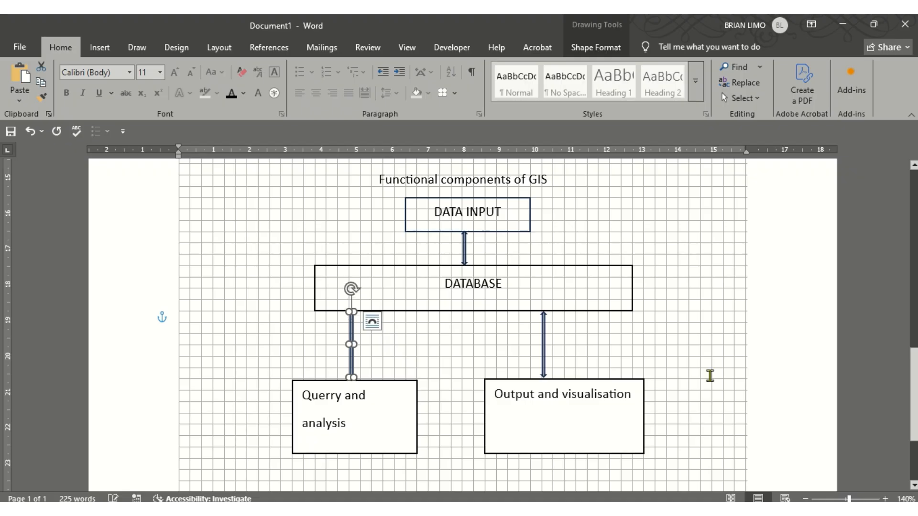
left_click(755, 361)
scroll(637, 371, "up", 3)
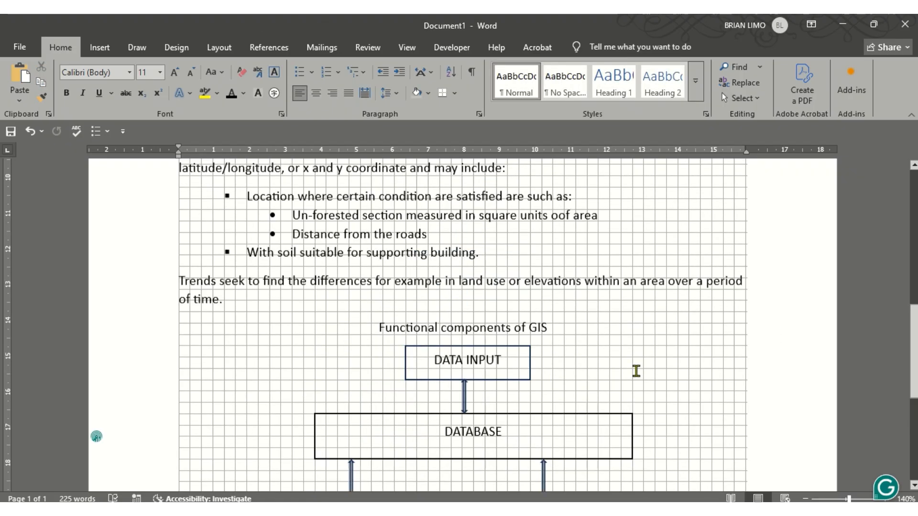
scroll(630, 371, "down", 5)
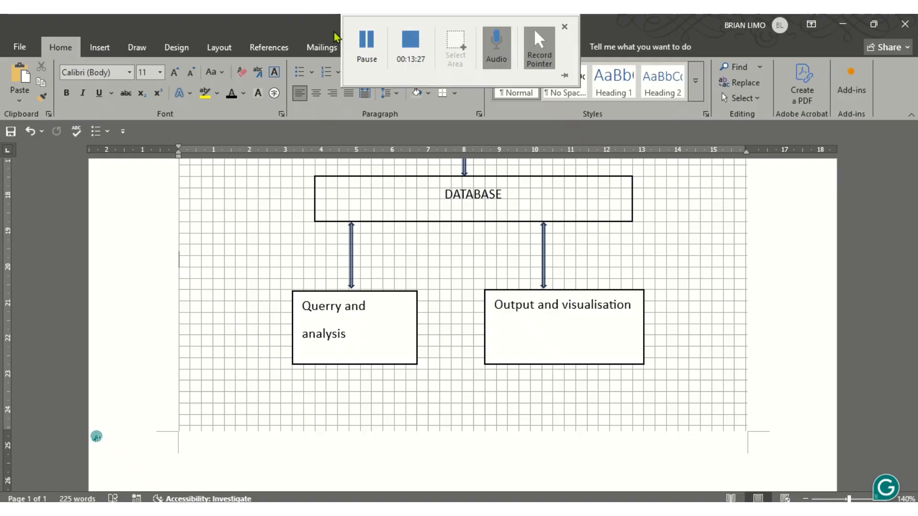
key("alt+Tab")
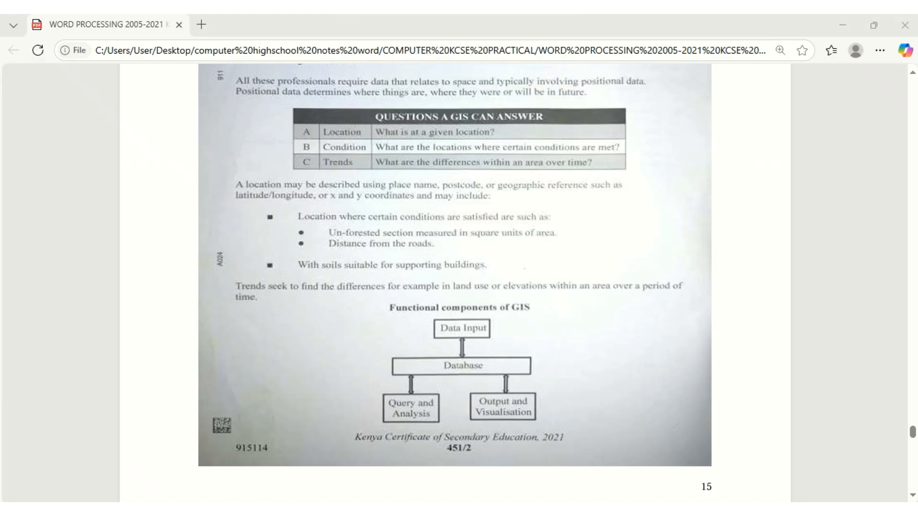
scroll(459, 350, "down", 10)
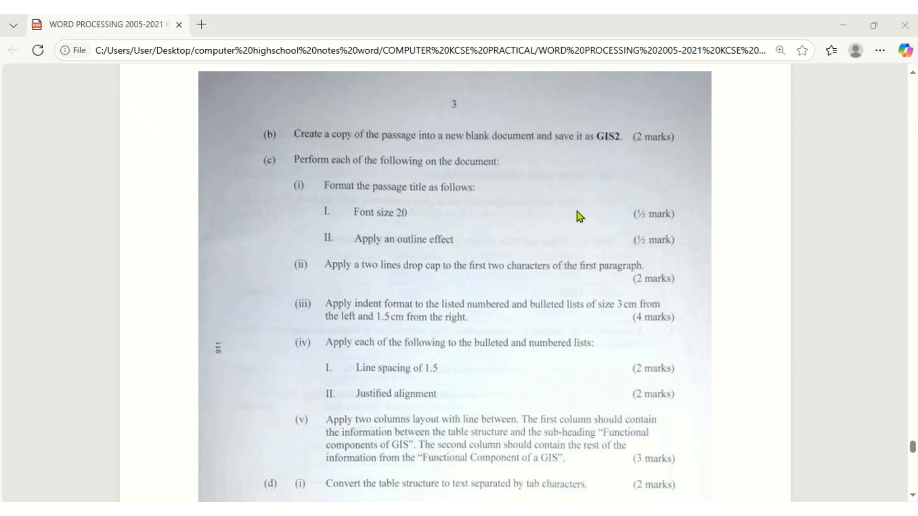
scroll(577, 211, "up", 15)
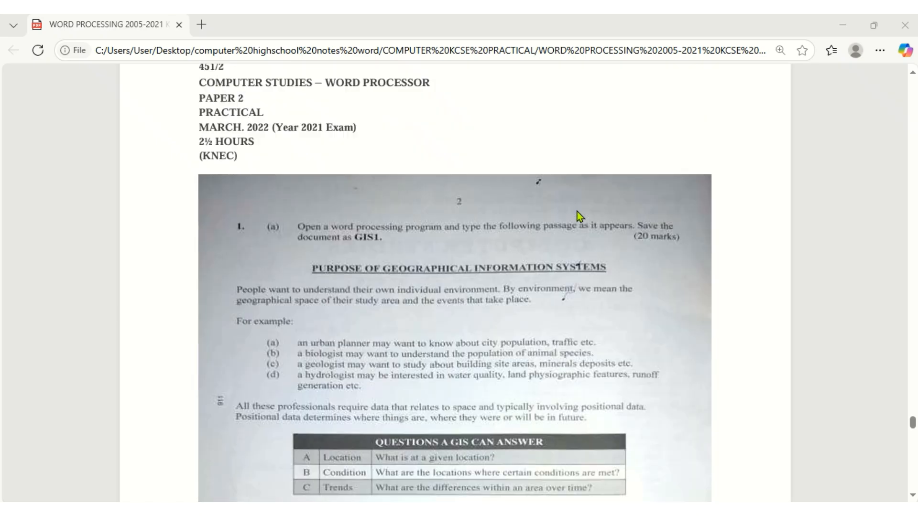
scroll(578, 232, "down", 6)
scroll(579, 246, "up", 6)
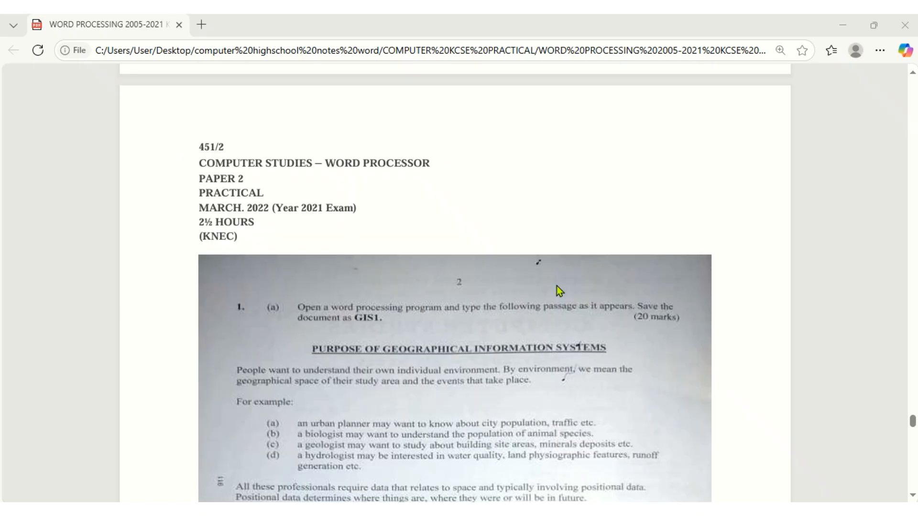
key("alt+Tab")
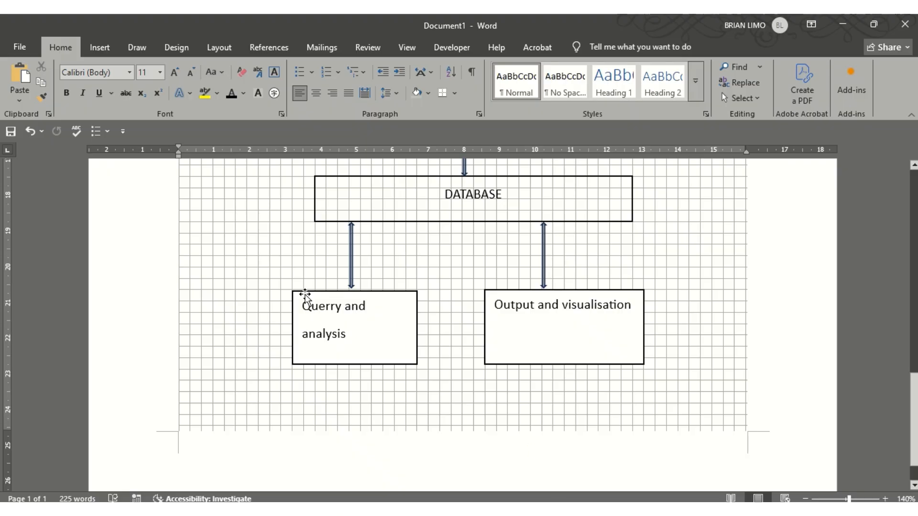
Hide the background gridlines in the document view
scroll(305, 298, "up", 3)
left_click(406, 51)
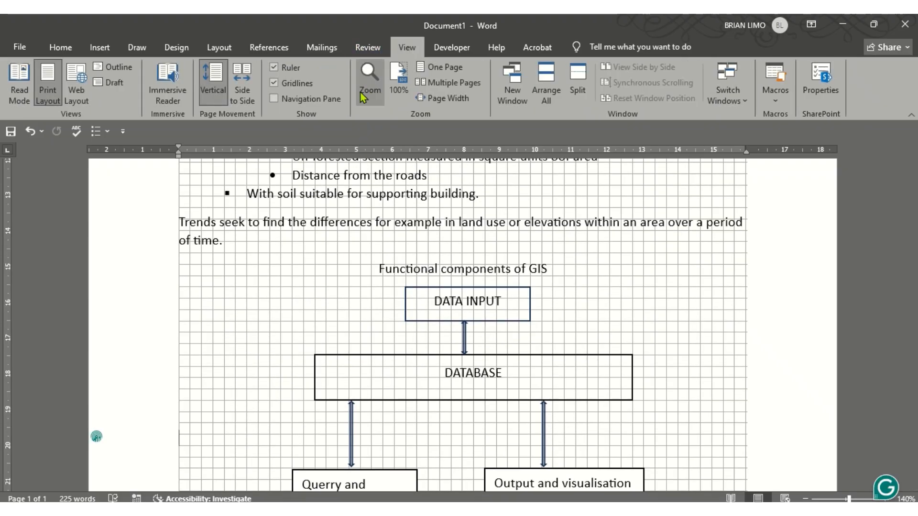
left_click(285, 87)
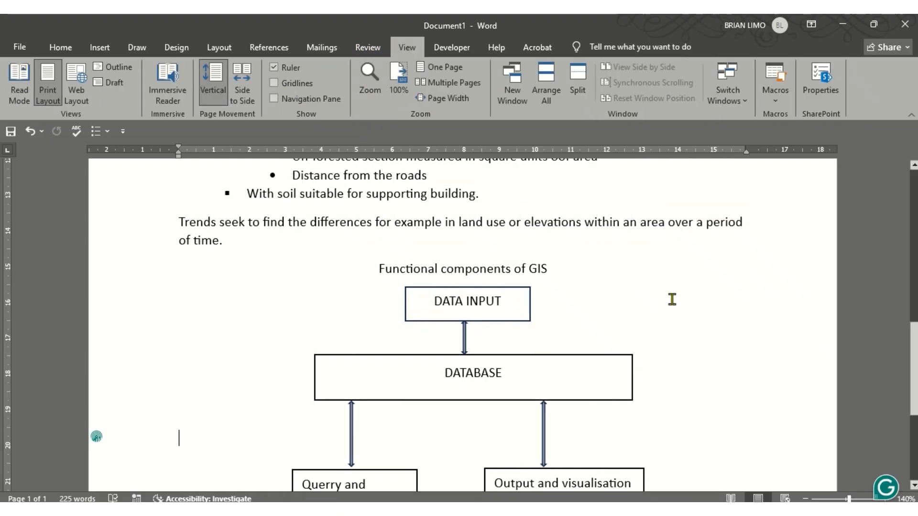
scroll(649, 325, "up", 7)
scroll(648, 324, "down", 9)
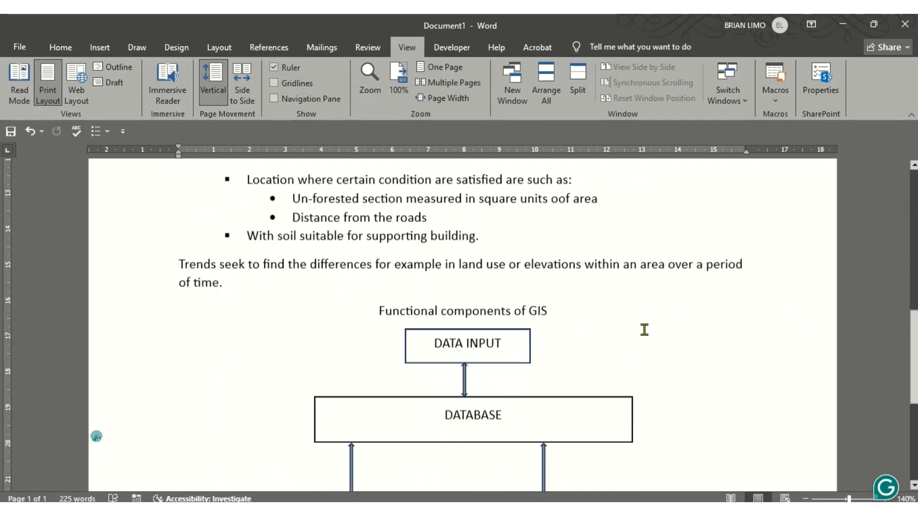
scroll(644, 330, "up", 15)
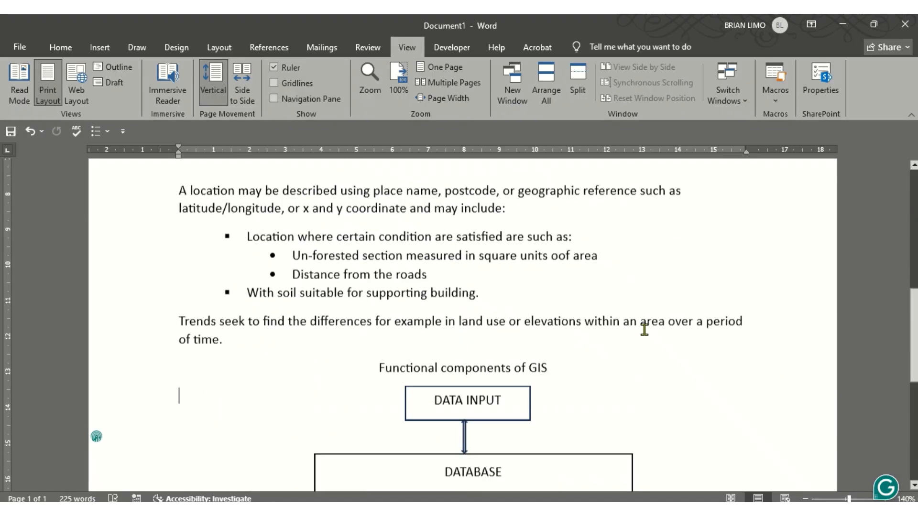
scroll(102, 96, "up", 1)
Save the document to the Desktop as GIS1
left_click(19, 46)
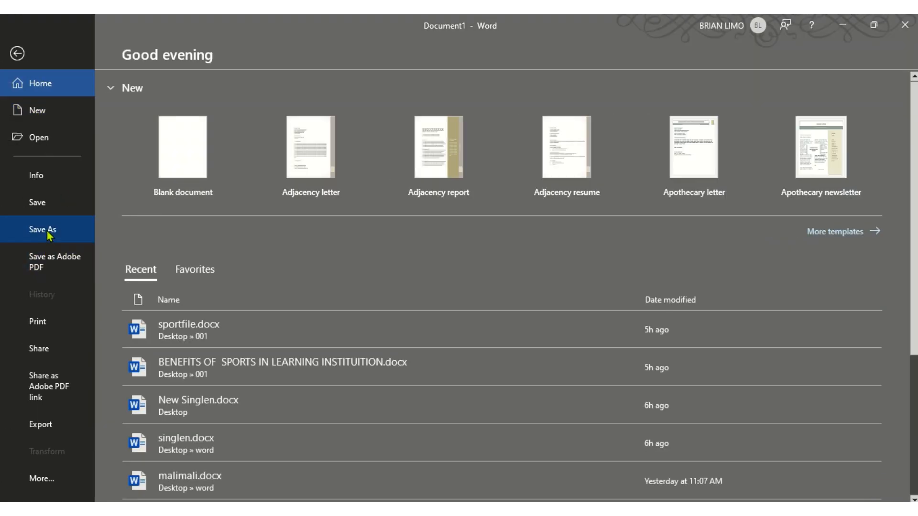
left_click(46, 231)
left_click(179, 299)
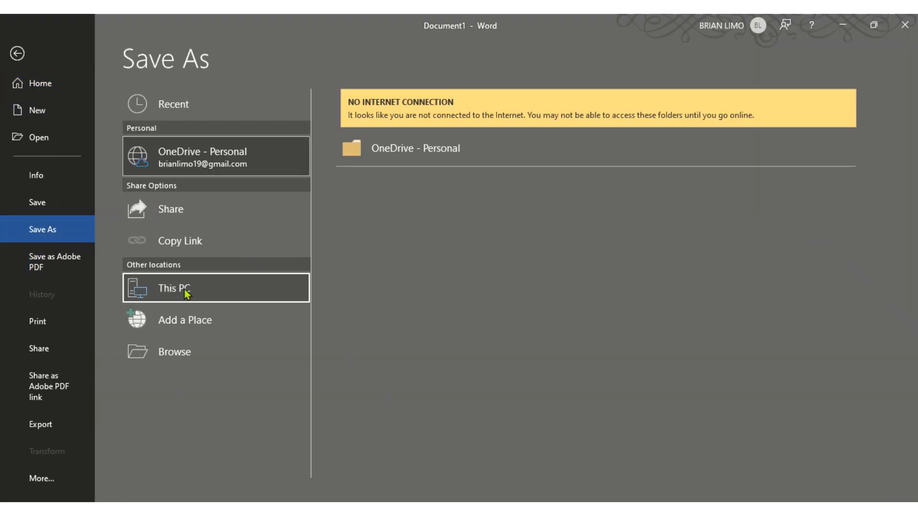
left_click(392, 202)
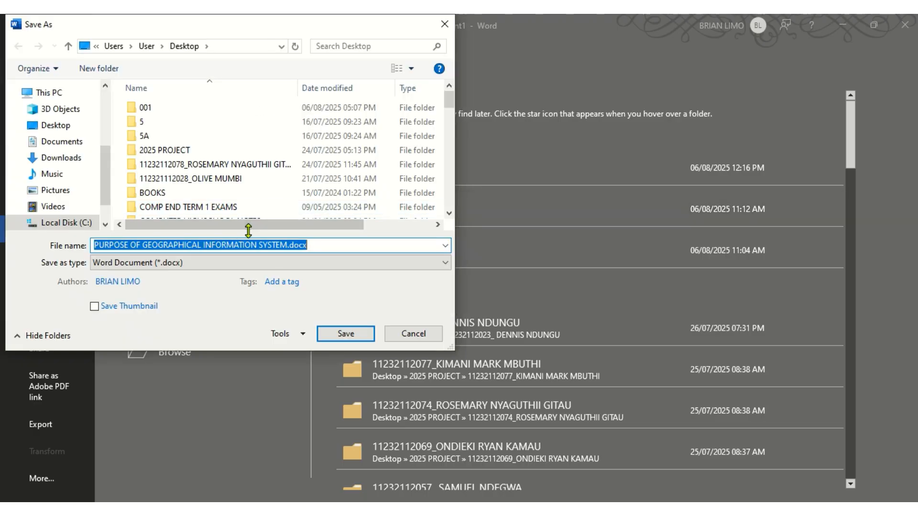
type("gis1")
key("BackSpace")
key("BackSpace")
key("BackSpace")
key("BackSpace")
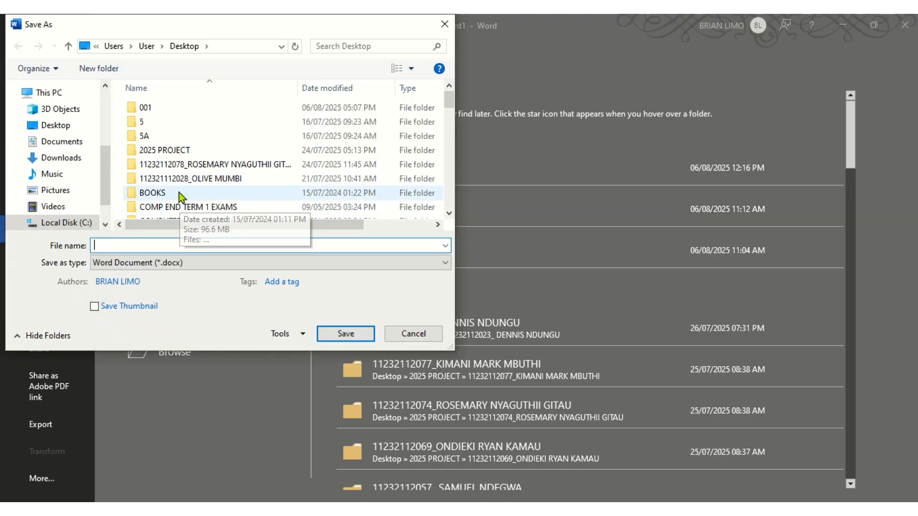
type("GIS1")
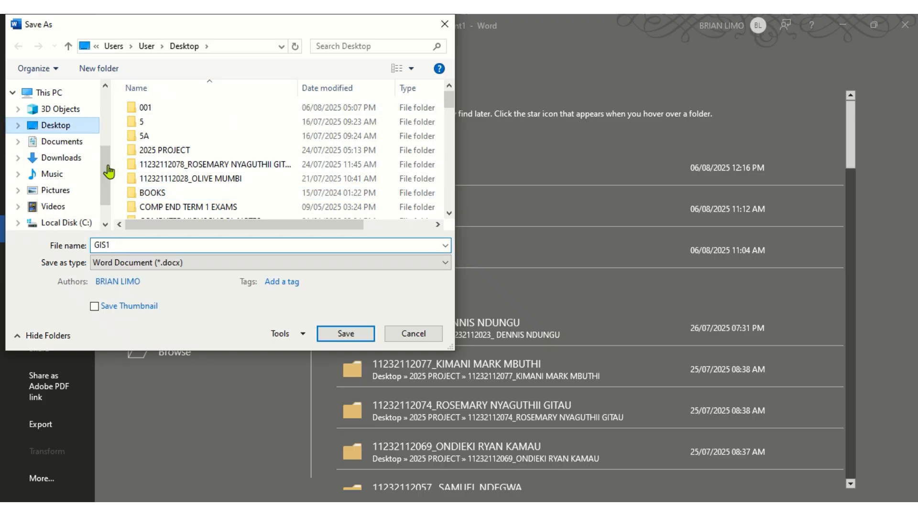
left_click(71, 131)
left_click(358, 337)
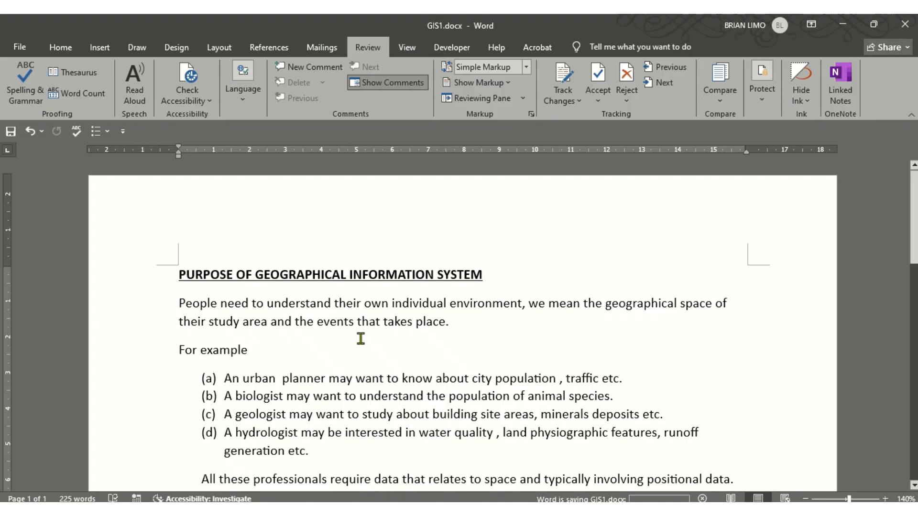
Copy the whole GIS passage into a new blank document, then view the exam paper
key("ctrl+a")
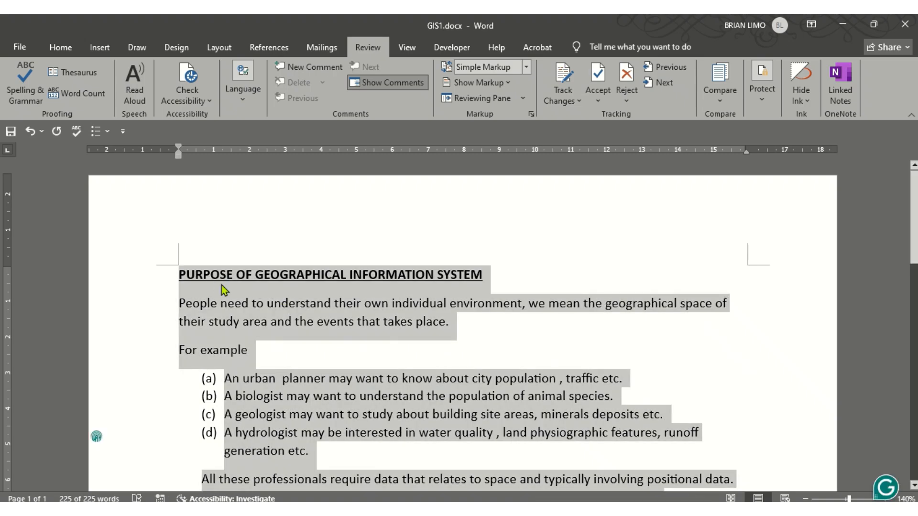
key("ctrl+n")
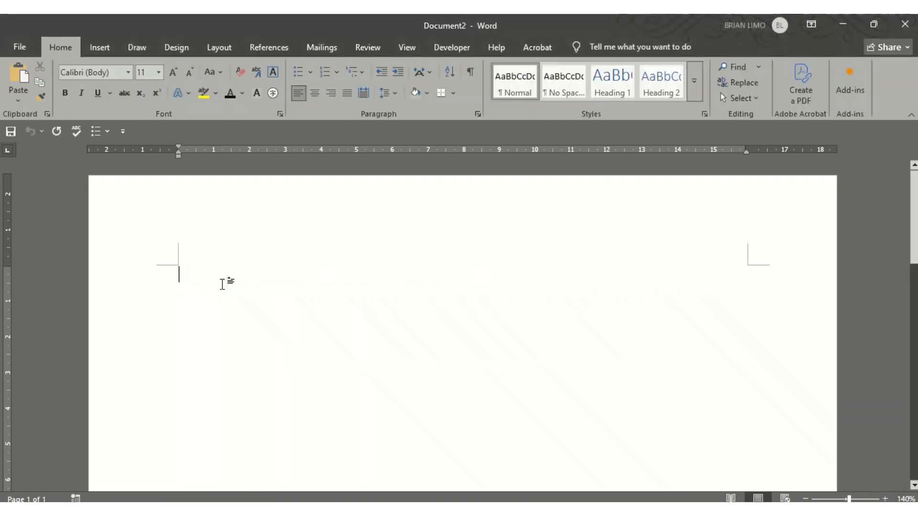
key("ctrl+v")
scroll(324, 335, "up", 10)
scroll(324, 335, "down", 5)
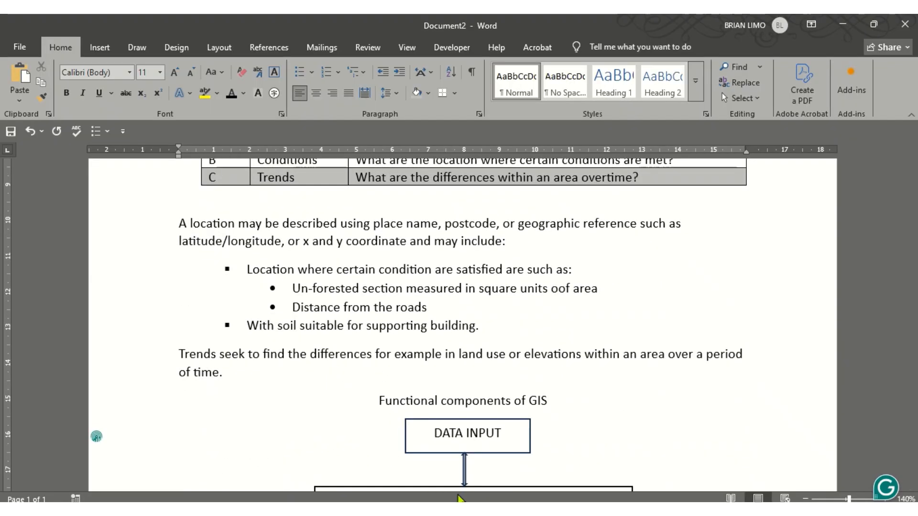
key("alt+Tab")
scroll(252, 365, "down", 15)
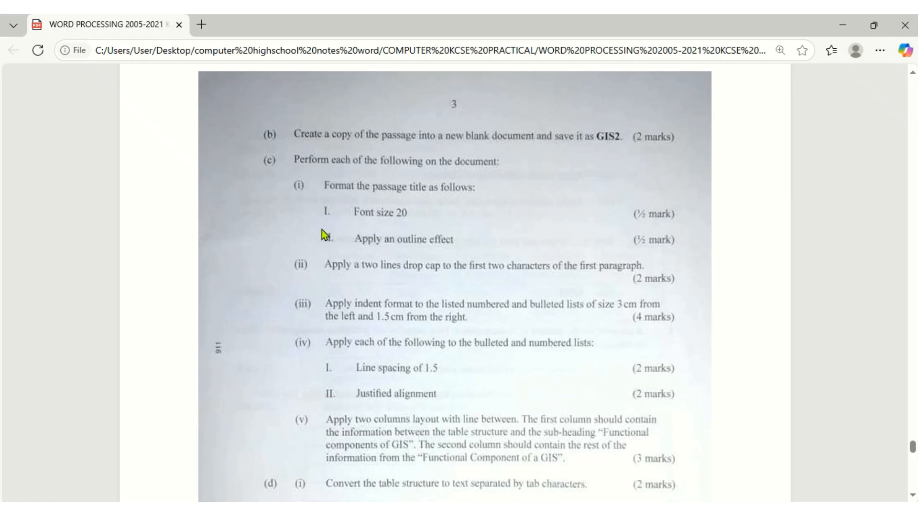
Set the title 'PURPOSE OF GEOGRAPHICAL INFORMATION SYSTEM' to font size 20
left_click(474, 509)
scroll(472, 452, "up", 8)
left_click_drag(495, 287, 179, 275)
left_click(161, 72)
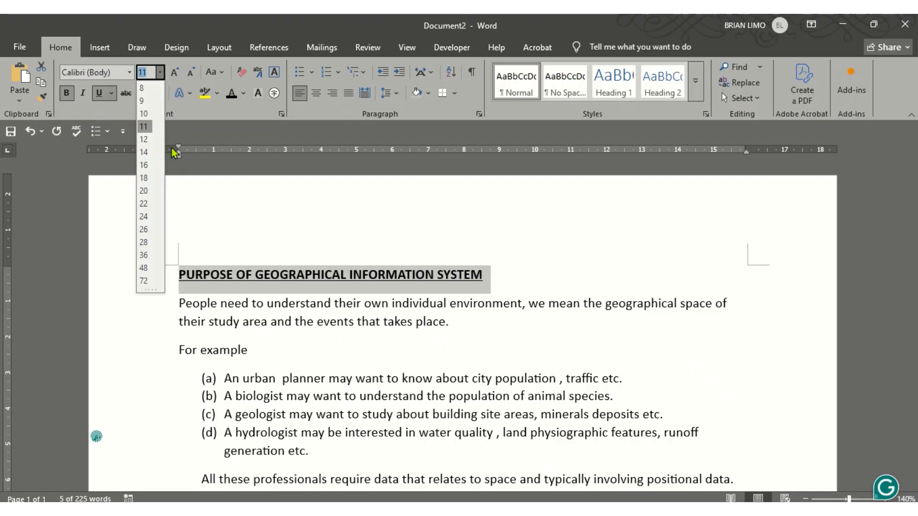
left_click(145, 191)
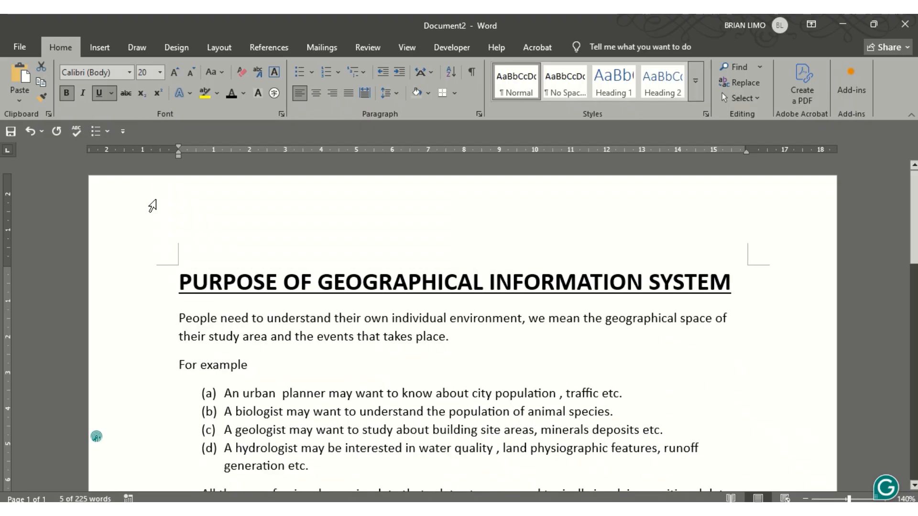
Reselect the whole title line and read the next task on the exam paper
left_click(444, 510)
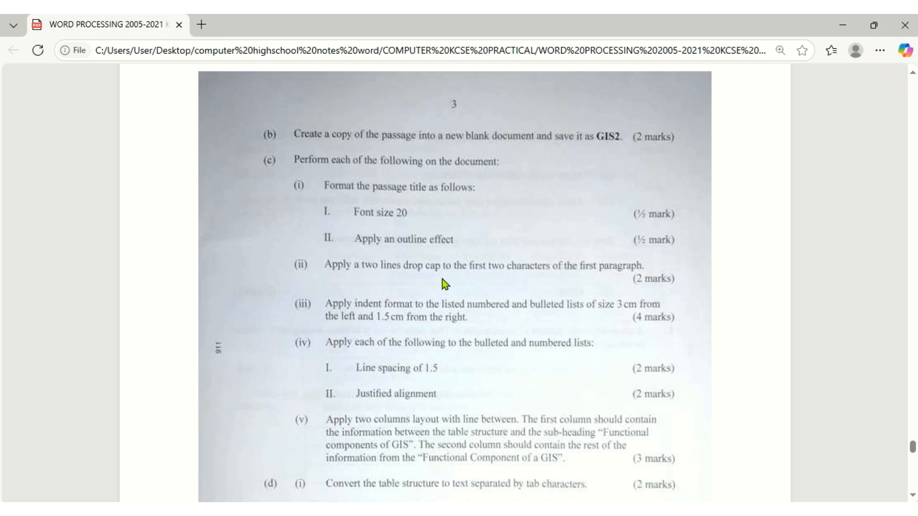
key("alt+Tab")
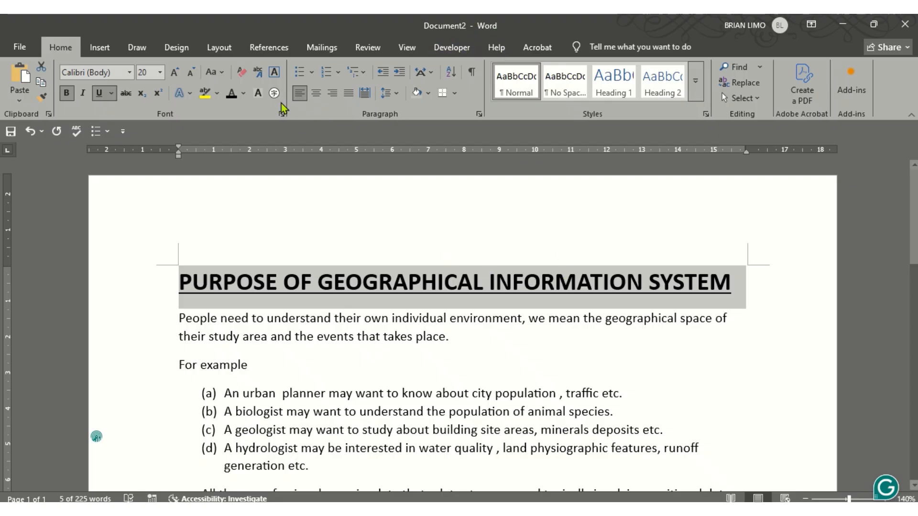
left_click(366, 302)
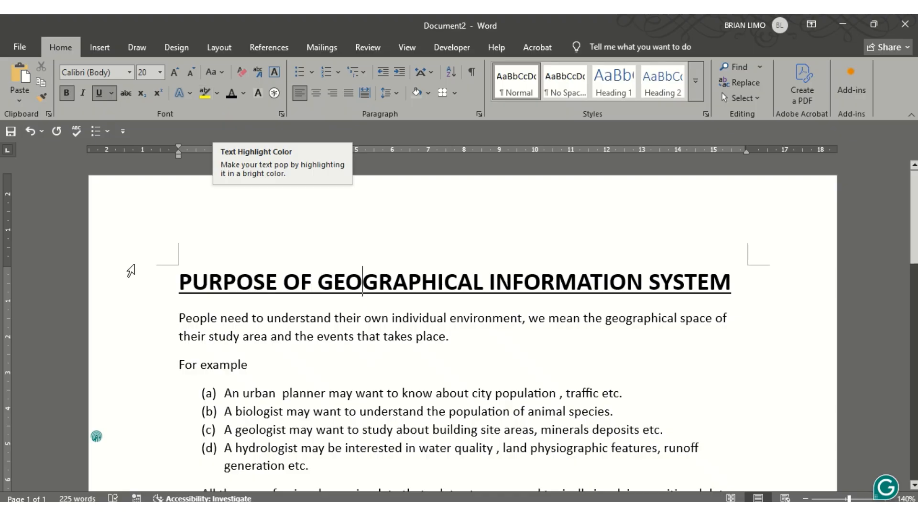
left_click_drag(176, 283, 730, 296)
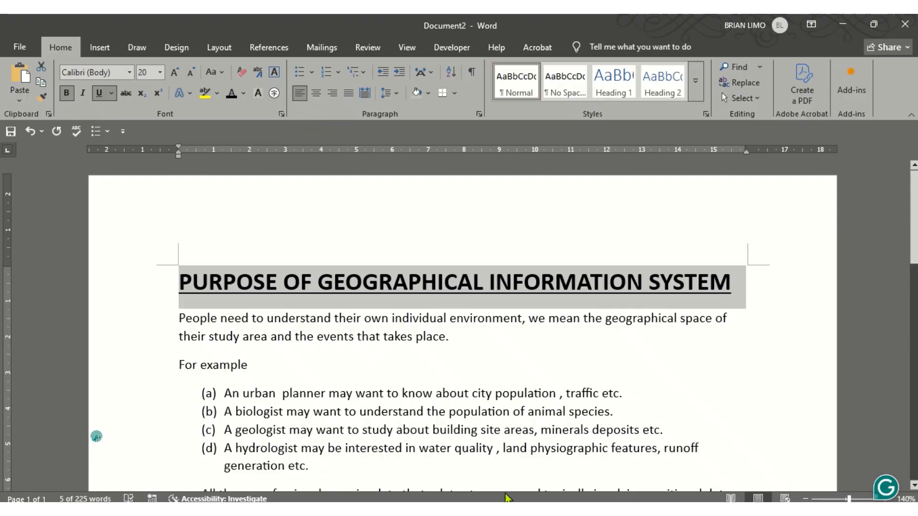
left_click(351, 509)
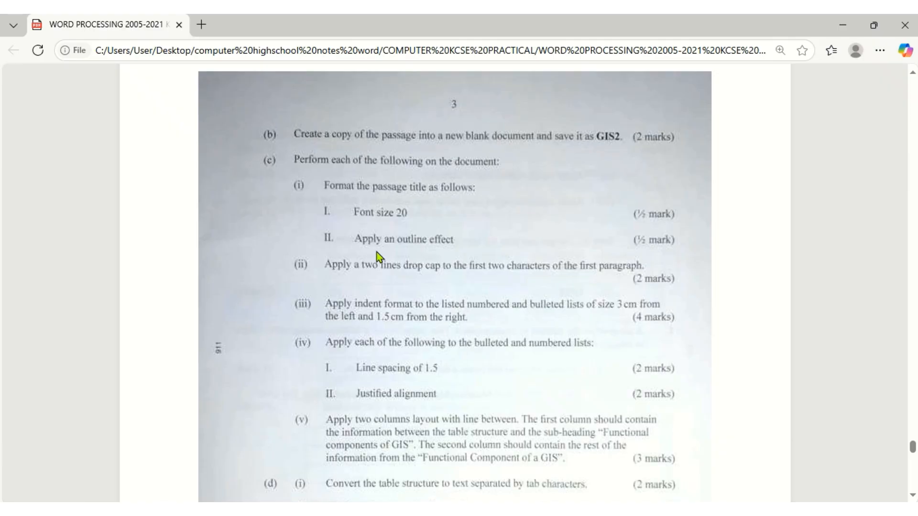
scroll(377, 251, "down", 3)
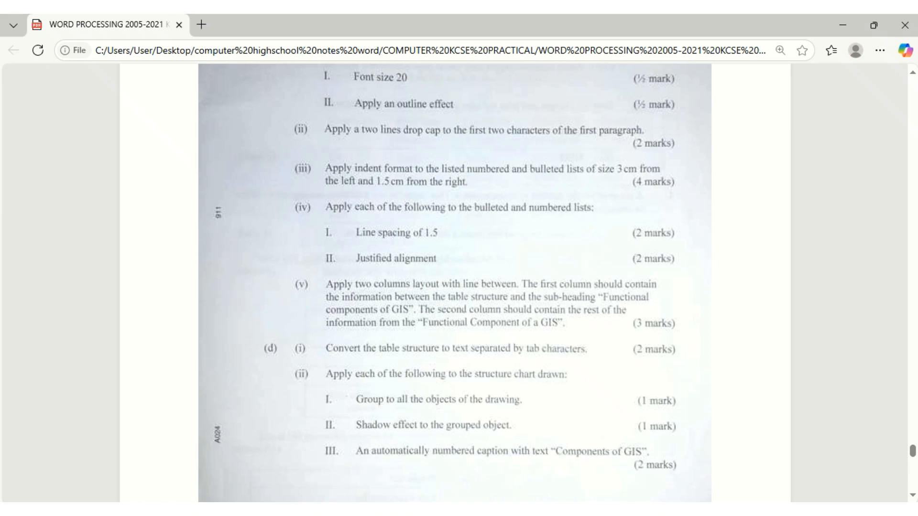
key("alt+Tab")
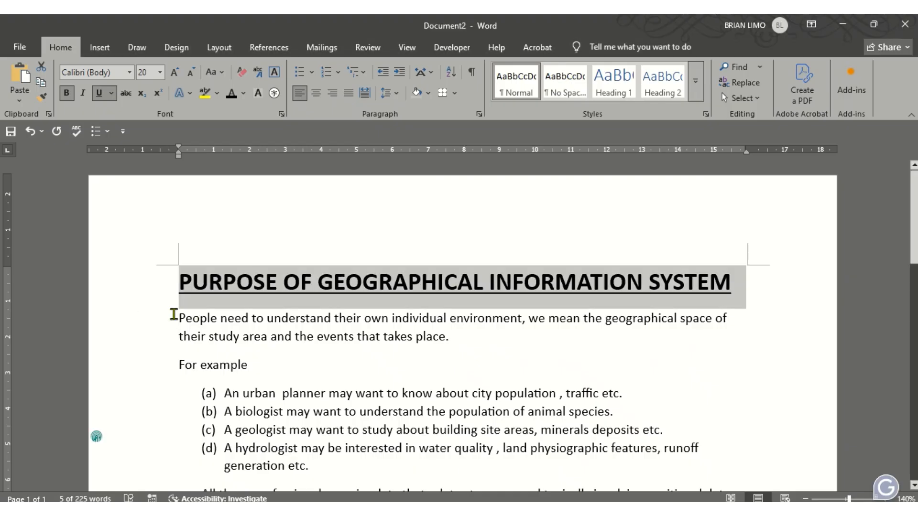
Make the first letters 'Pe' a Dropped drop cap spanning 2 lines
left_click_drag(179, 320, 190, 323)
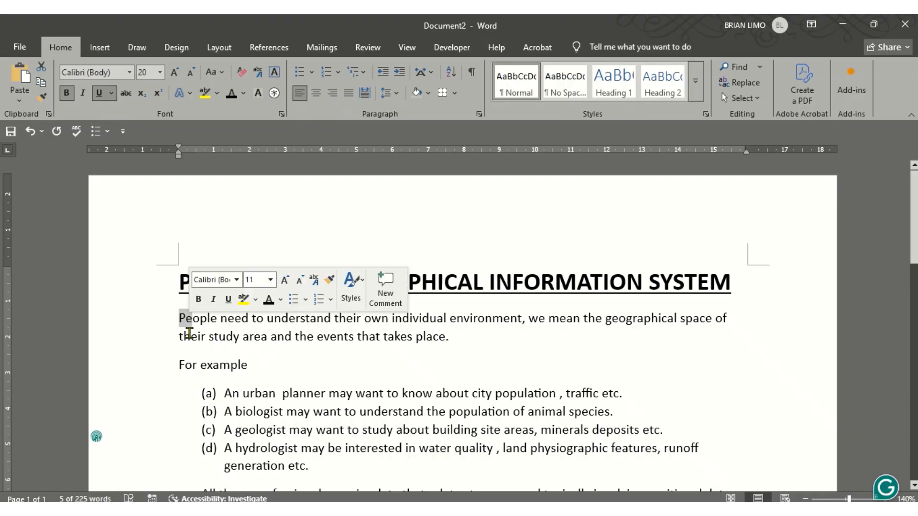
left_click(100, 46)
left_click(712, 99)
left_click(701, 158)
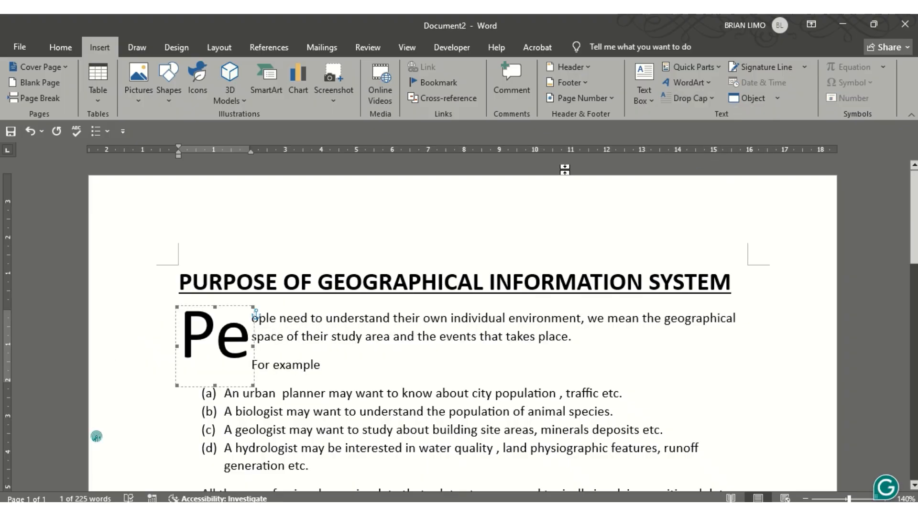
left_click(684, 98)
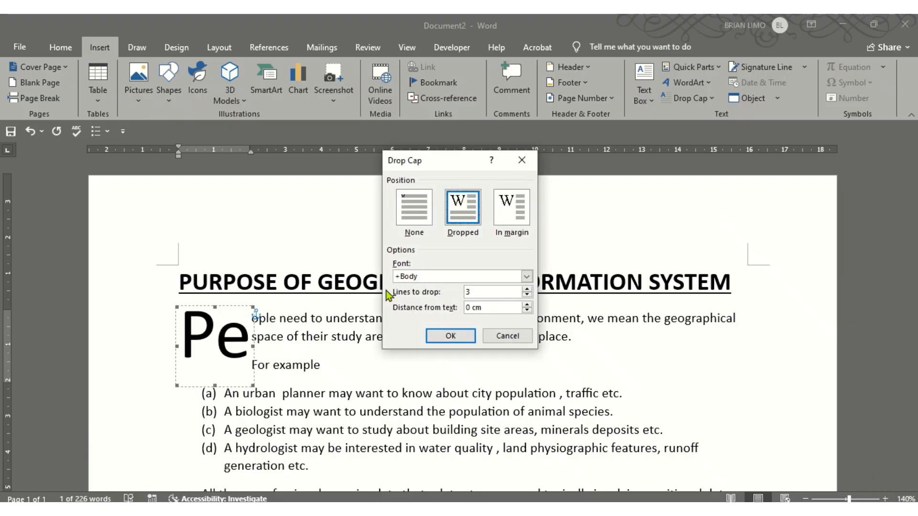
left_click_drag(488, 291, 453, 289)
left_click(457, 336)
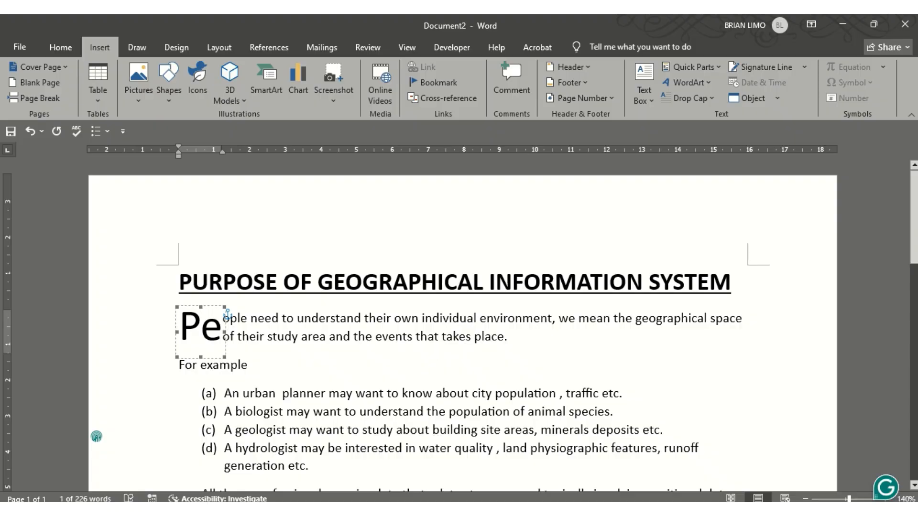
key("alt+Tab")
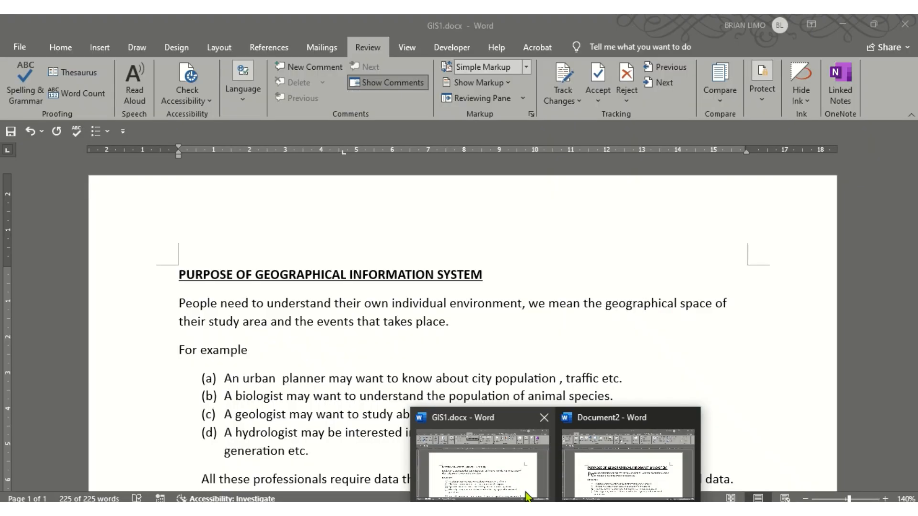
Select list items (a) to (d) in Document2 and open the Paragraph settings
left_click(524, 493)
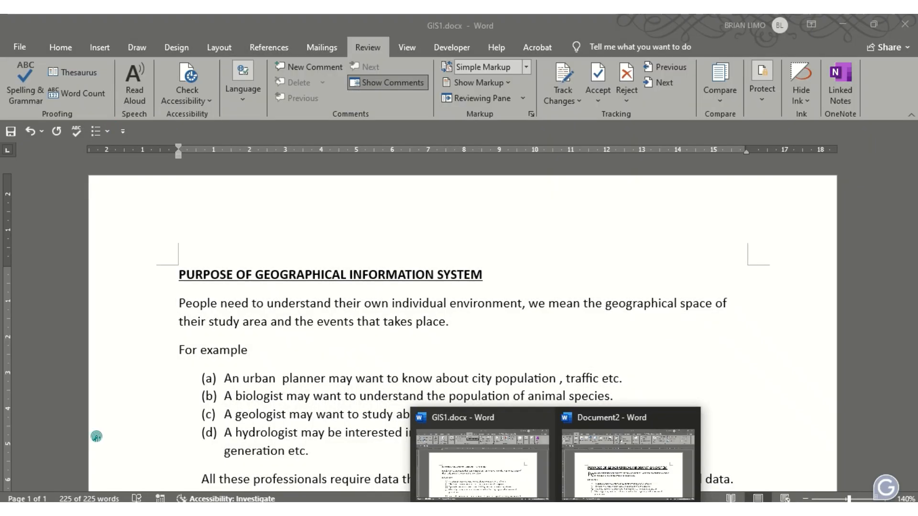
left_click(633, 474)
scroll(384, 372, "down", 3)
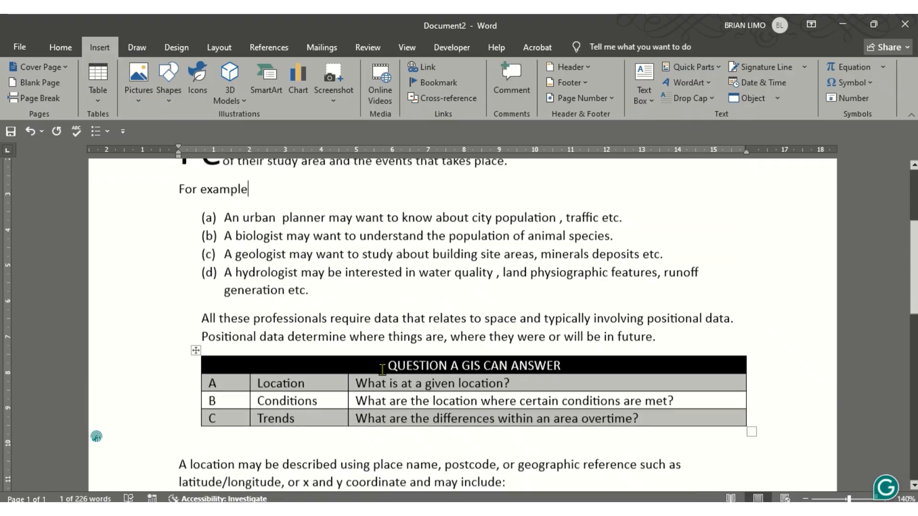
left_click(224, 215)
left_click_drag(224, 214, 420, 287)
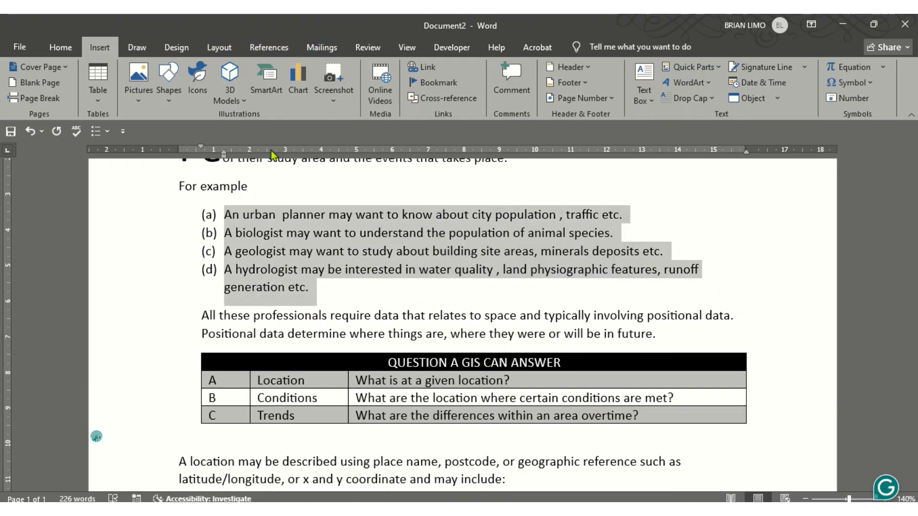
left_click(219, 47)
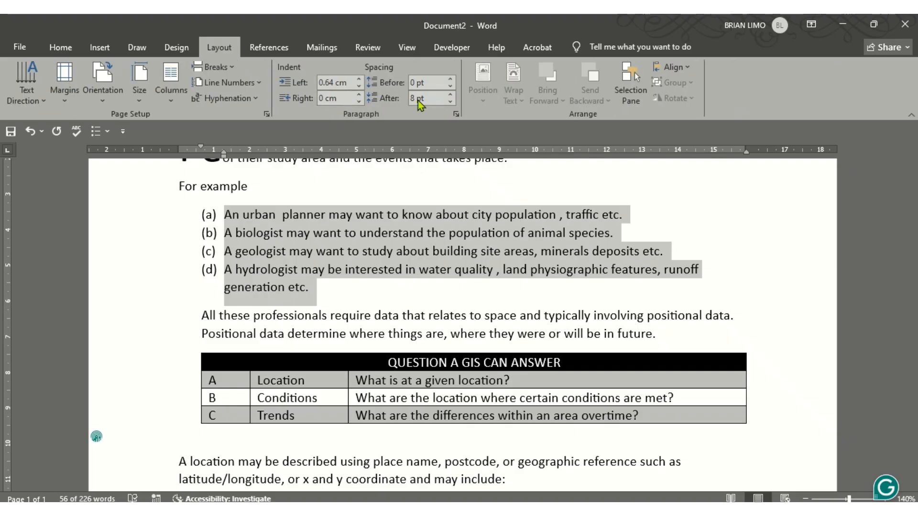
left_click(61, 48)
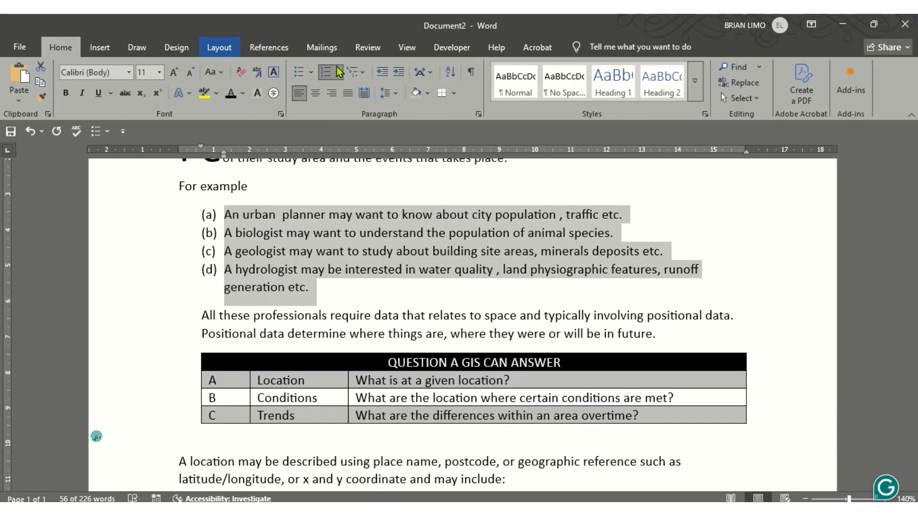
left_click(397, 95)
left_click(426, 211)
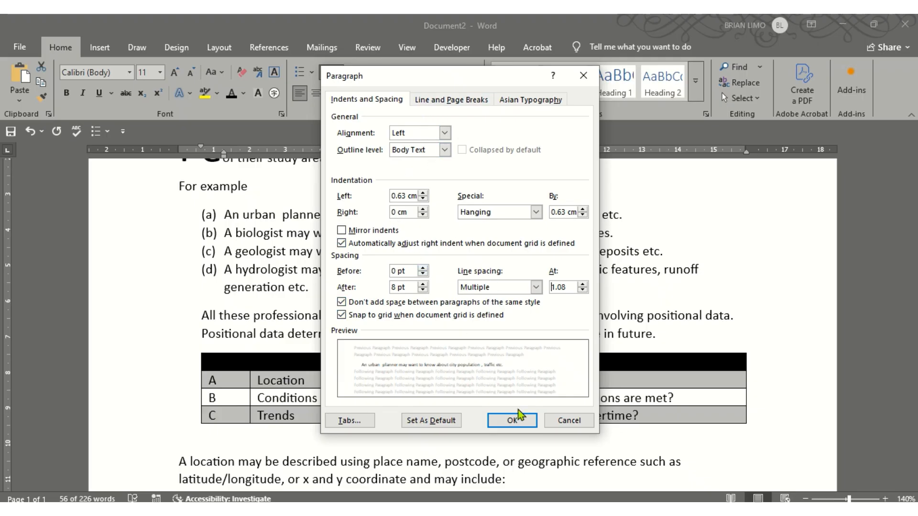
Enter a left indent of 3 cm and a right indent of 1.5 cm
left_click(449, 510)
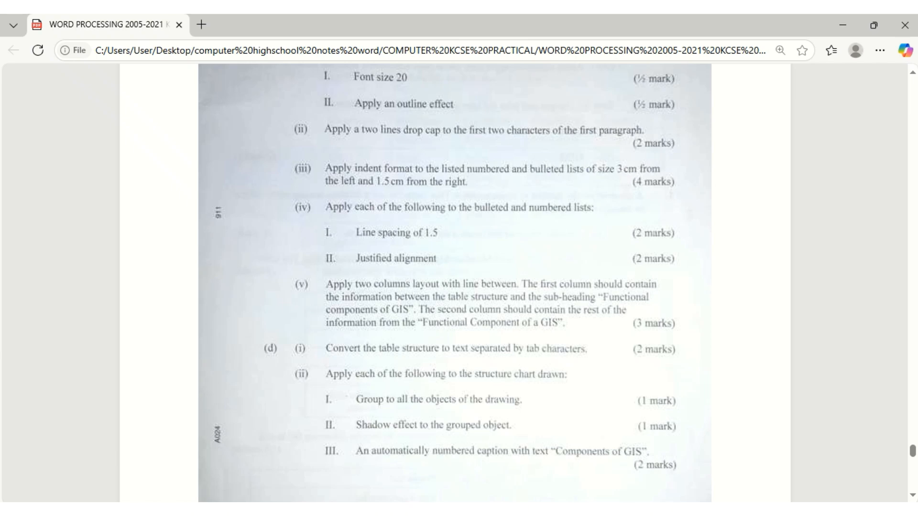
left_click(451, 510)
left_click_drag(393, 195, 415, 196)
type("3")
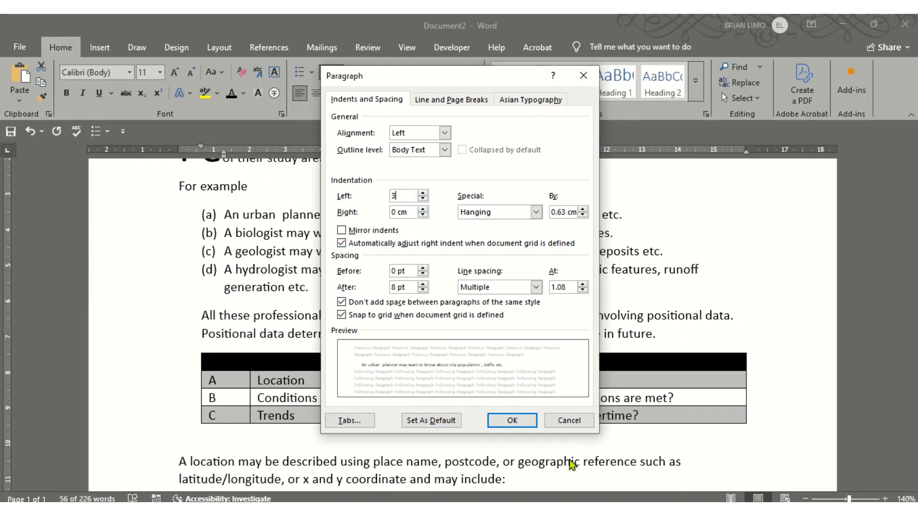
left_click(438, 510)
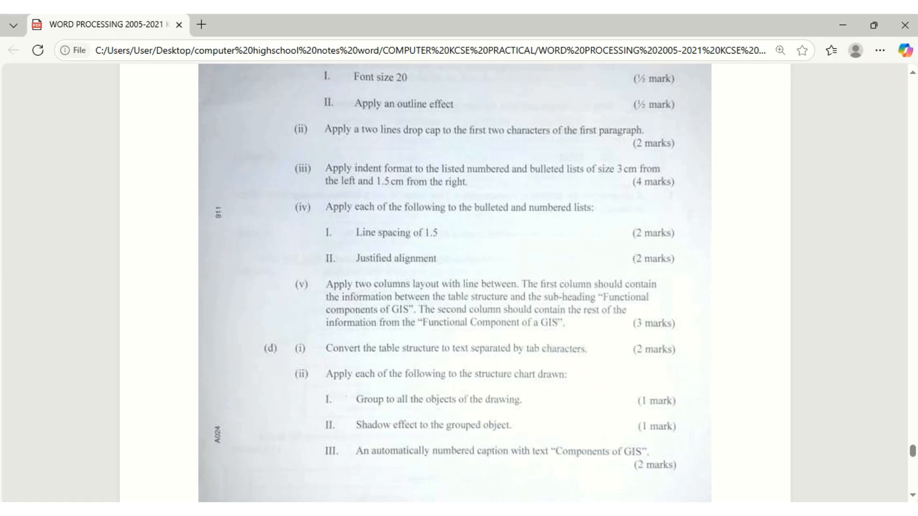
left_click(465, 509)
left_click_drag(408, 211, 366, 211)
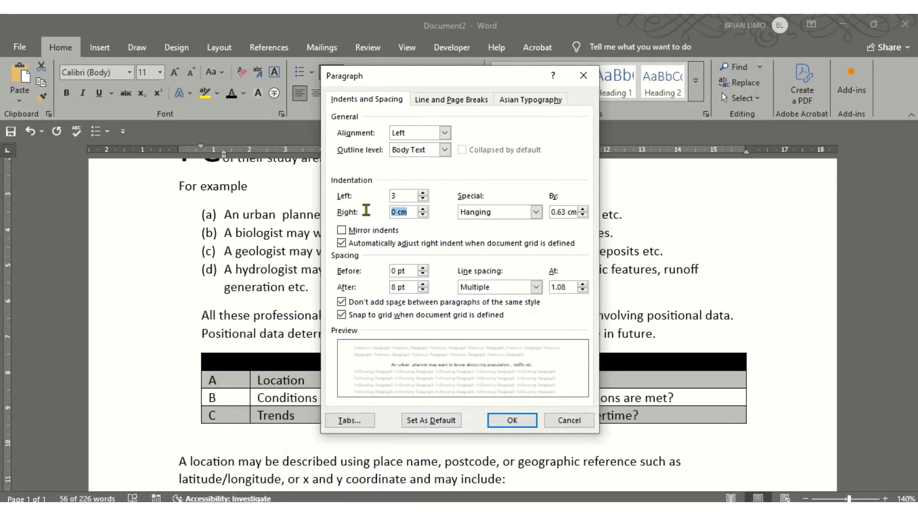
type("1.5")
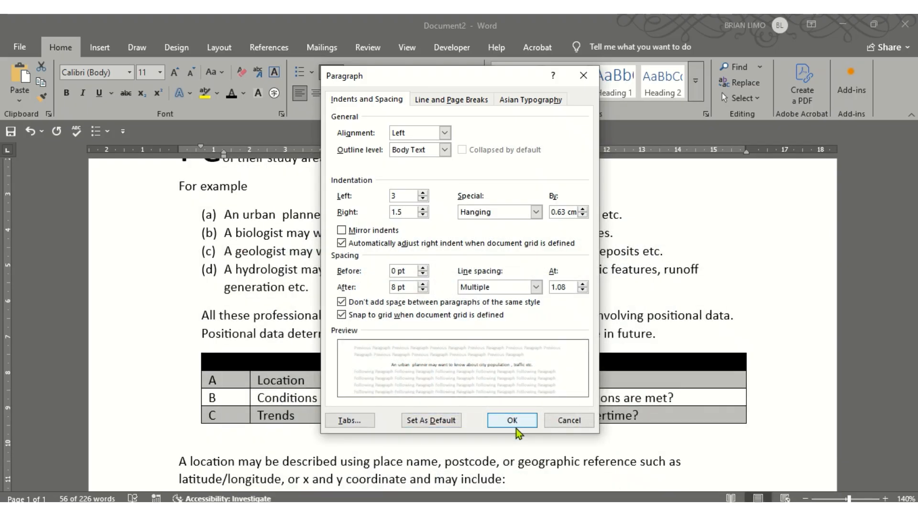
Apply the 3 cm / 1.5 cm indents to the lettered list and reread the tasks
left_click(512, 421)
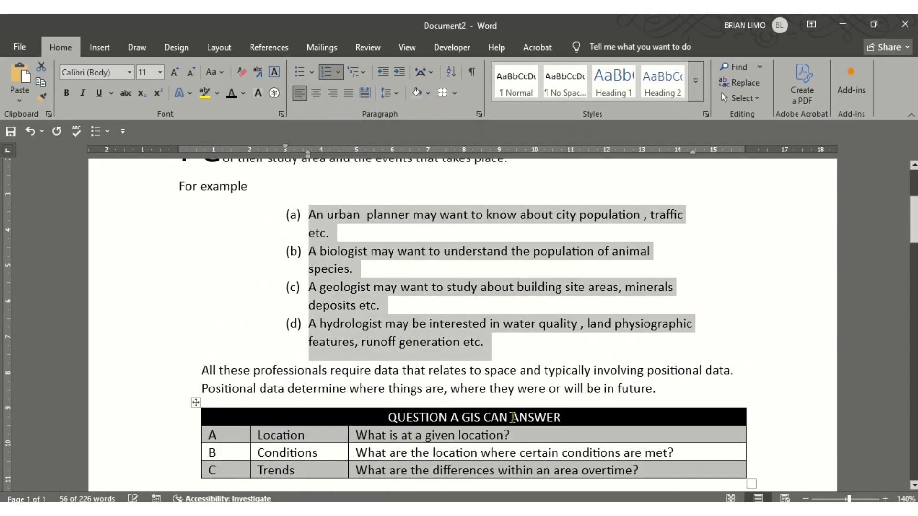
scroll(438, 345, "down", 5)
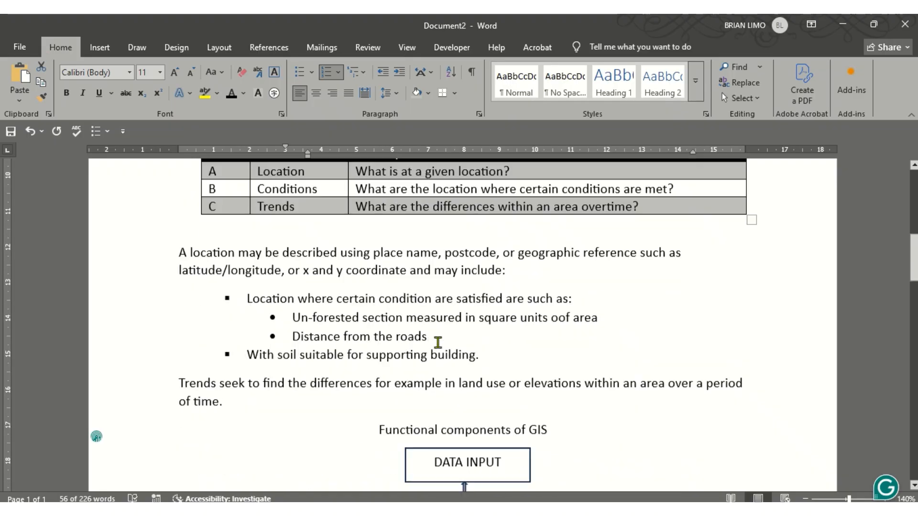
scroll(437, 343, "down", 2)
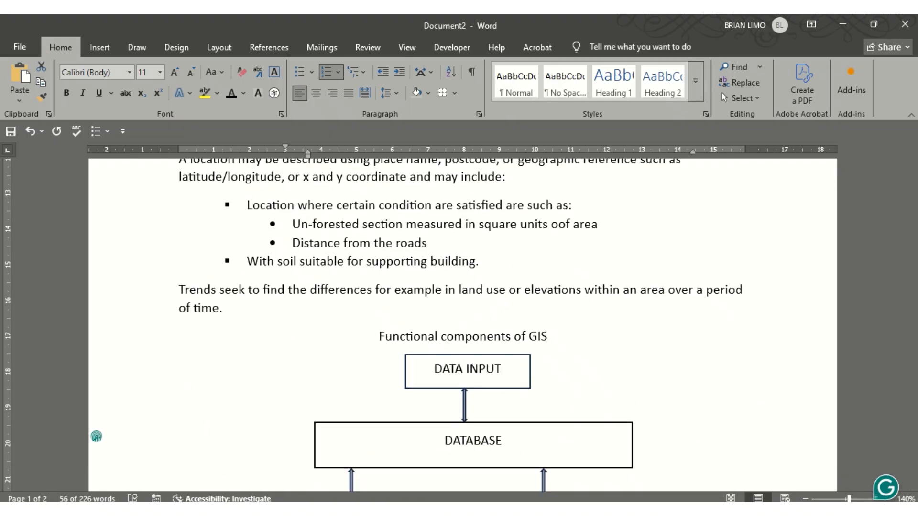
left_click(446, 509)
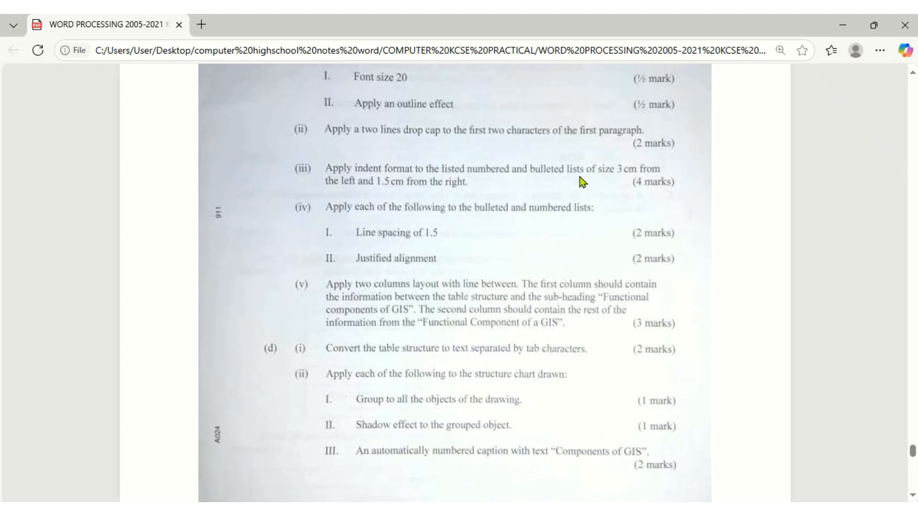
key("alt+Tab")
scroll(359, 301, "up", 2)
Give the location bullet list a 3 cm left, 1.5 cm right indent with no special indent
left_click_drag(244, 291, 488, 352)
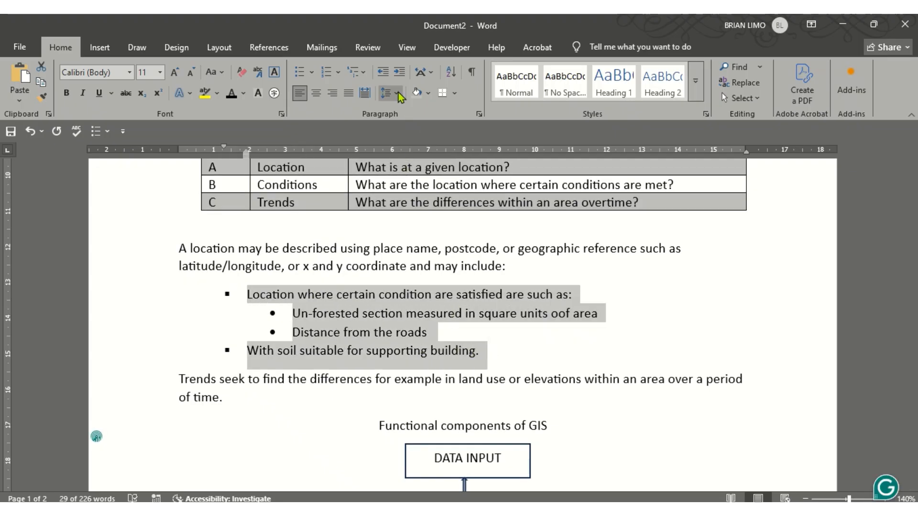
left_click(398, 92)
left_click(431, 209)
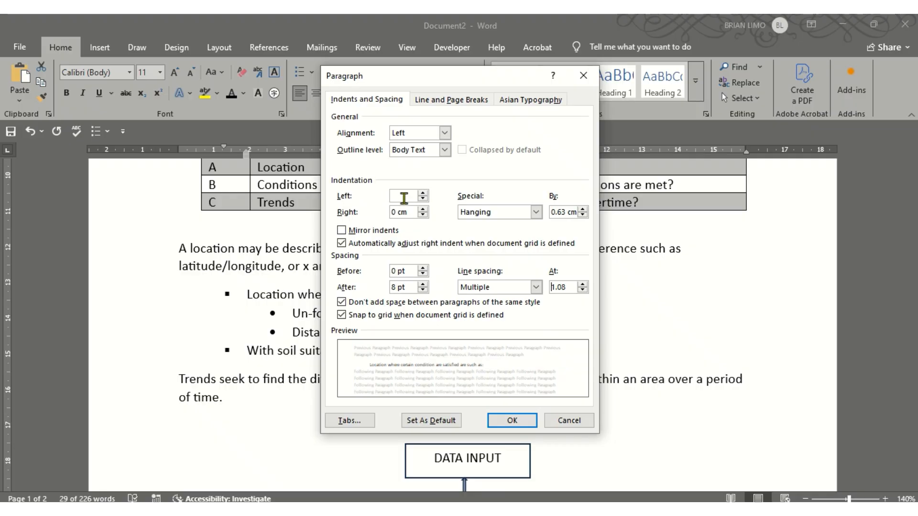
type("3")
key("Tab")
type("1.")
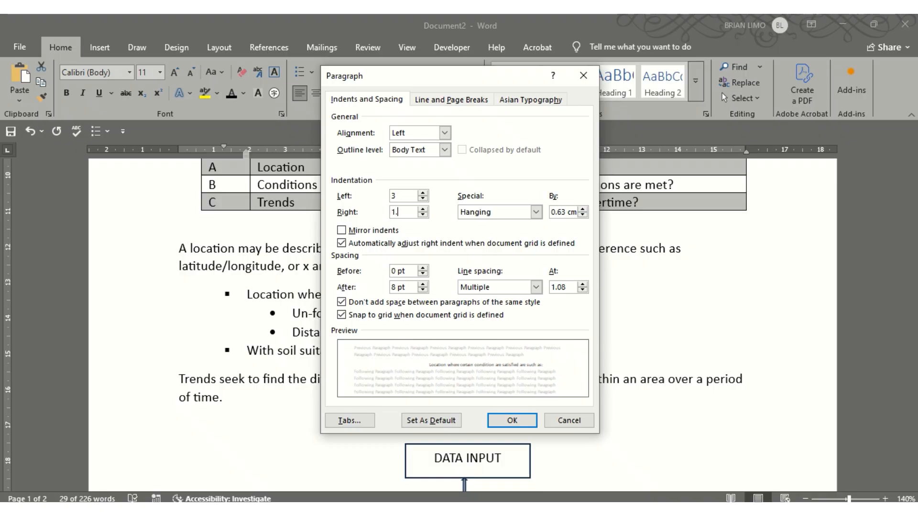
type("5")
left_click(532, 214)
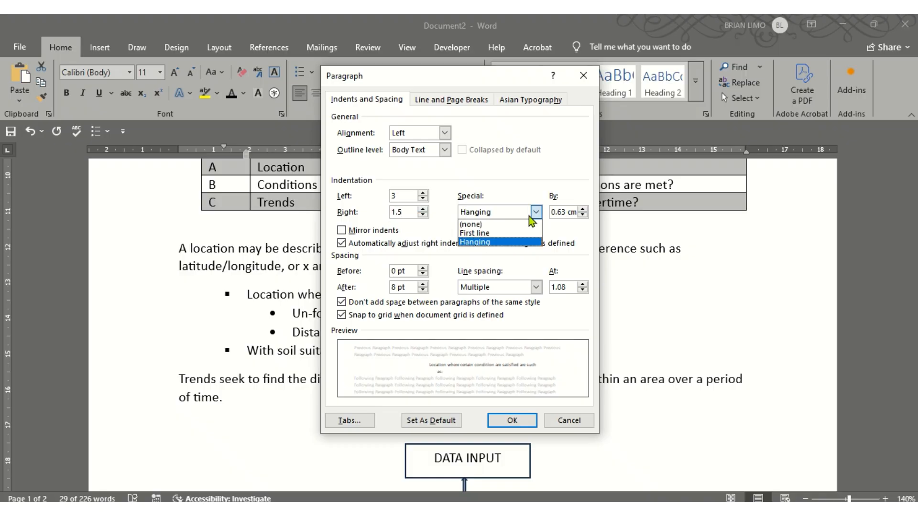
left_click(500, 224)
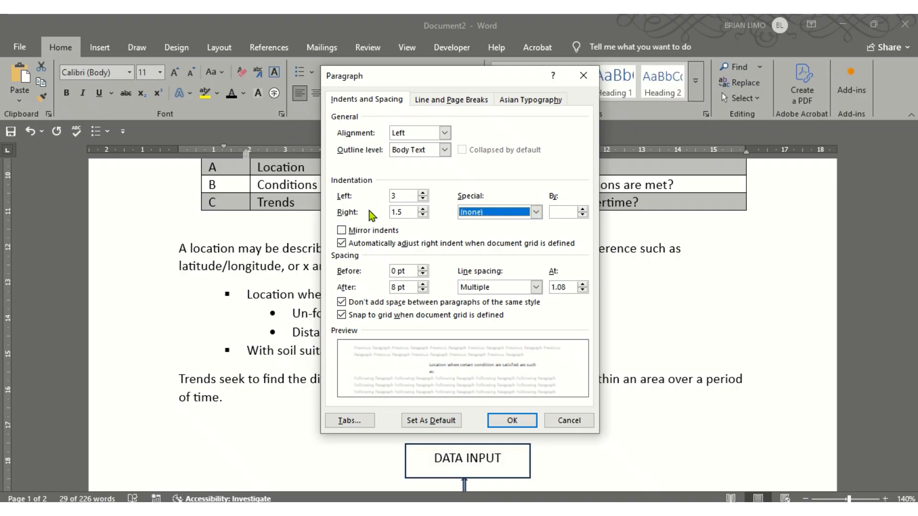
left_click(512, 418)
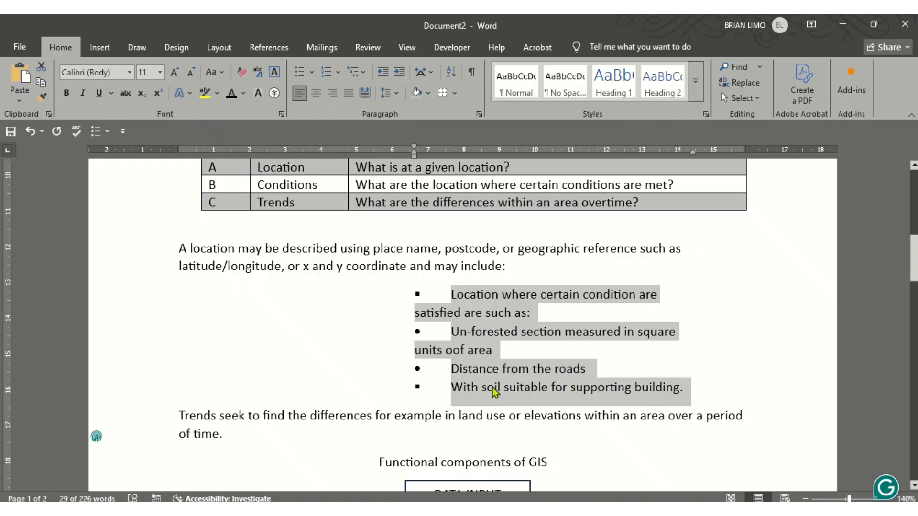
Try a Hanging special indent on the bullet list
left_click(400, 94)
left_click(442, 210)
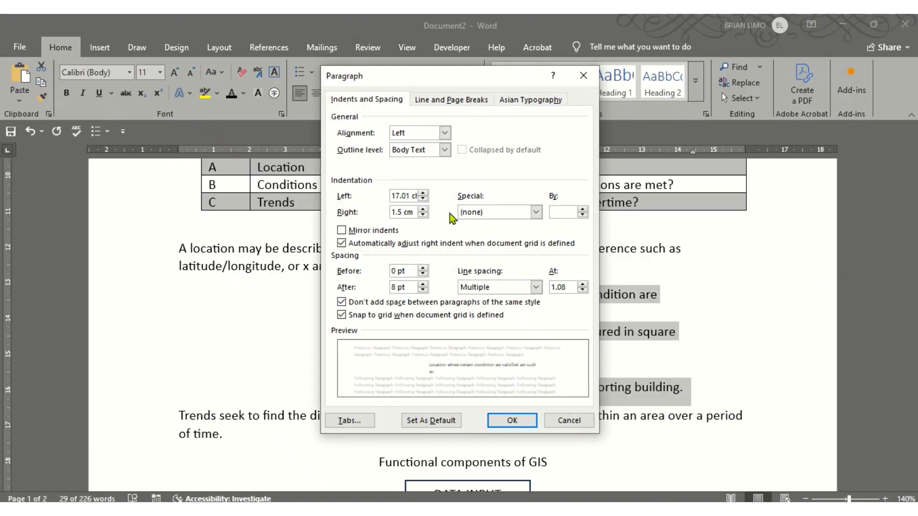
left_click(535, 212)
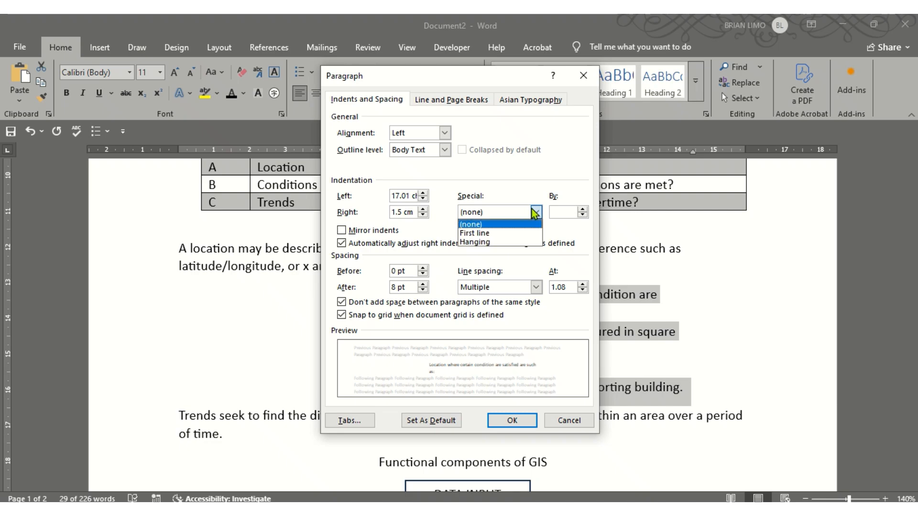
left_click(486, 243)
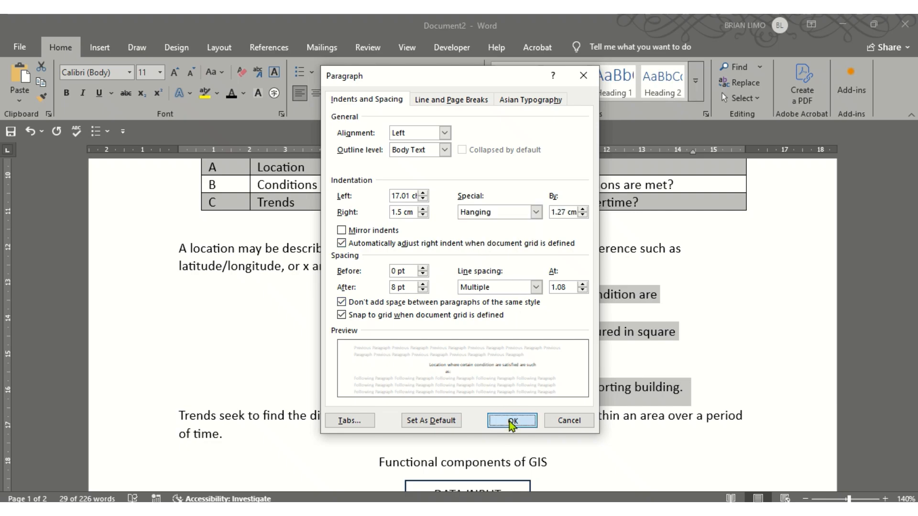
left_click(509, 421)
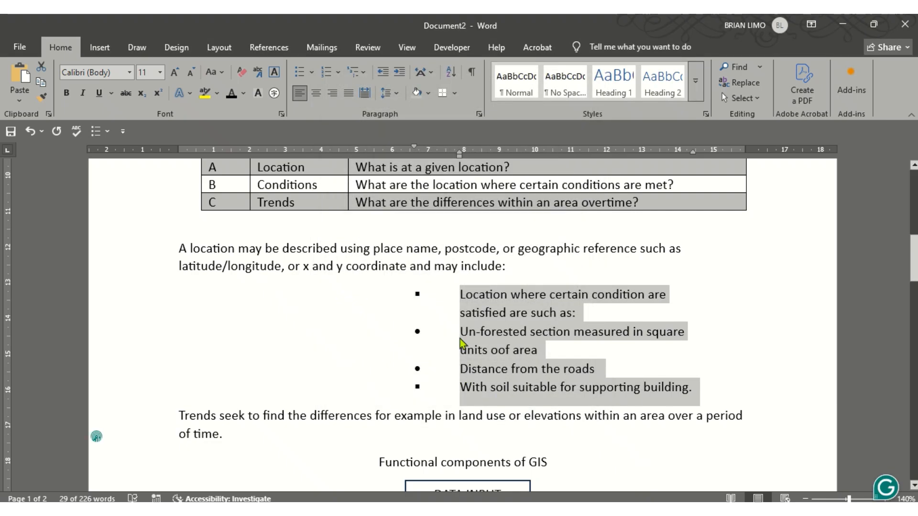
Set the bullet list's special indent back to (none)
left_click(396, 92)
left_click(435, 207)
left_click(478, 214)
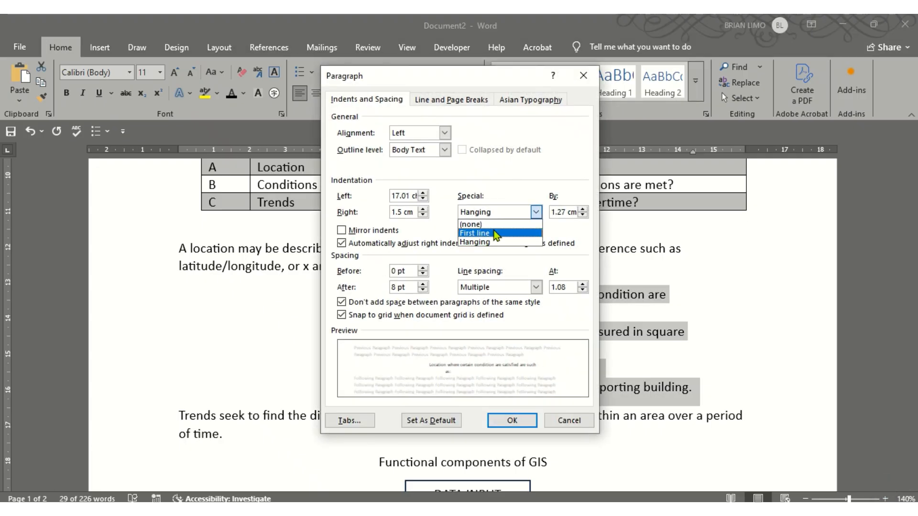
left_click(493, 222)
left_click(514, 420)
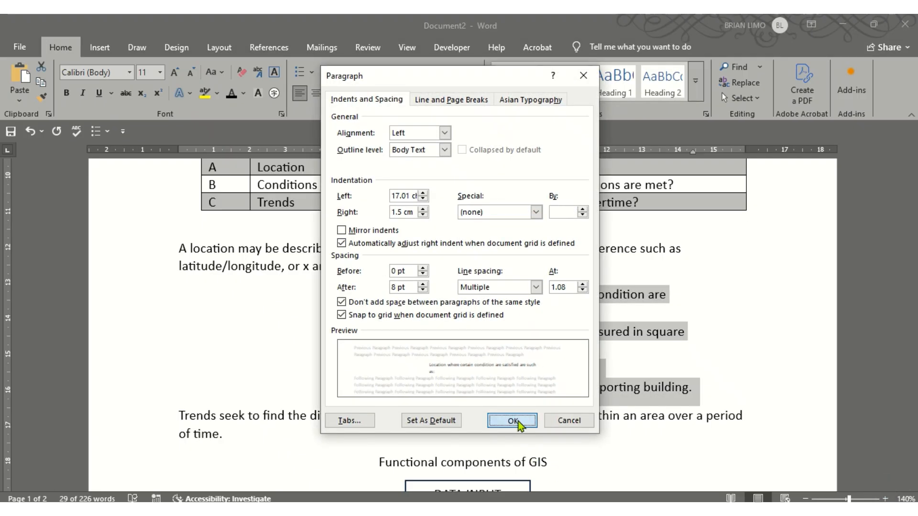
scroll(383, 344, "up", 8)
scroll(377, 341, "down", 2)
Change the lettered (a)–(d) items' special indent from Hanging to (none)
left_click_drag(302, 304, 600, 428)
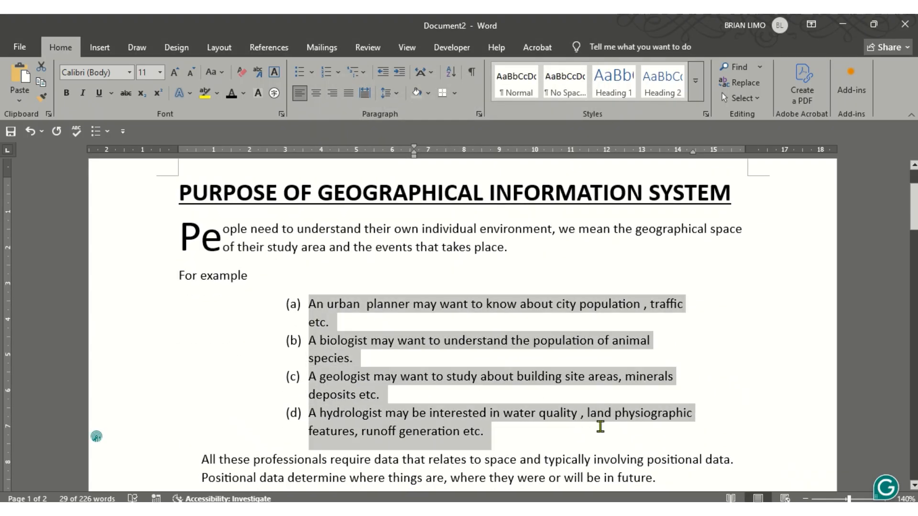
left_click(398, 94)
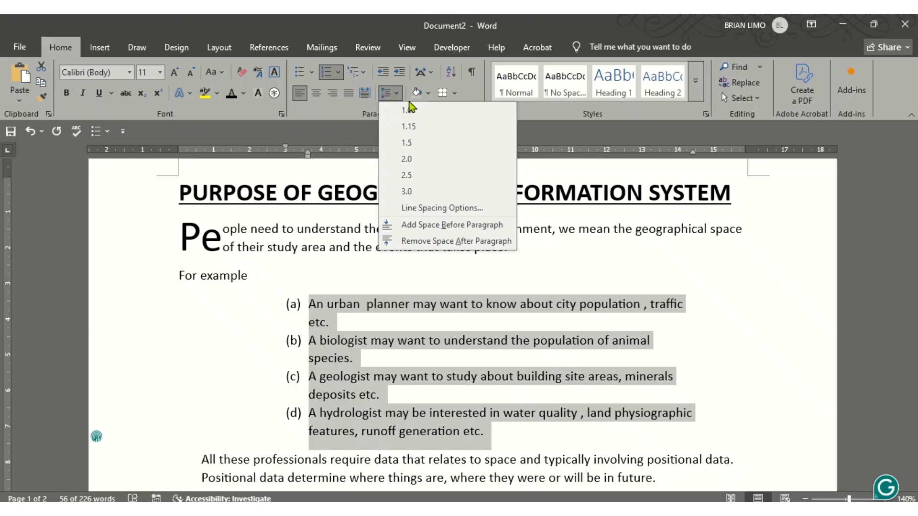
left_click(462, 207)
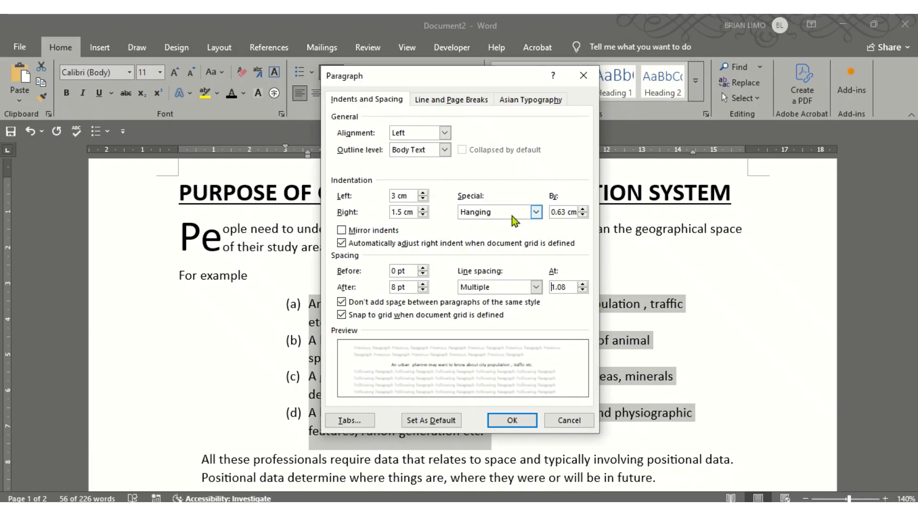
left_click(537, 215)
left_click(495, 221)
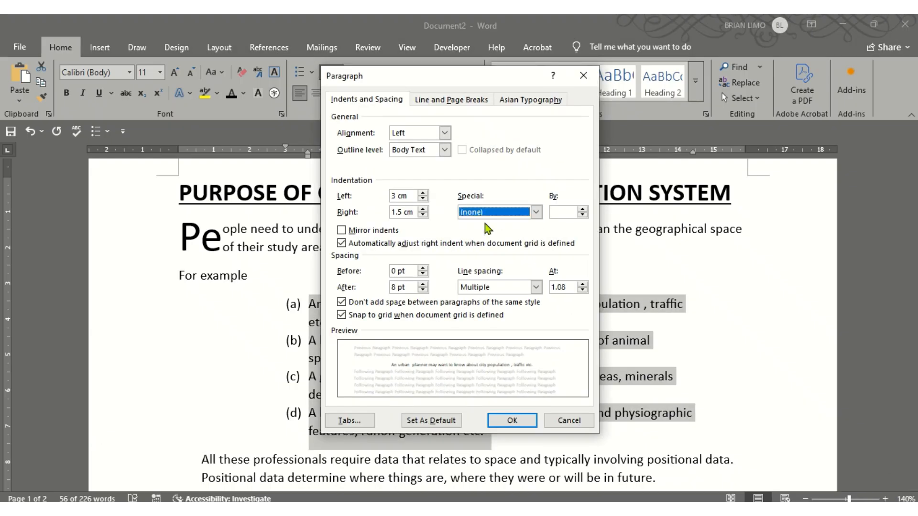
left_click(512, 421)
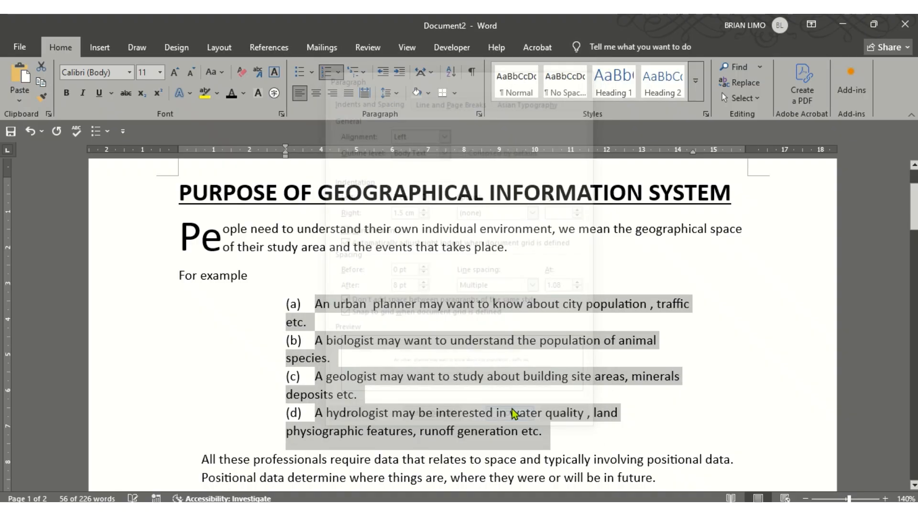
left_click(520, 355)
scroll(512, 355, "down", 6)
scroll(494, 354, "down", 8)
scroll(493, 358, "up", 5)
scroll(494, 358, "up", 5)
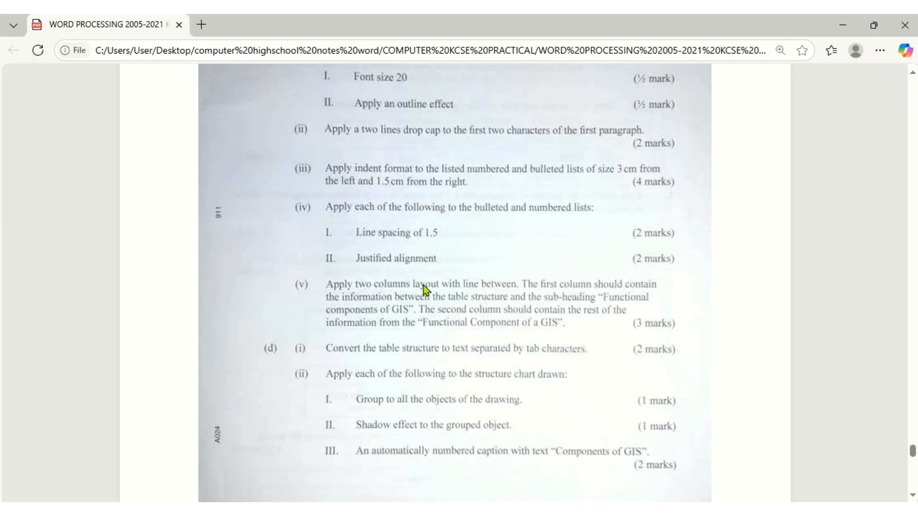
Set 1.5 line spacing on the selected location bullet list
key("alt+Tab")
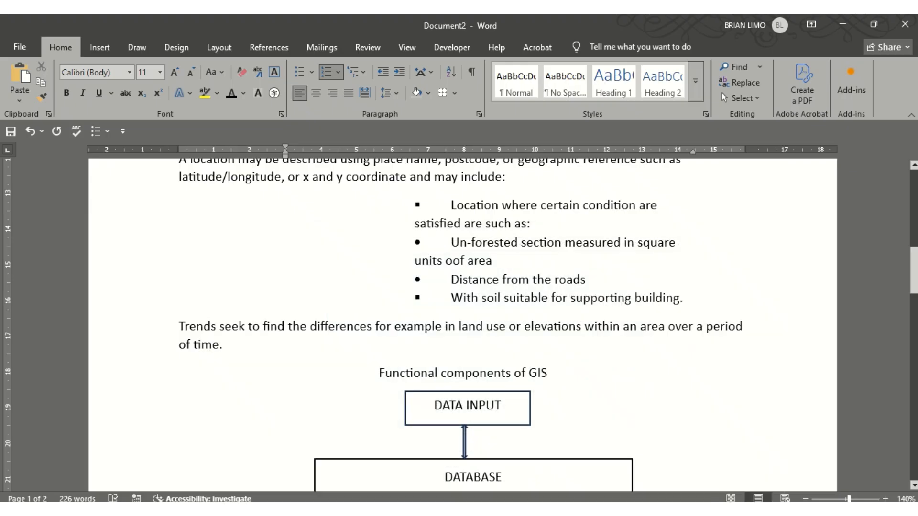
scroll(467, 434, "up", 3)
left_click_drag(416, 386, 688, 478)
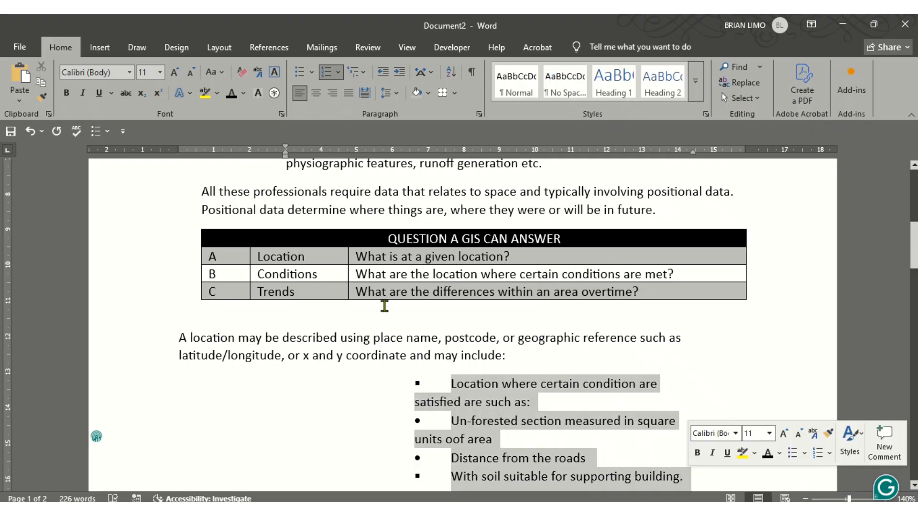
left_click(402, 92)
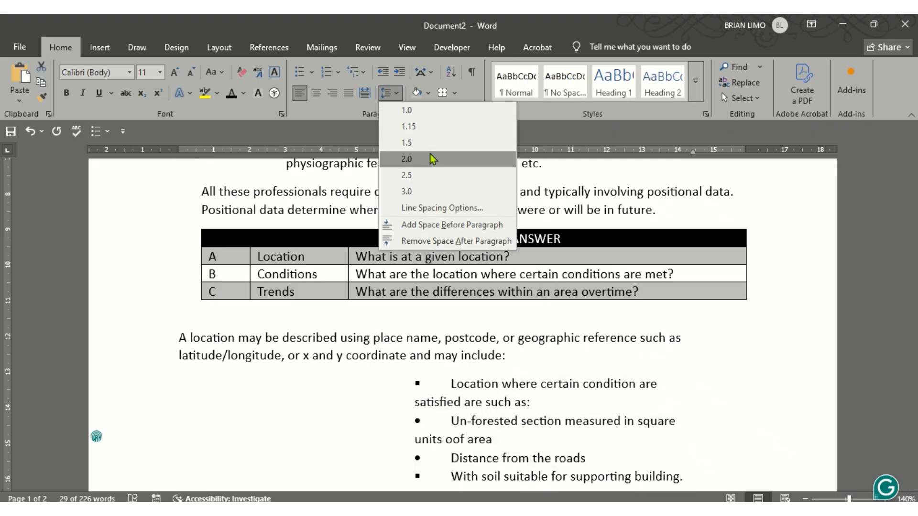
left_click(420, 143)
scroll(455, 296, "down", 3)
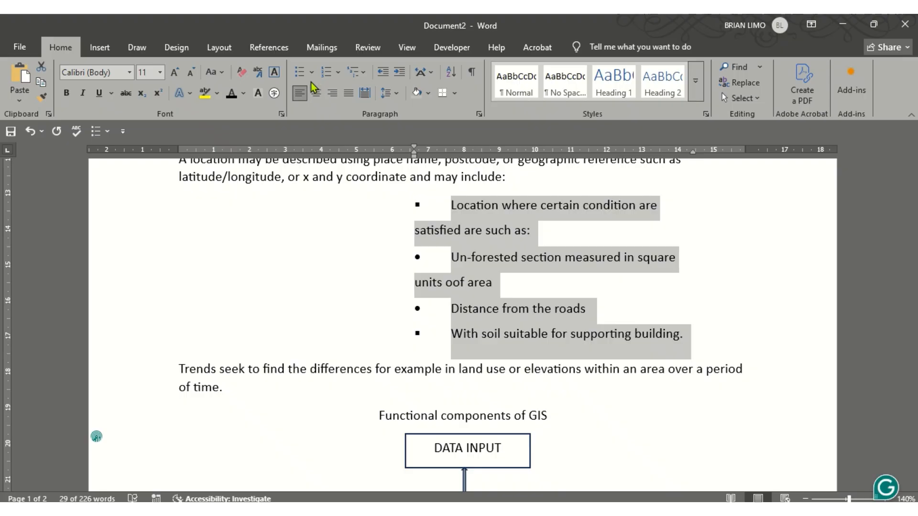
Justify the bullet list text, briefly trying left alignment before settling on Justify
left_click(347, 95)
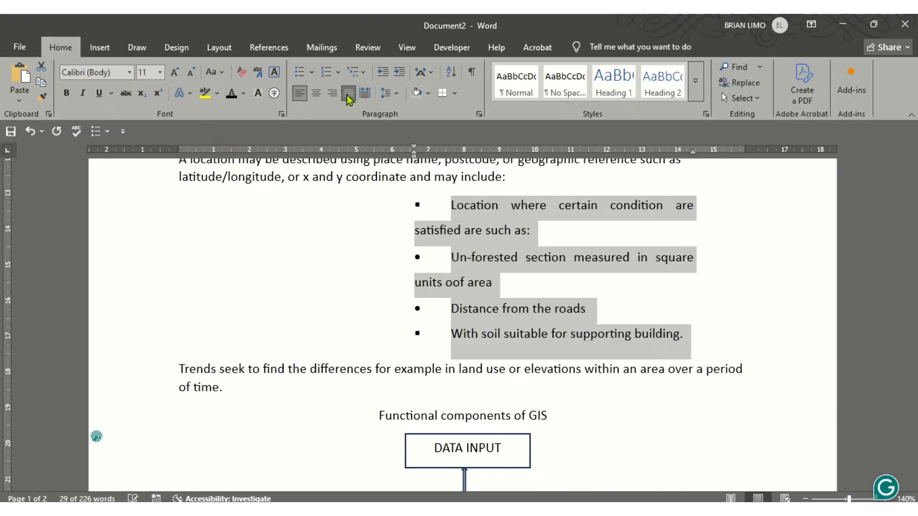
left_click(348, 95)
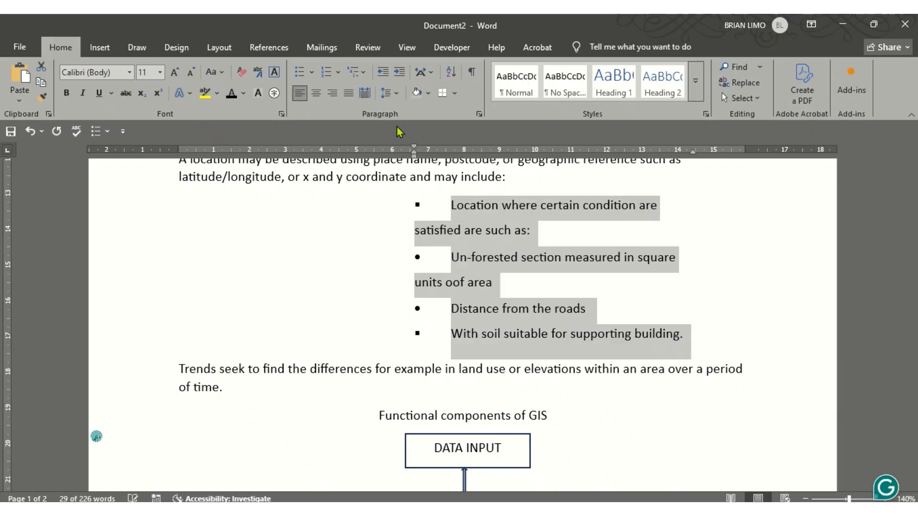
left_click(352, 95)
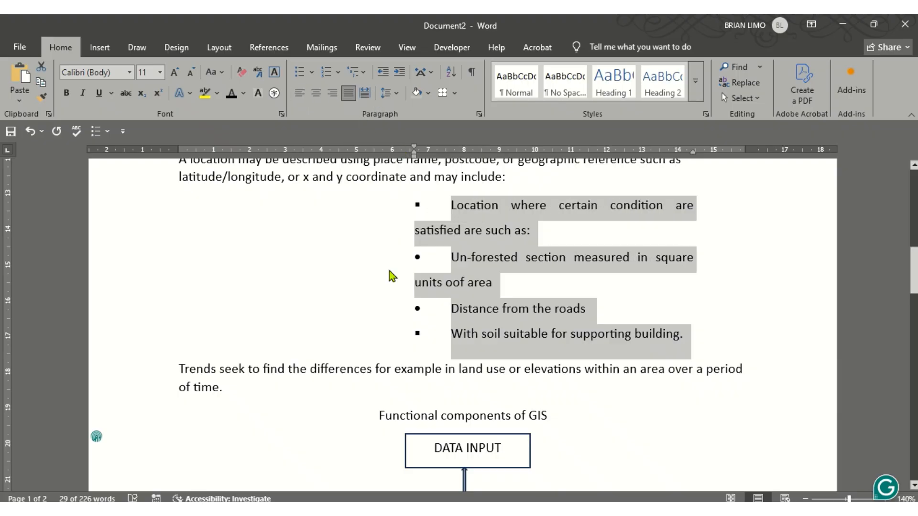
left_click(402, 303)
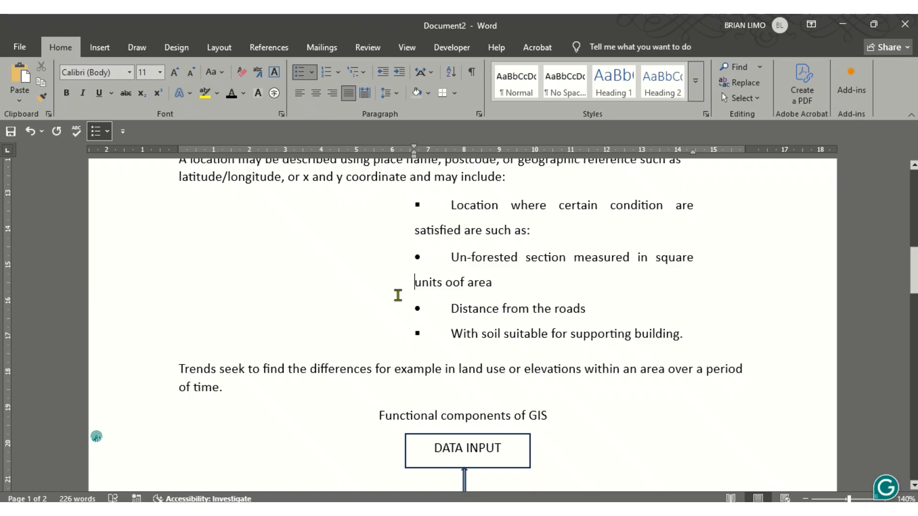
scroll(395, 289, "down", 1)
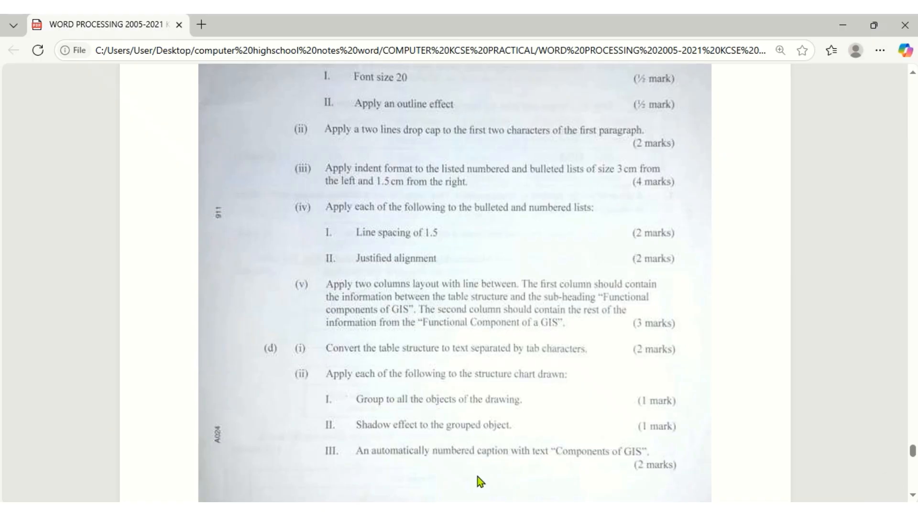
scroll(419, 272, "down", 3)
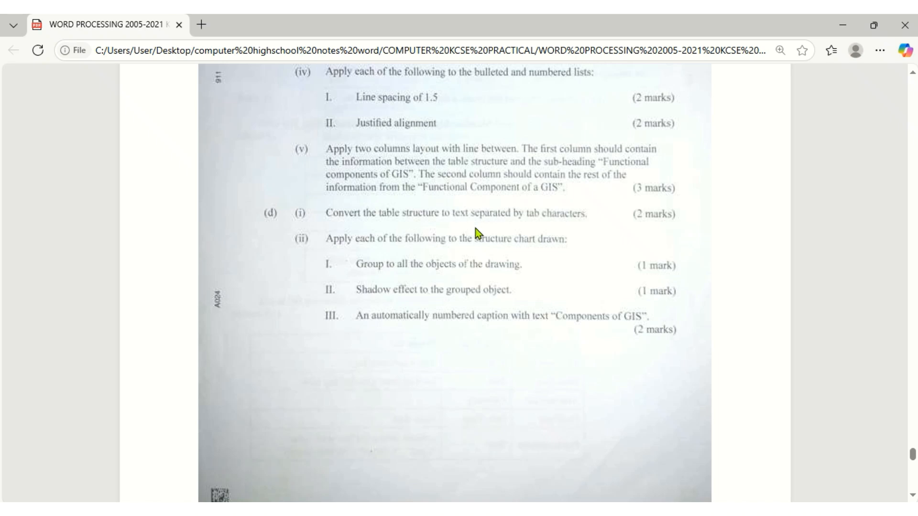
scroll(473, 228, "up", 15)
scroll(473, 227, "up", 3)
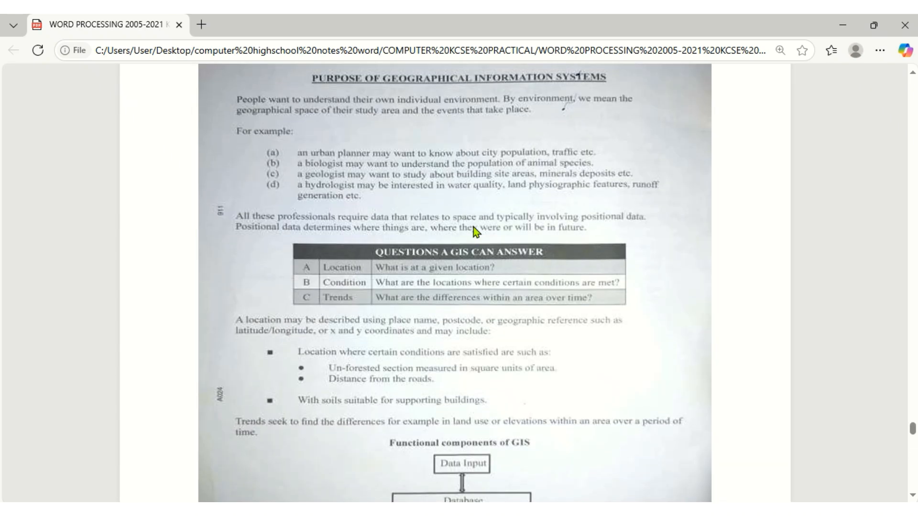
scroll(473, 226, "down", 15)
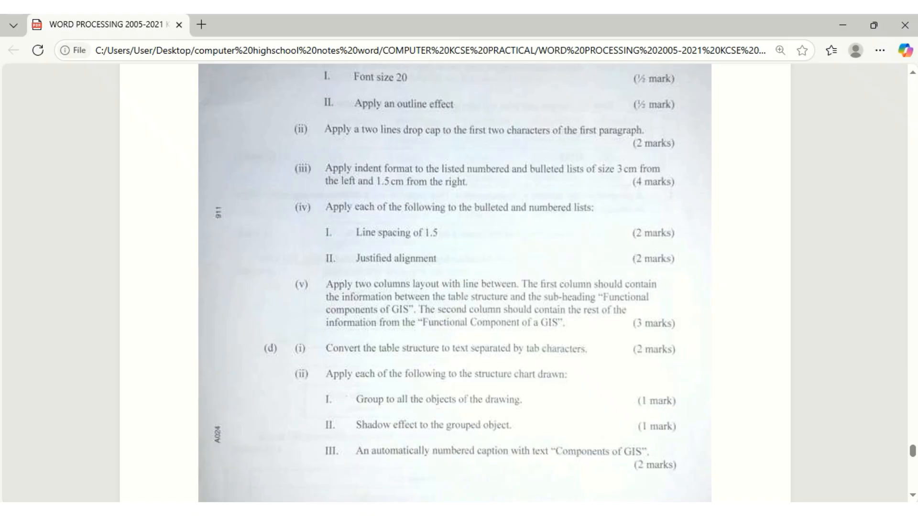
Scroll through the typed GIS passage in the Word document to review it
key("alt+Tab")
scroll(460, 454, "up", 10)
scroll(460, 455, "up", 1)
scroll(460, 455, "down", 3)
scroll(460, 456, "up", 3)
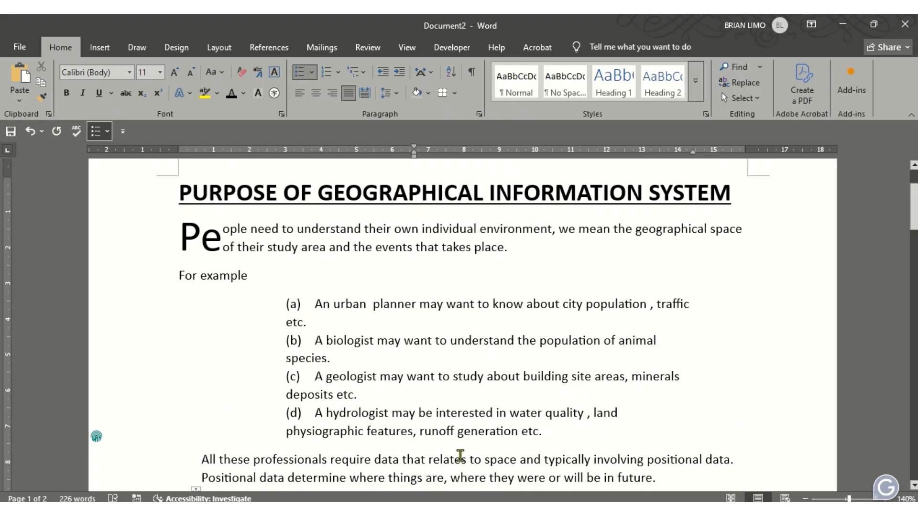
scroll(460, 455, "down", 3)
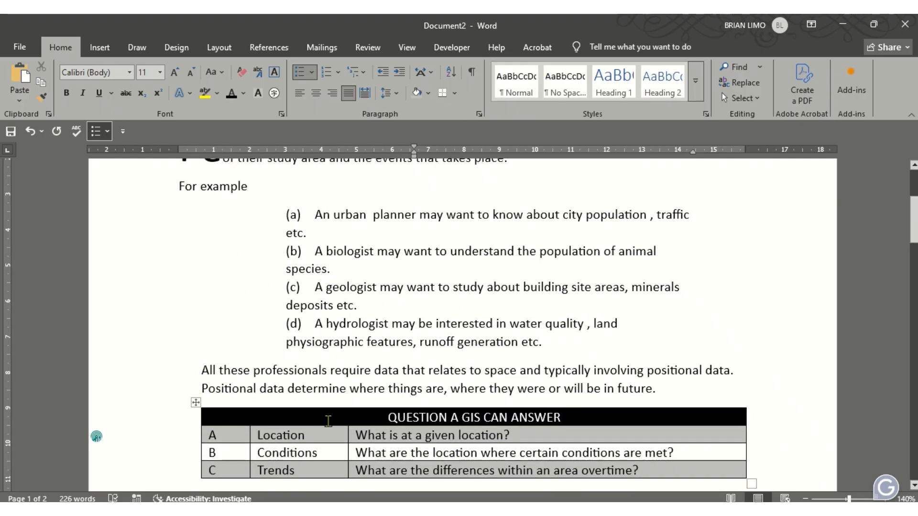
scroll(328, 421, "down", 6)
scroll(328, 420, "up", 6)
scroll(328, 421, "up", 3)
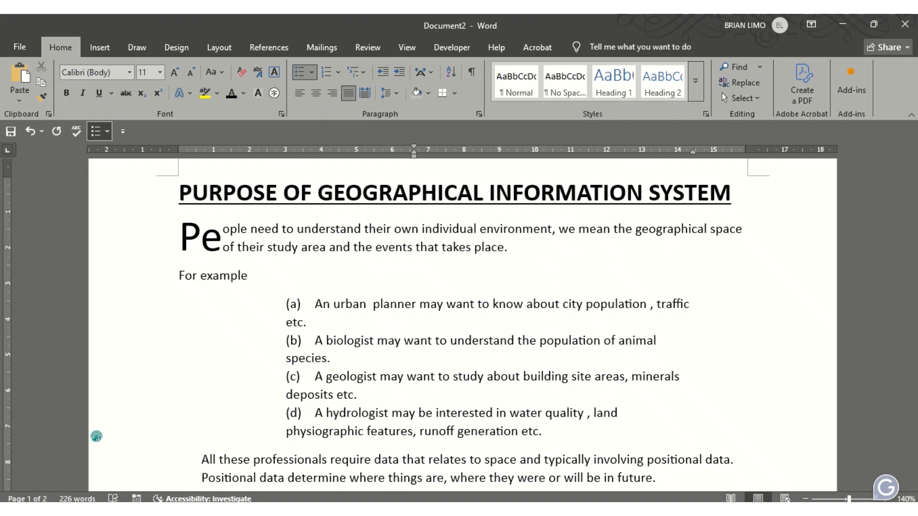
Bring the exam PDF's original GIS passage page, with its questions table and diagram, into view
left_click(480, 511)
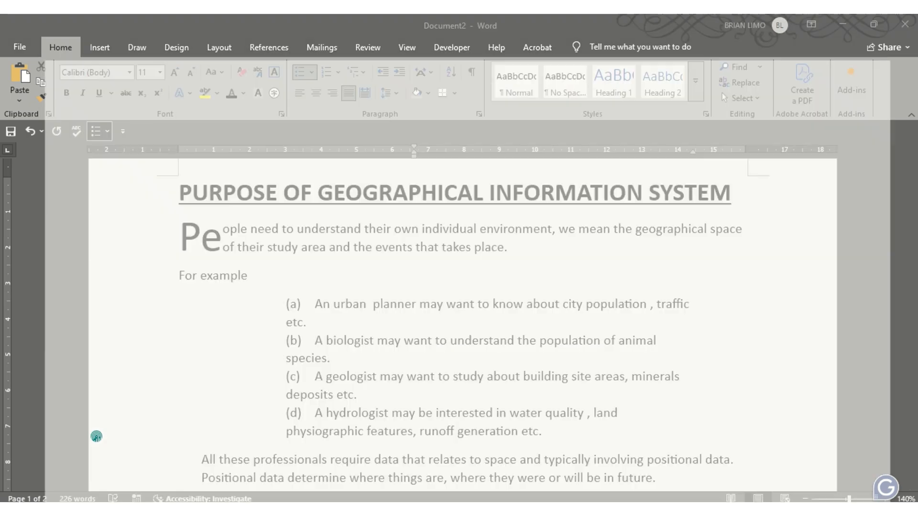
scroll(439, 410, "up", 8)
scroll(439, 410, "up", 8)
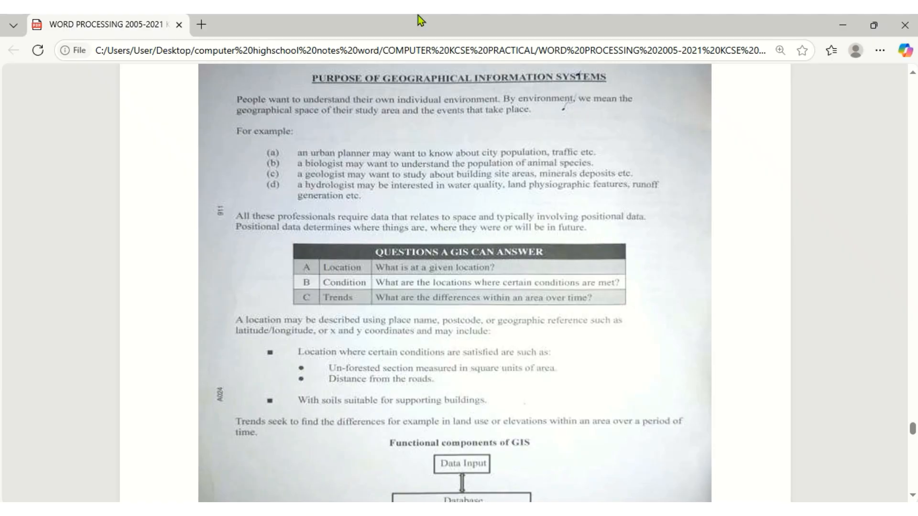
Undo the column change that broke the location paragraph and its bullet list
mouse_move(418, 16)
left_click(366, 44)
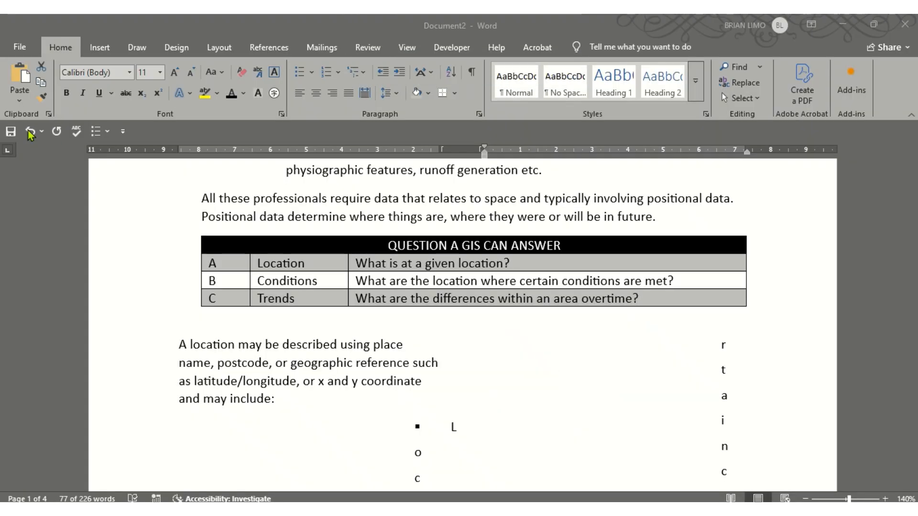
left_click(28, 130)
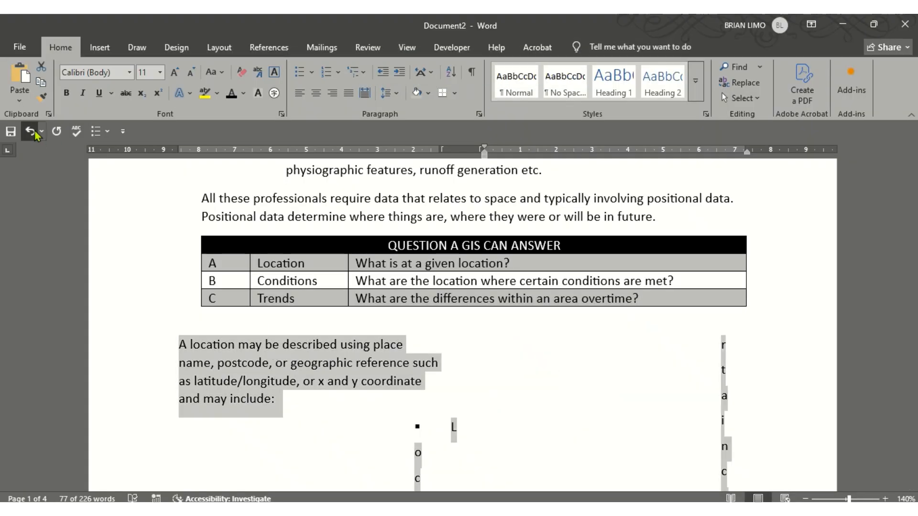
left_click(30, 132)
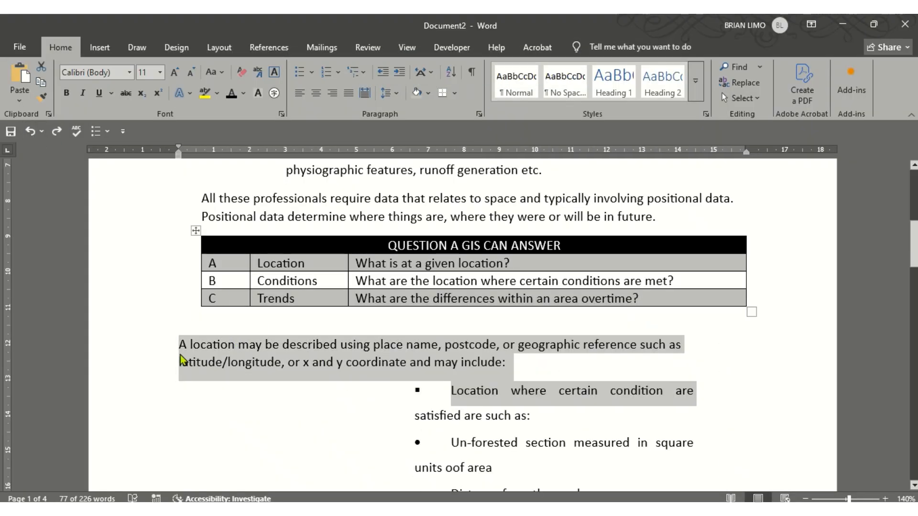
Select the passage from the 'A location...' paragraph down through the diagram
left_click_drag(151, 337, 438, 499)
scroll(439, 482, "up", 10)
left_click(196, 450)
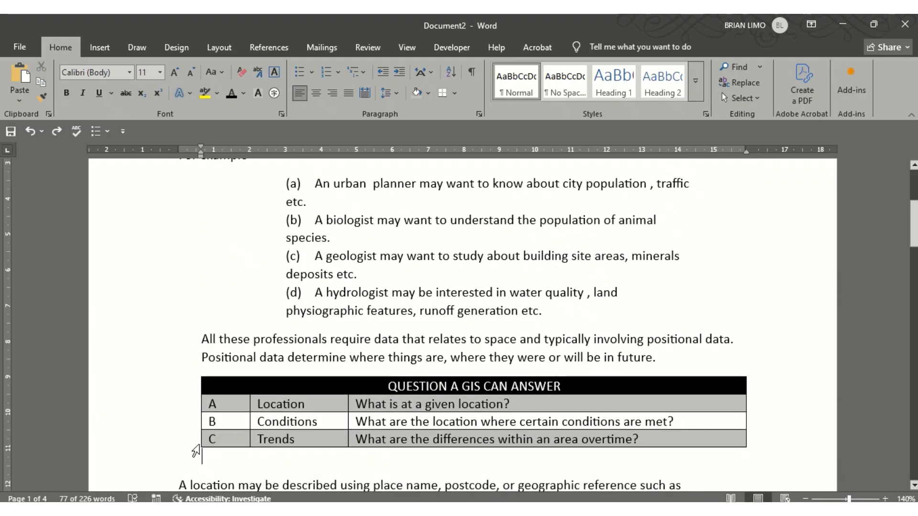
scroll(191, 438, "down", 4)
left_click_drag(181, 306, 531, 330)
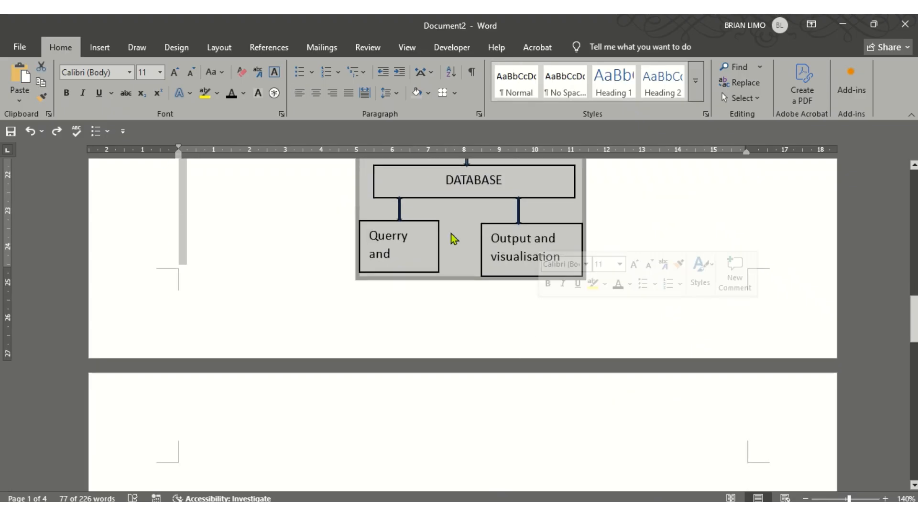
Open the Columns dialog through Layout > Columns > More Columns for the selected passage
left_click(395, 93)
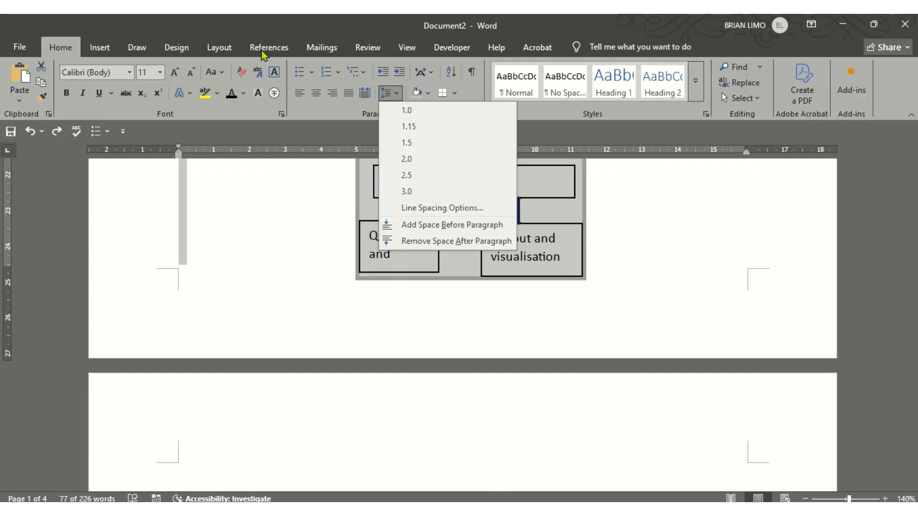
left_click(239, 51)
left_click(225, 49)
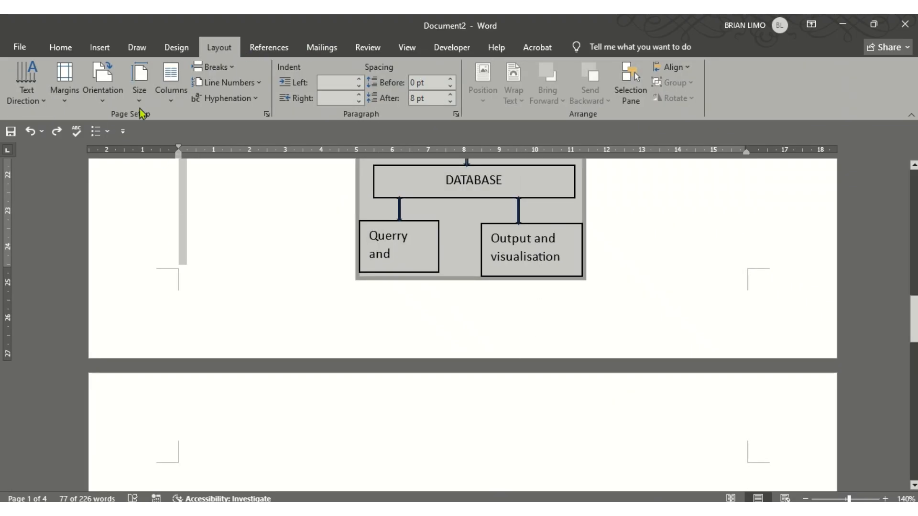
left_click(170, 99)
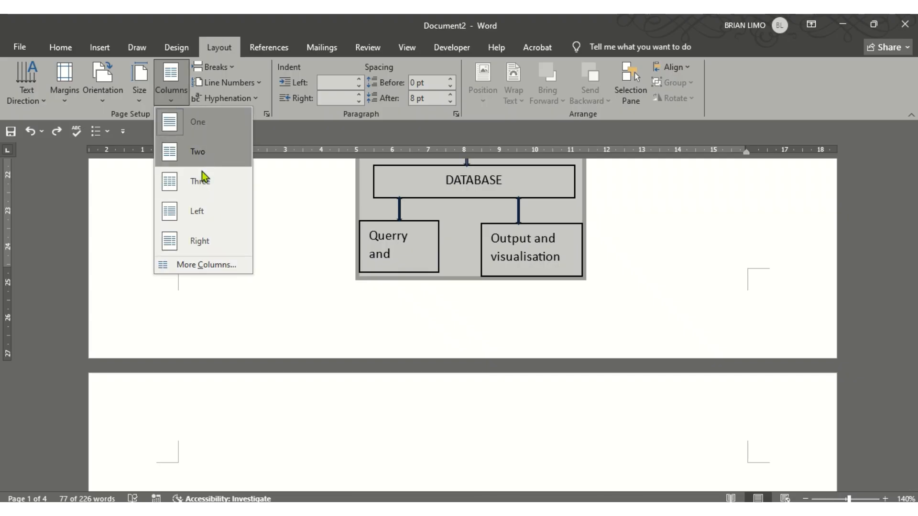
left_click(189, 271)
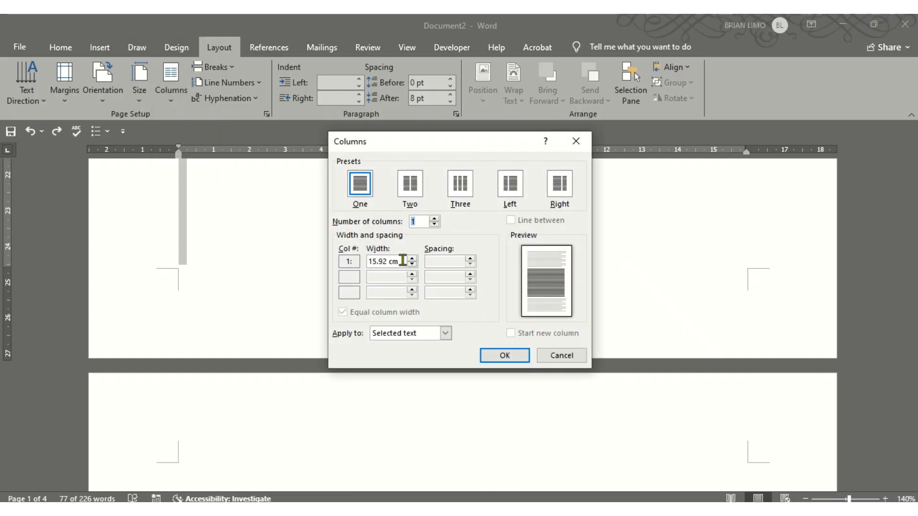
Apply a Two-column layout with 0.5 cm spacing and a line between to the selected passage
left_click_drag(403, 260, 359, 256)
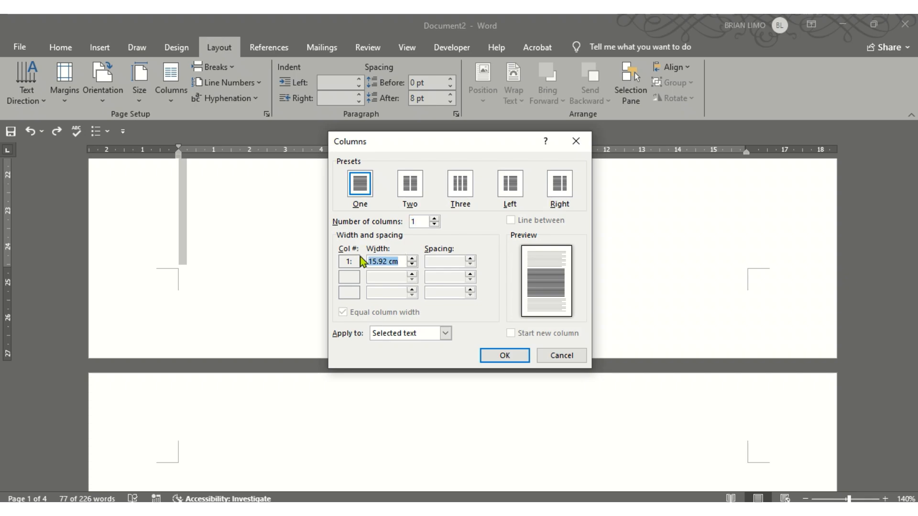
left_click(410, 189)
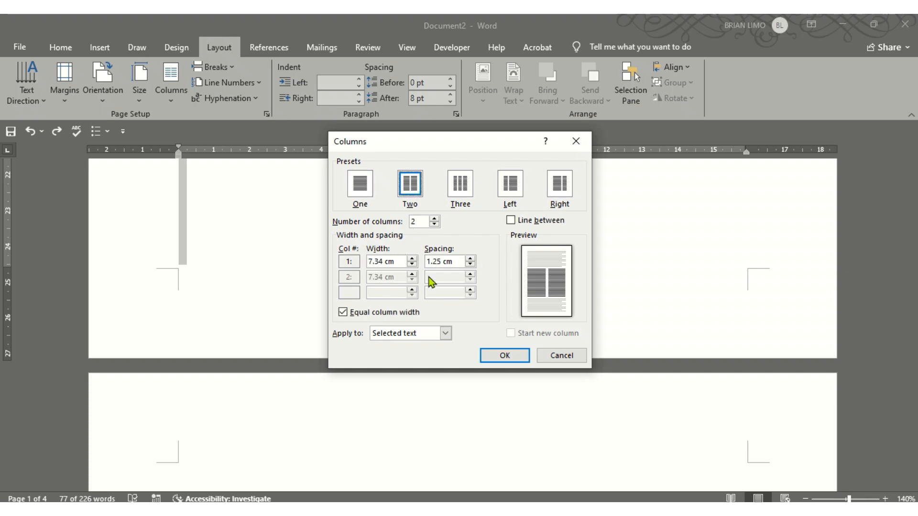
left_click_drag(459, 261, 432, 259)
type("0")
key("BackSpace")
key("BackSpace")
key("BackSpace")
type("0.5")
left_click(400, 261)
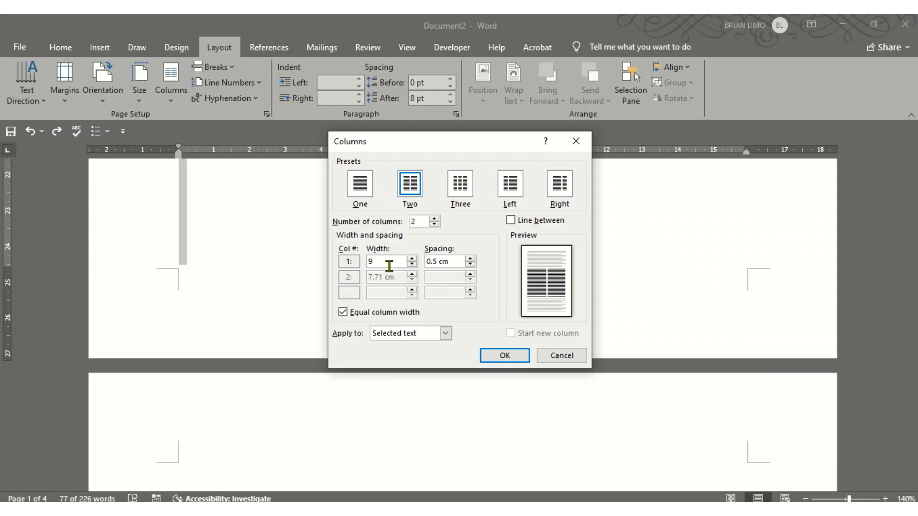
left_click(511, 220)
left_click(505, 356)
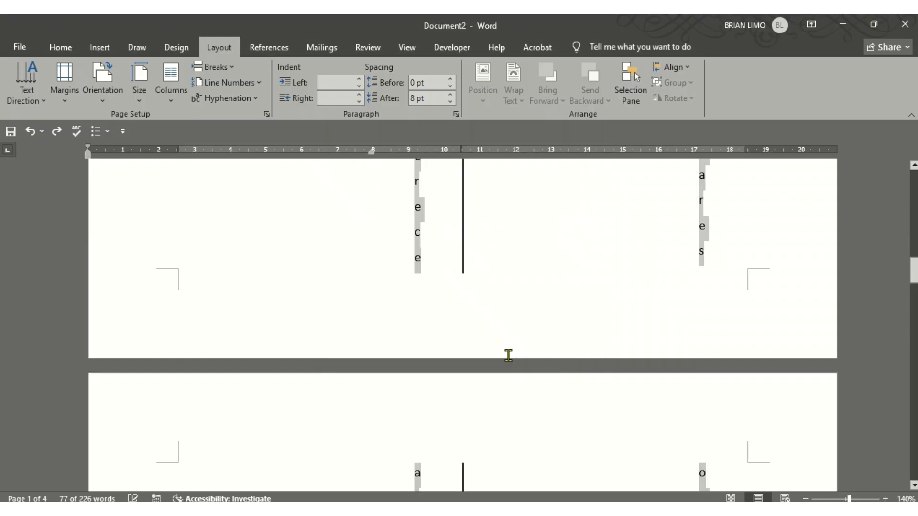
Look over the two-column result, then show the exam PDF's task (d) on table conversion
scroll(500, 356, "up", 10)
scroll(499, 357, "down", 10)
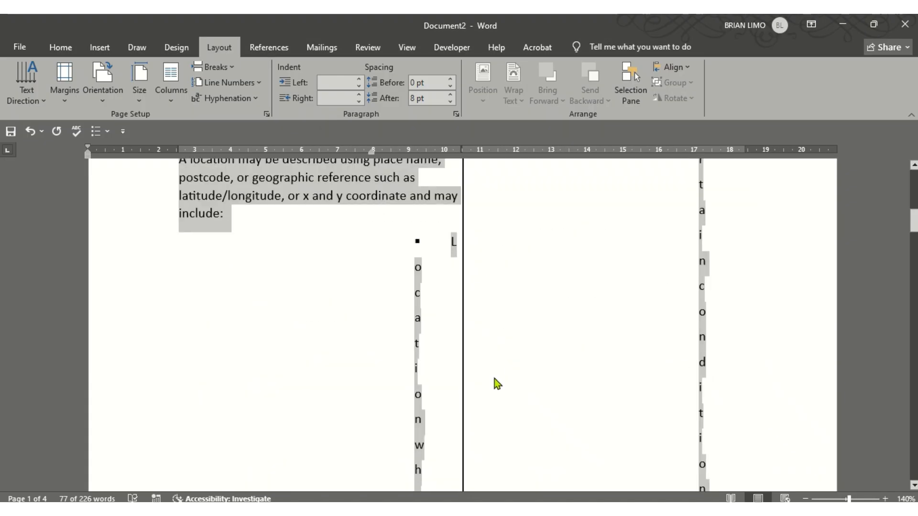
left_click(438, 503)
scroll(423, 341, "down", 10)
scroll(423, 342, "up", 4)
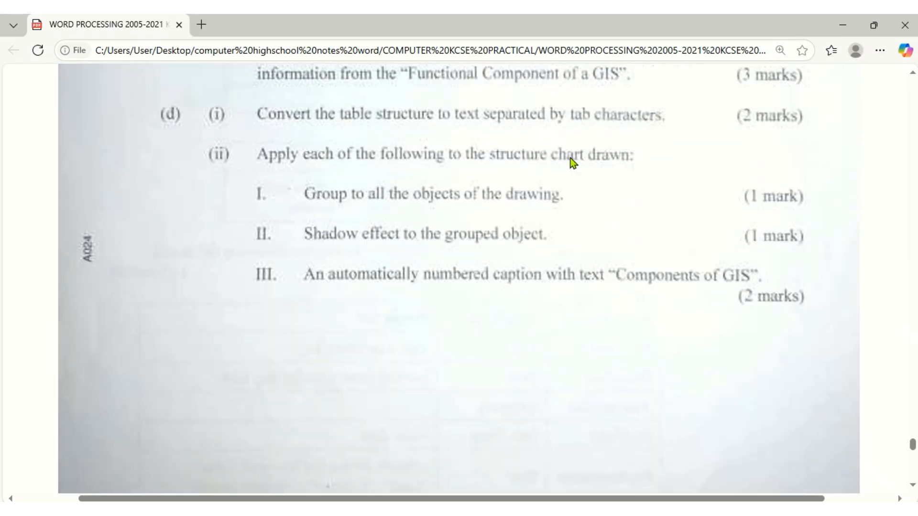
Return to Word and select the three-row QUESTION A GIS CAN ANSWER table
left_click(439, 504)
scroll(441, 371, "up", 10)
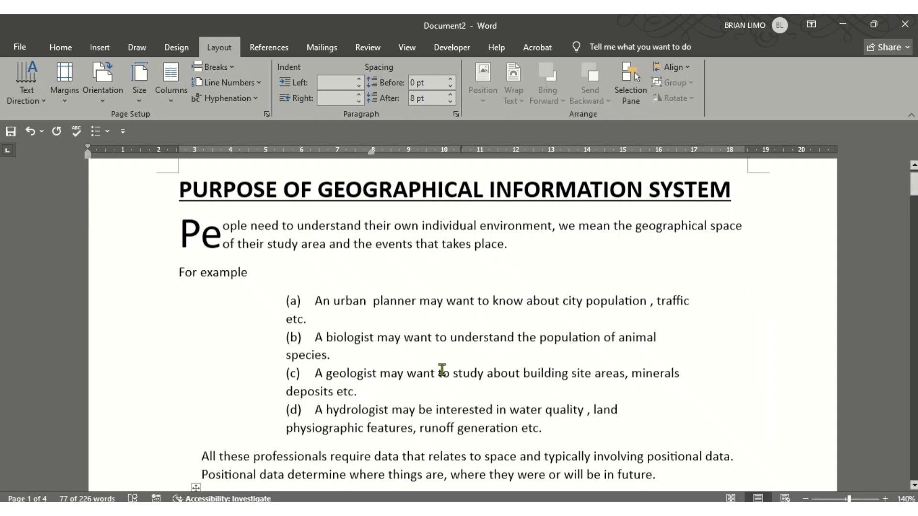
scroll(441, 368, "down", 3)
scroll(439, 362, "down", 4)
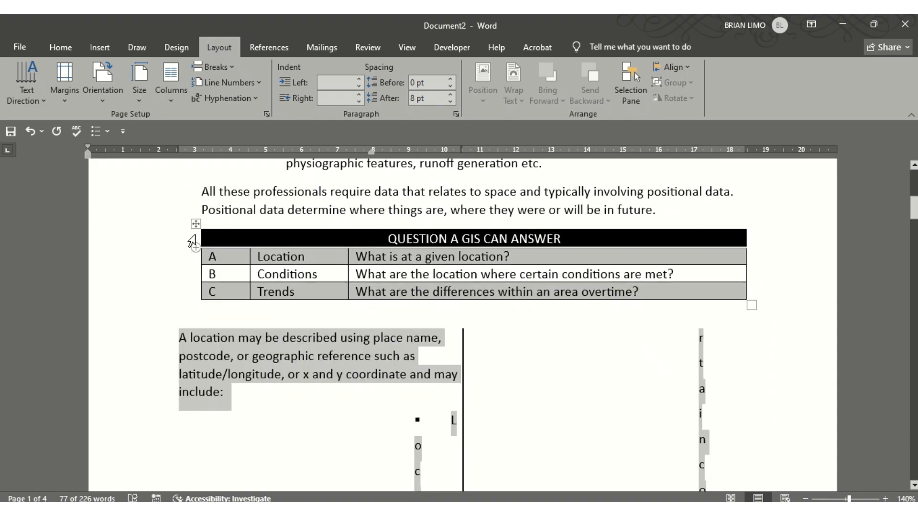
left_click_drag(194, 227, 266, 266)
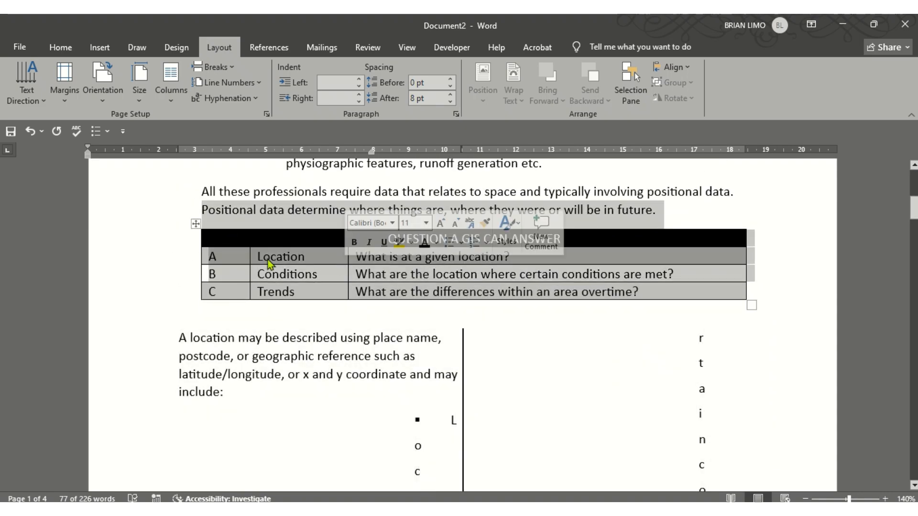
left_click(197, 225)
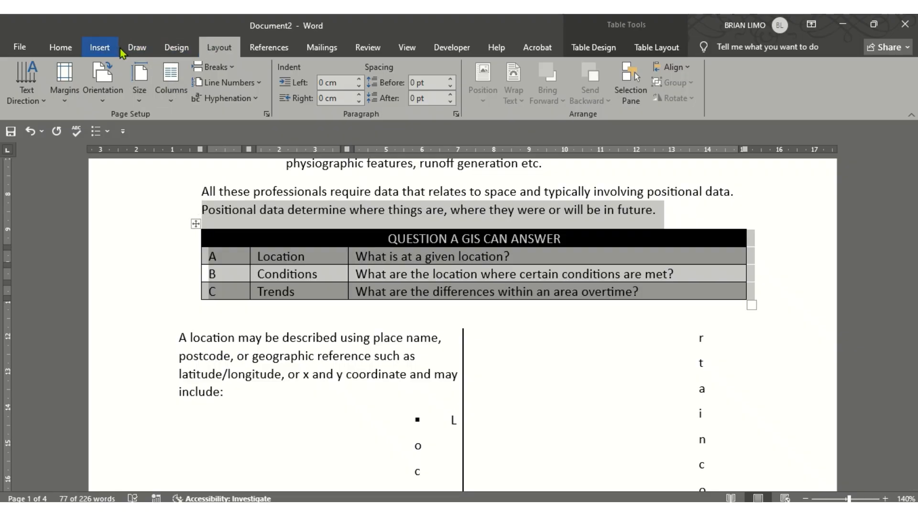
Open Convert Text to Table, cancel it without changes, and reselect the GIS table
left_click(99, 47)
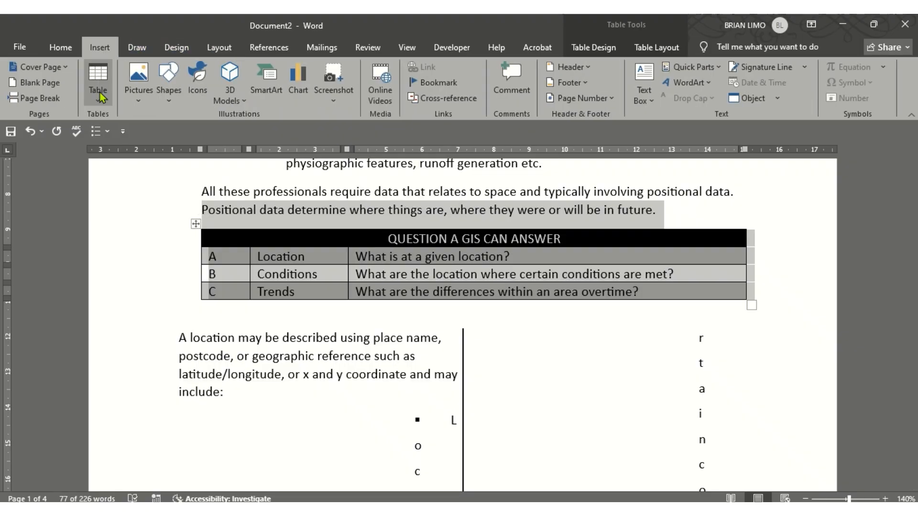
left_click(100, 95)
left_click(133, 277)
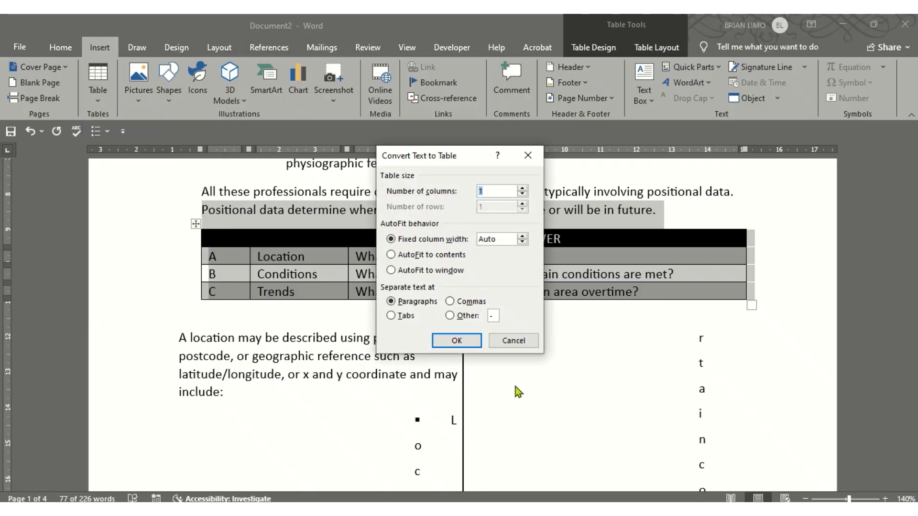
left_click(507, 342)
left_click(435, 275)
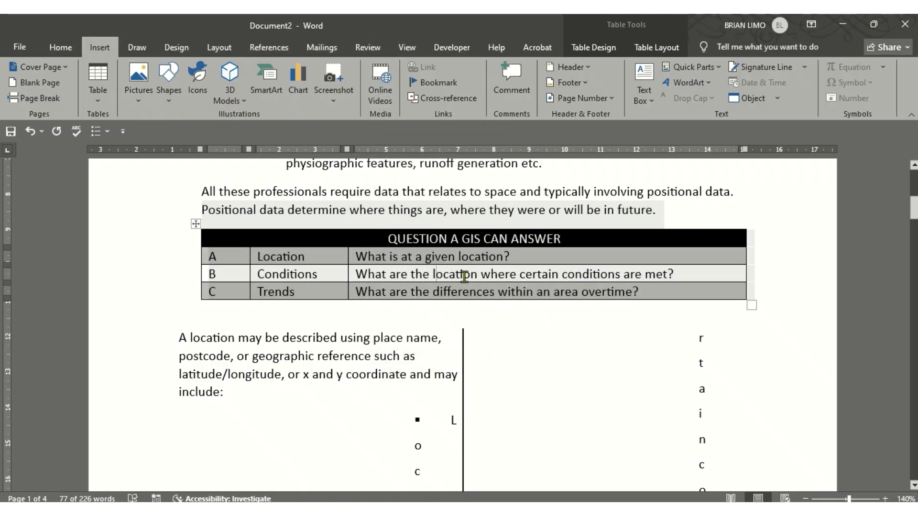
left_click(195, 224)
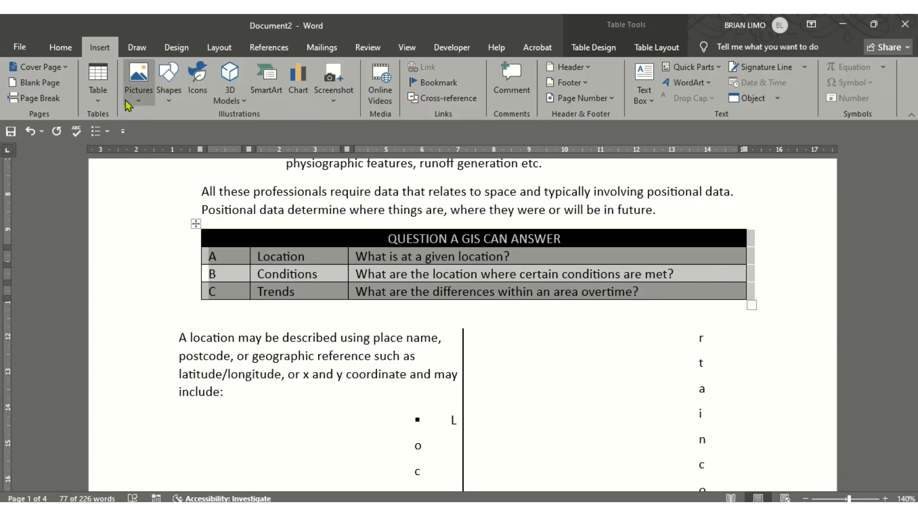
left_click(104, 95)
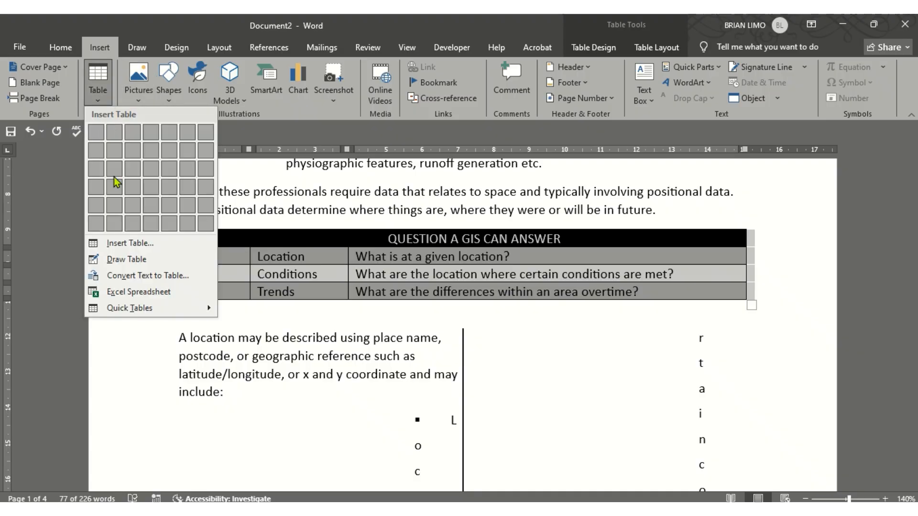
left_click(144, 276)
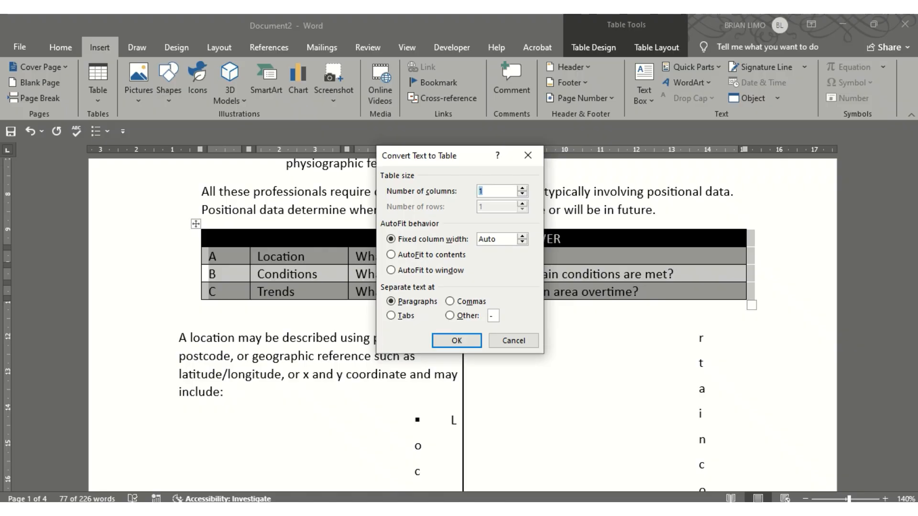
mouse_move(480, 511)
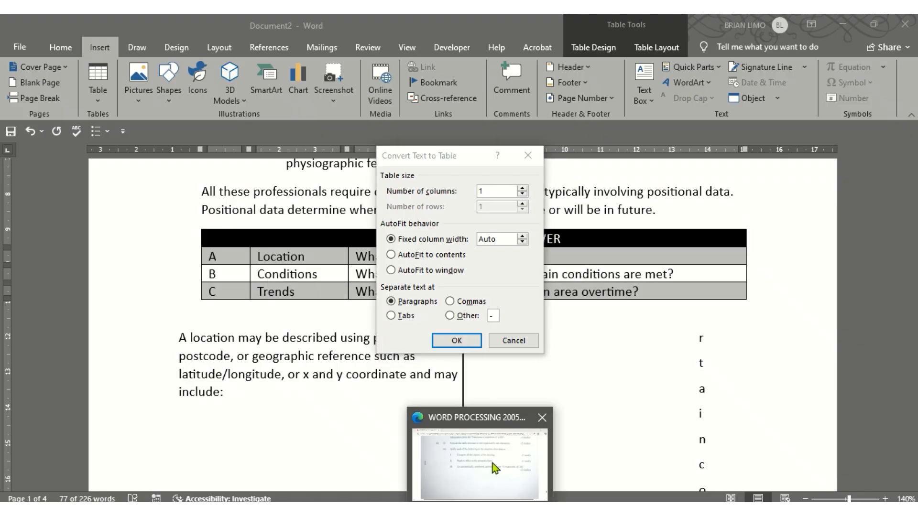
left_click(493, 466)
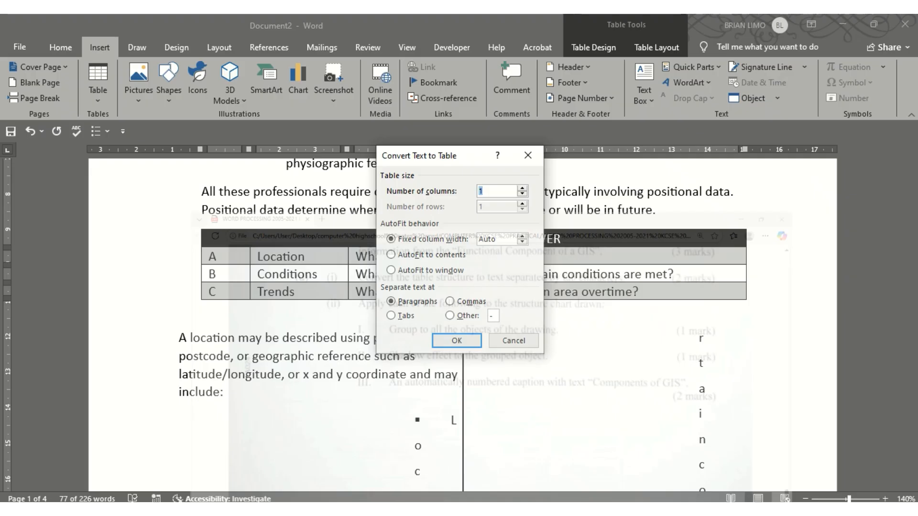
left_click(391, 316)
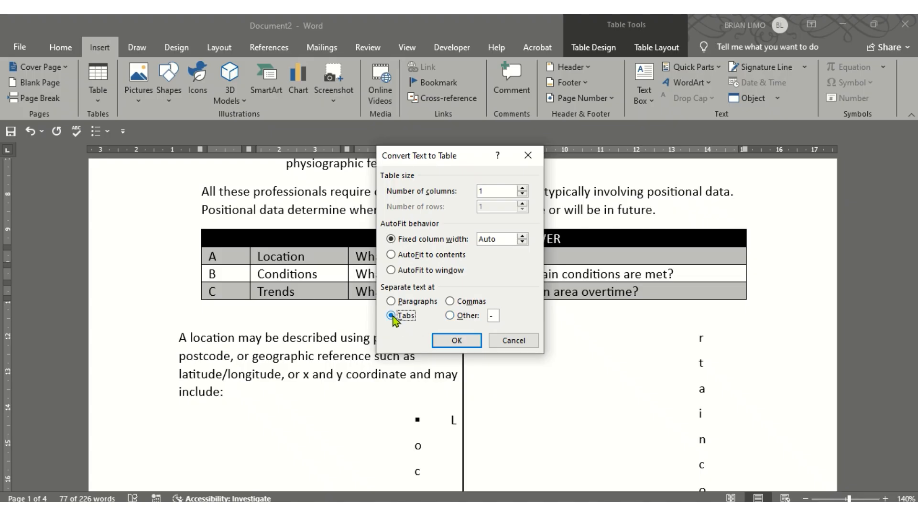
left_click(461, 343)
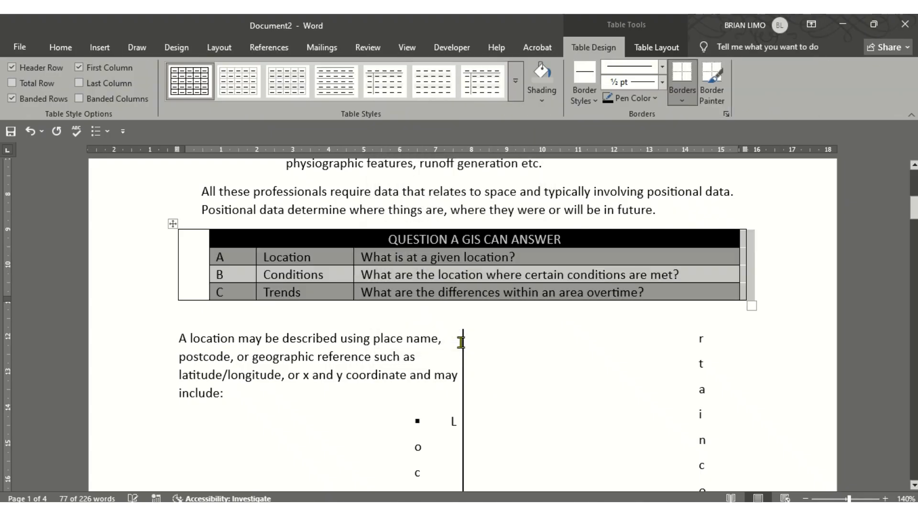
left_click(572, 342)
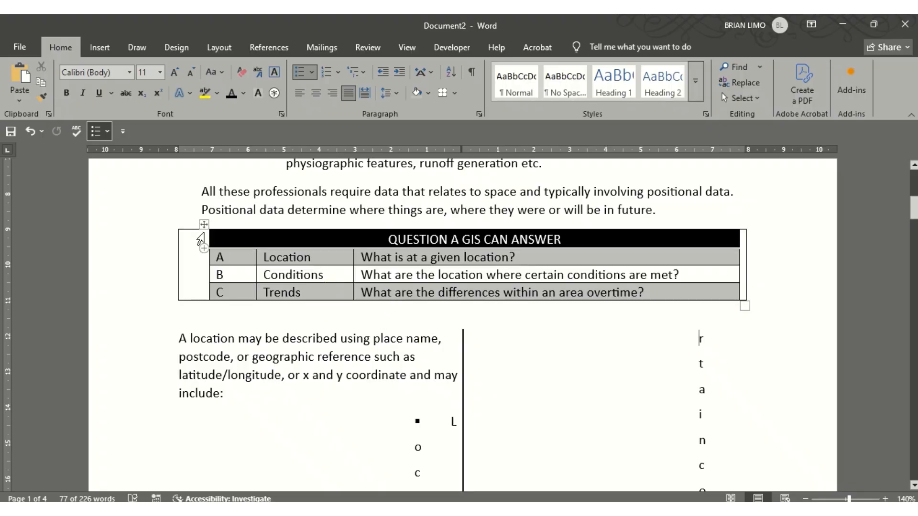
left_click(204, 224)
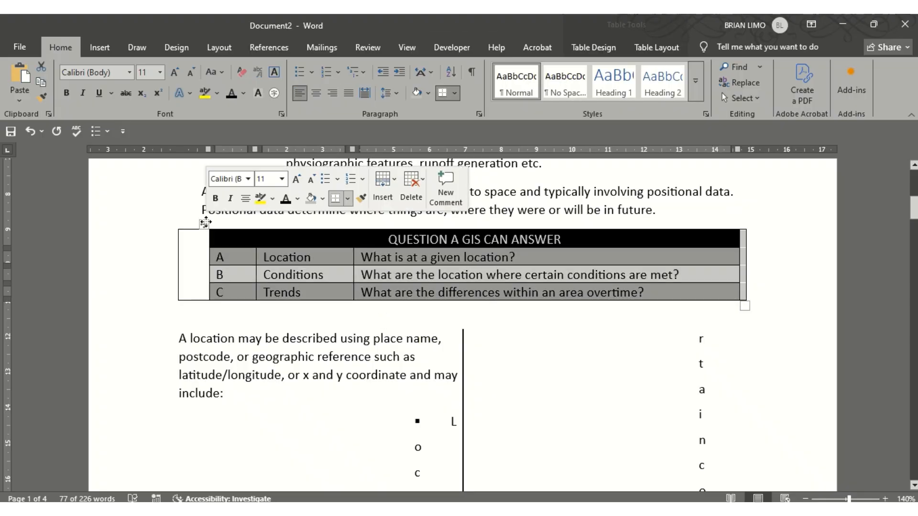
left_click(30, 131)
left_click(402, 334)
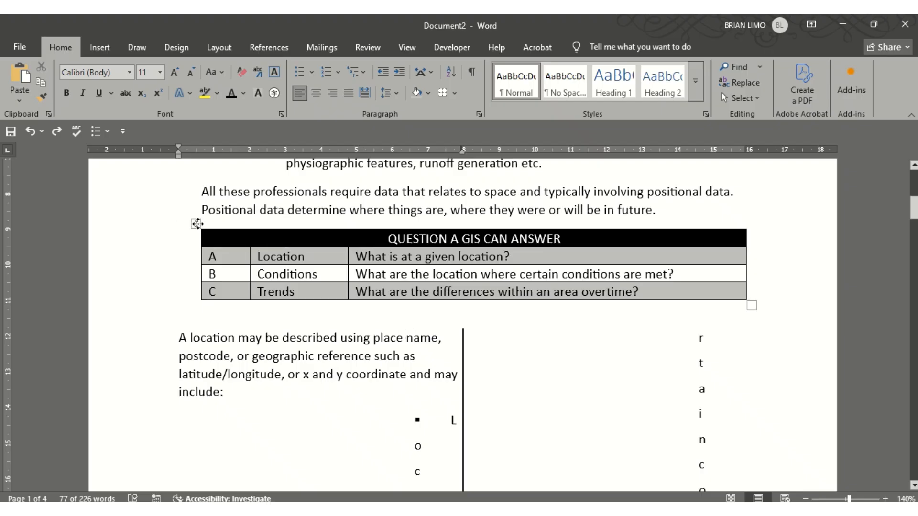
left_click(199, 224)
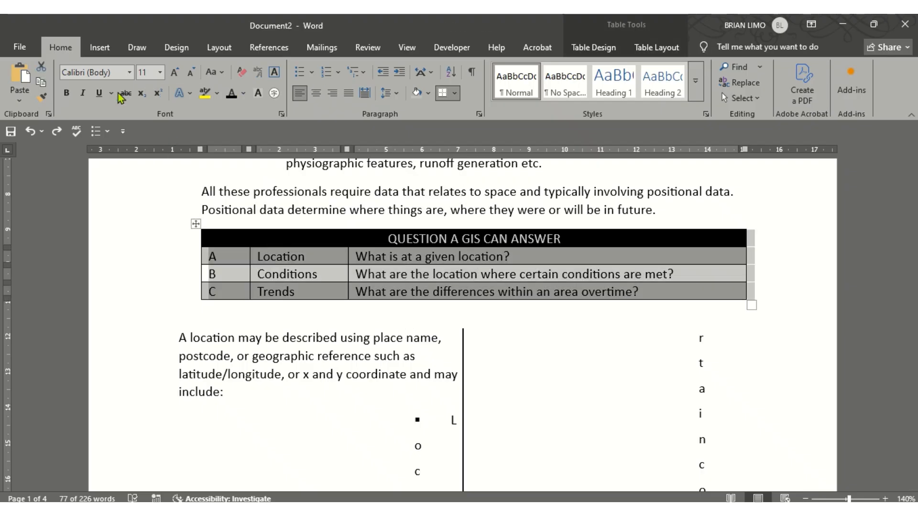
left_click(100, 47)
left_click(98, 84)
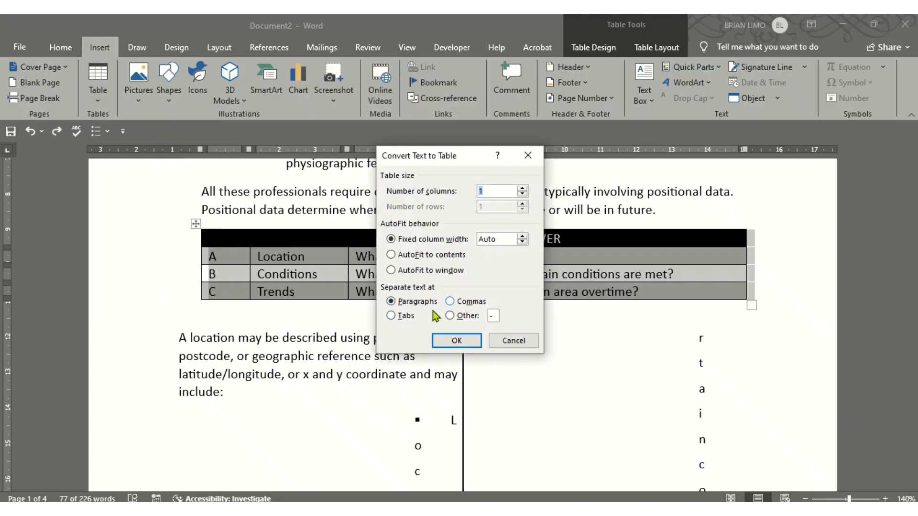
left_click(392, 317)
left_click(458, 339)
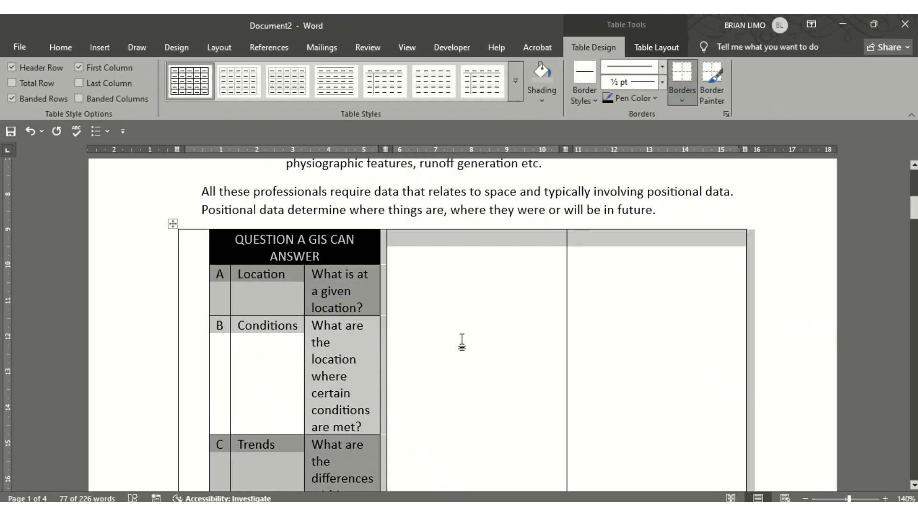
key("ctrl+z")
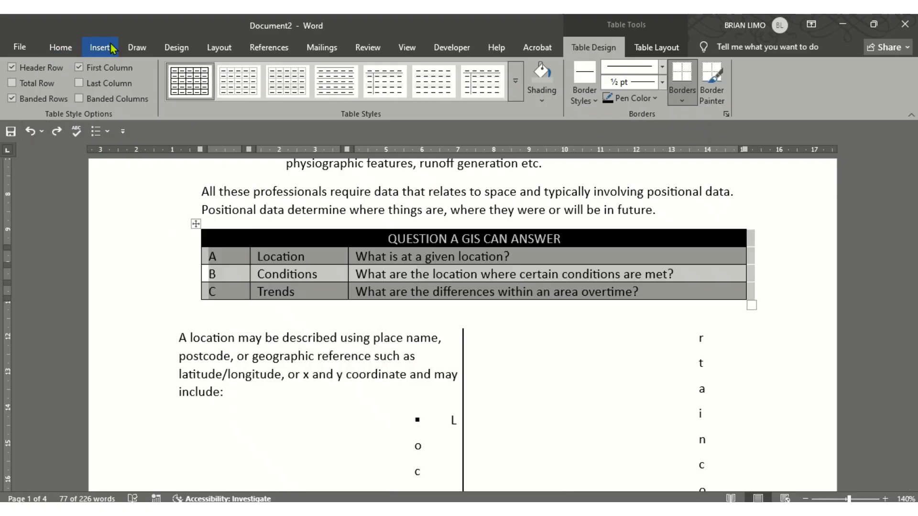
Convert the GIS table via Convert Text to Table, separating at Tabs with AutoFit to contents
left_click(100, 47)
left_click(97, 81)
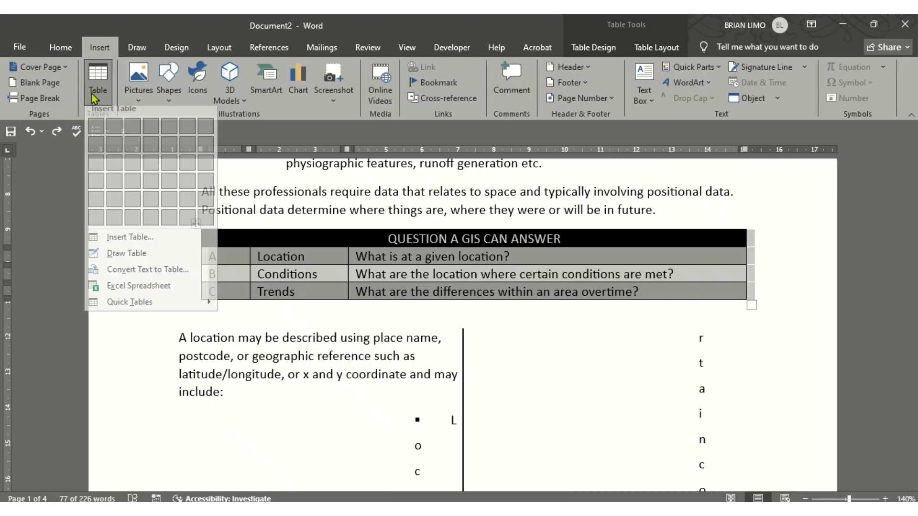
left_click(170, 281)
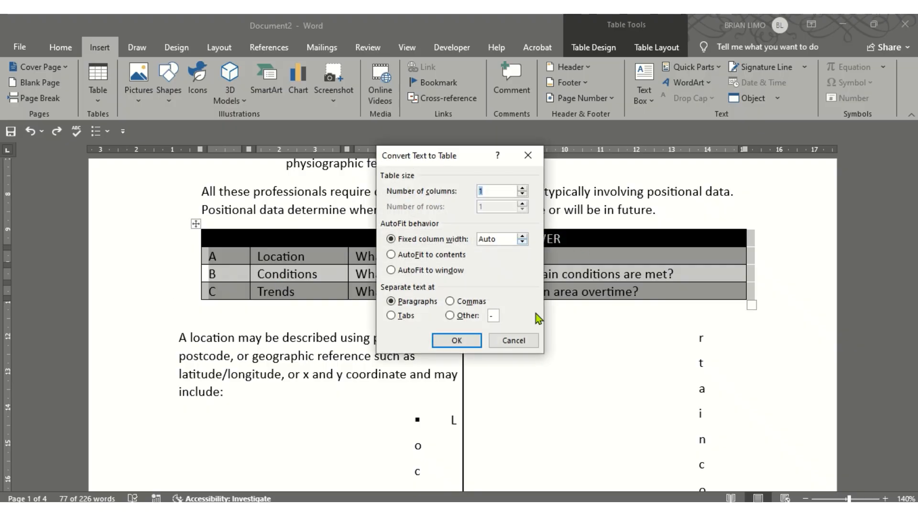
left_click(428, 256)
left_click(404, 316)
left_click(471, 339)
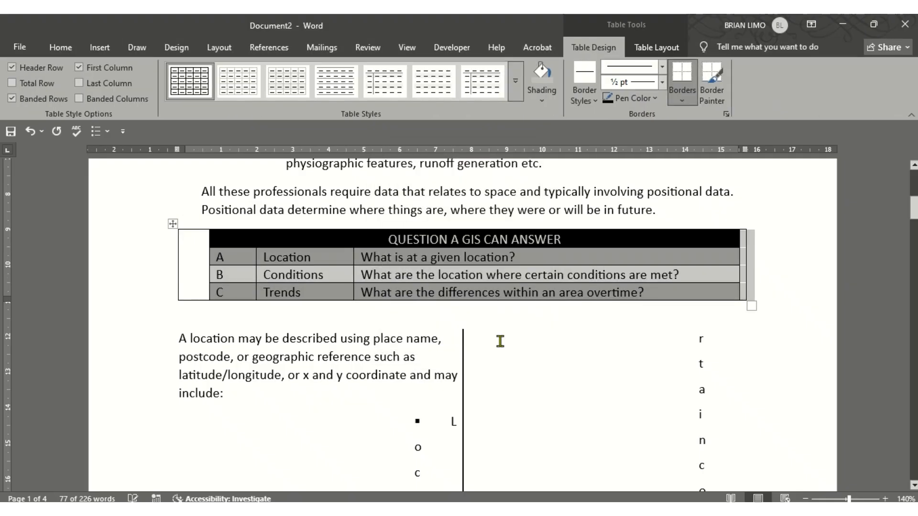
Inspect the vertically stacked letters in the result, then show the exam paper's task (d) in Edge
double_click(564, 351)
left_click(518, 379)
scroll(516, 379, "up", 1)
scroll(516, 379, "down", 3)
scroll(516, 379, "up", 2)
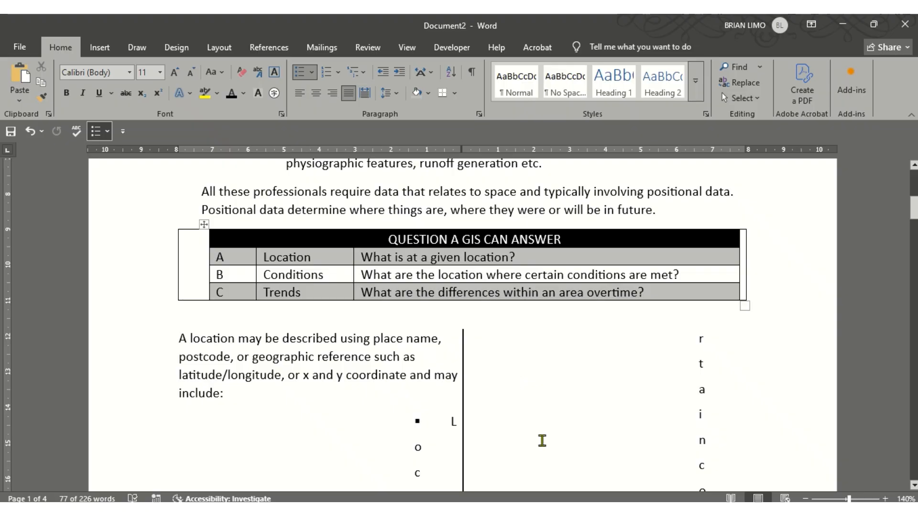
left_click(436, 510)
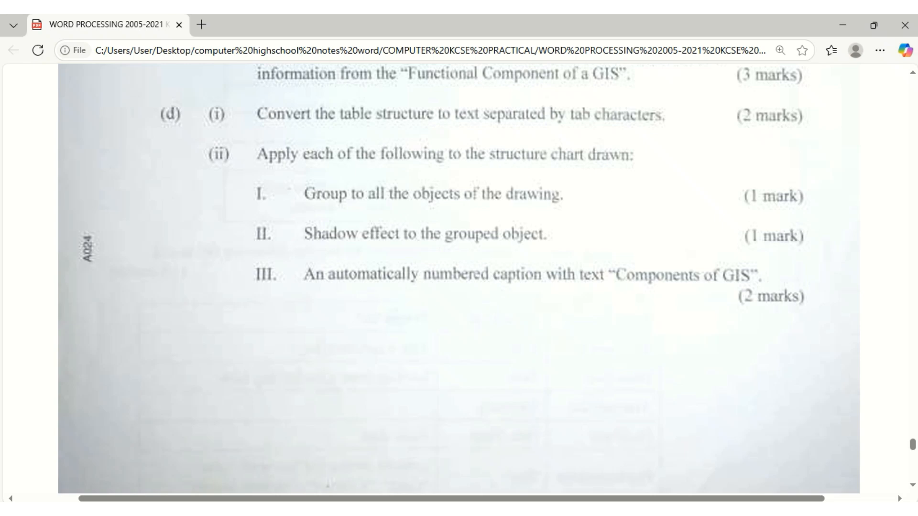
Drag the Functional components of GIS chart left so it sits fully on the page
key("alt+Tab")
scroll(451, 361, "down", 20)
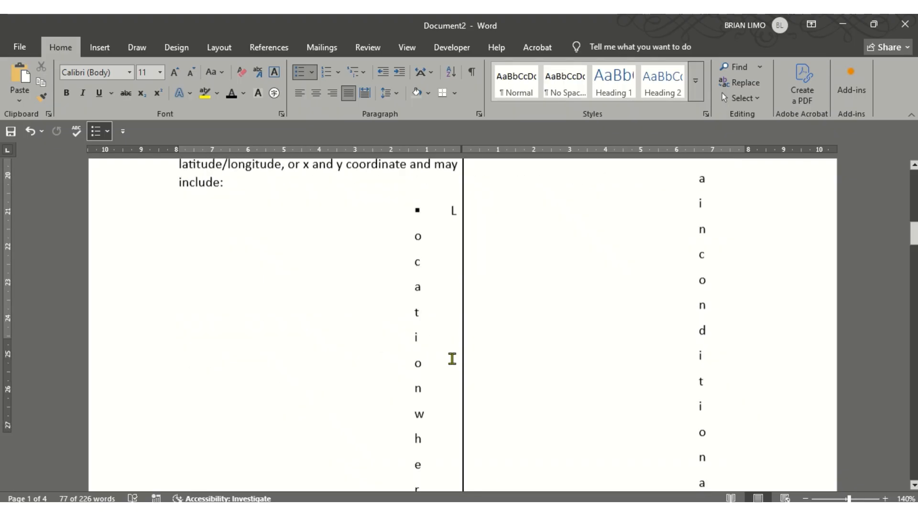
scroll(451, 361, "down", 15)
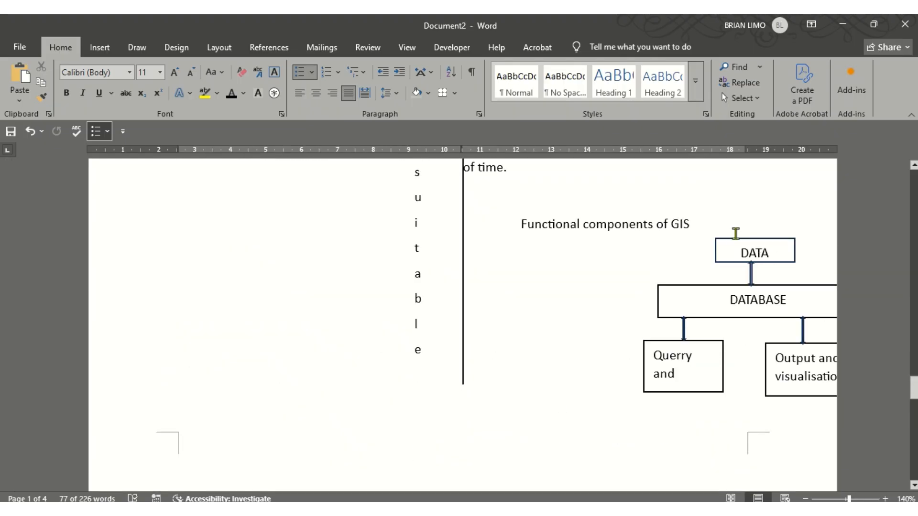
double_click(739, 253)
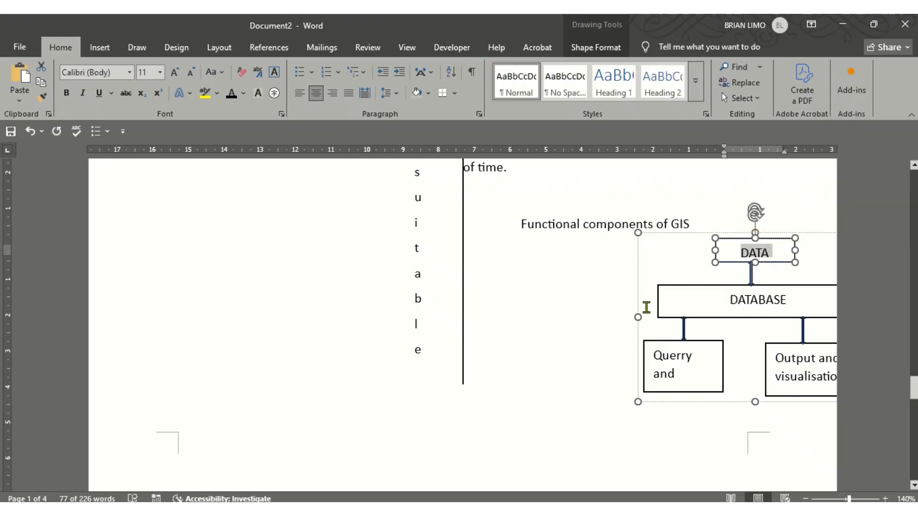
left_click_drag(639, 329, 511, 332)
Try multi-selecting the chart's DATA, DATABASE, Querry and, Output boxes and arrows, then select the whole chart
left_click(652, 259)
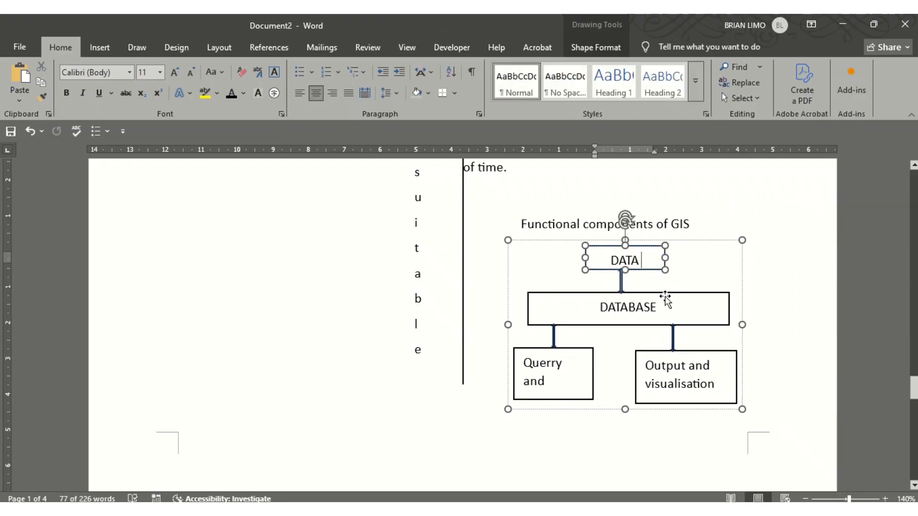
left_click(726, 325, "shift")
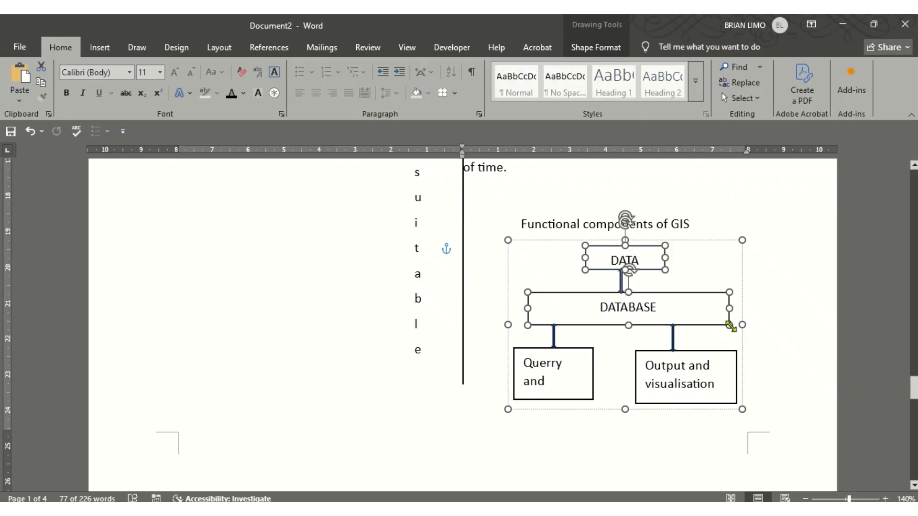
left_click(677, 363, "shift")
left_click(566, 359)
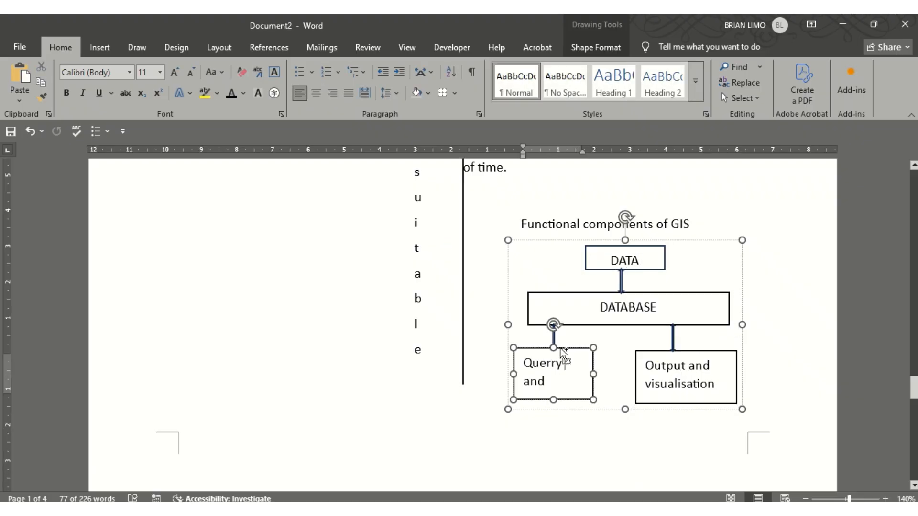
left_click(554, 339, "shift")
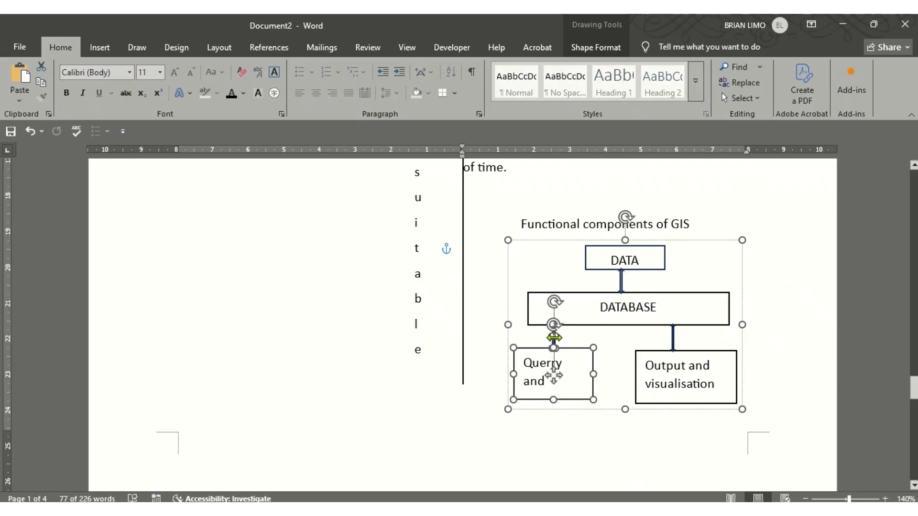
left_click(674, 335, "shift")
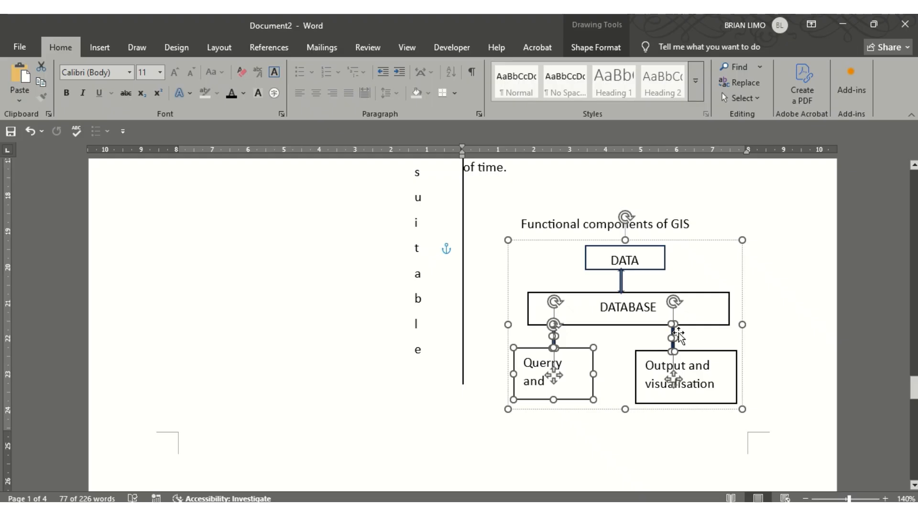
left_click(636, 378, "shift")
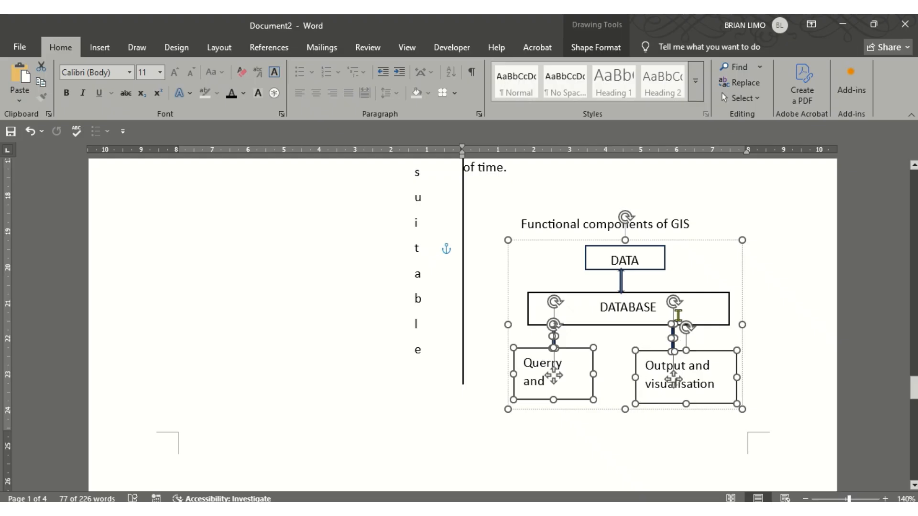
left_click(728, 305, "shift")
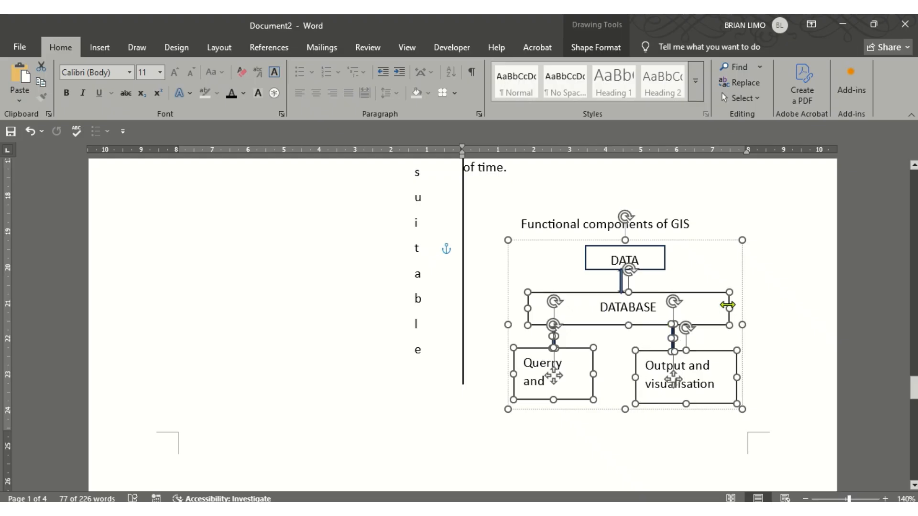
left_click(597, 267)
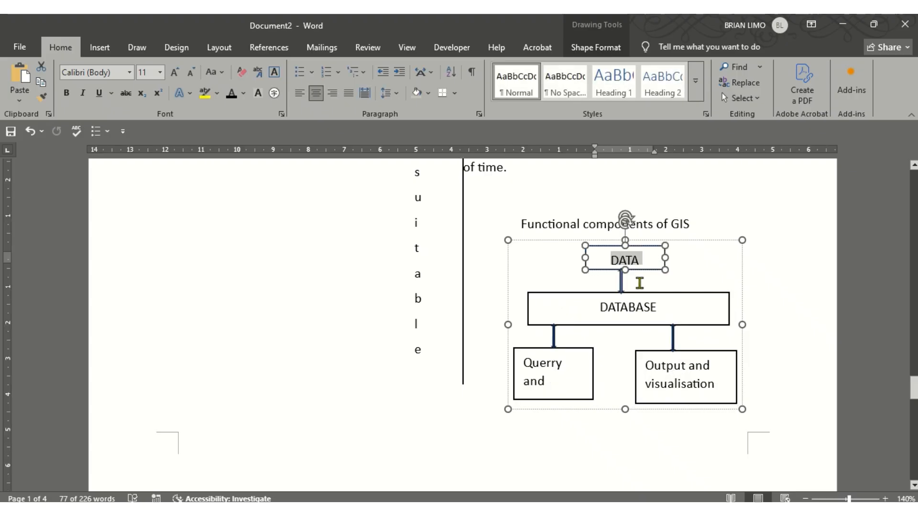
left_click(728, 307, "shift")
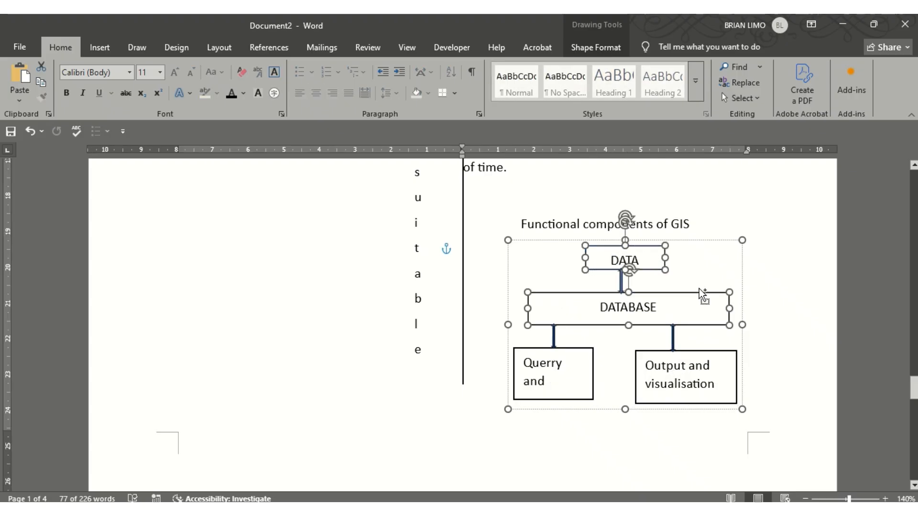
left_click(690, 275)
left_click(662, 270)
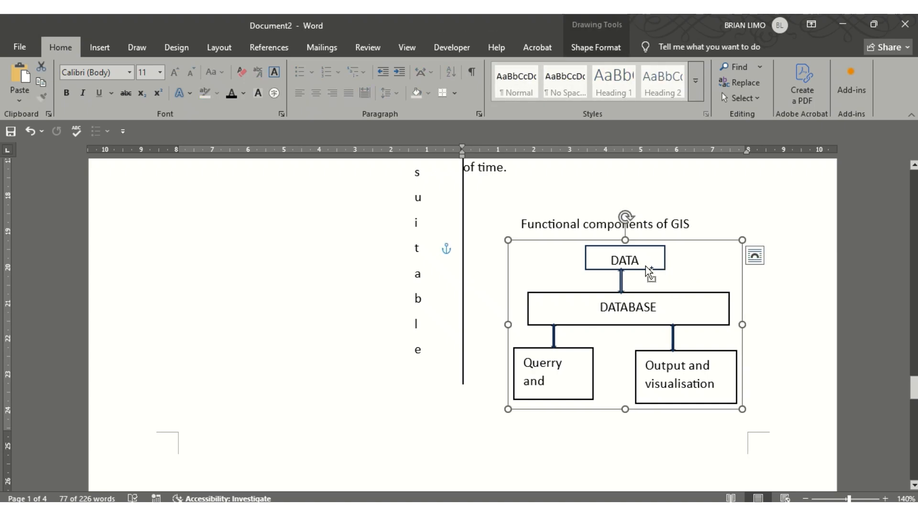
Inspect the chart's text wrapping options and shortcut menu, then go back to the exam PDF
left_click(755, 256)
right_click(705, 266)
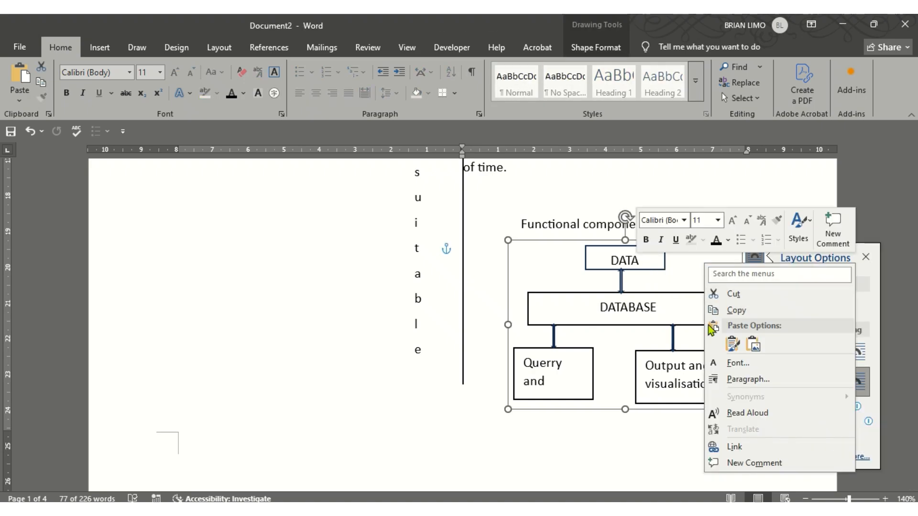
left_click(645, 264)
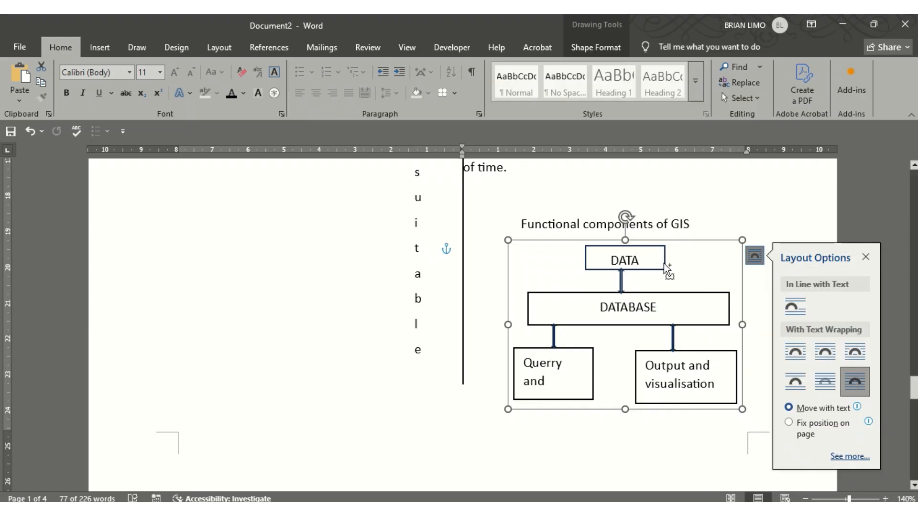
left_click(664, 263)
left_click(664, 263)
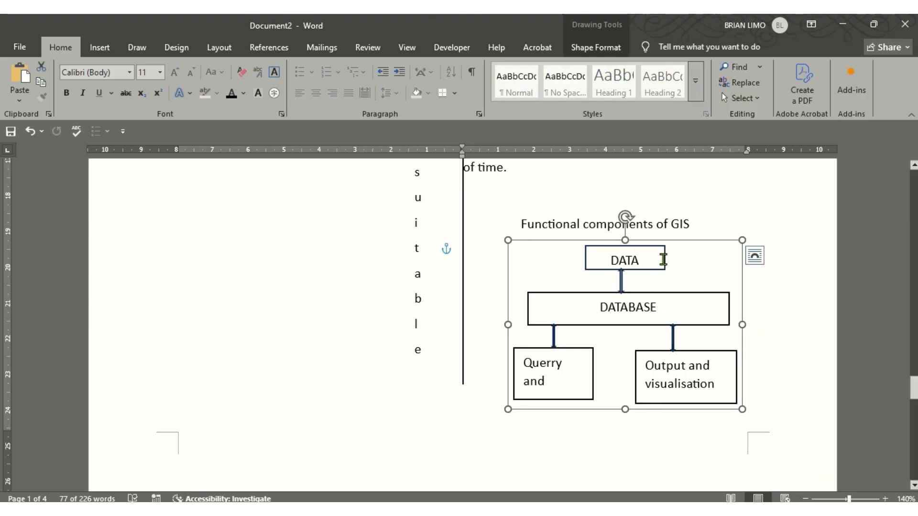
left_click(664, 259)
double_click(665, 258)
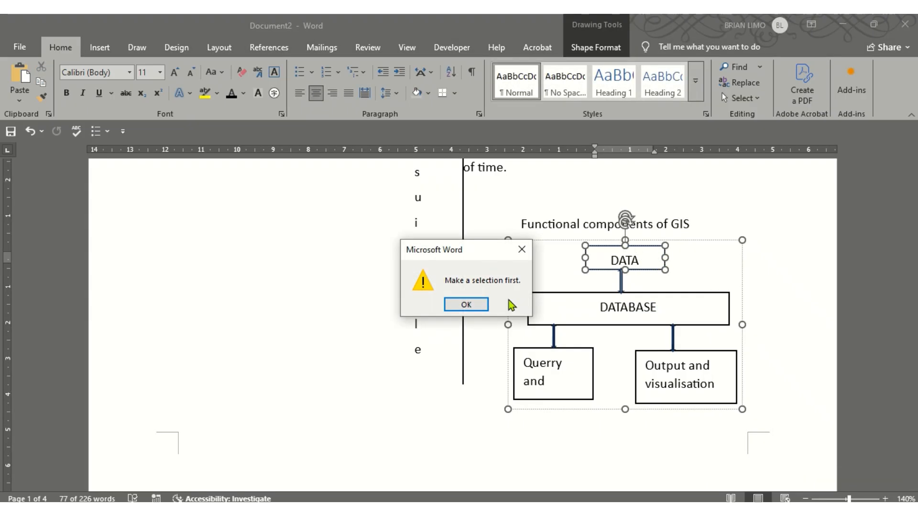
left_click(482, 305)
right_click(690, 289)
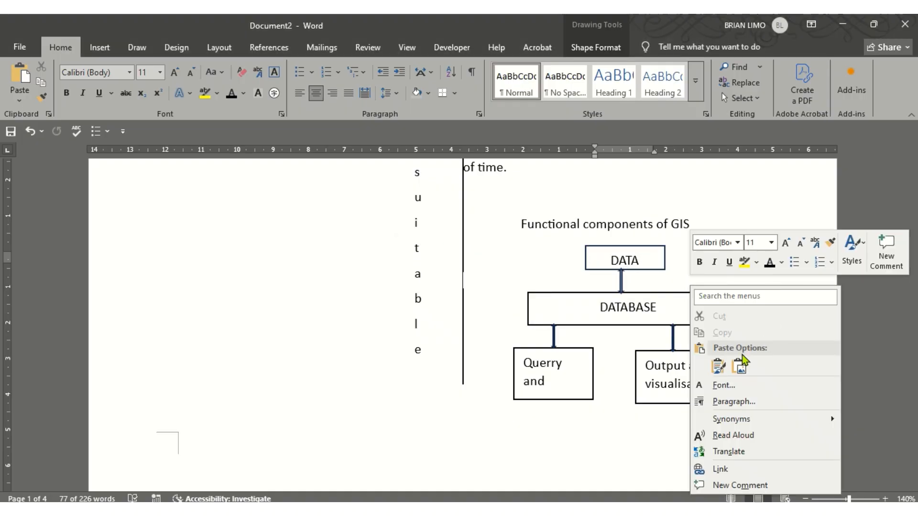
left_click(624, 381)
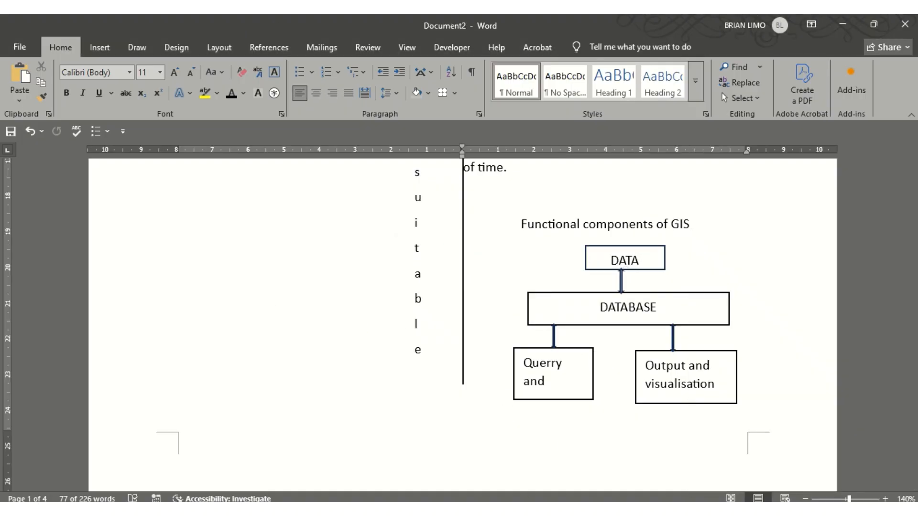
key("alt+Tab")
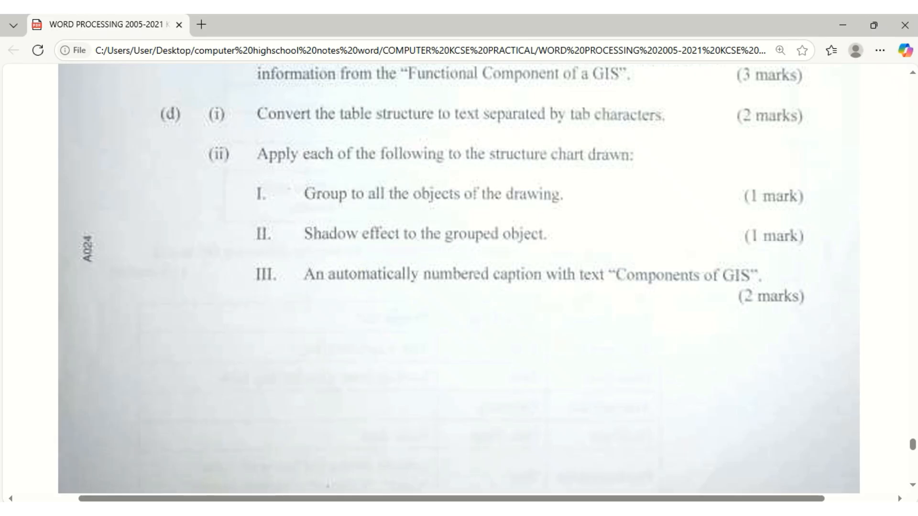
Select the DATABASE box in the GIS chart
key("alt+Tab")
left_click(584, 369)
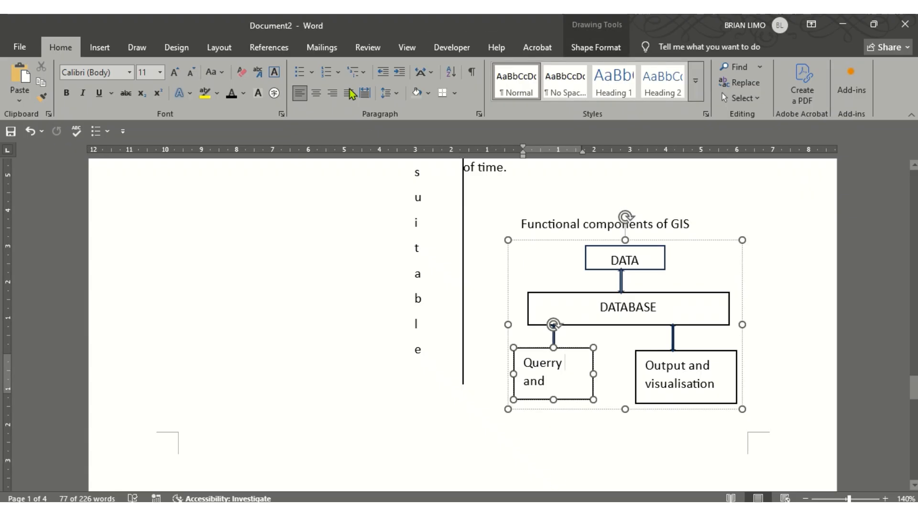
right_click(645, 309)
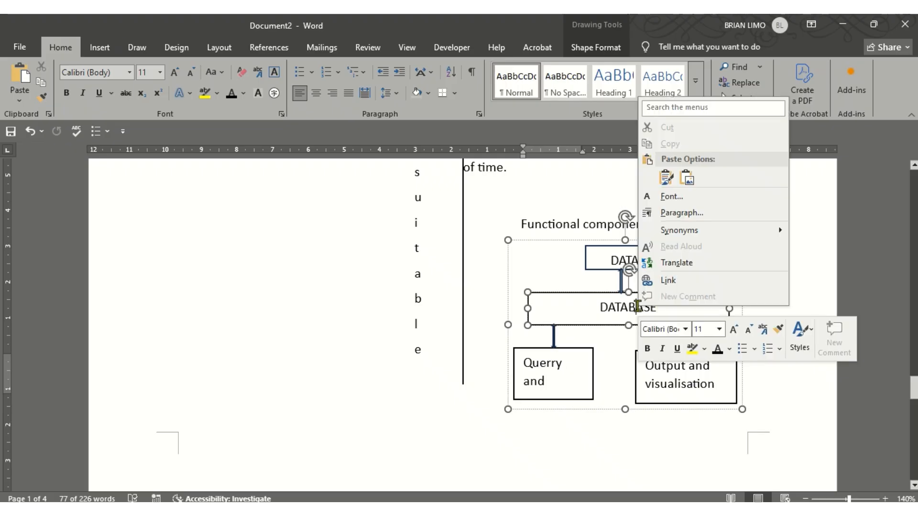
left_click(728, 349)
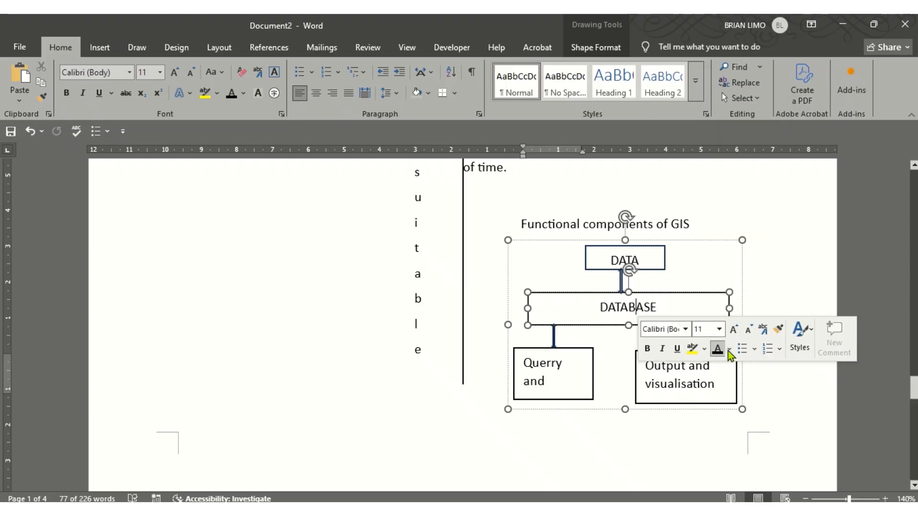
left_click(587, 310)
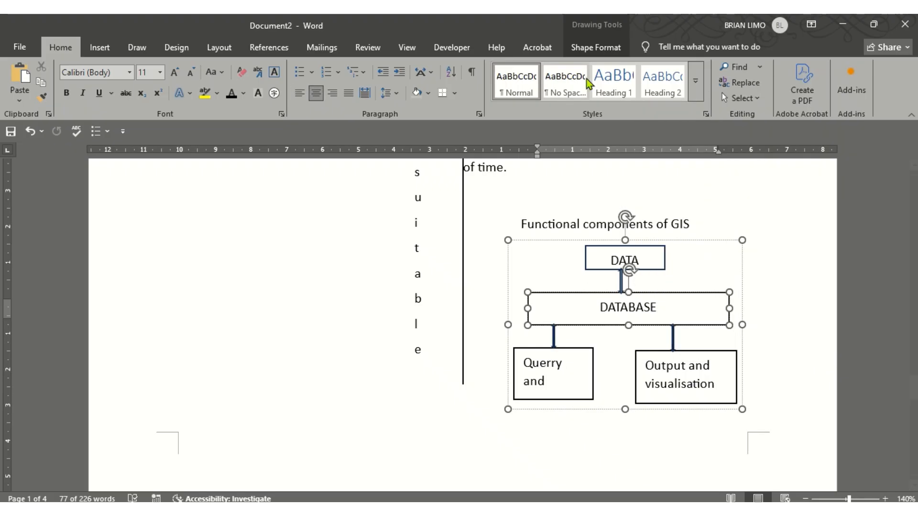
Give the DATABASE box an Offset: Bottom shadow from Shape Effects
left_click(596, 48)
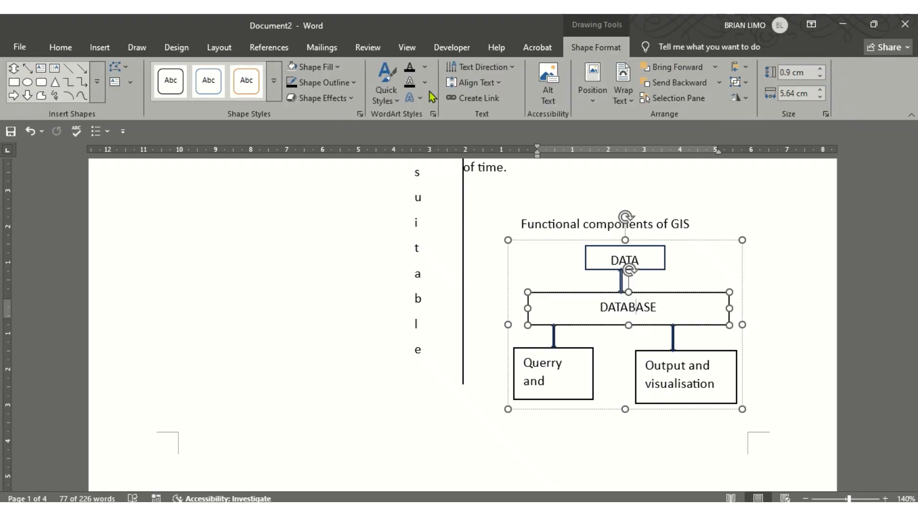
left_click(341, 99)
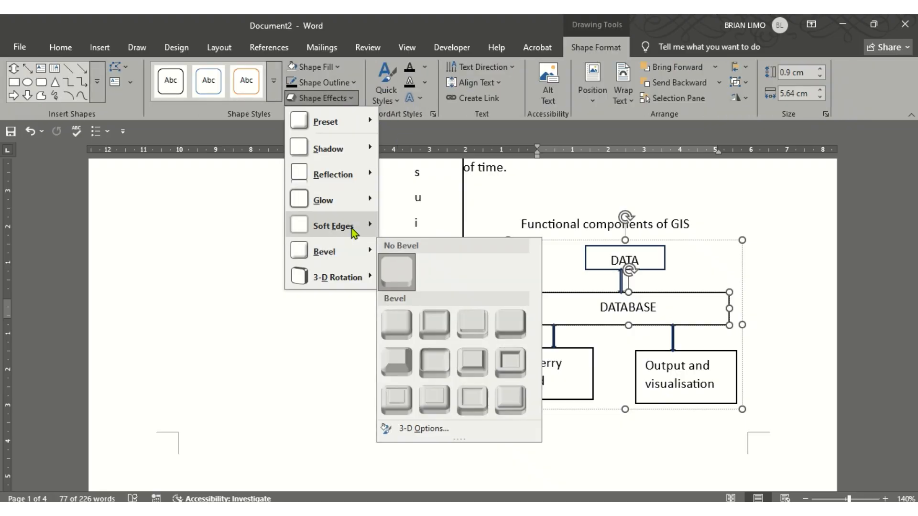
mouse_move(355, 154)
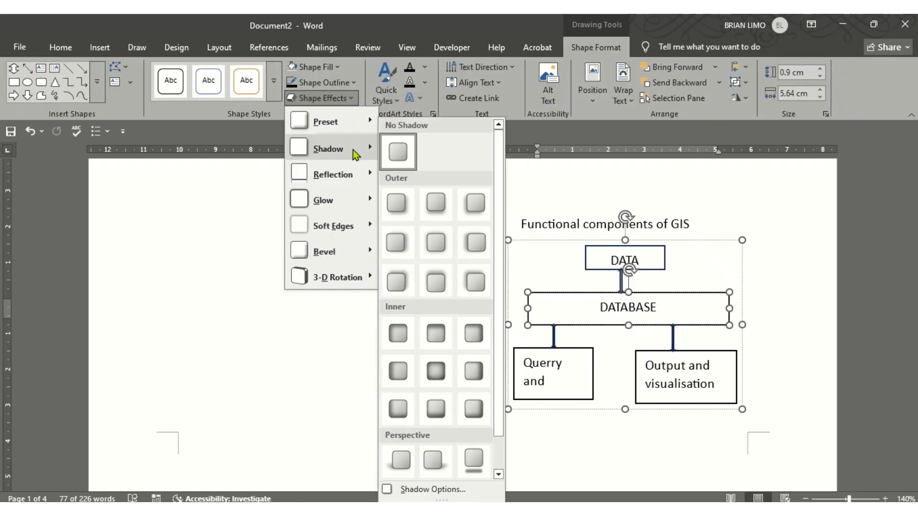
left_click(446, 209)
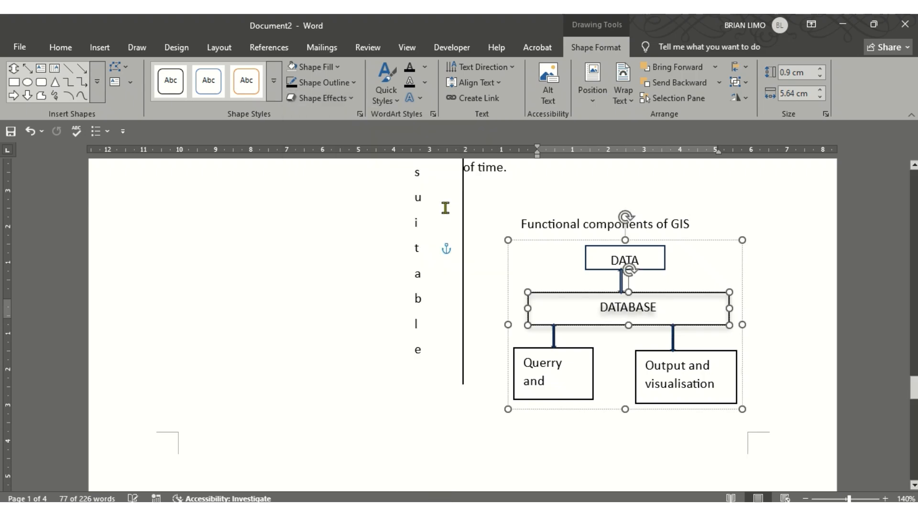
left_click(488, 510)
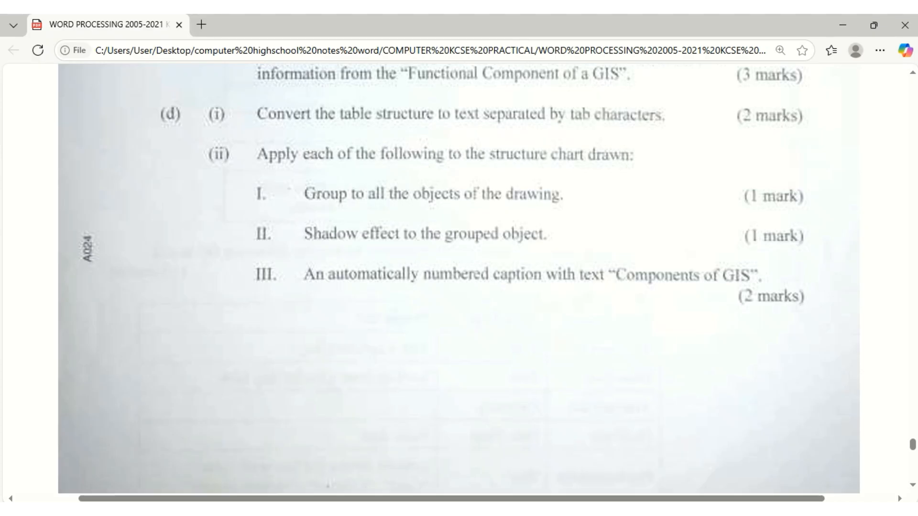
Insert the caption 'Figure 1COMPONENTS OF GIS' below the chart, matching the exam's wording
key("alt+Tab")
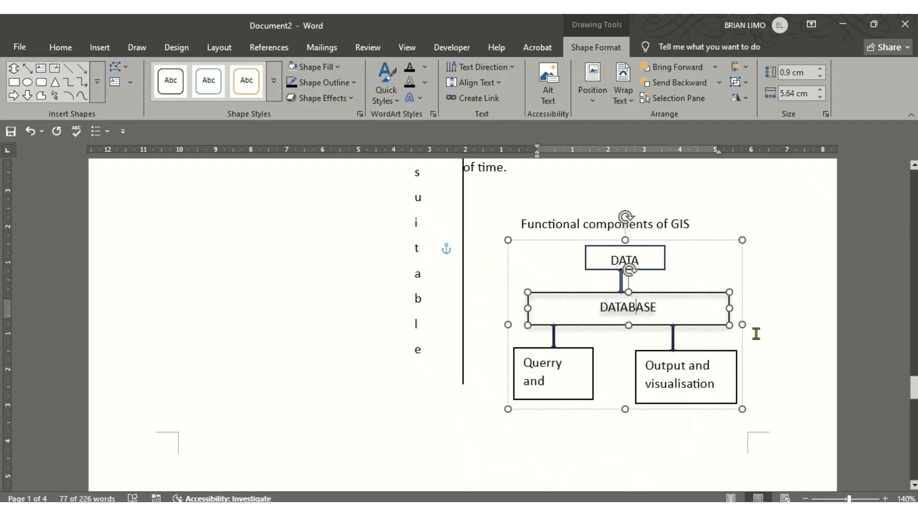
right_click(739, 325)
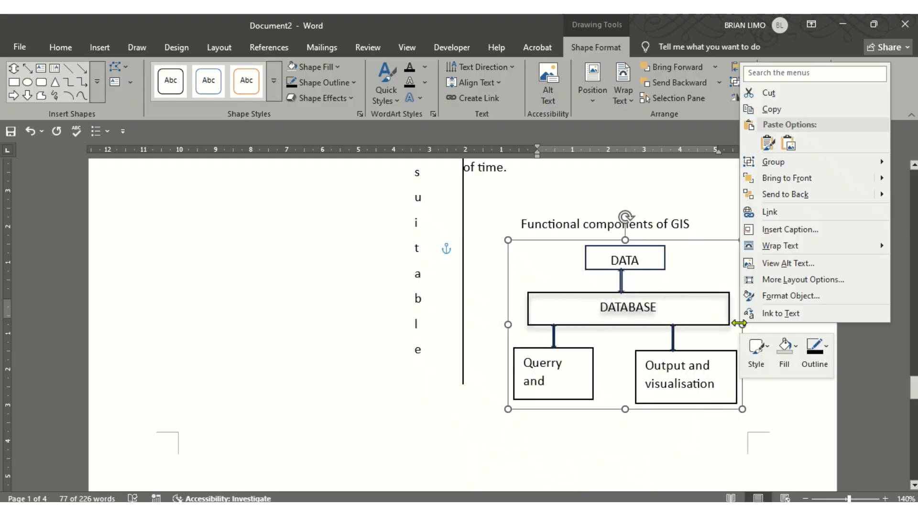
left_click(766, 231)
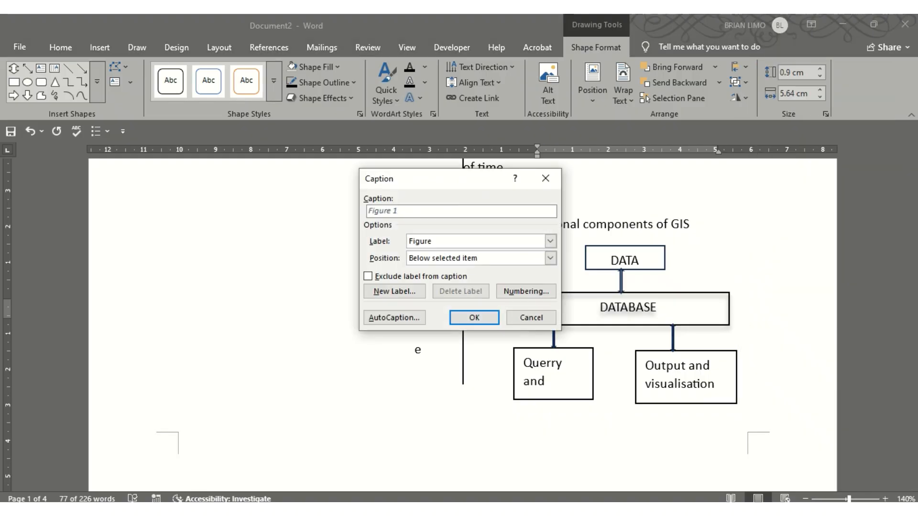
key("alt+Tab")
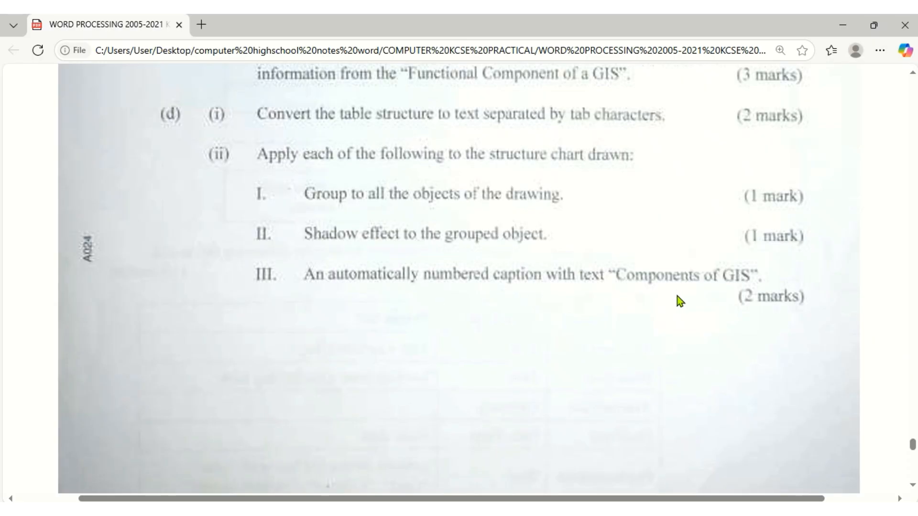
key("alt+Tab")
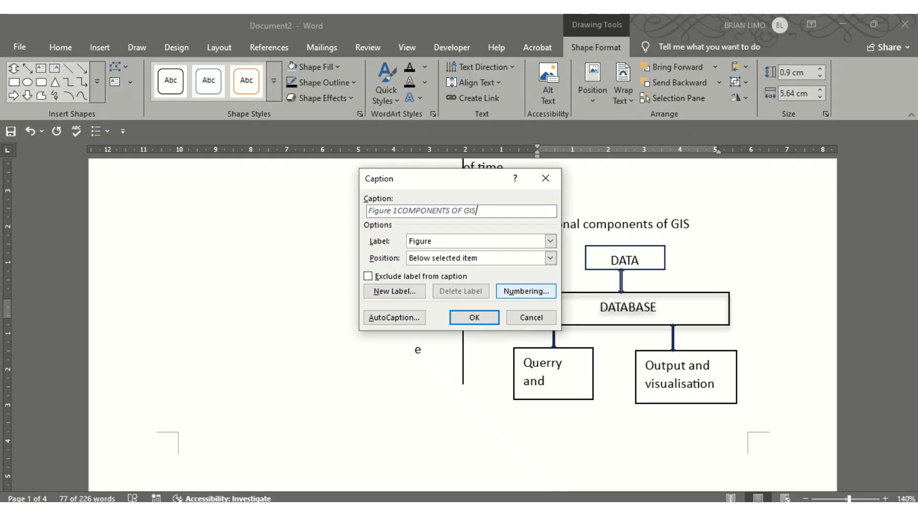
left_click(475, 319)
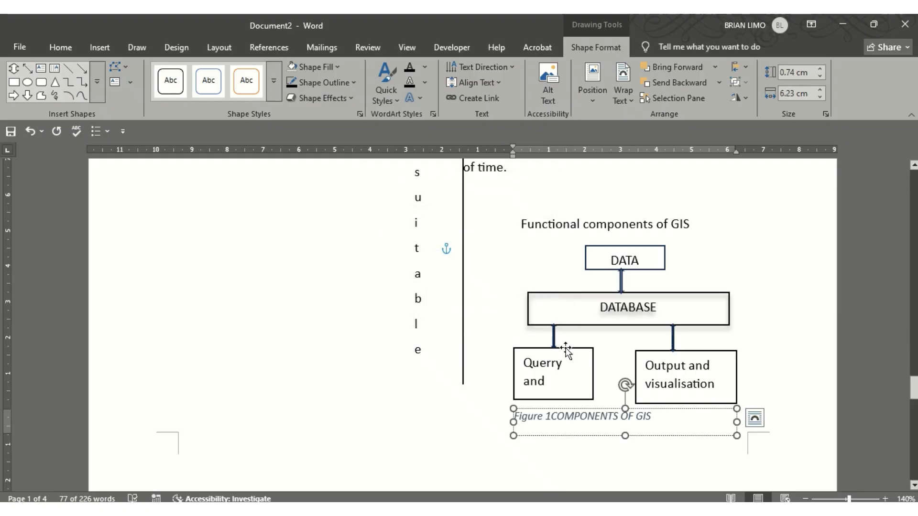
Select the chart's boxes, then the caption text box beneath it
left_click(586, 382)
right_click(587, 382)
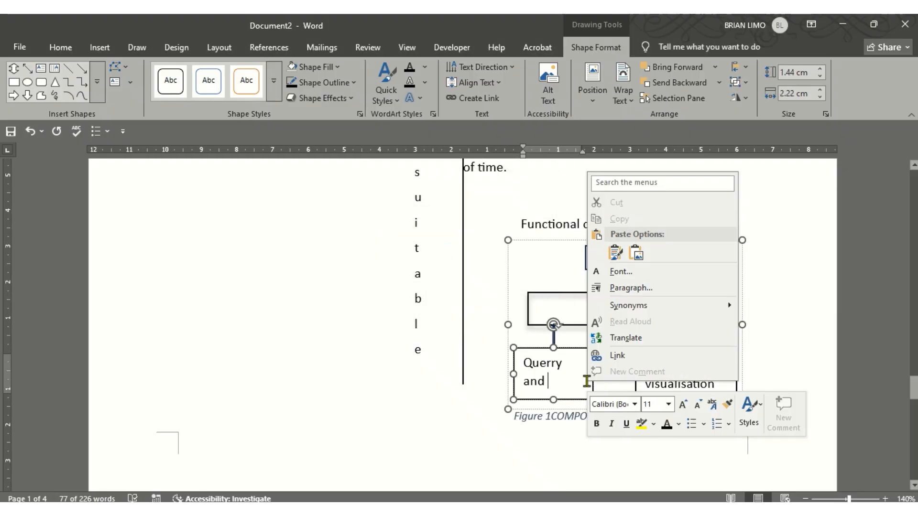
key("Escape")
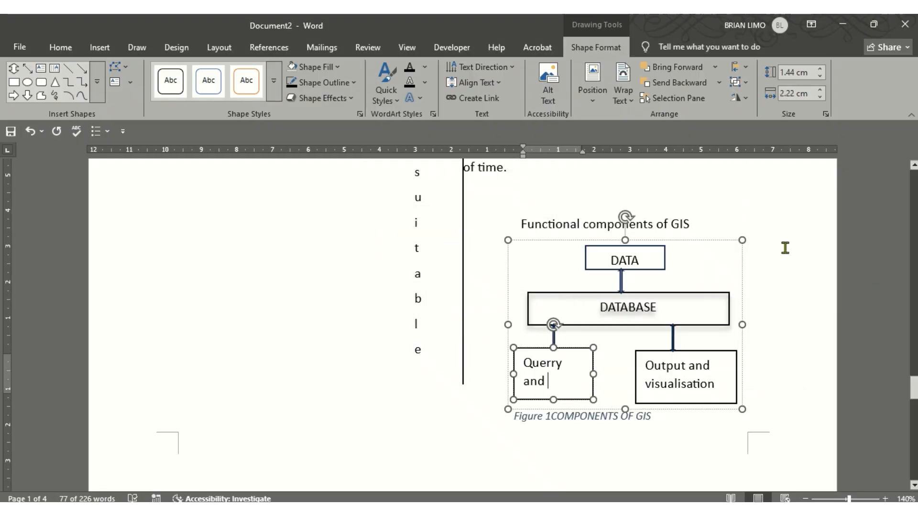
left_click(734, 249)
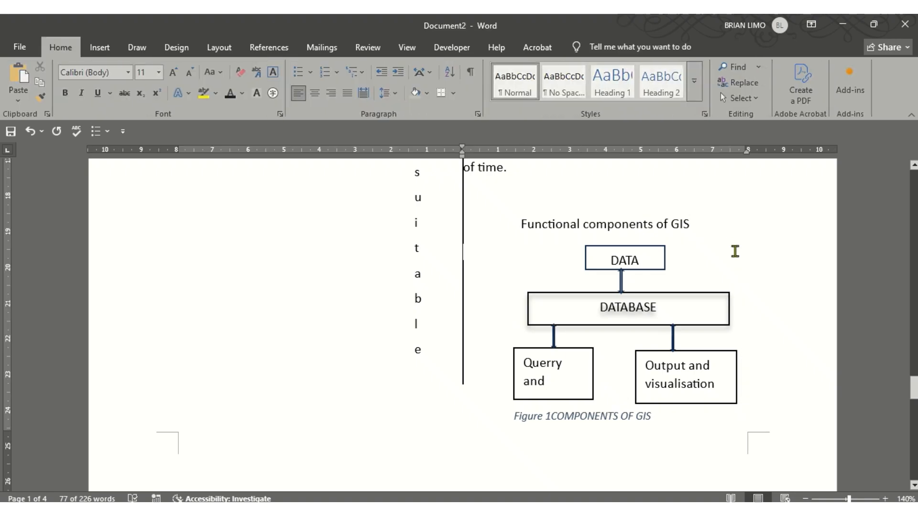
left_click(665, 301)
right_click(643, 290)
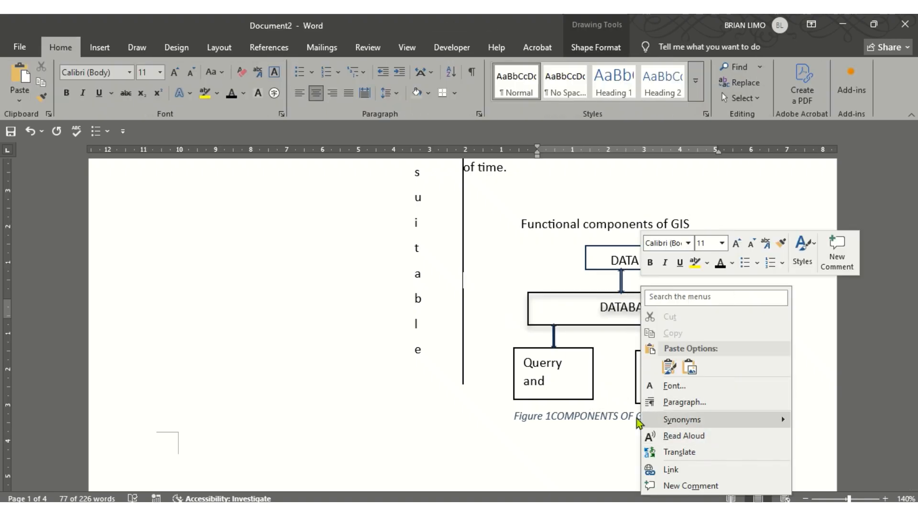
left_click(601, 411)
left_click(601, 411)
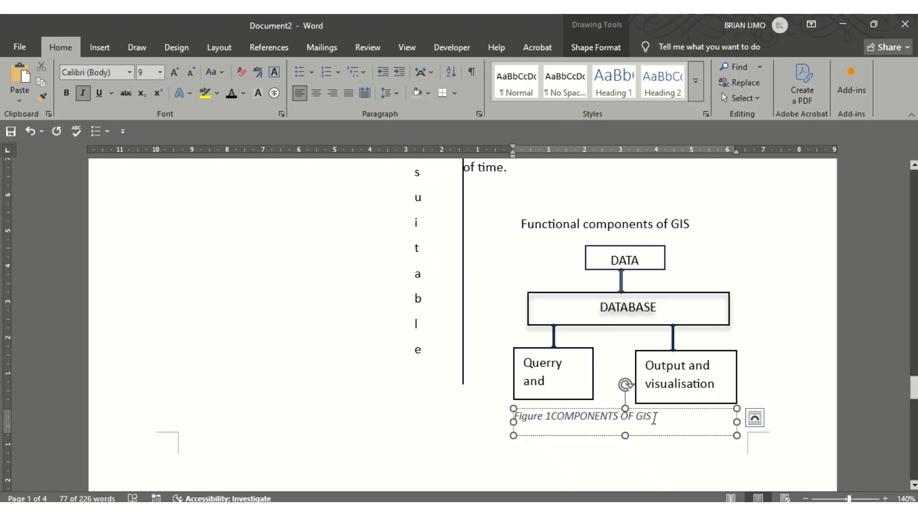
left_click(583, 472)
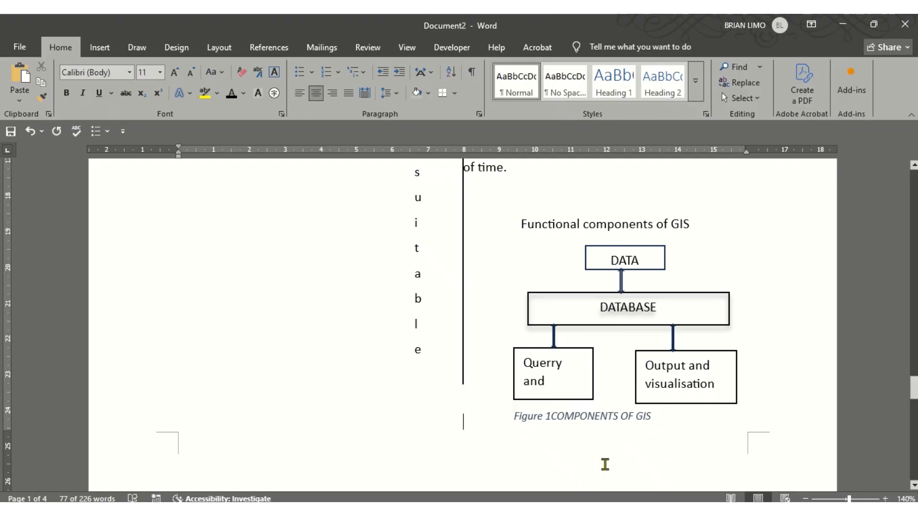
Delete the caption text, undo the edits, and reselect the grouped chart
left_click_drag(647, 414, 508, 418)
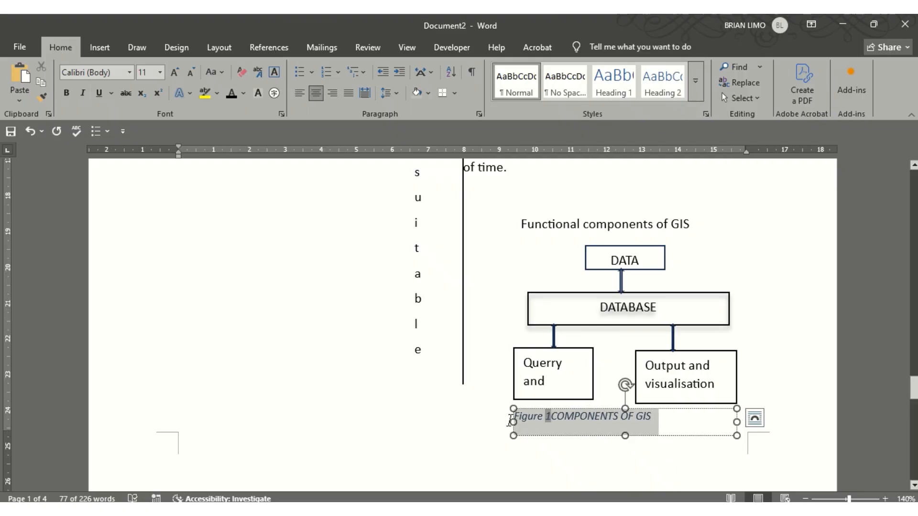
key("Delete")
left_click(784, 342)
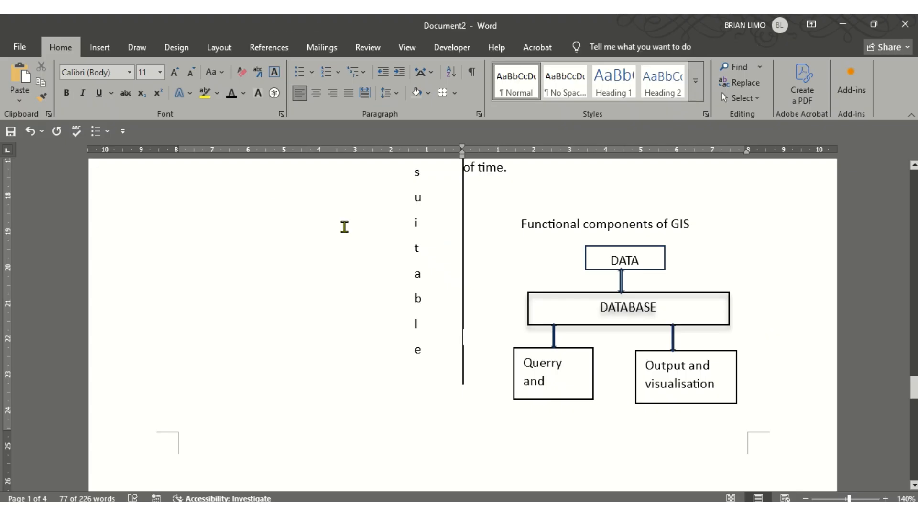
left_click(686, 336)
right_click(689, 316)
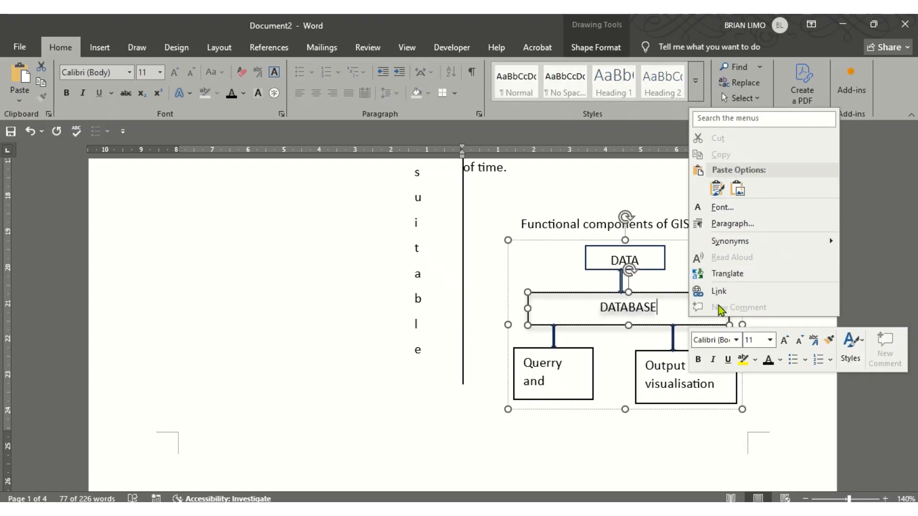
left_click(31, 134)
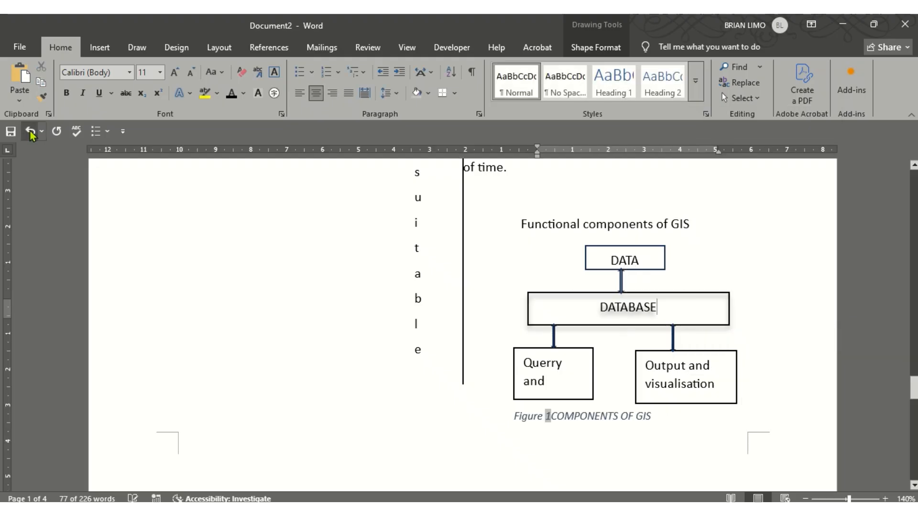
left_click(32, 134)
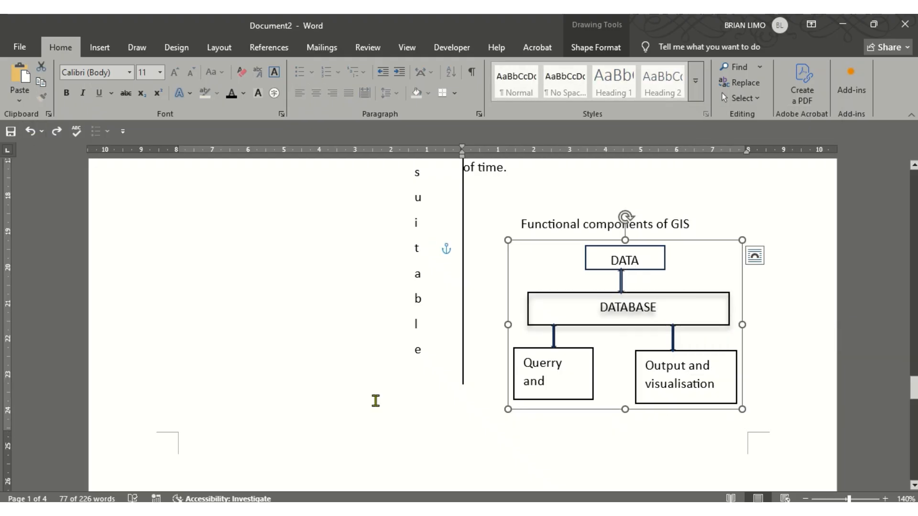
right_click(517, 289)
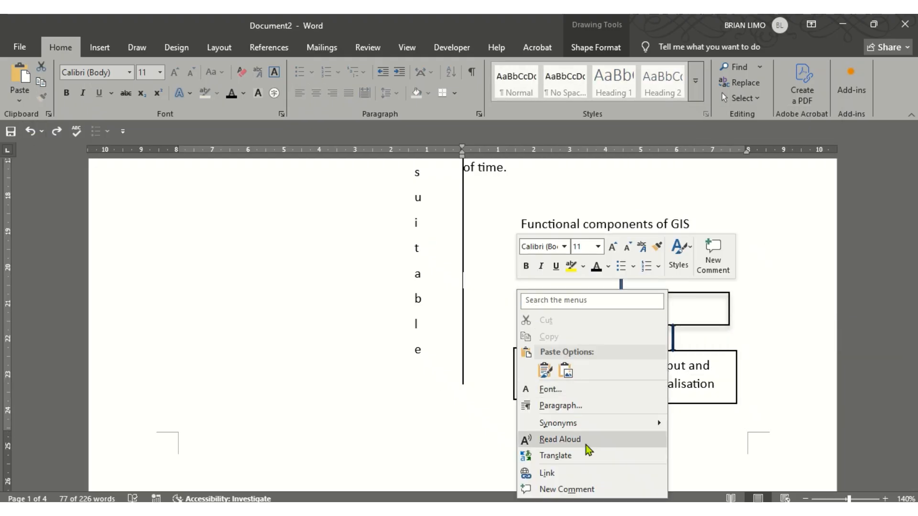
left_click(682, 316)
Add a Figure caption 'COMPONENTS OF GIS' below the grouped chart using 1, 2, 3 numbering
left_click(678, 315)
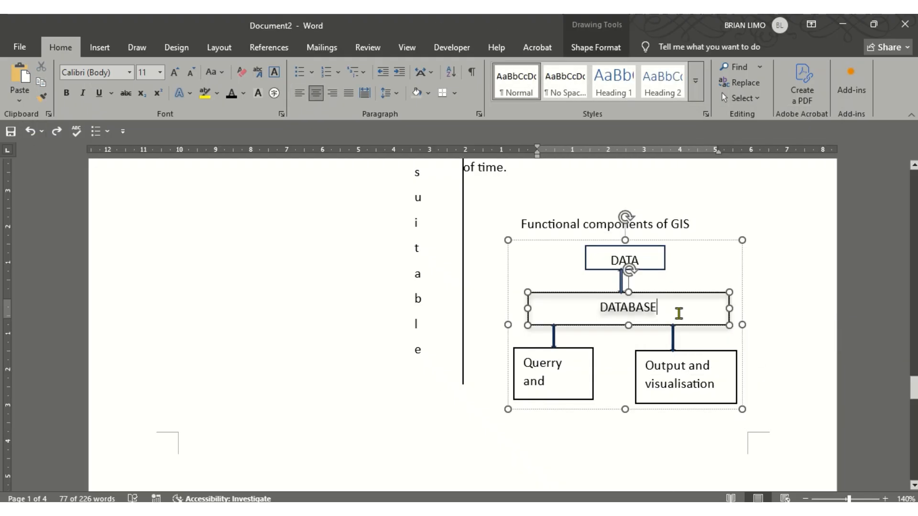
right_click(740, 279)
left_click(791, 185)
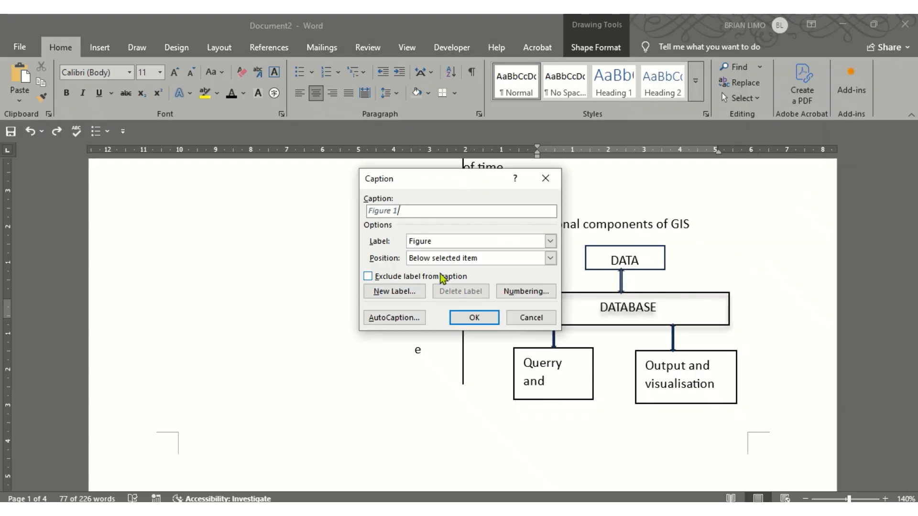
left_click(512, 243)
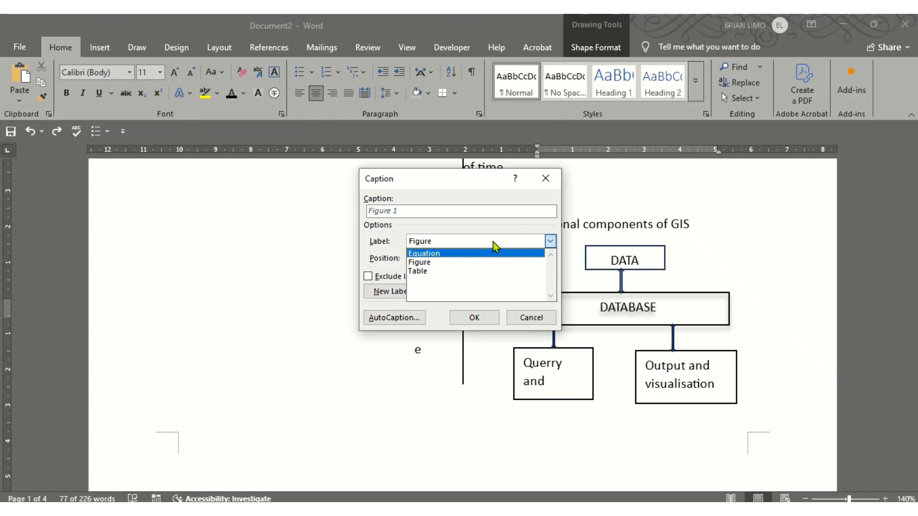
left_click(493, 242)
left_click(538, 263)
left_click(538, 263)
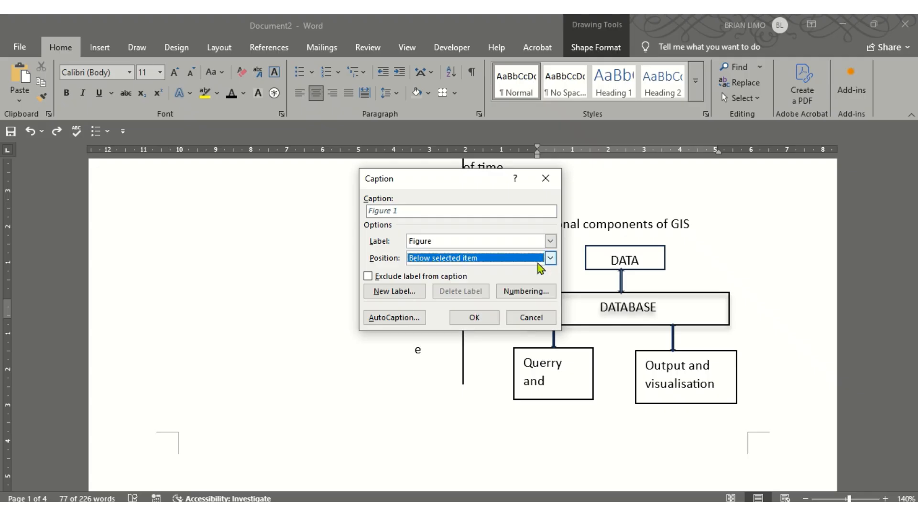
left_click(521, 291)
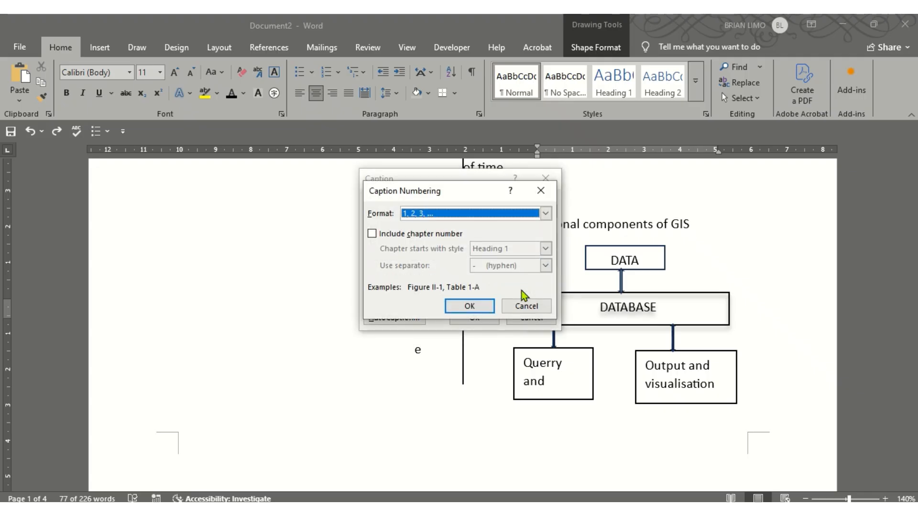
left_click(470, 308)
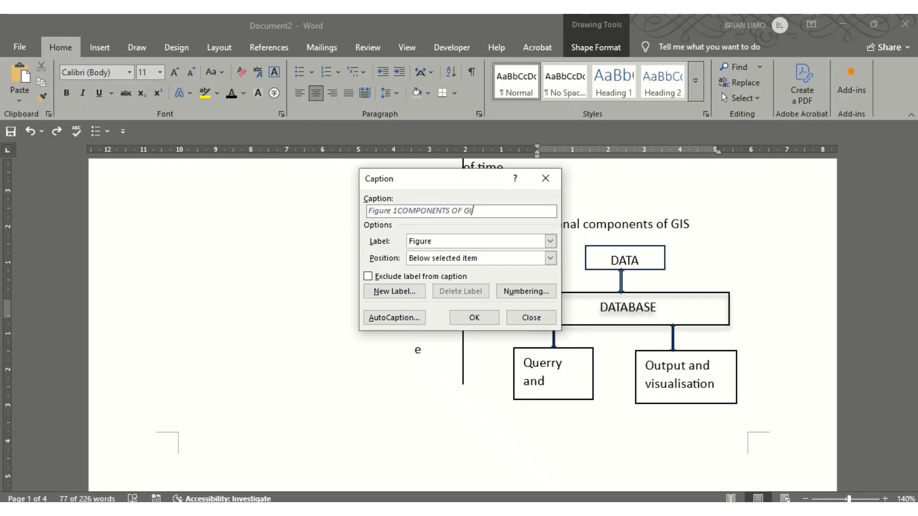
left_click(474, 319)
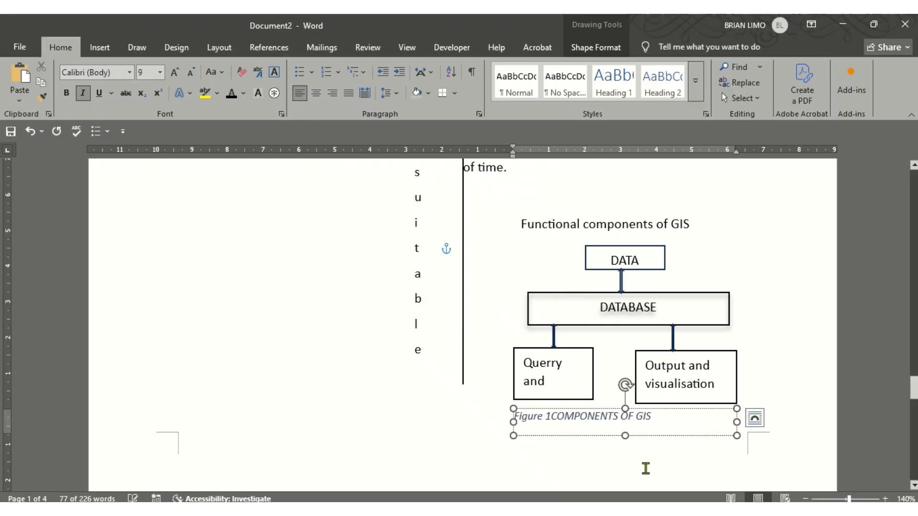
left_click(713, 374)
left_click(443, 509)
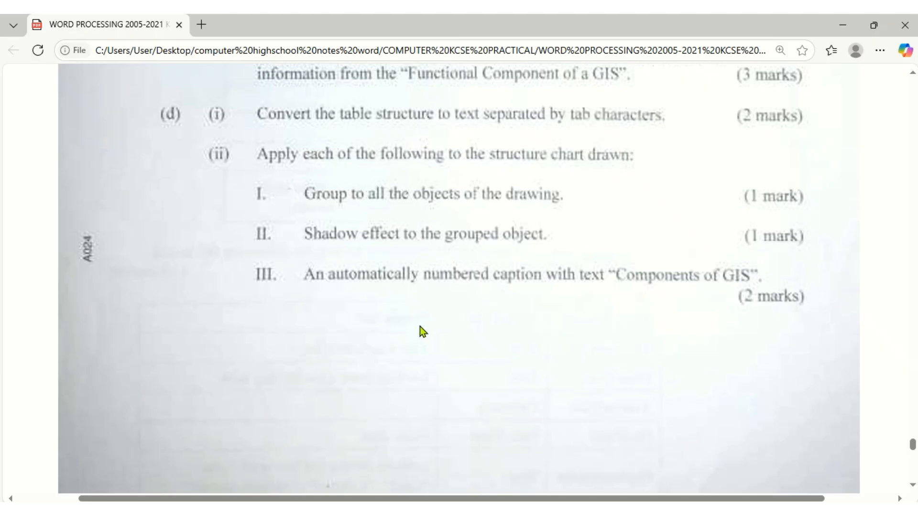
scroll(421, 327, "down", 10)
scroll(420, 330, "up", 3)
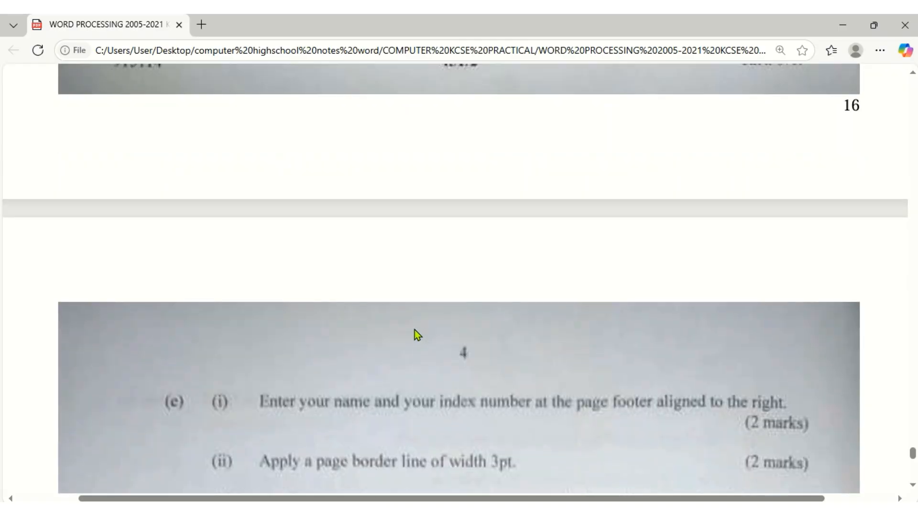
scroll(414, 334, "down", 3)
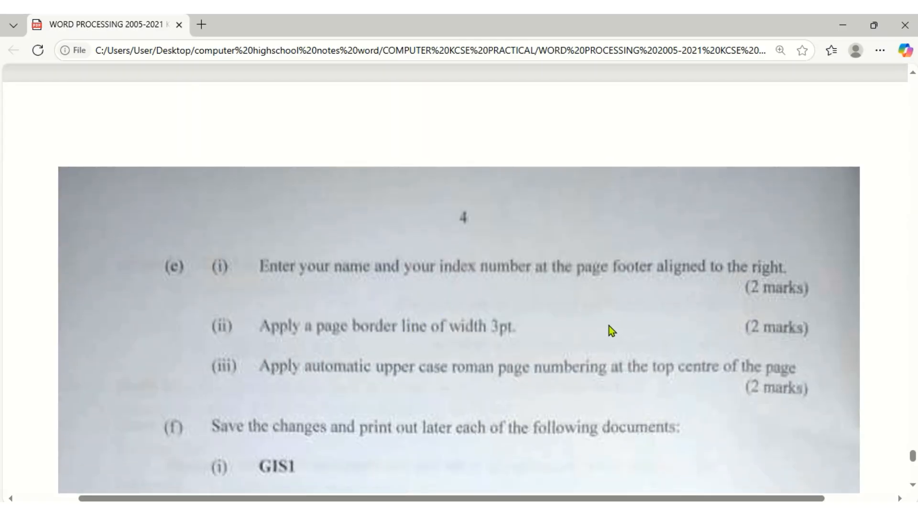
key("alt+Tab")
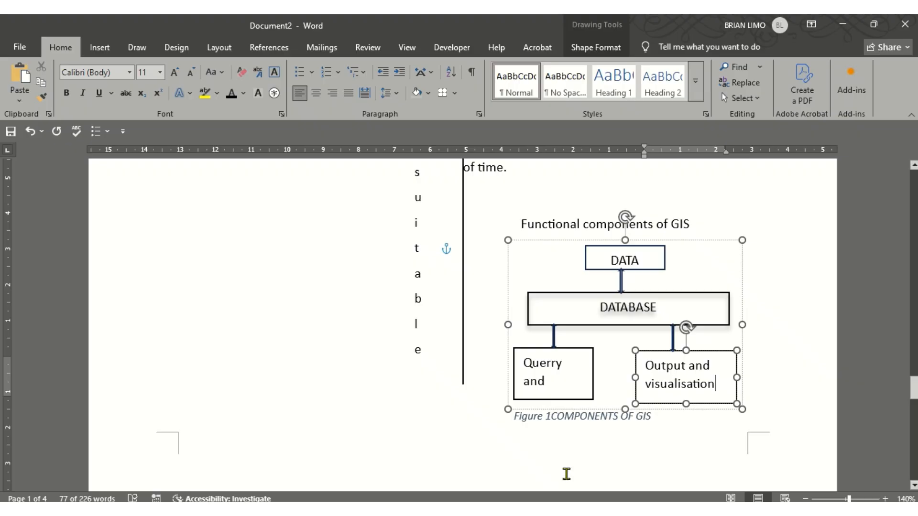
Enter the student's name and index number in the footer and right-align it
double_click(488, 461)
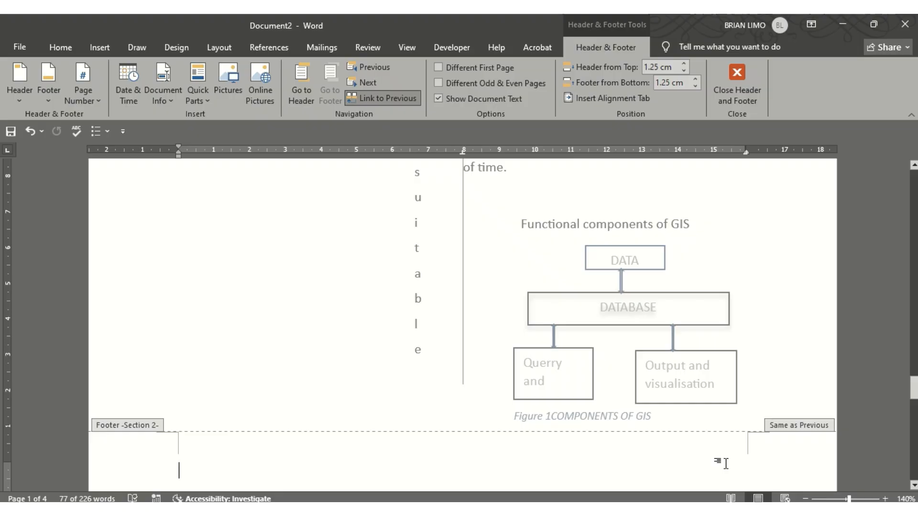
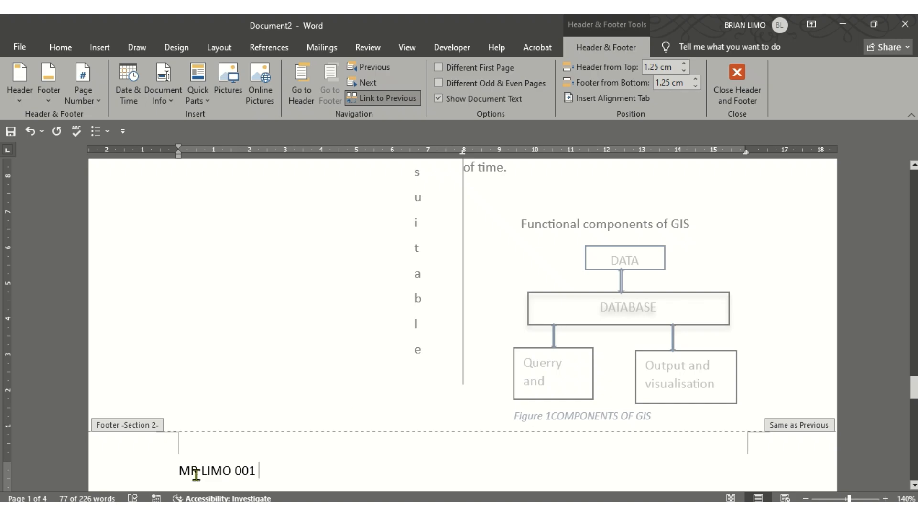
left_click(124, 462)
left_click(60, 47)
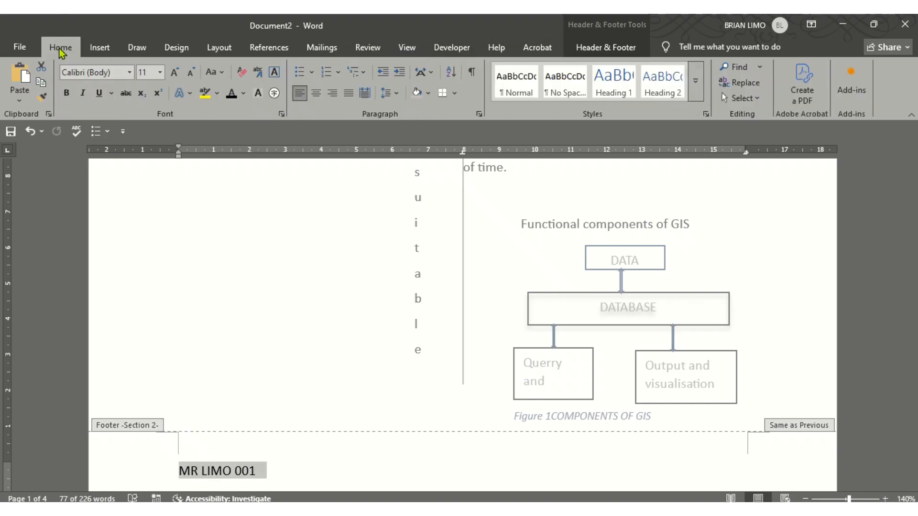
left_click(332, 92)
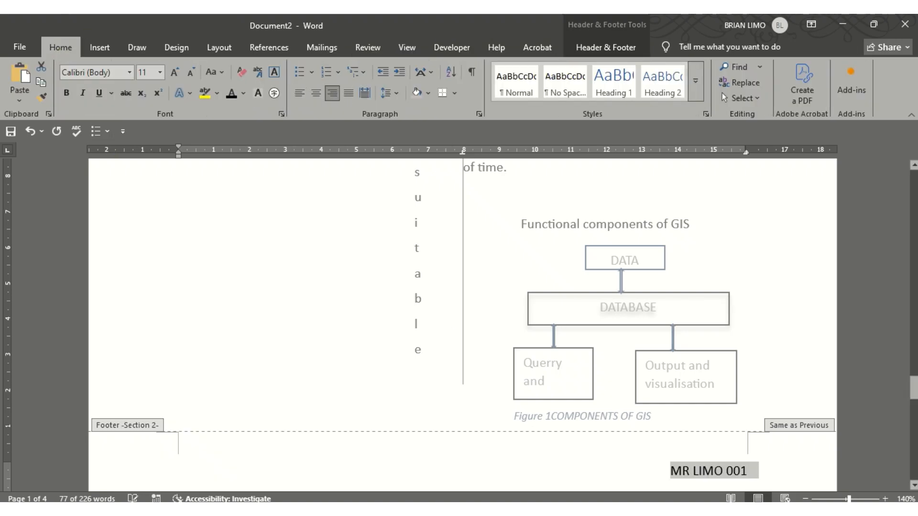
left_click(482, 508)
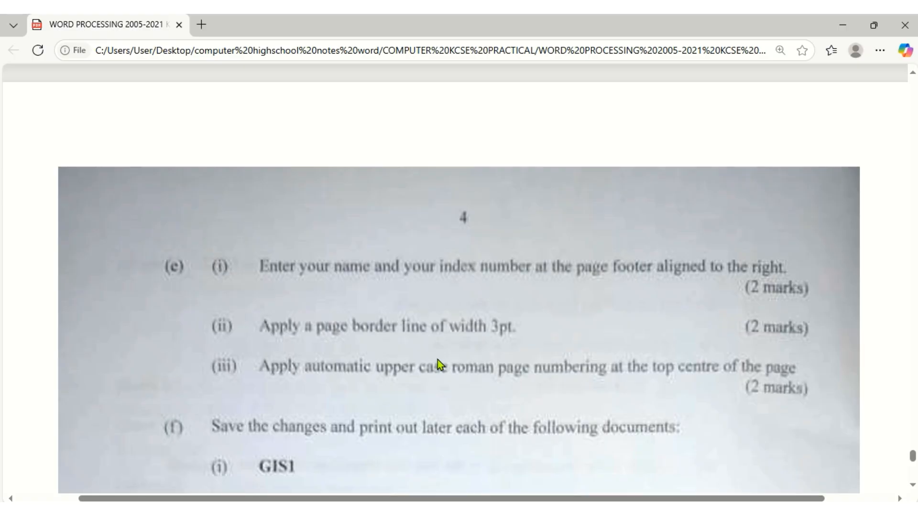
left_click(540, 508)
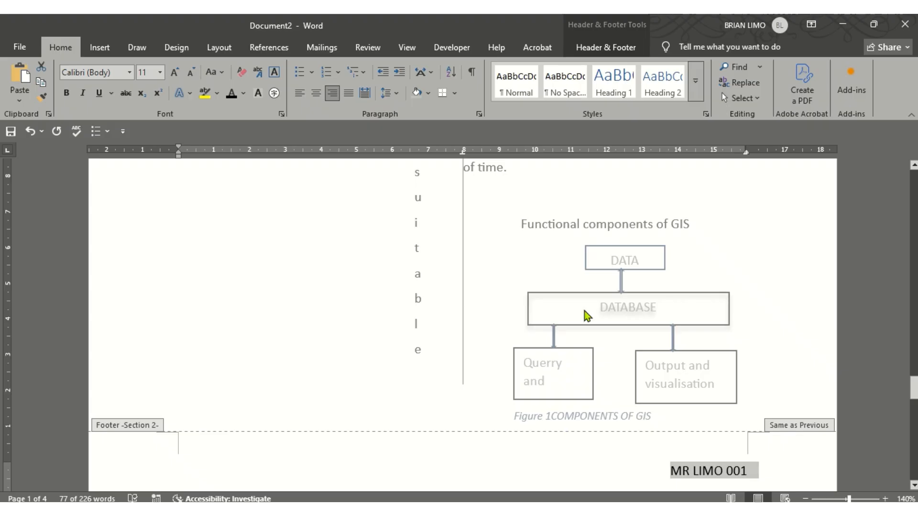
Close the footer and place the insertion point in the opening paragraph
double_click(621, 257)
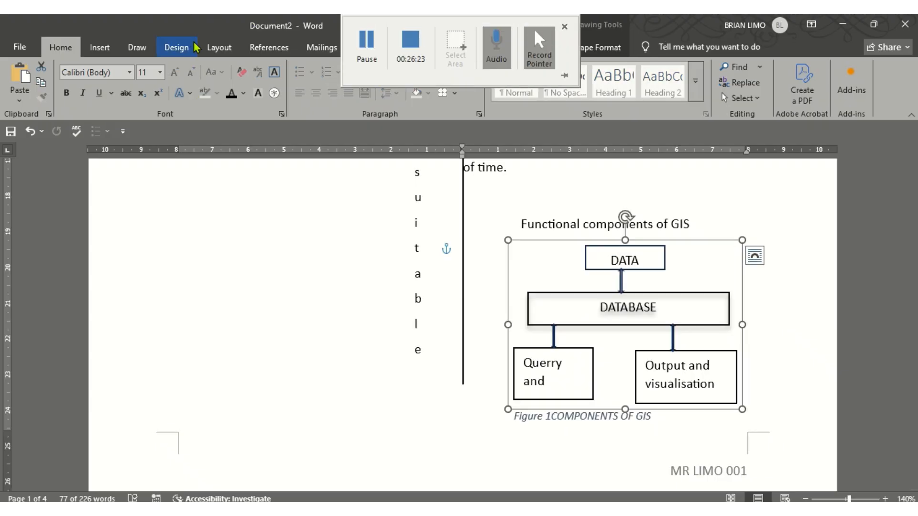
left_click(176, 47)
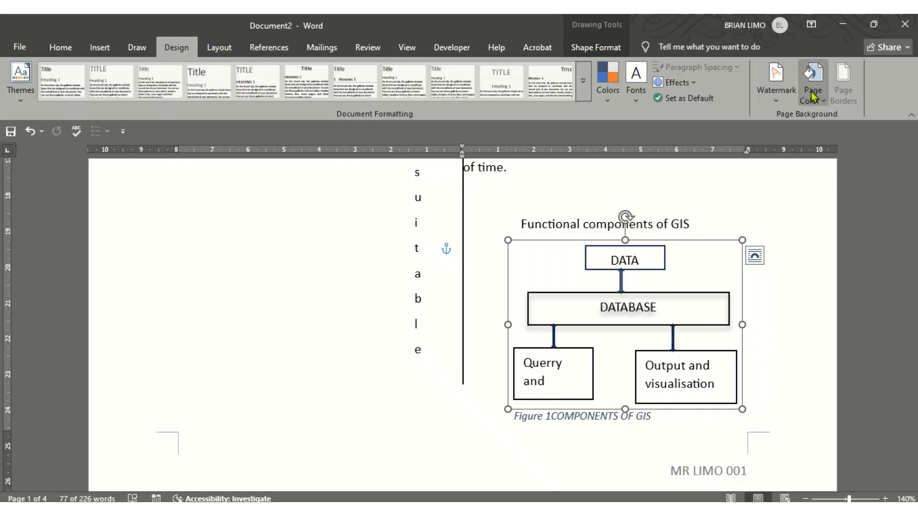
scroll(584, 260, "down", 15)
scroll(486, 266, "up", 15)
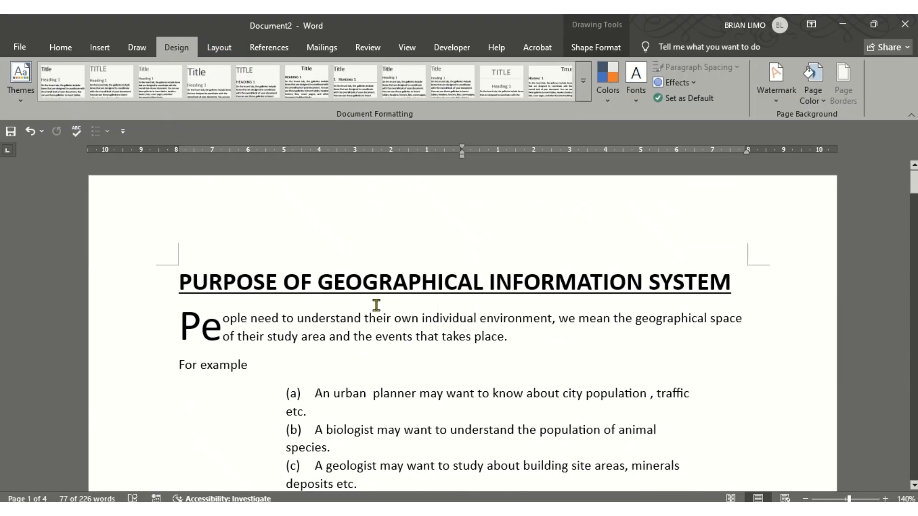
left_click(344, 345)
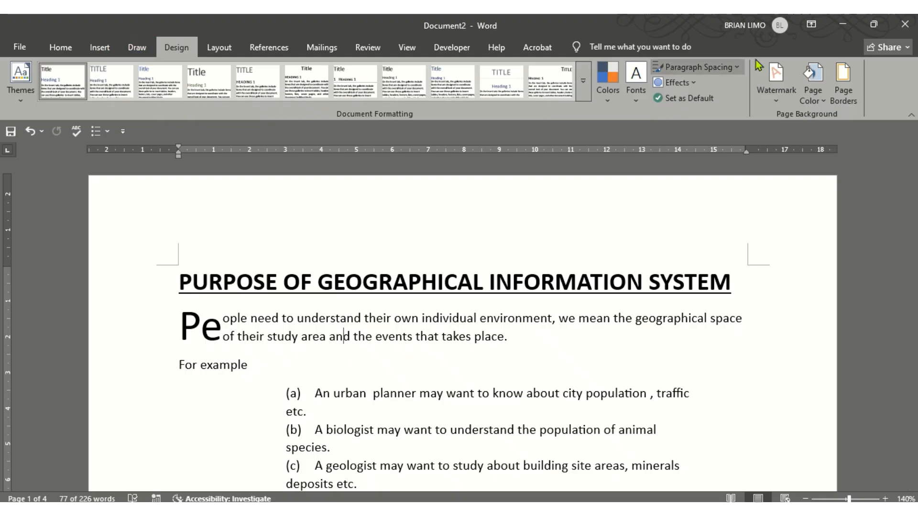
Apply a Box page border 3 pt wide, then check the exam paper
left_click(843, 81)
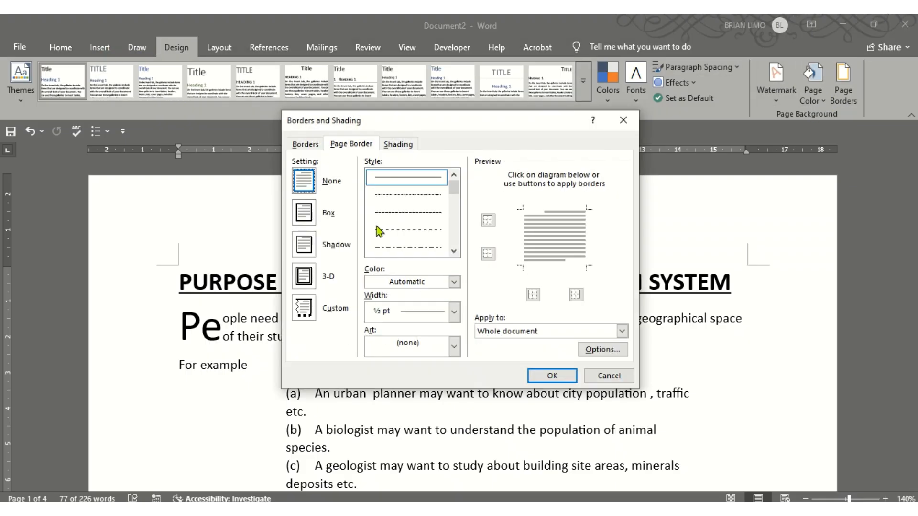
left_click(314, 218)
left_click(415, 311)
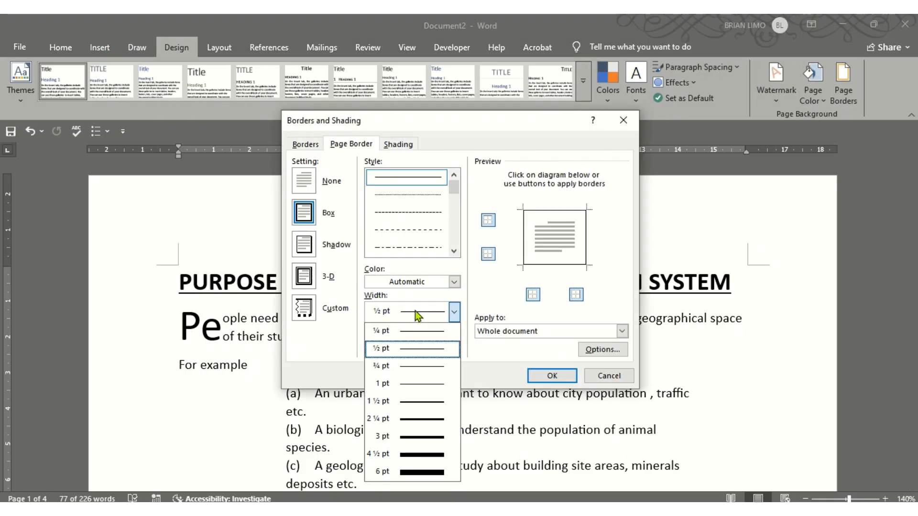
left_click(410, 436)
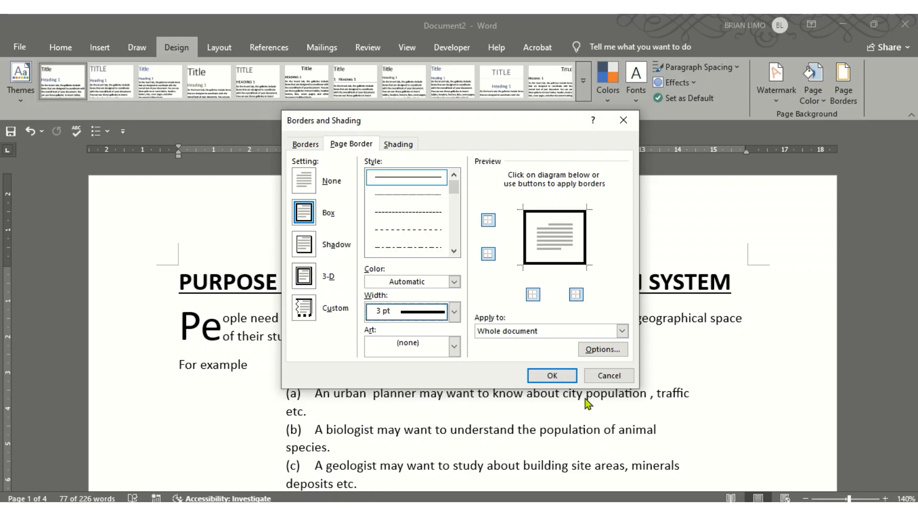
left_click(551, 375)
scroll(653, 384, "down", 6)
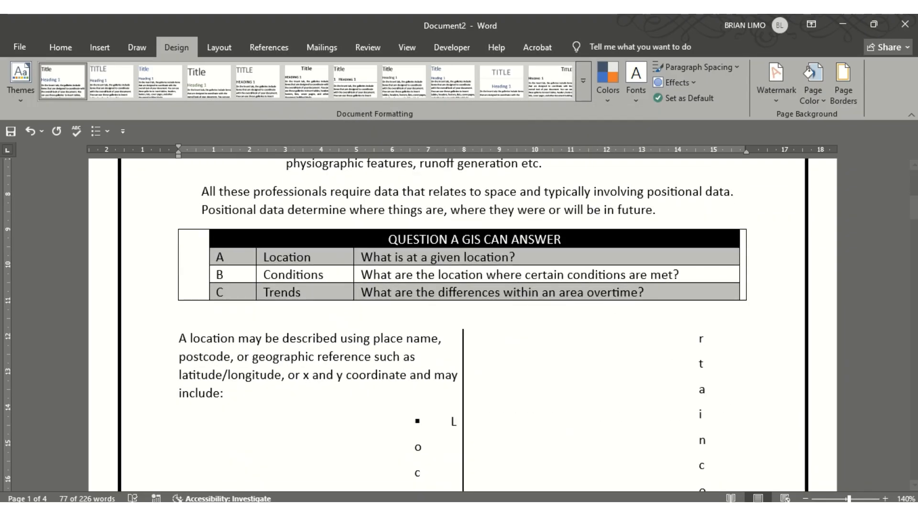
key("alt+Tab")
scroll(588, 366, "down", 3)
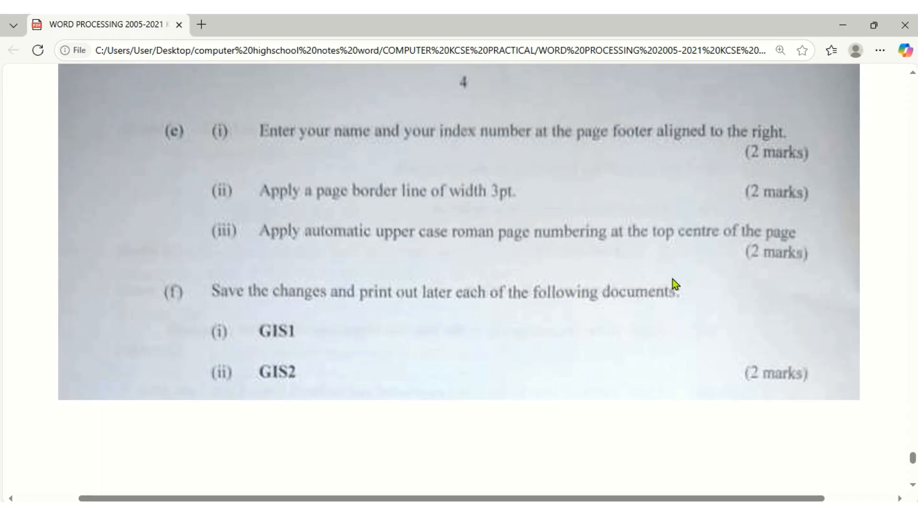
Insert a centred Plain Number page number at the top of the page
key("alt+Tab")
scroll(367, 268, "up", 6)
left_click(99, 48)
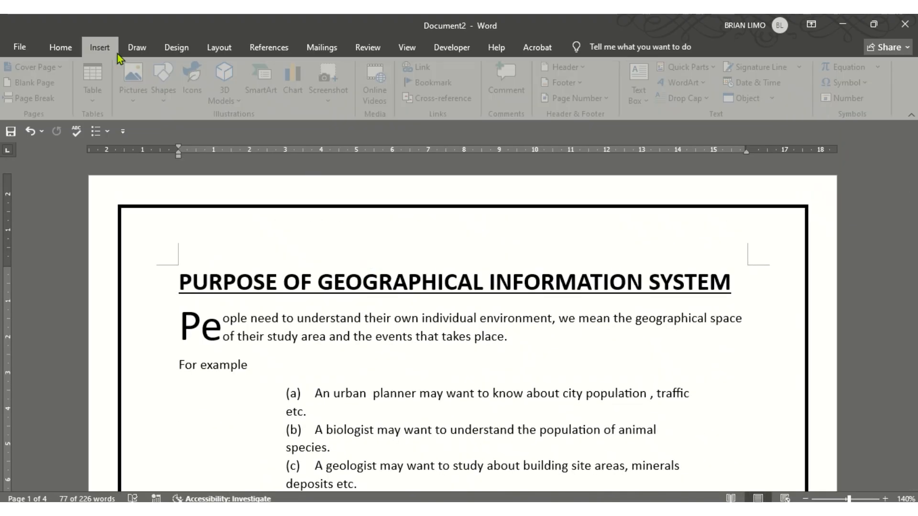
left_click(592, 99)
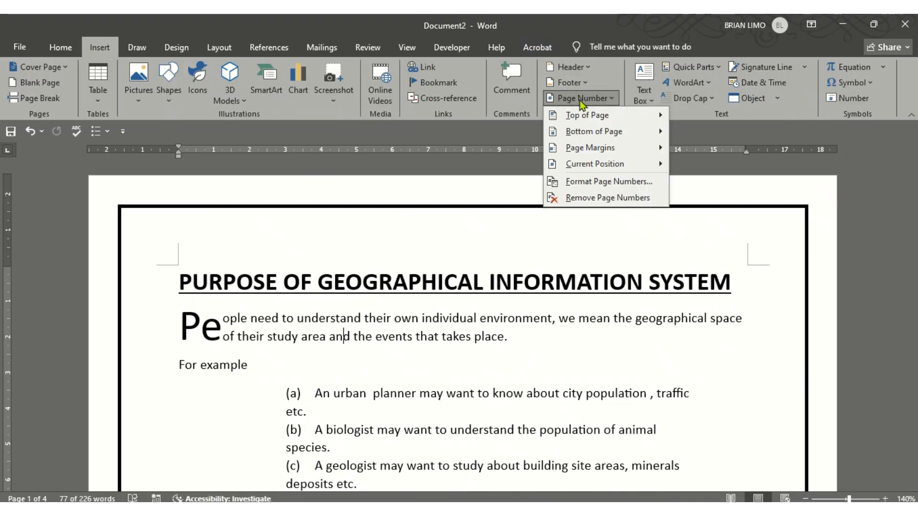
mouse_move(610, 137)
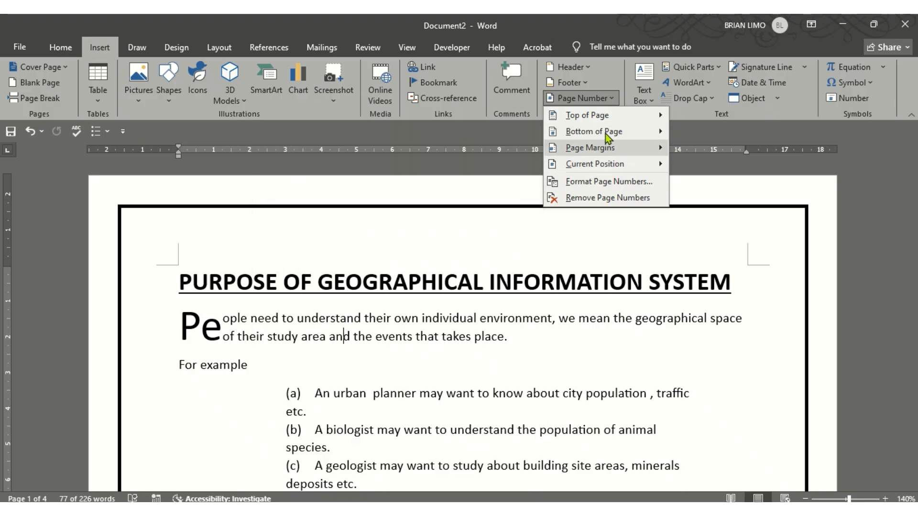
mouse_move(607, 115)
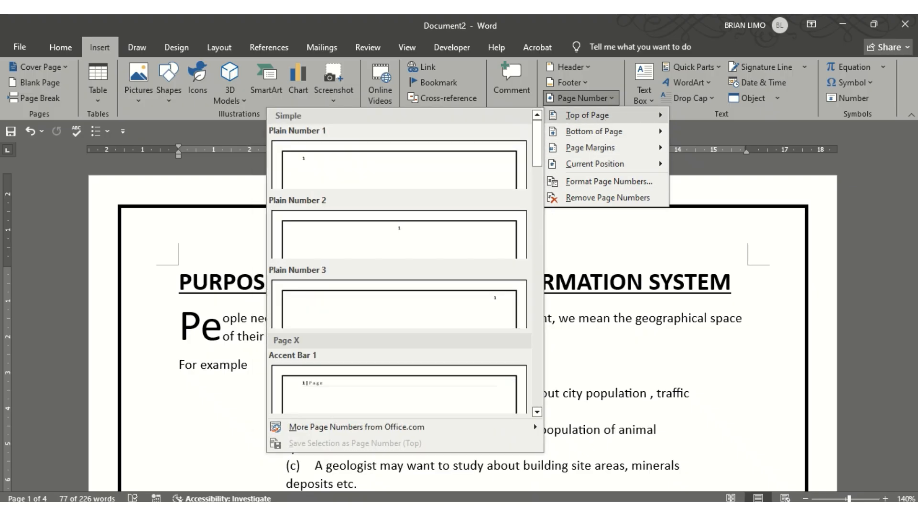
left_click(434, 509)
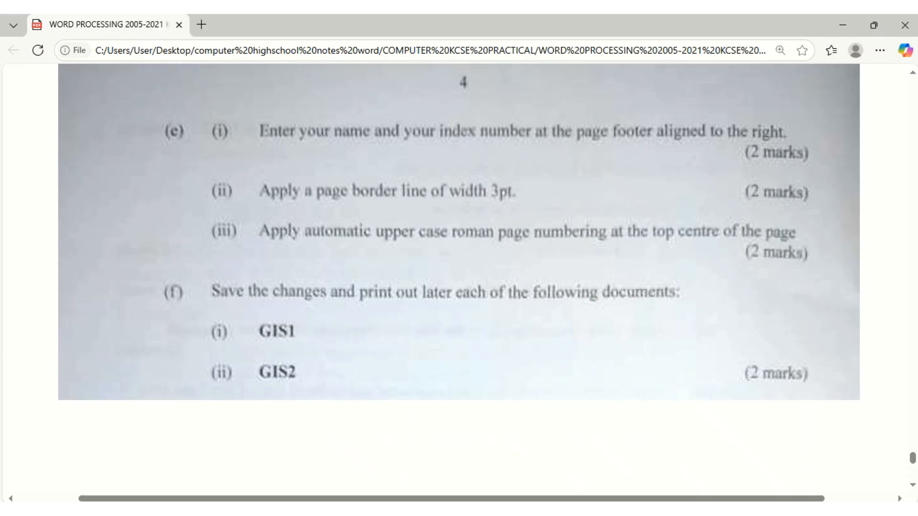
left_click(480, 510)
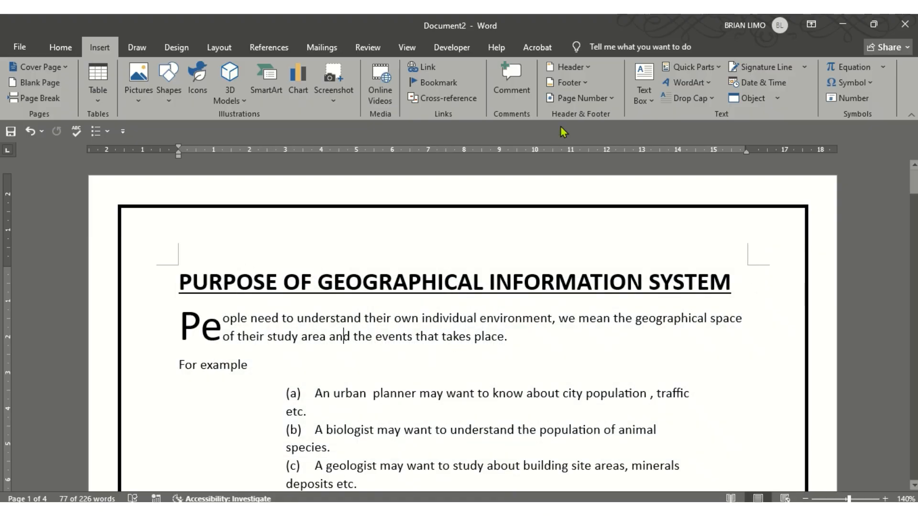
left_click(600, 98)
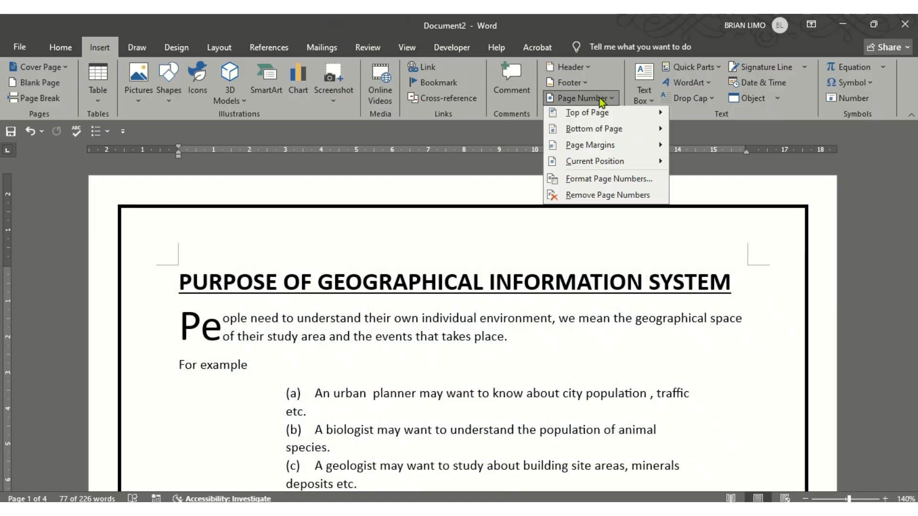
mouse_move(578, 114)
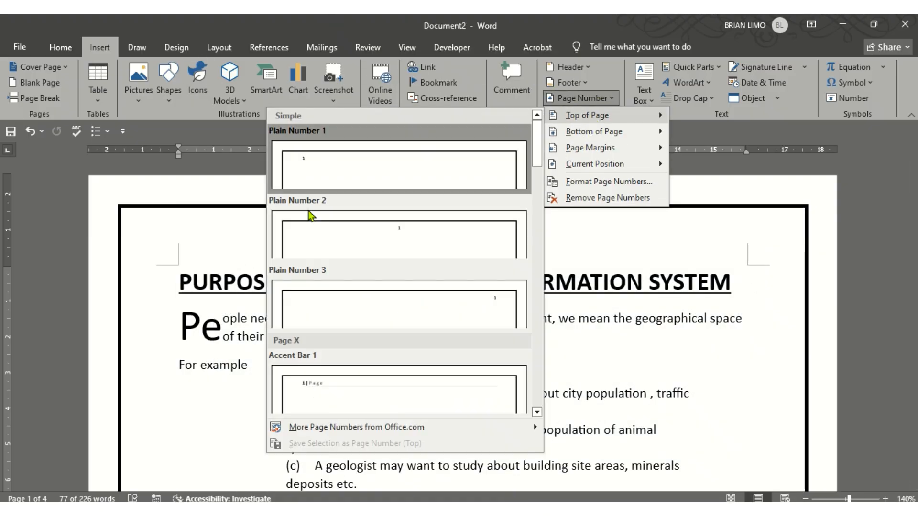
left_click(378, 245)
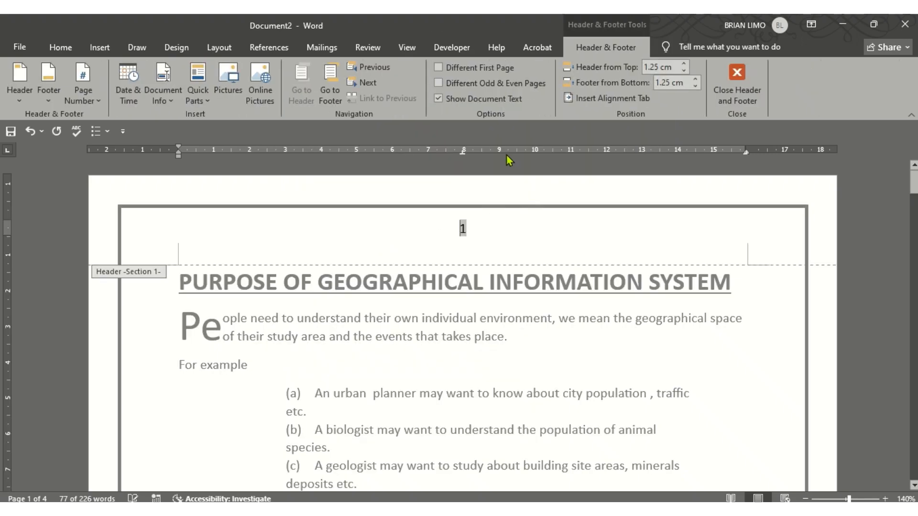
Format the page numbers as upper-case Roman numerals I, II, III and close the header
right_click(471, 233)
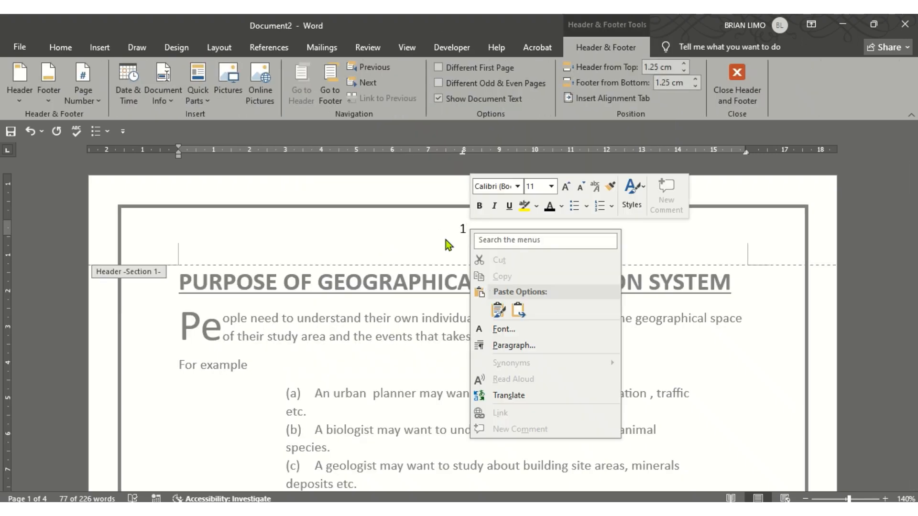
left_click(469, 225)
double_click(457, 226)
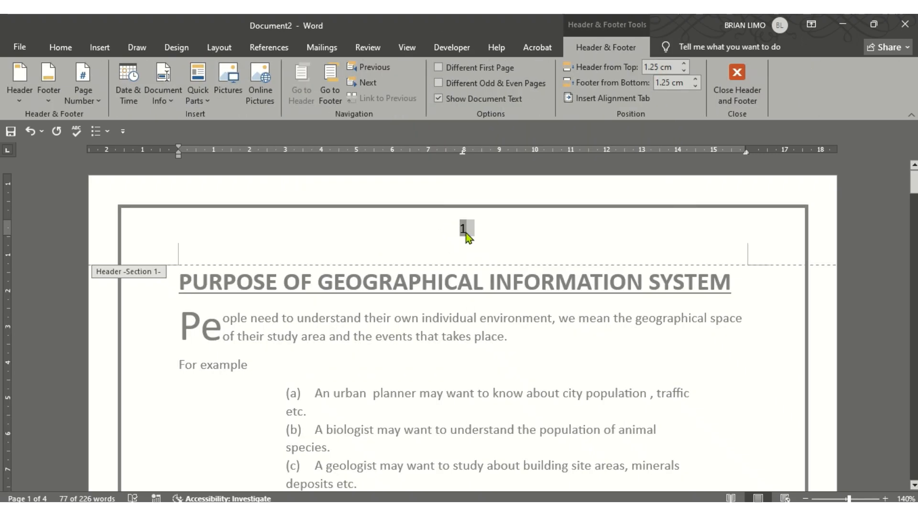
right_click(465, 231)
left_click(526, 361)
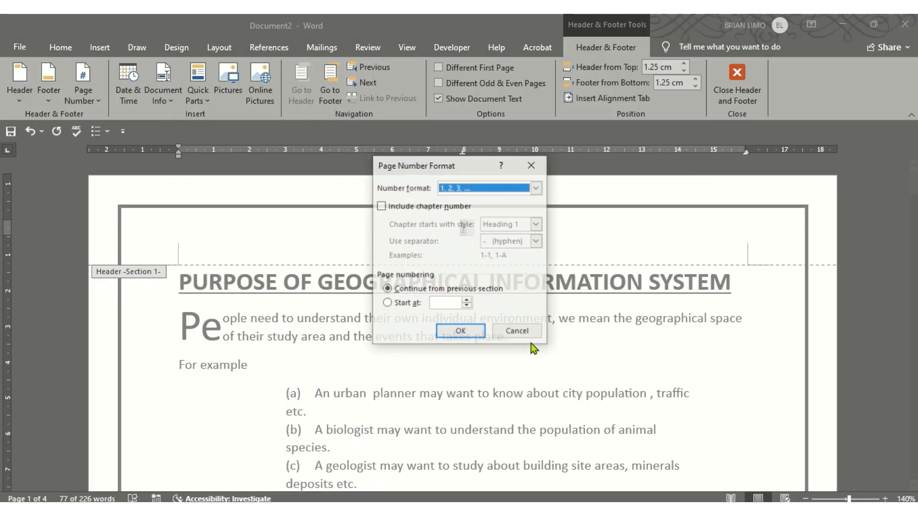
left_click(516, 188)
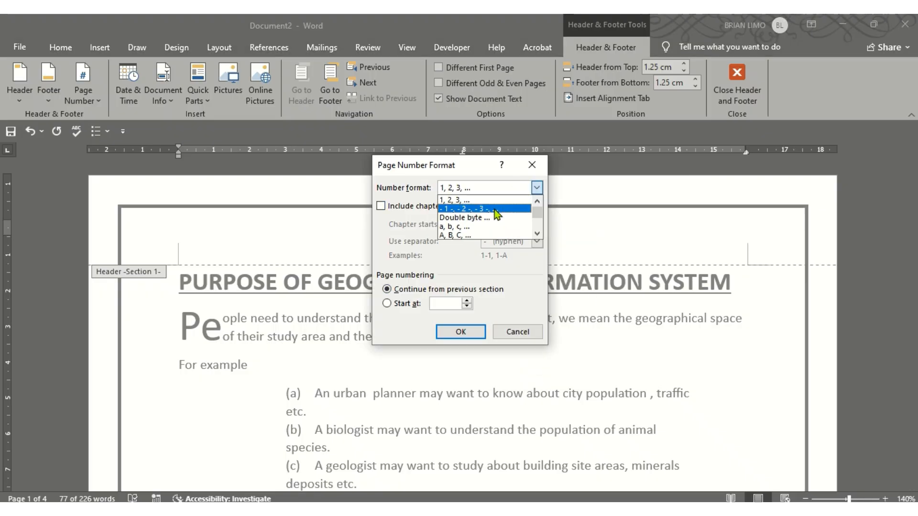
scroll(497, 210, "down", 2)
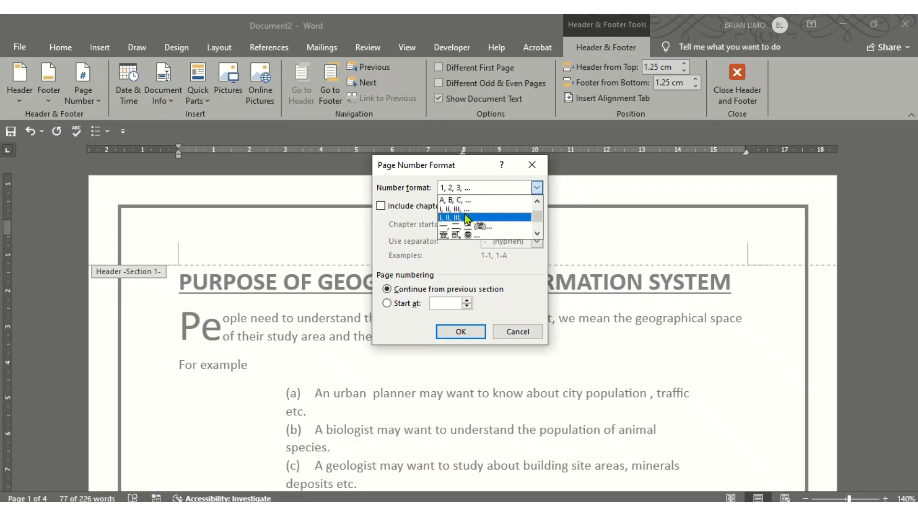
left_click(467, 217)
left_click(473, 332)
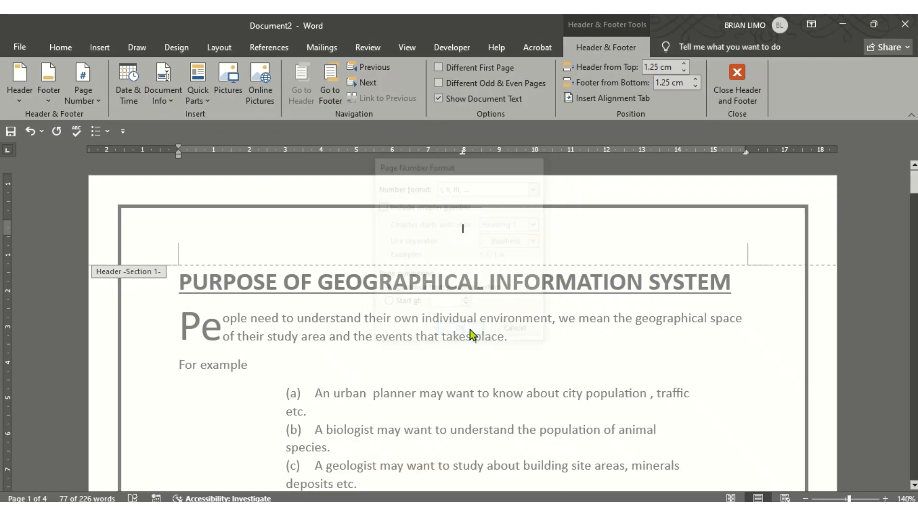
double_click(490, 348)
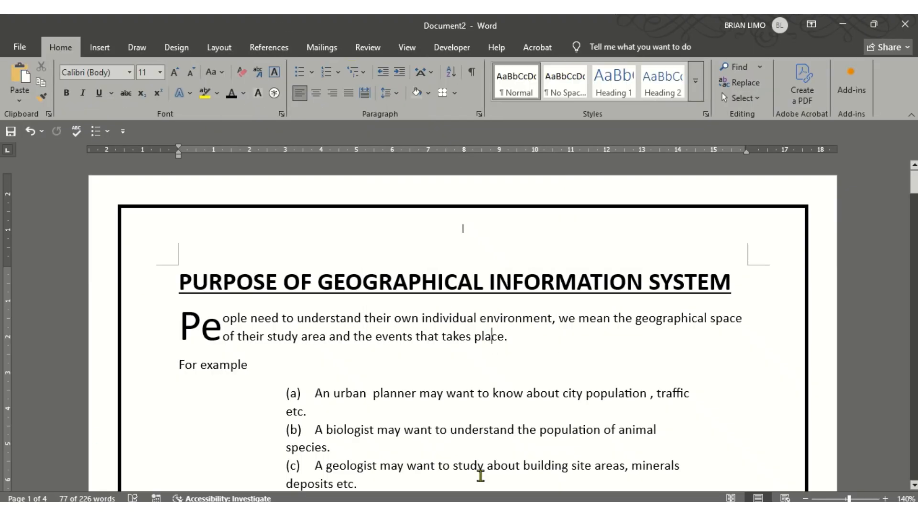
Check the exam's saving instructions, then save the document as GIS on the Desktop
left_click(473, 506)
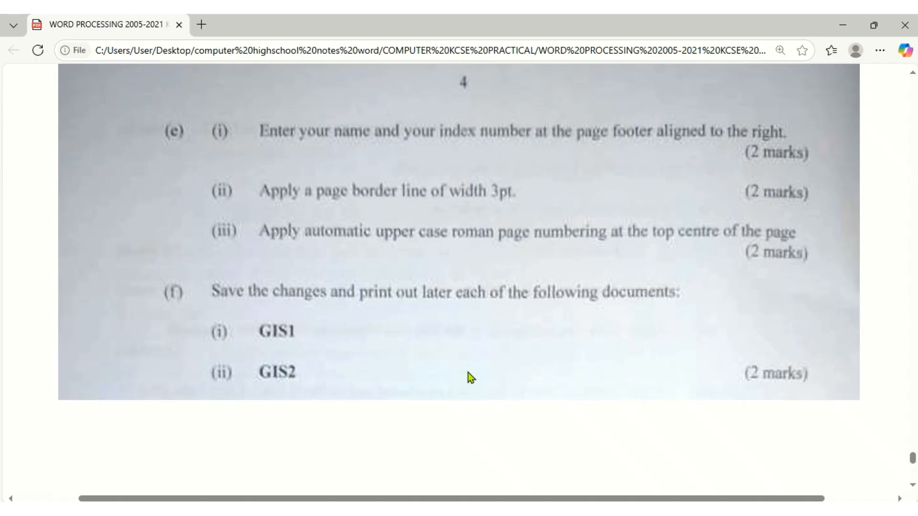
scroll(468, 372, "down", 3)
scroll(468, 369, "up", 3)
left_click(471, 507)
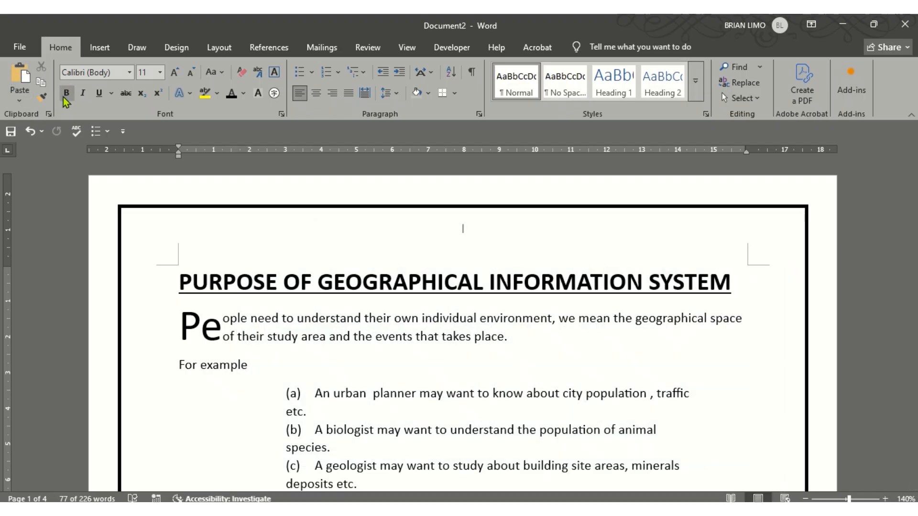
key("ctrl+s")
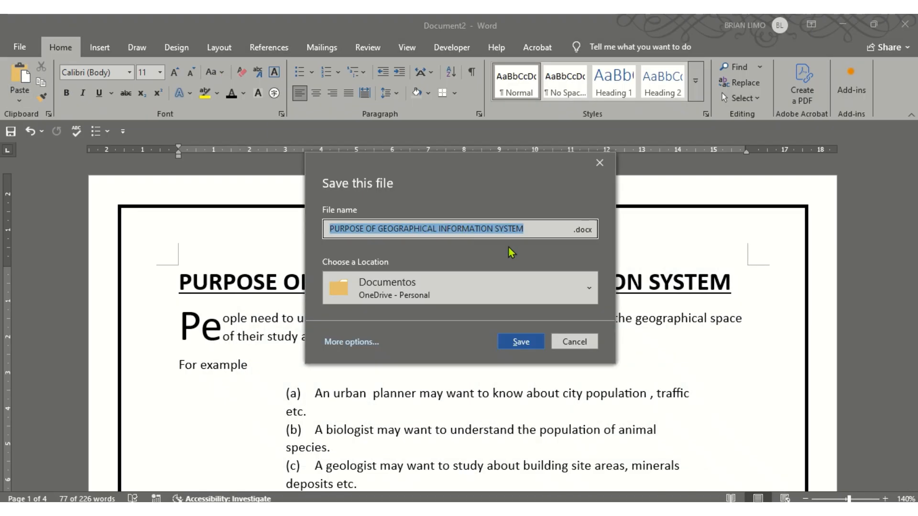
type("G")
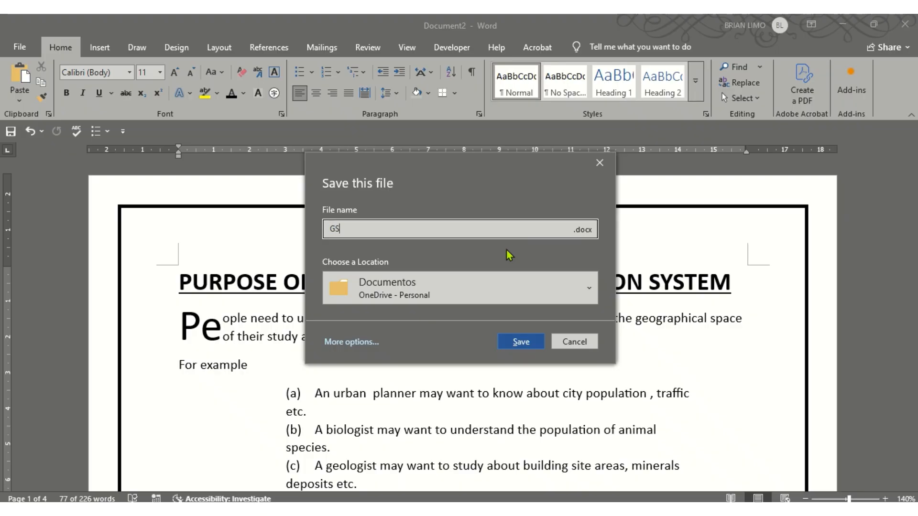
type("IS")
left_click(374, 289)
left_click(372, 187)
left_click(522, 342)
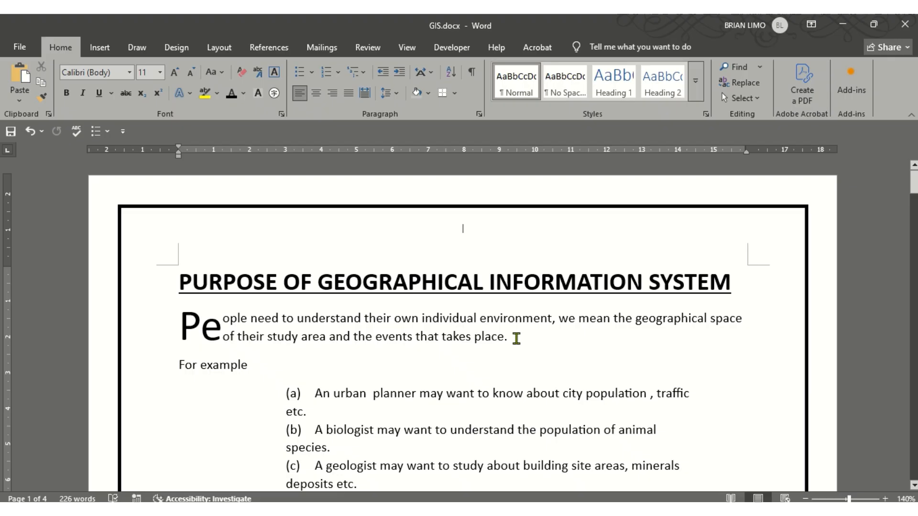
mouse_move(262, 18)
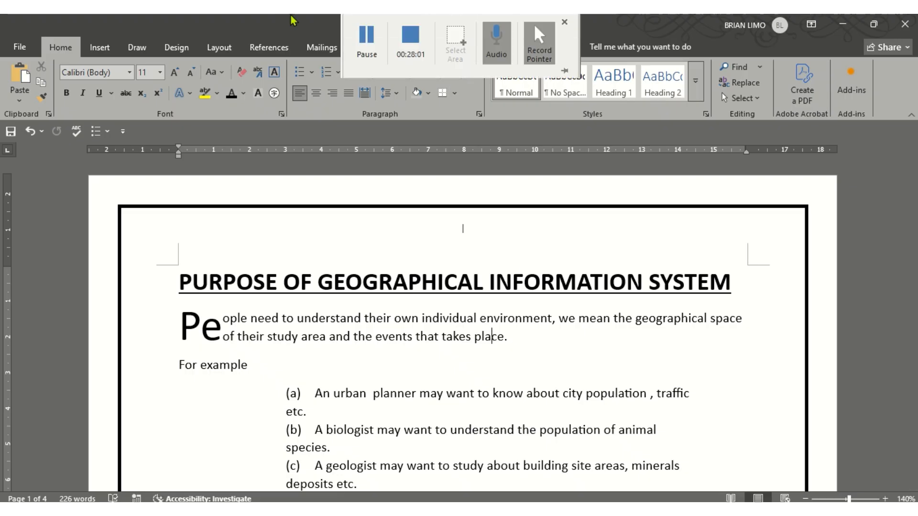